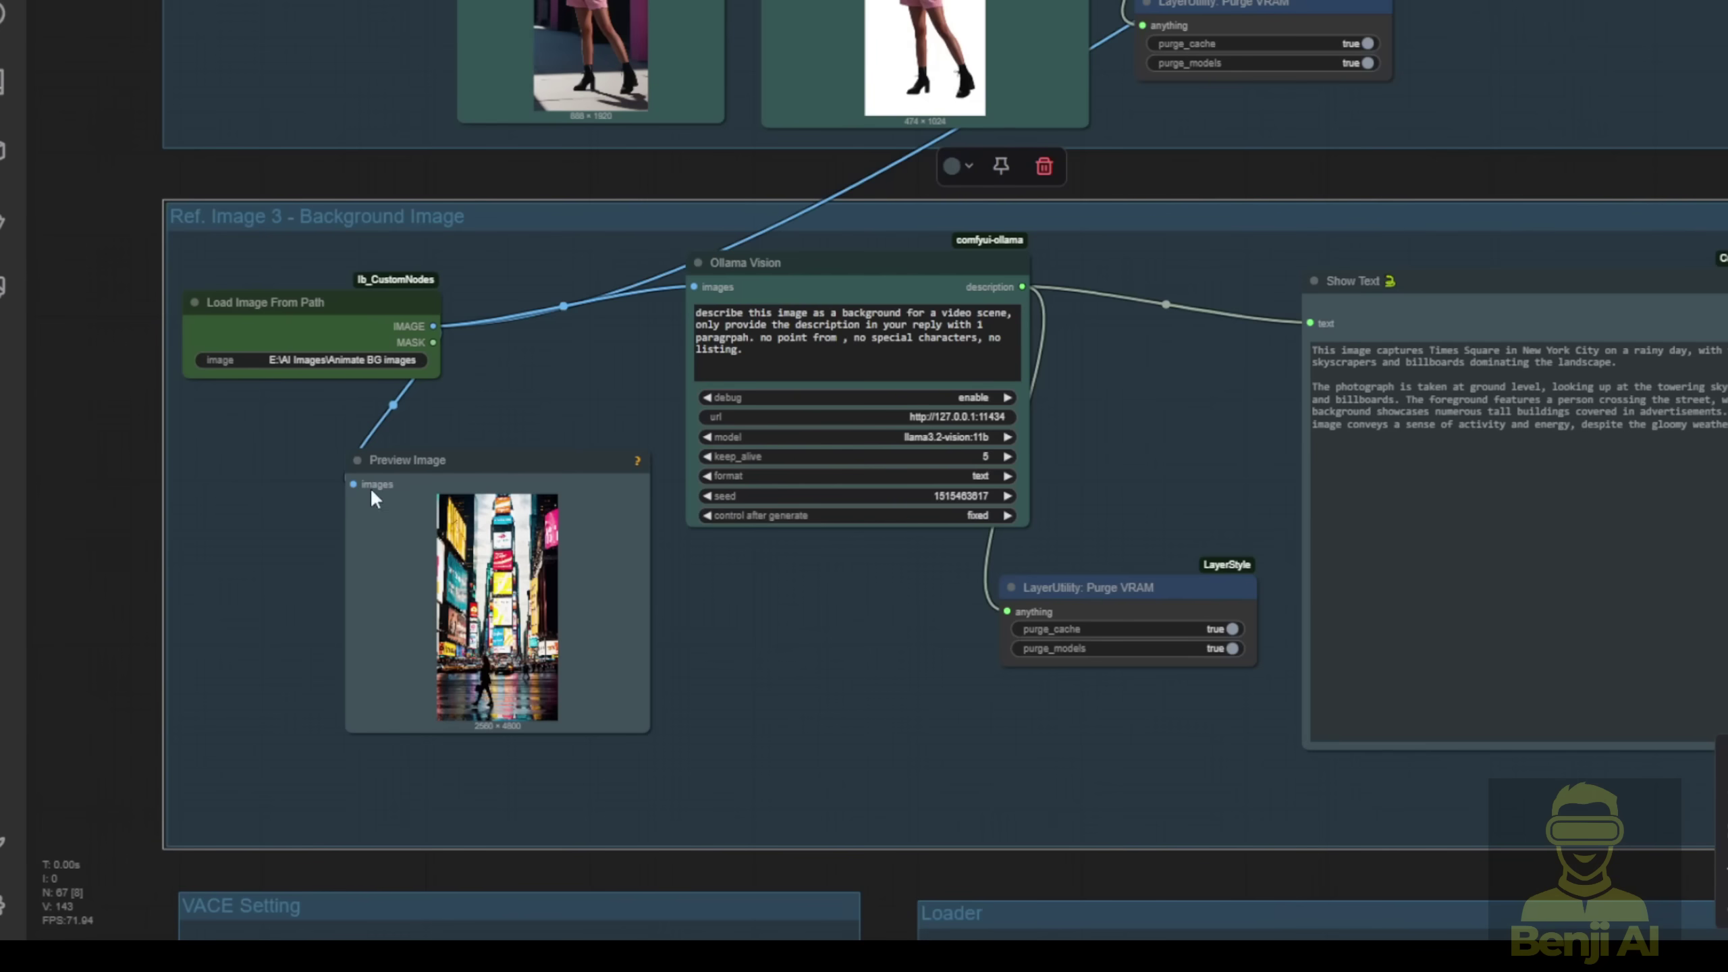
Step: Move the Ollama Vision node in the Ref. Image 3 - Background Image group slightly closer to its Show Text node
{"action": "scroll", "coordinate": [409, 596], "scroll_direction": "up", "scroll_amount": 3}
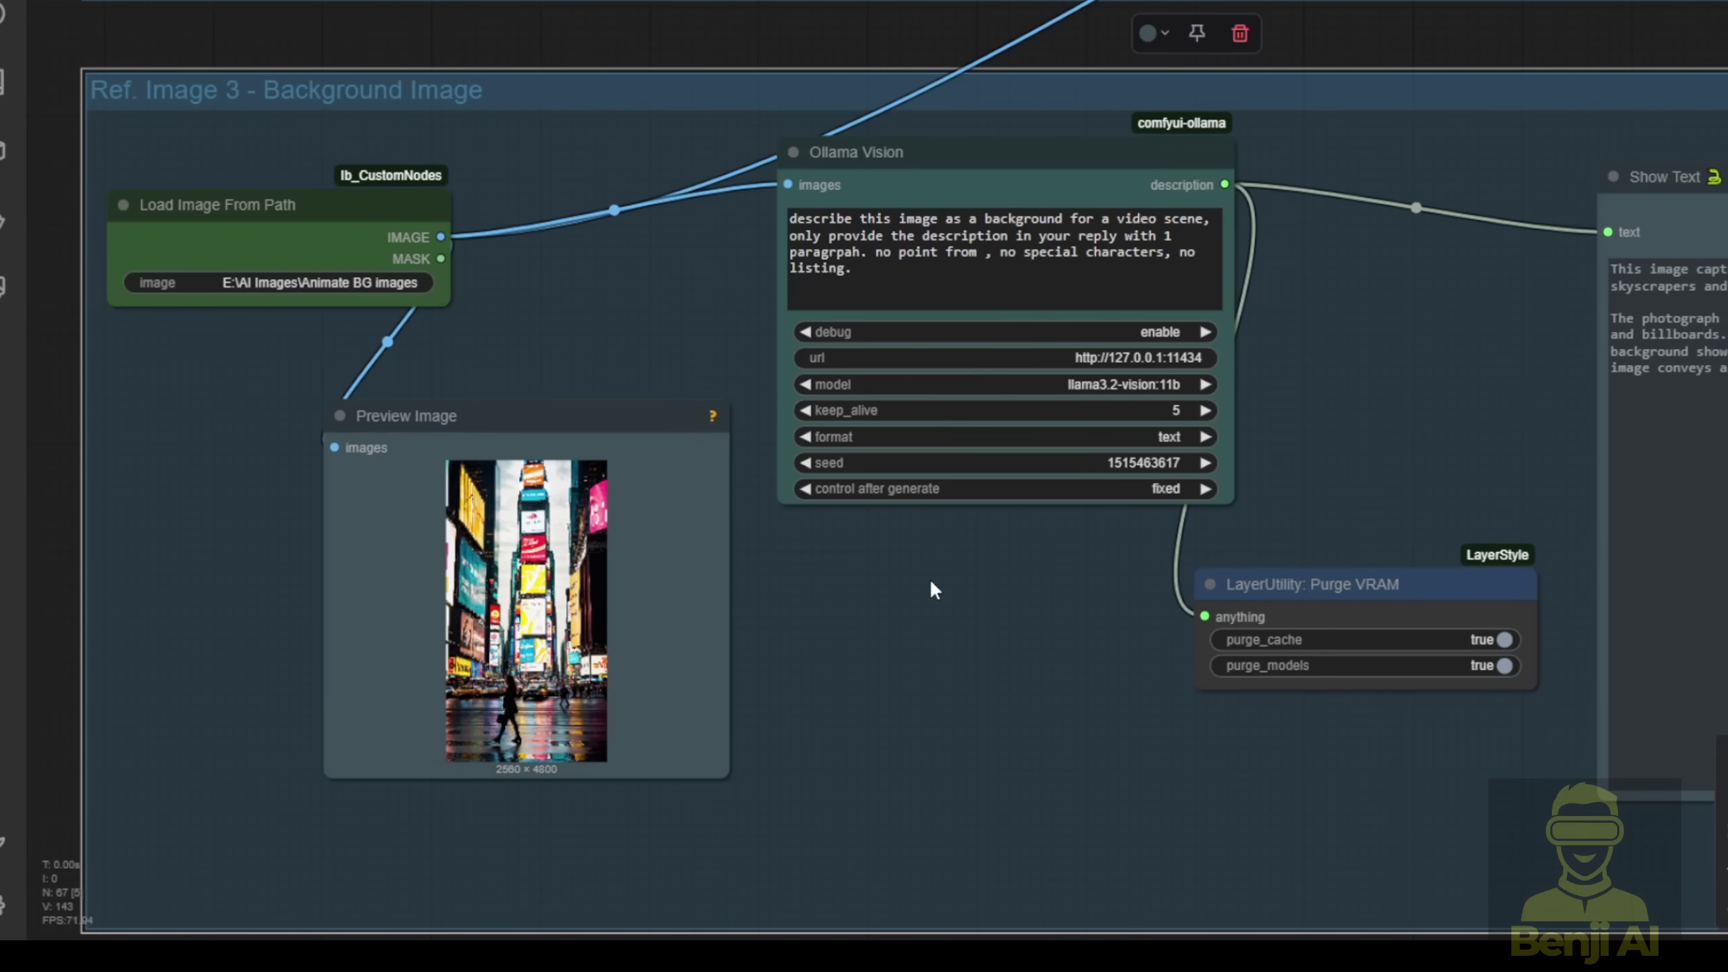
{"action": "left_click_drag", "start_coordinate": [1062, 151], "coordinate": [1162, 155]}
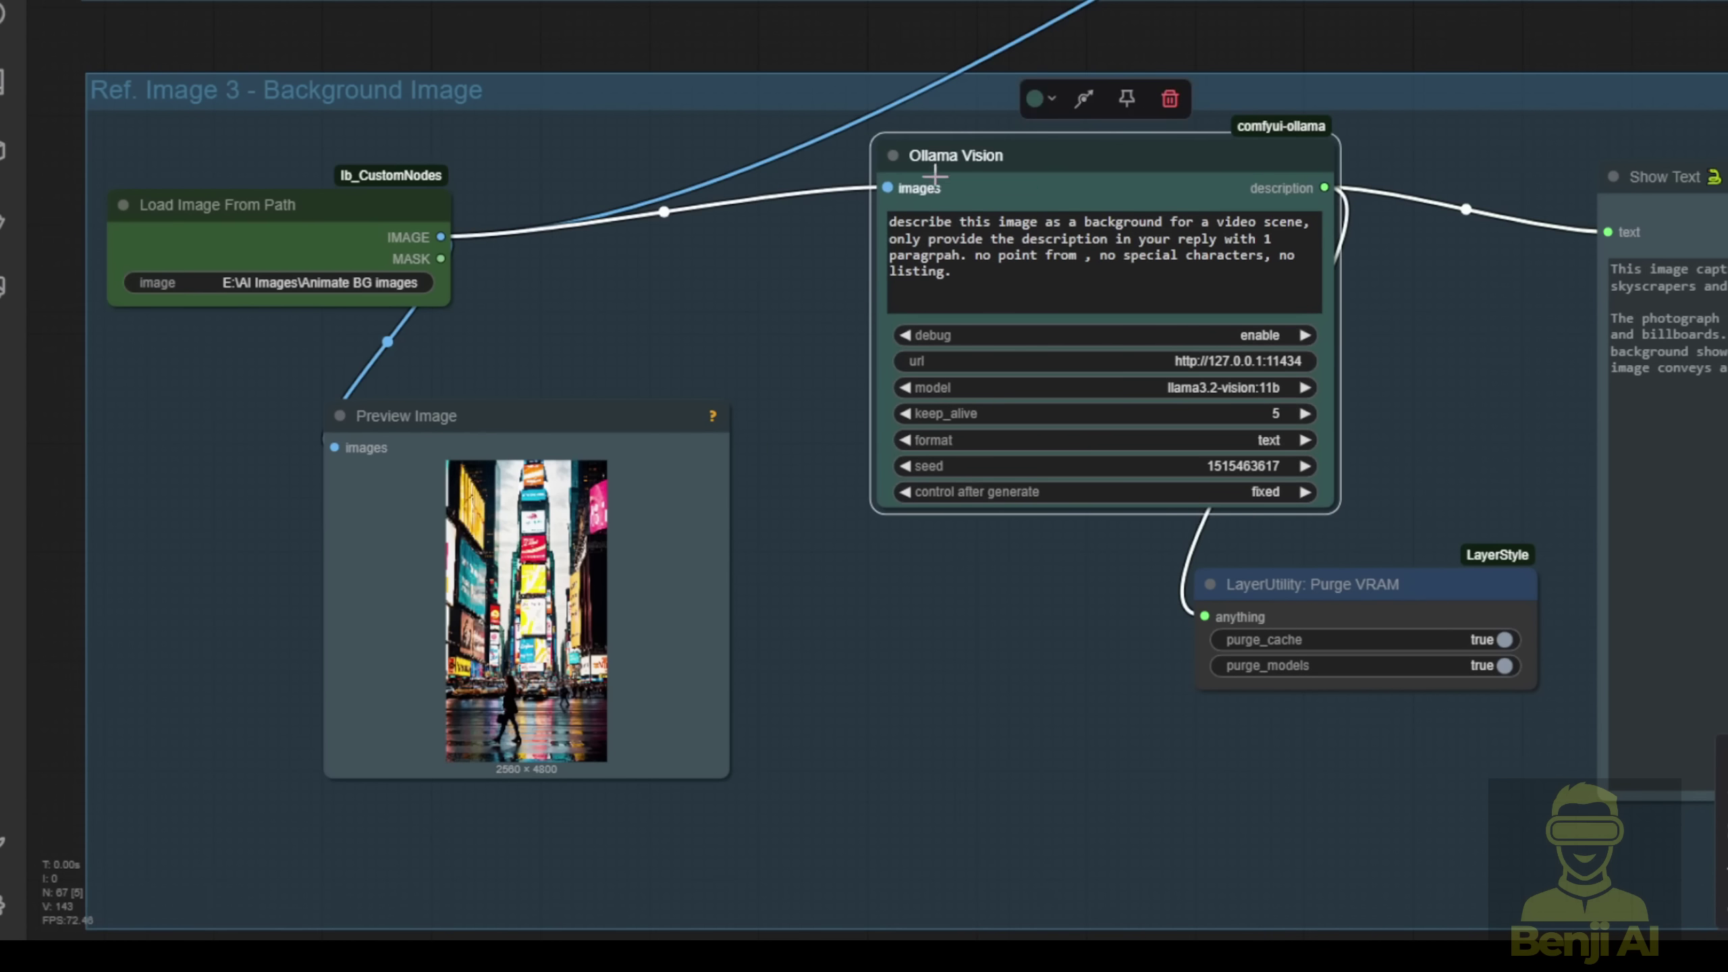
{"action": "scroll", "coordinate": [1083, 366], "scroll_direction": "up", "scroll_amount": 3}
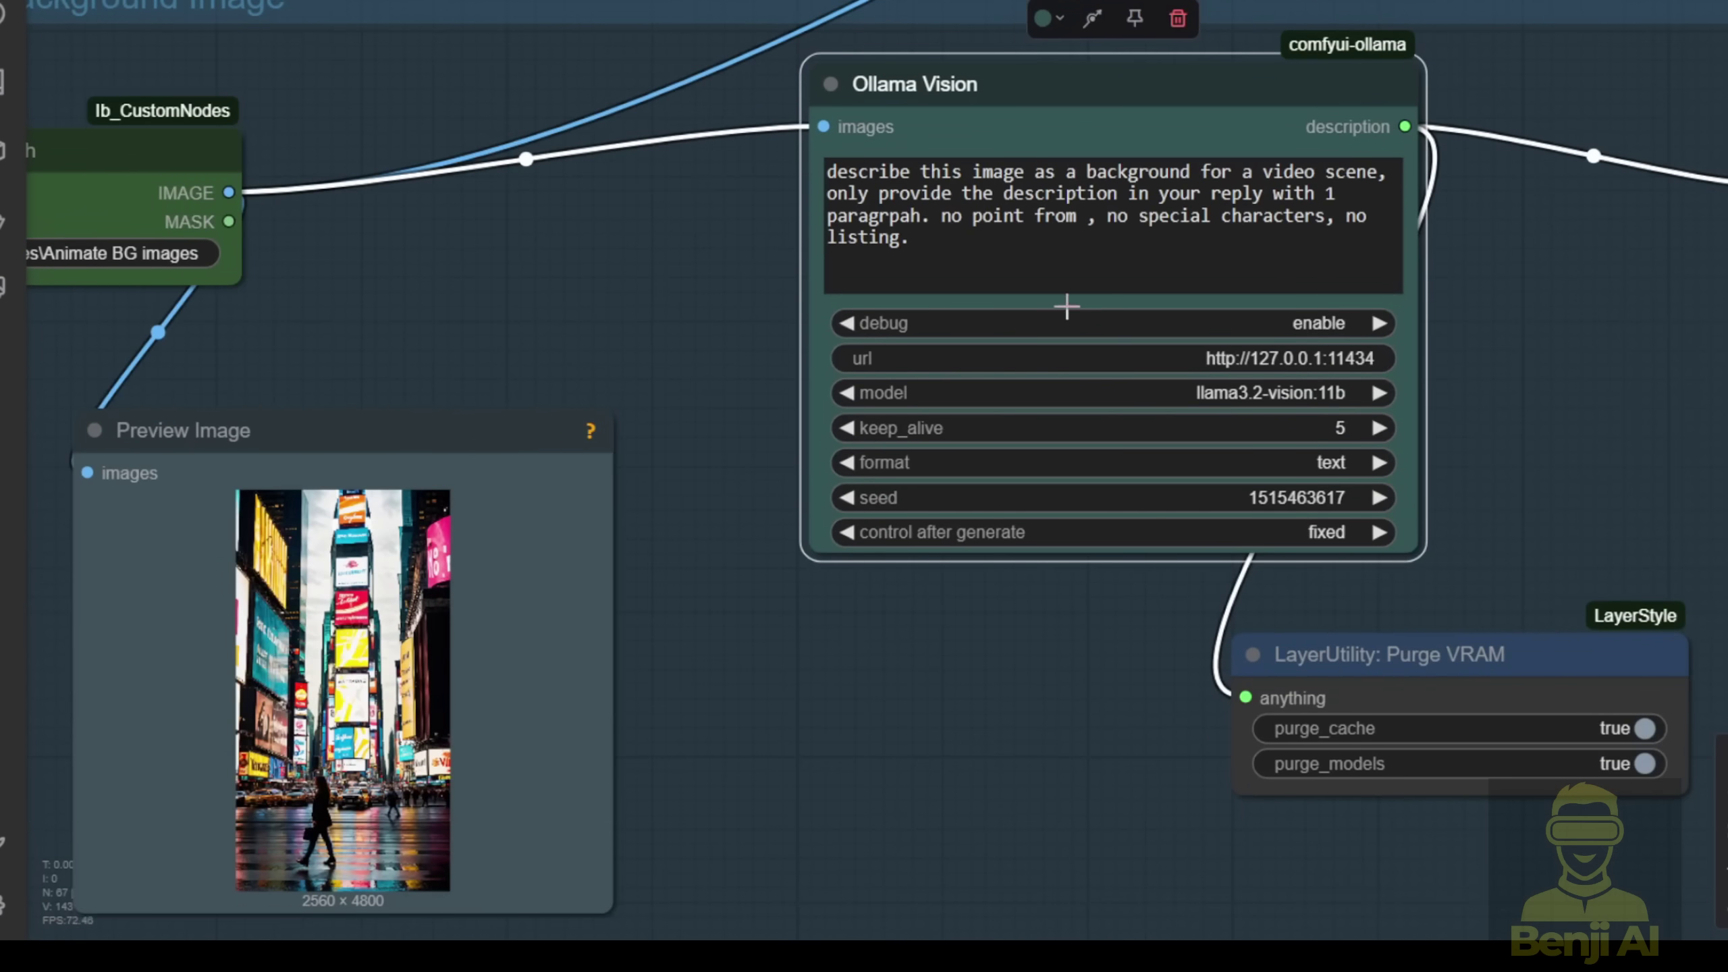
{"action": "scroll", "coordinate": [1428, 486], "scroll_direction": "down", "scroll_amount": 2}
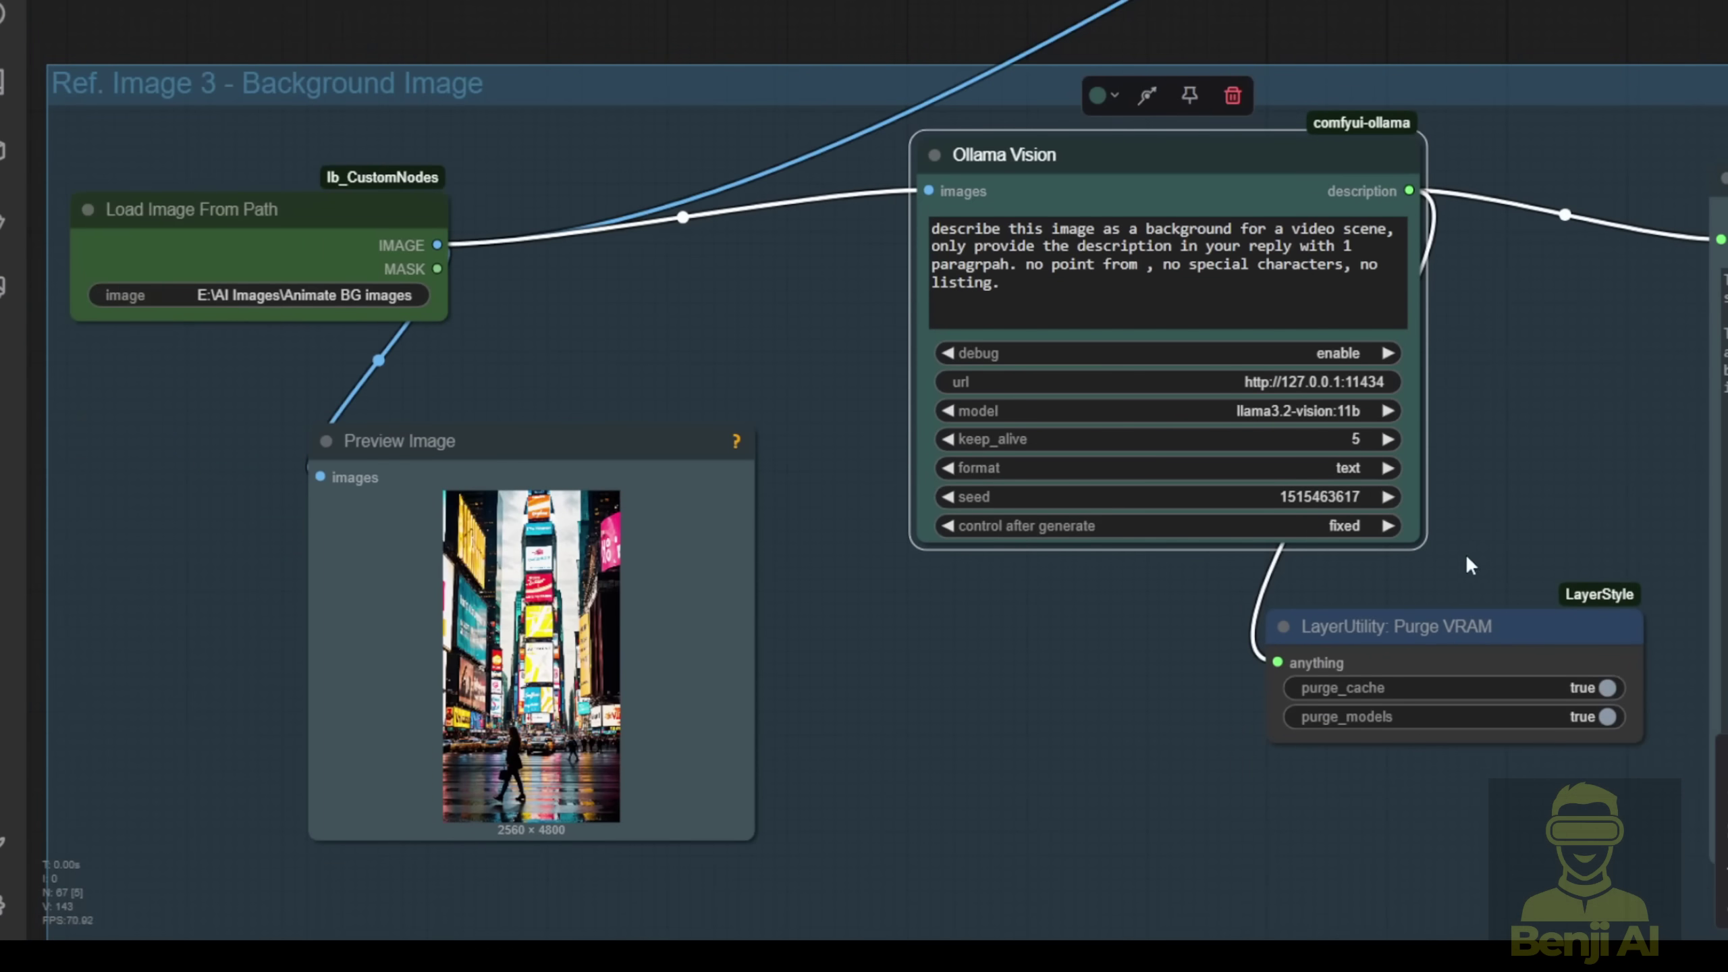
{"action": "left_click_drag", "start_coordinate": [1520, 485], "coordinate": [1408, 471]}
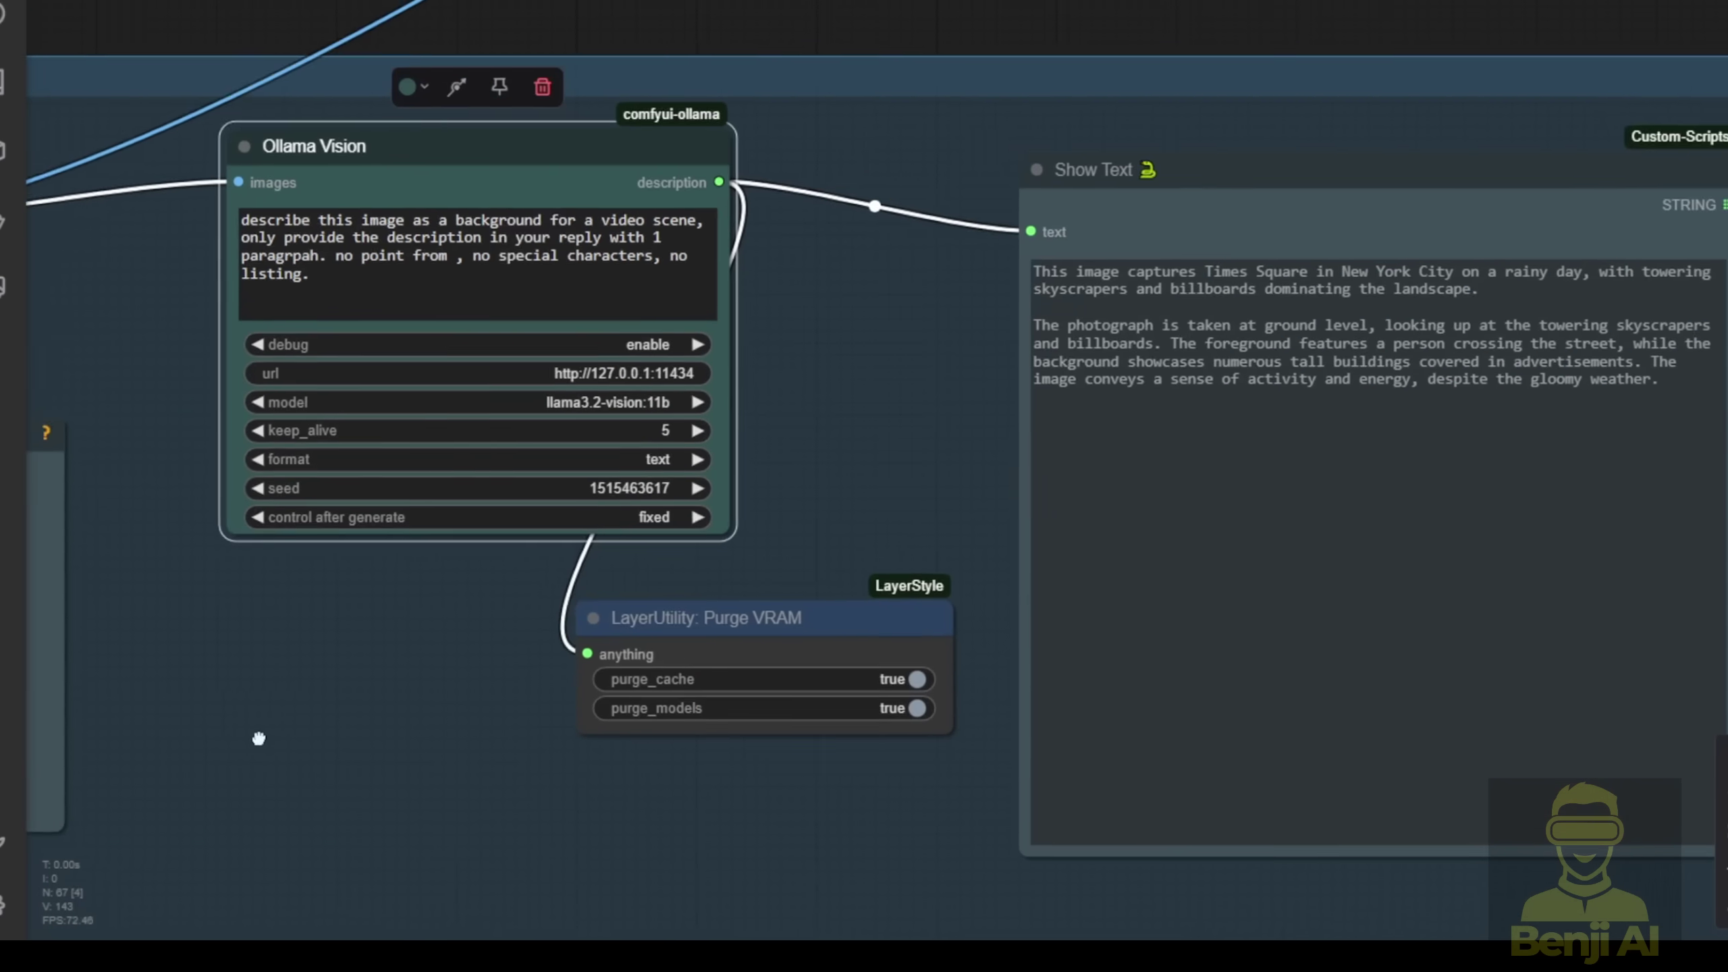
{"action": "left_click_drag", "start_coordinate": [851, 744], "coordinate": [259, 733]}
Step: Nudge the Join String Multi node in the Prompting group slightly up toward the Image Concatenate Multi node
{"action": "scroll", "coordinate": [959, 324], "scroll_direction": "down", "scroll_amount": 3}
{"action": "left_click_drag", "start_coordinate": [959, 324], "coordinate": [272, 702]}
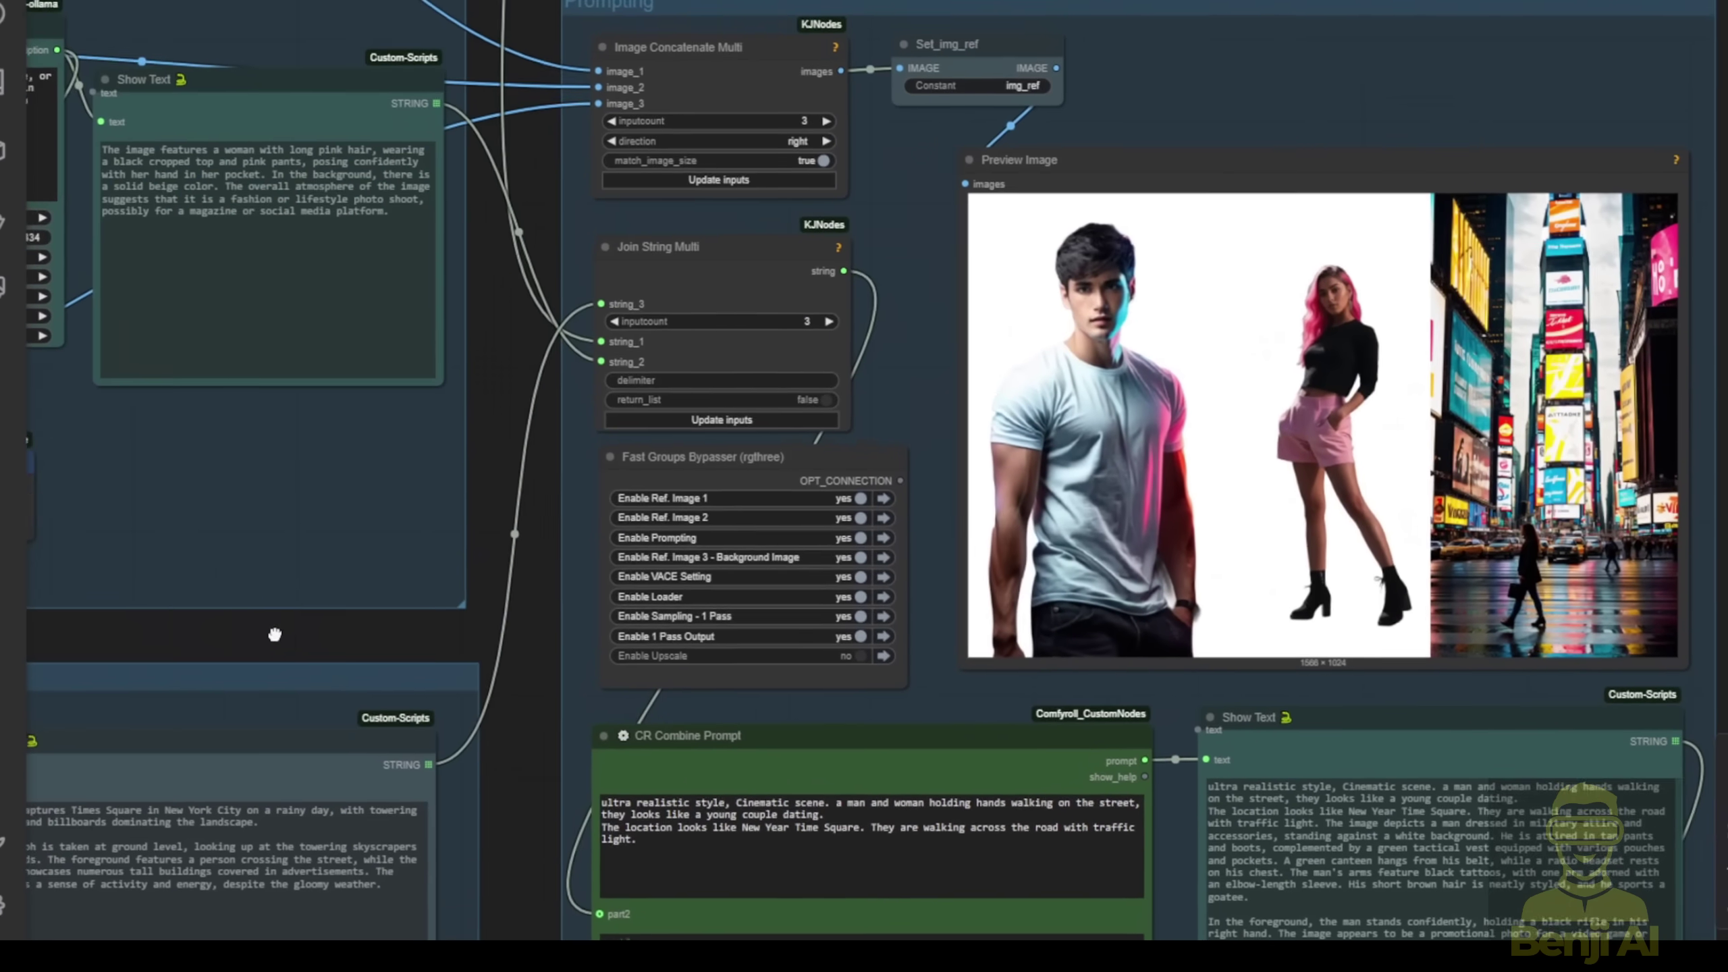
{"action": "scroll", "coordinate": [898, 213], "scroll_direction": "up", "scroll_amount": 4}
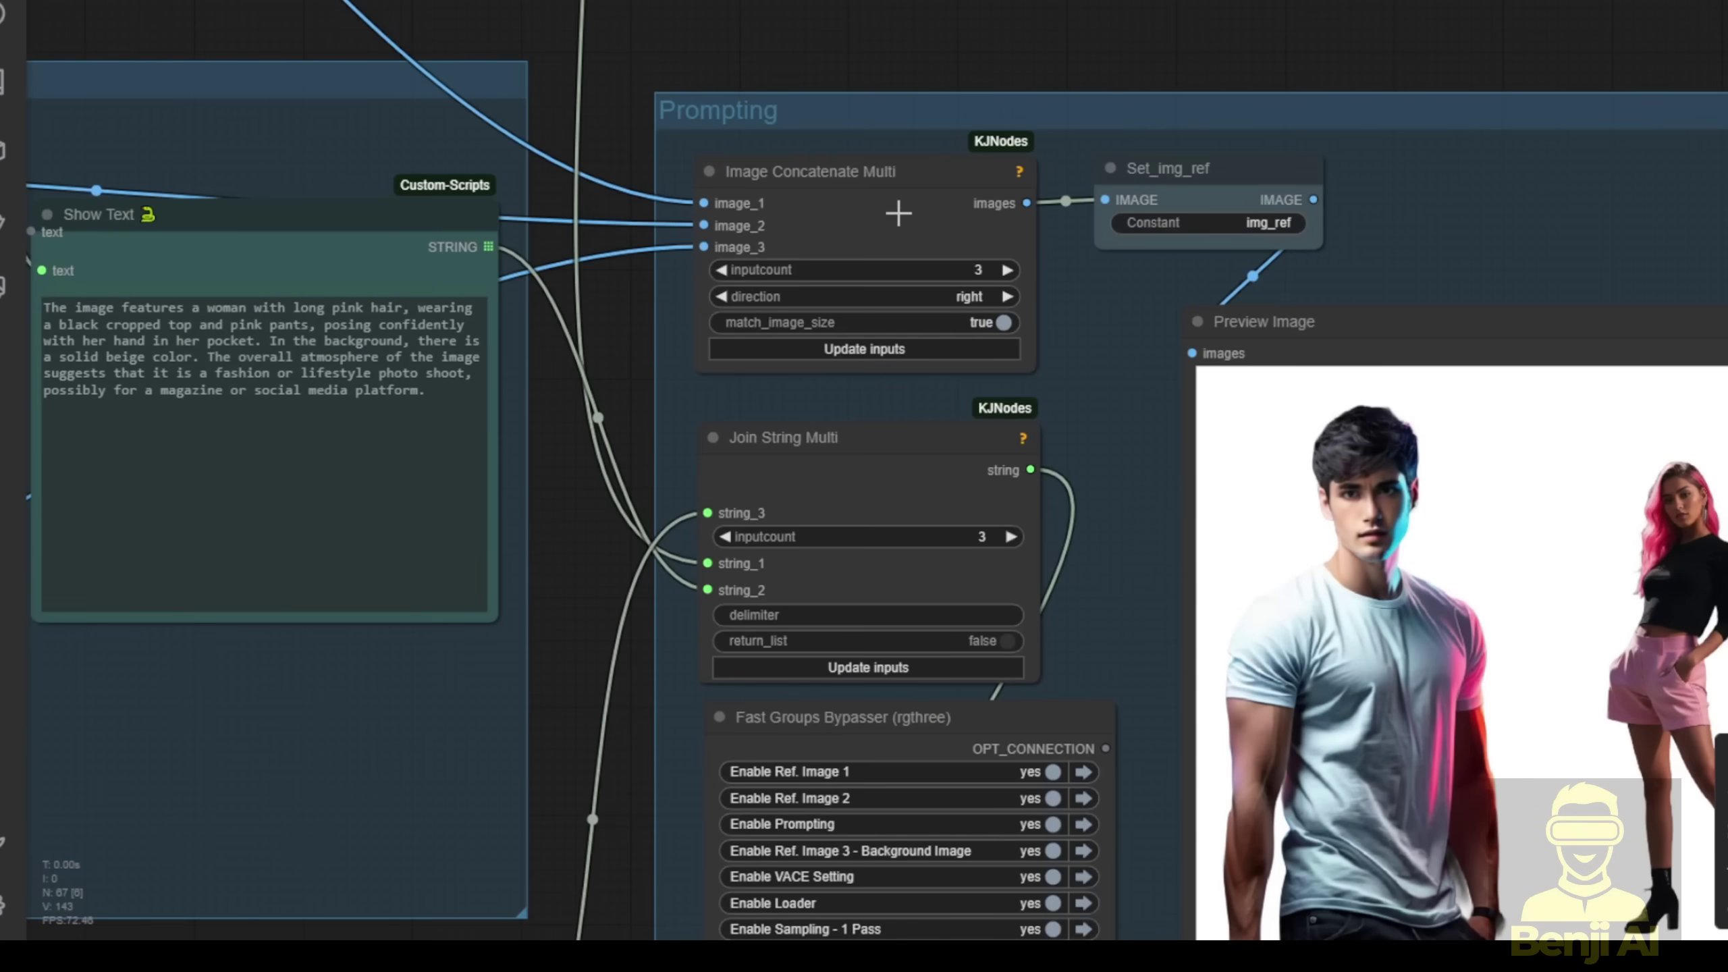
{"action": "left_click", "coordinate": [898, 214]}
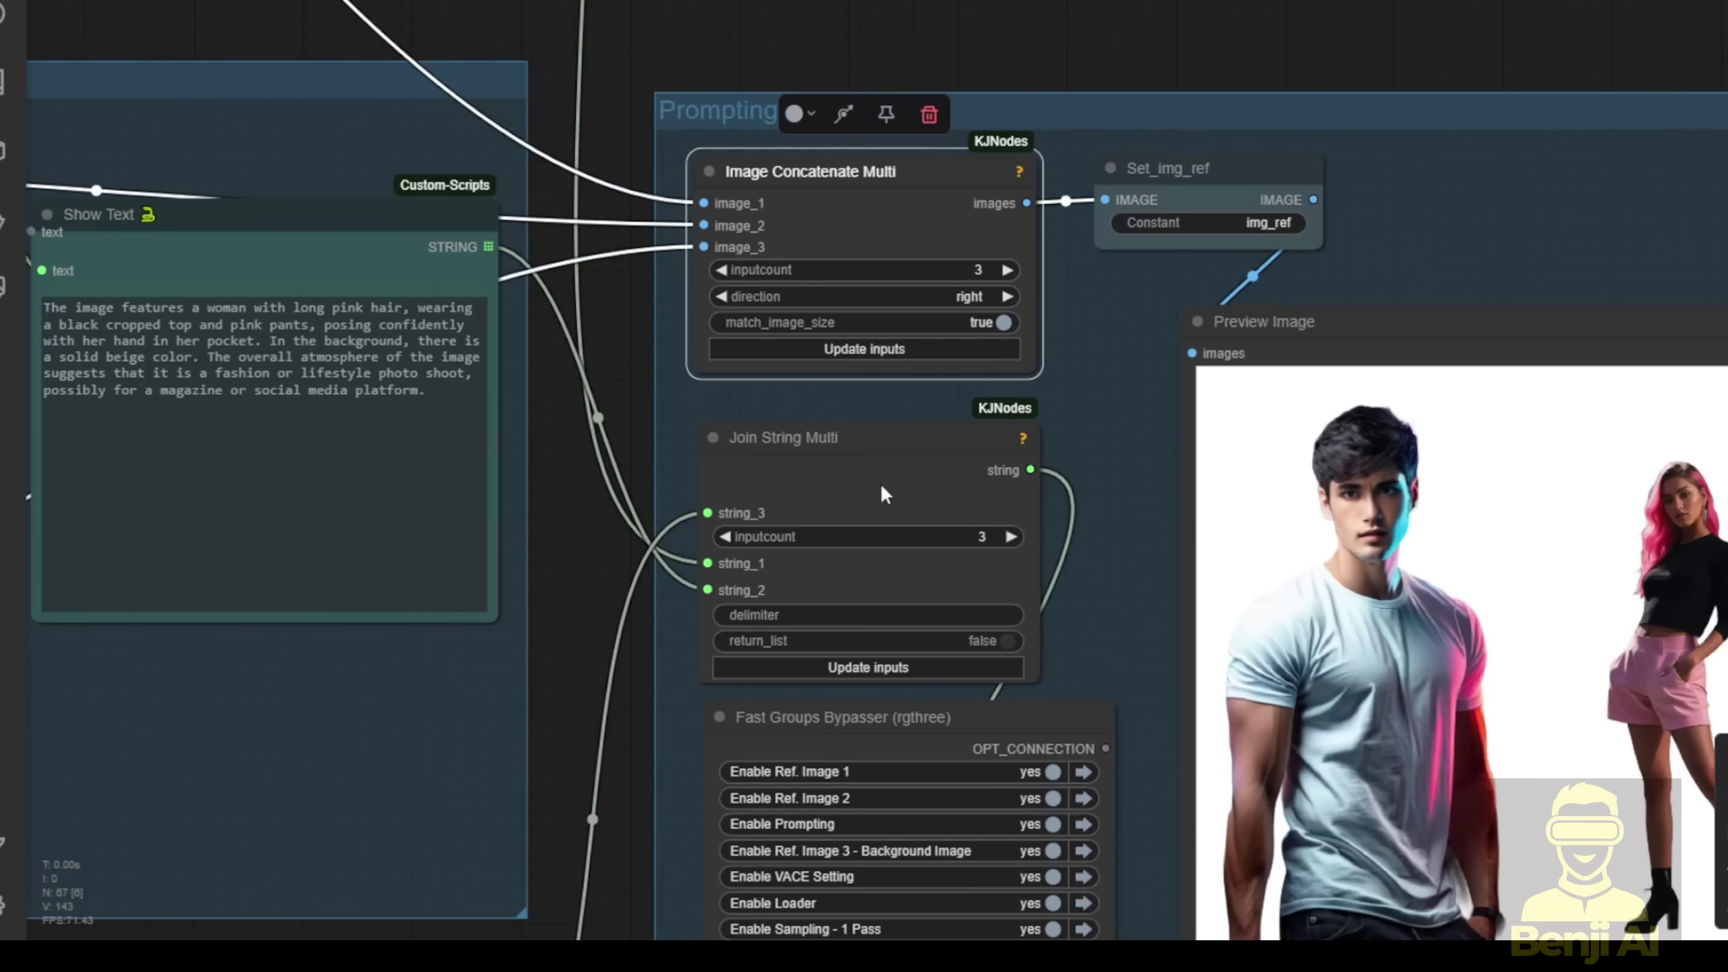
{"action": "left_click_drag", "start_coordinate": [880, 442], "coordinate": [880, 420]}
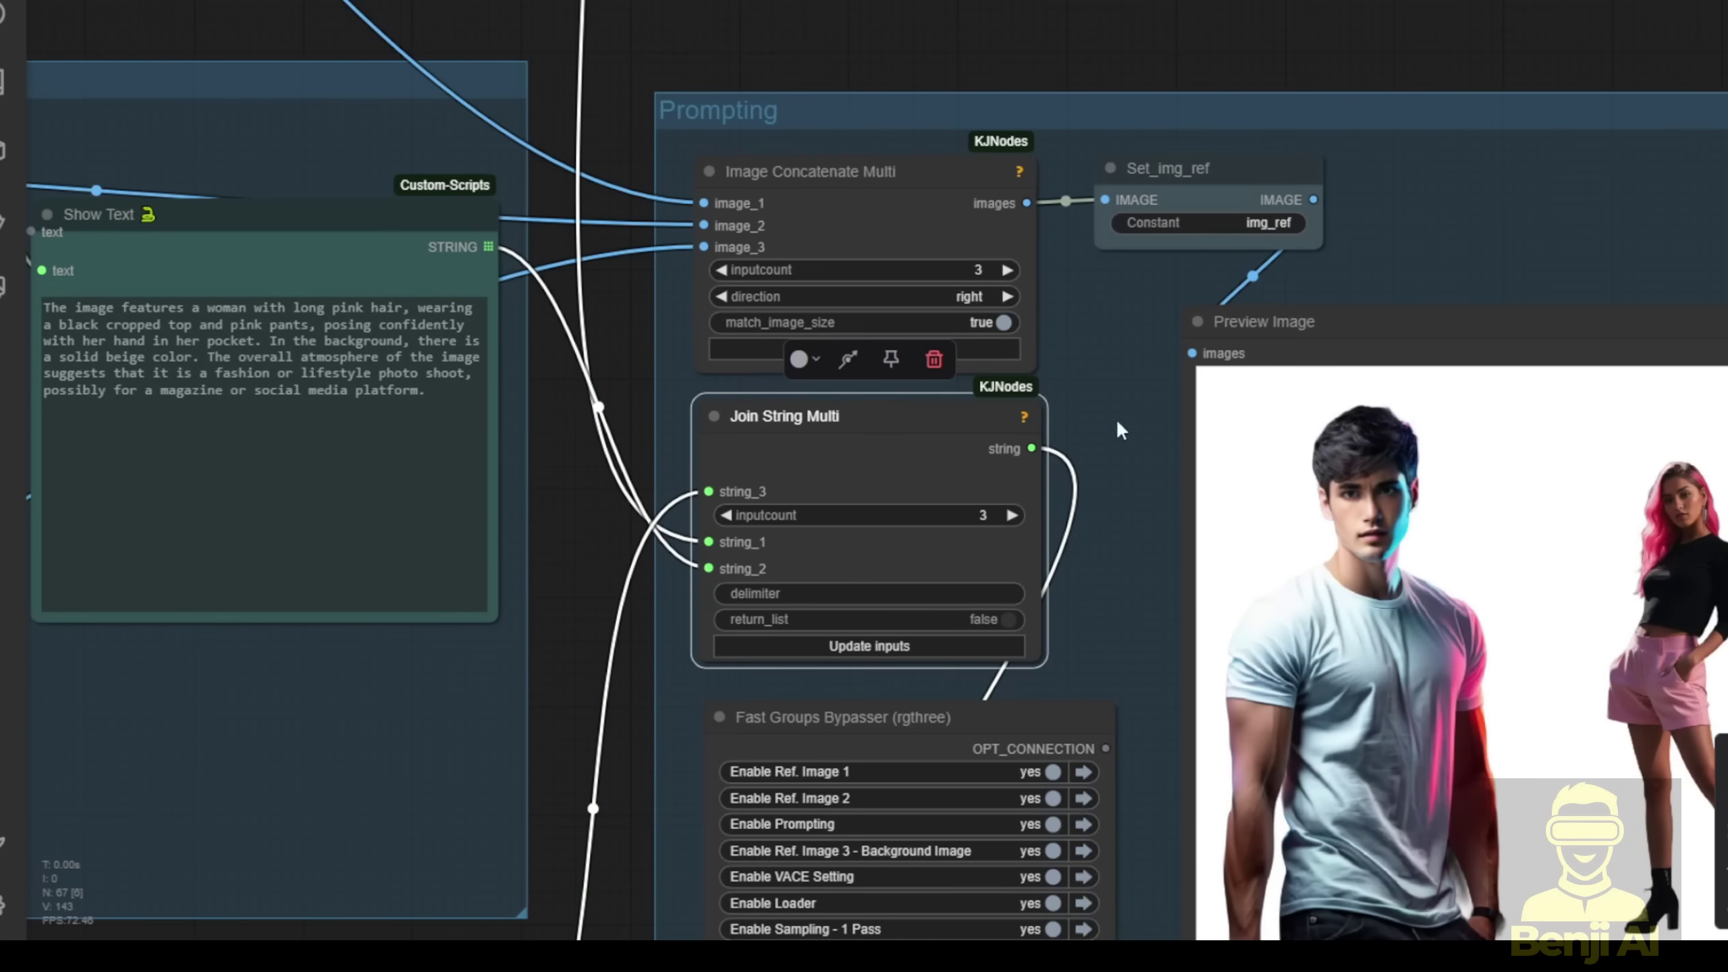
Step: Examine the concatenated reference image preview, the CR Combine Prompt inputs and the combined prompt text in the Prompting group
{"action": "left_click_drag", "start_coordinate": [1119, 423], "coordinate": [525, 188]}
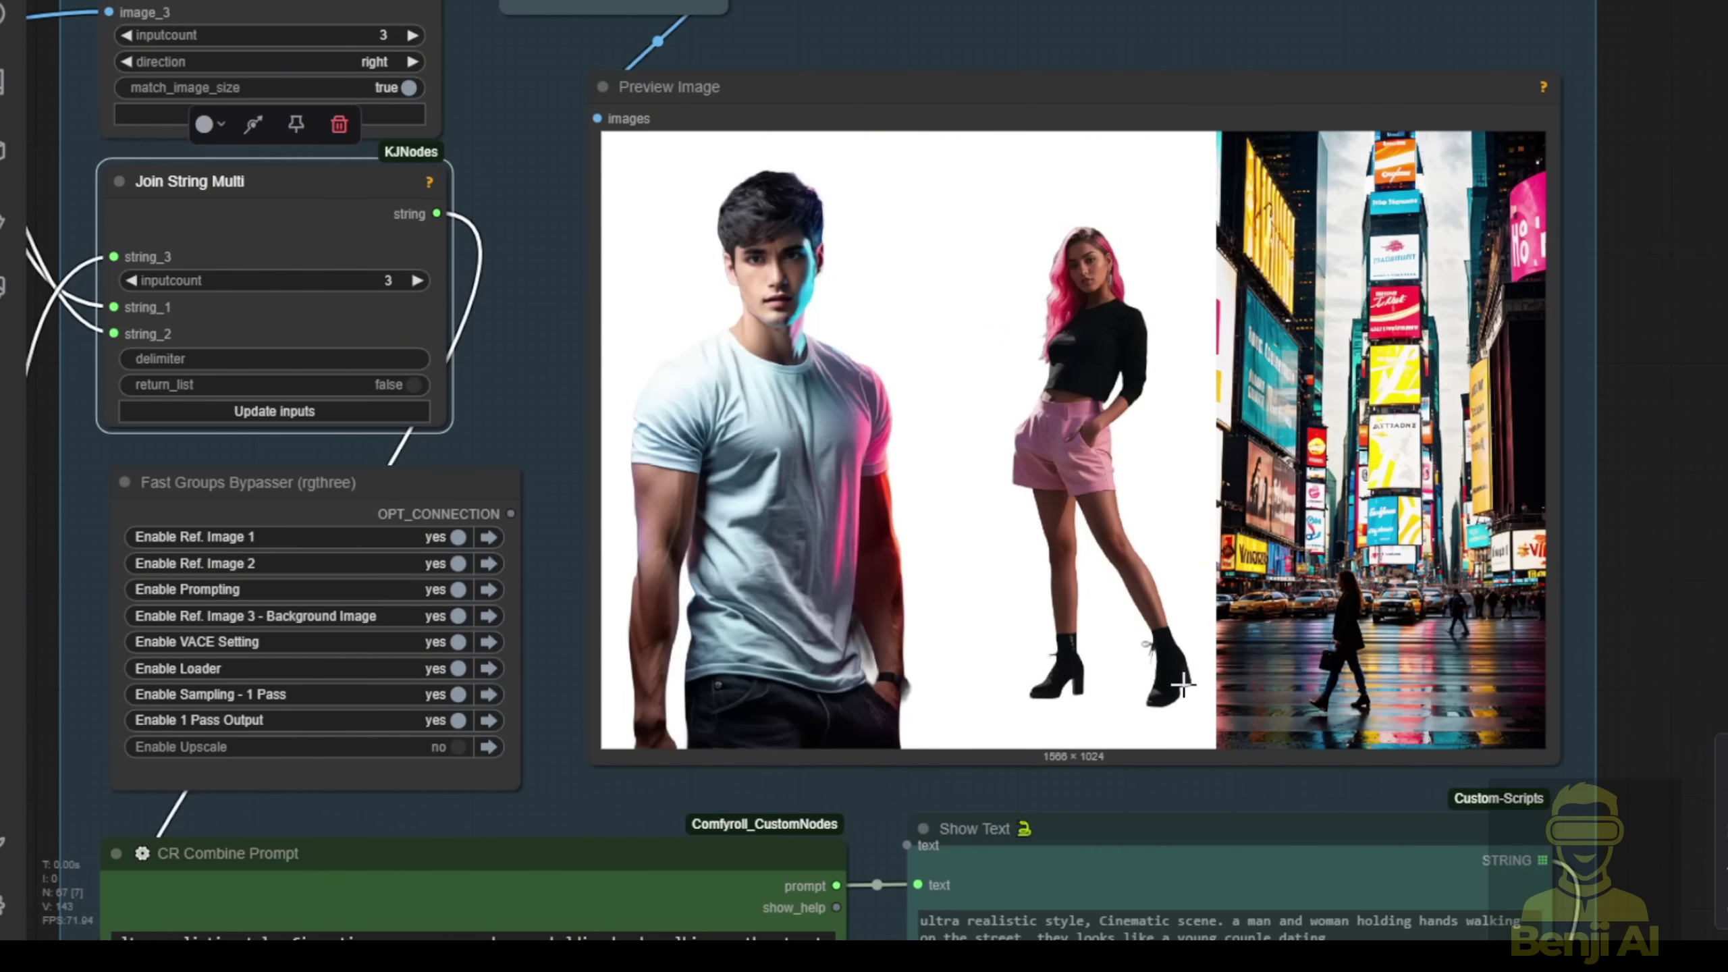
{"action": "scroll", "coordinate": [797, 350], "scroll_direction": "down", "scroll_amount": 5}
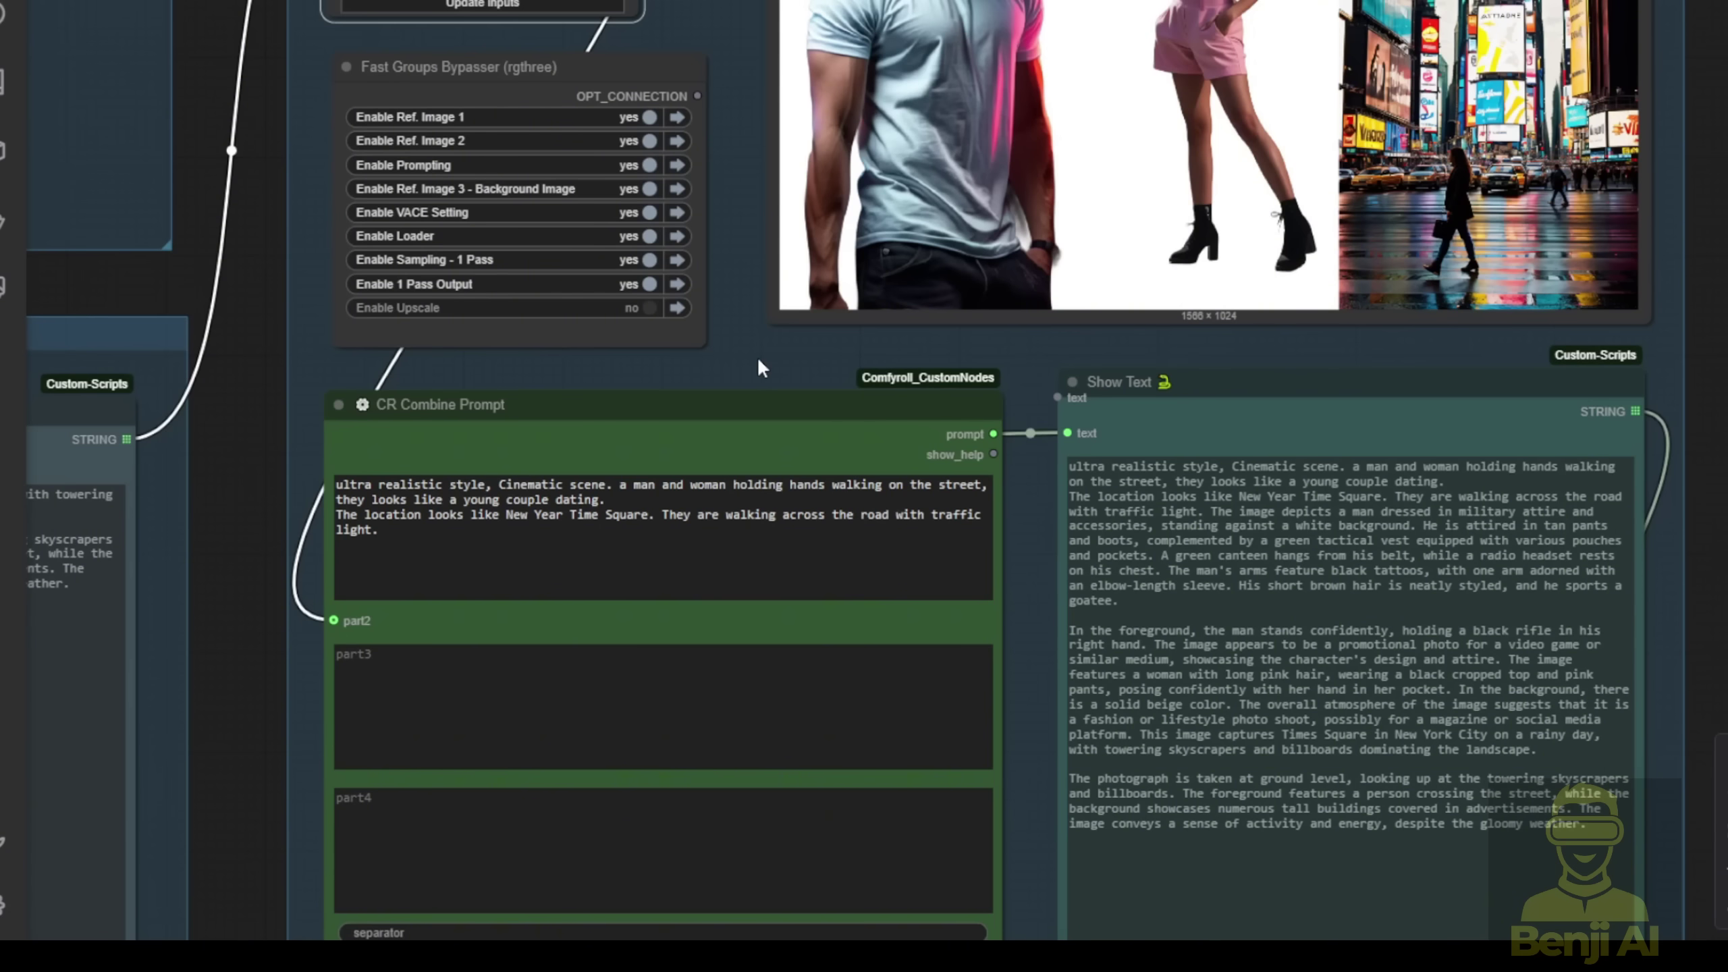
{"action": "left_click_drag", "start_coordinate": [756, 357], "coordinate": [931, 318]}
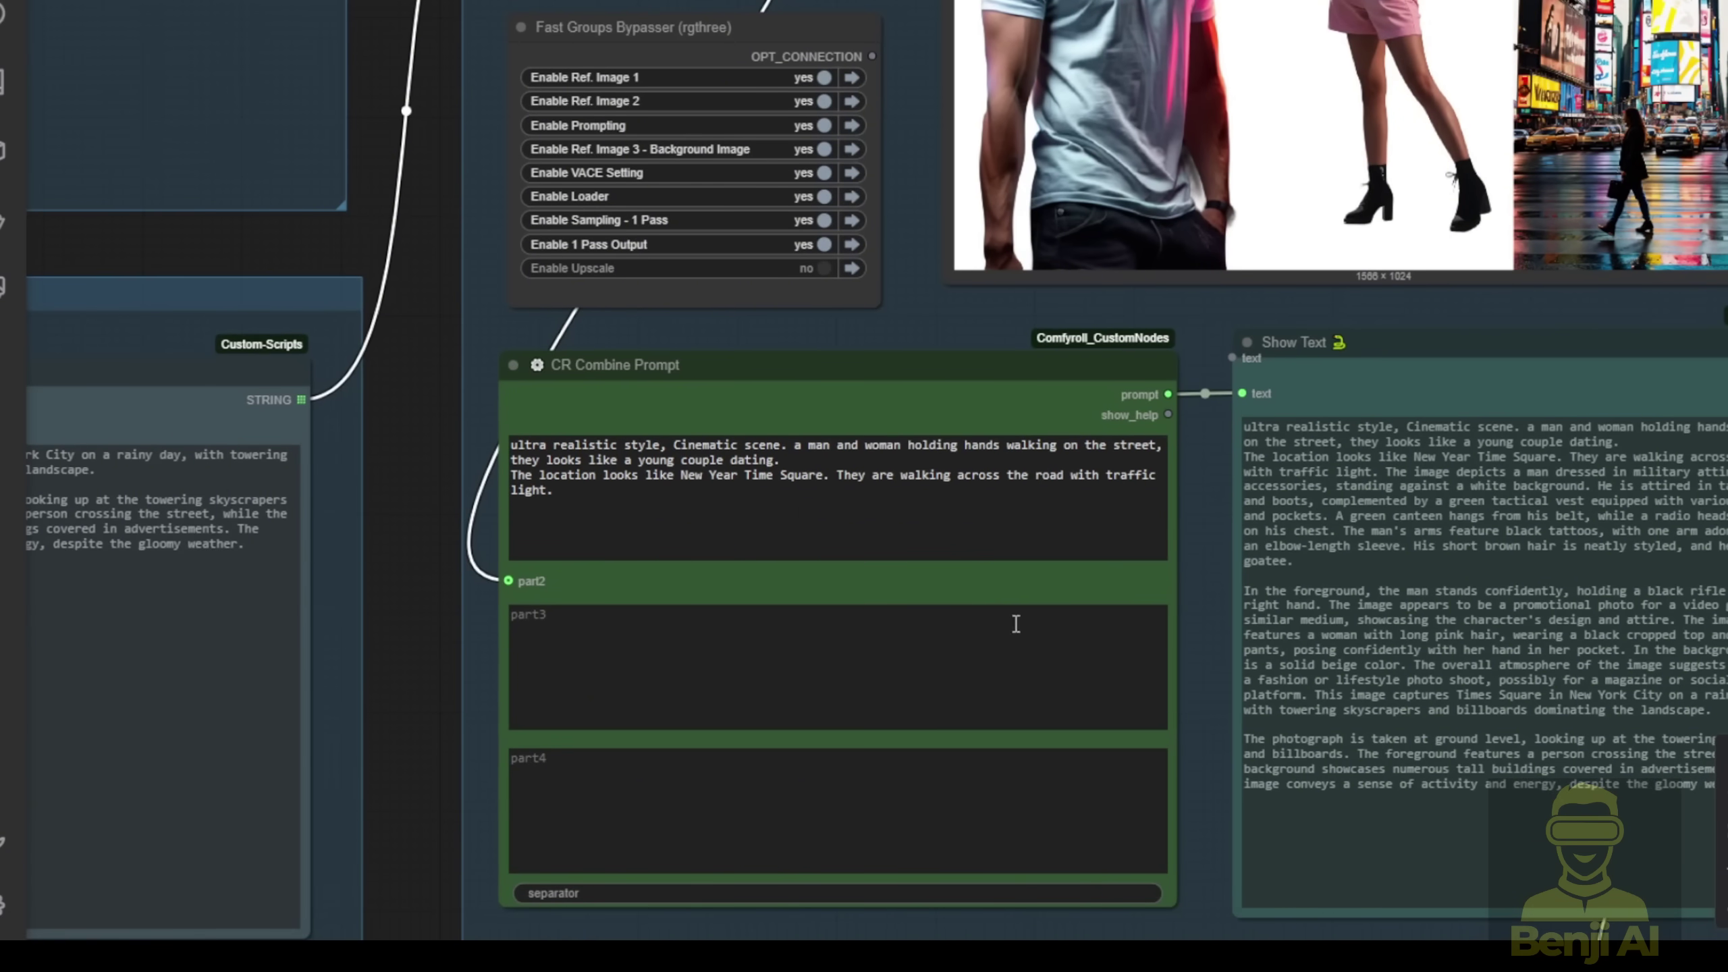
{"action": "scroll", "coordinate": [523, 591], "scroll_direction": "up", "scroll_amount": 6}
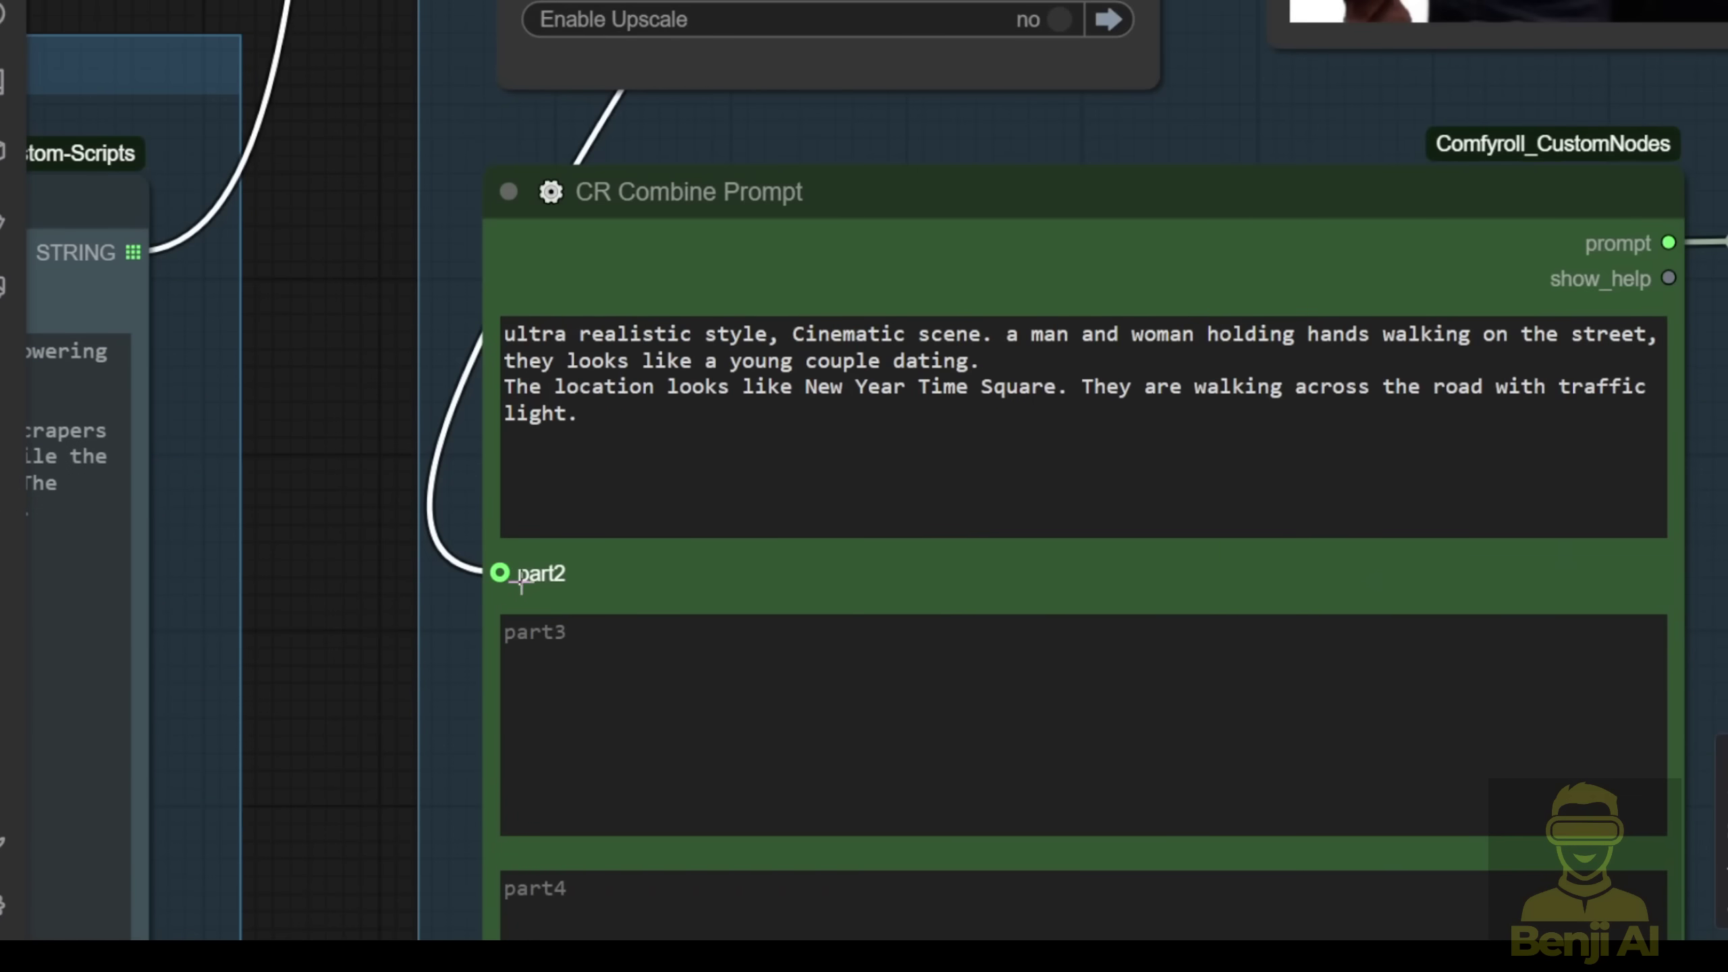
{"action": "left_click", "coordinate": [547, 358]}
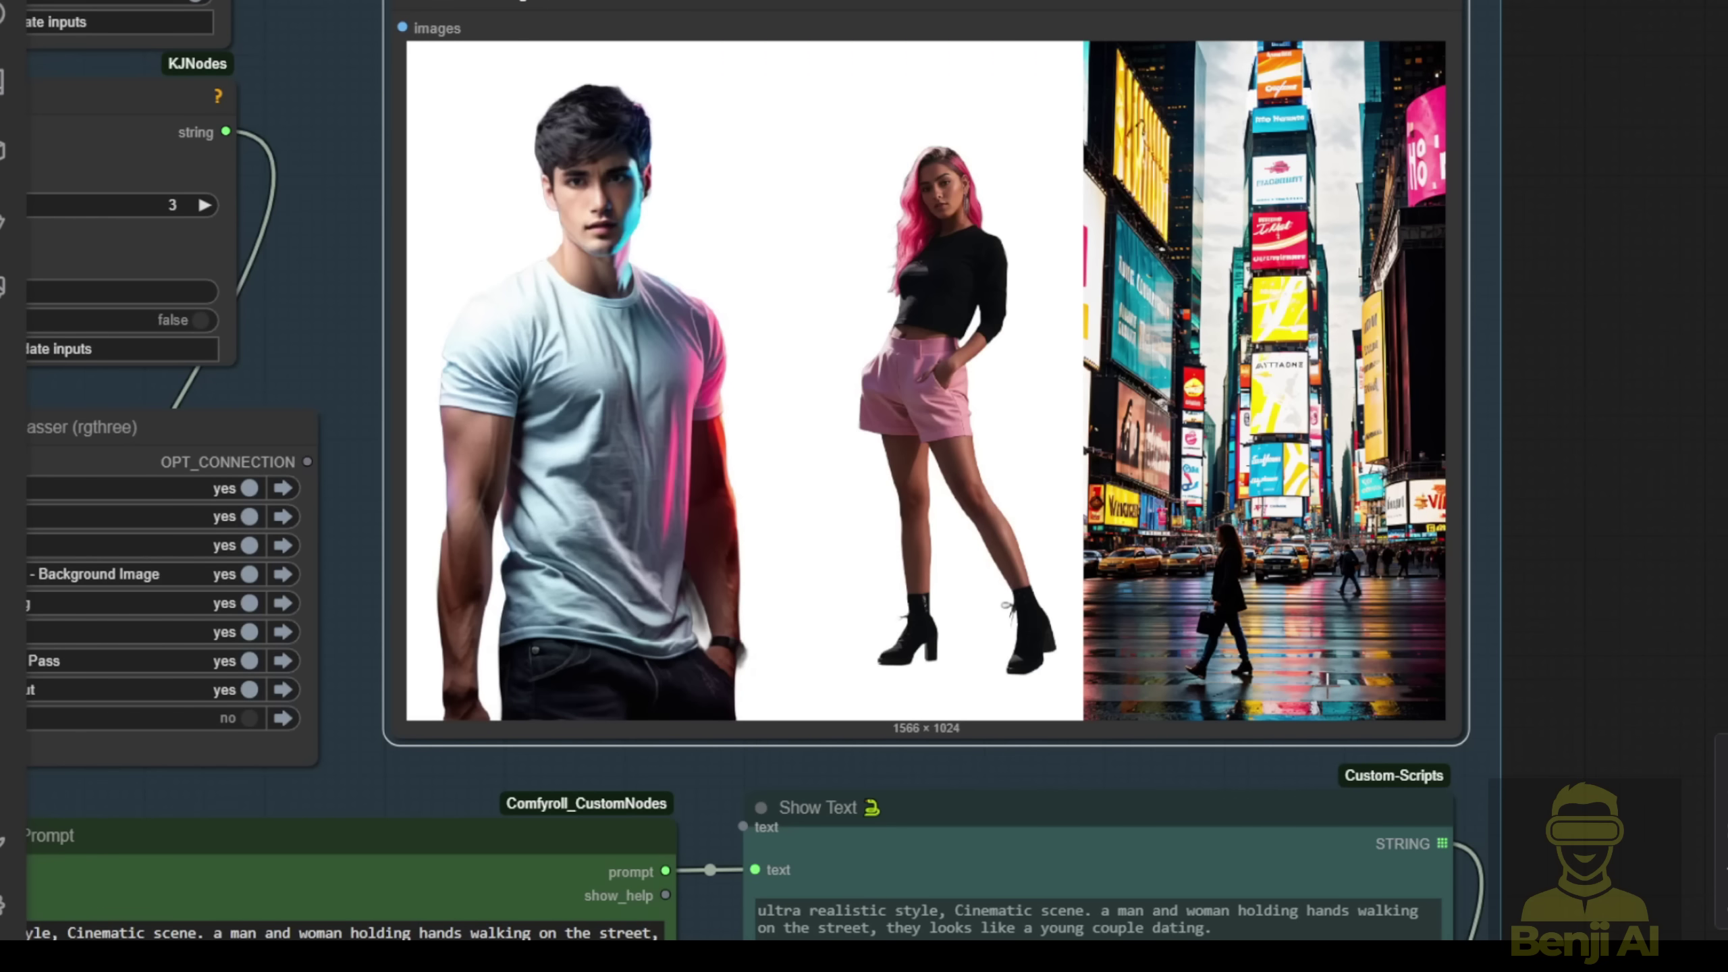
{"action": "scroll", "coordinate": [864, 477], "scroll_direction": "down", "scroll_amount": 3}
{"action": "scroll", "coordinate": [1280, 407], "scroll_direction": "up", "scroll_amount": 2}
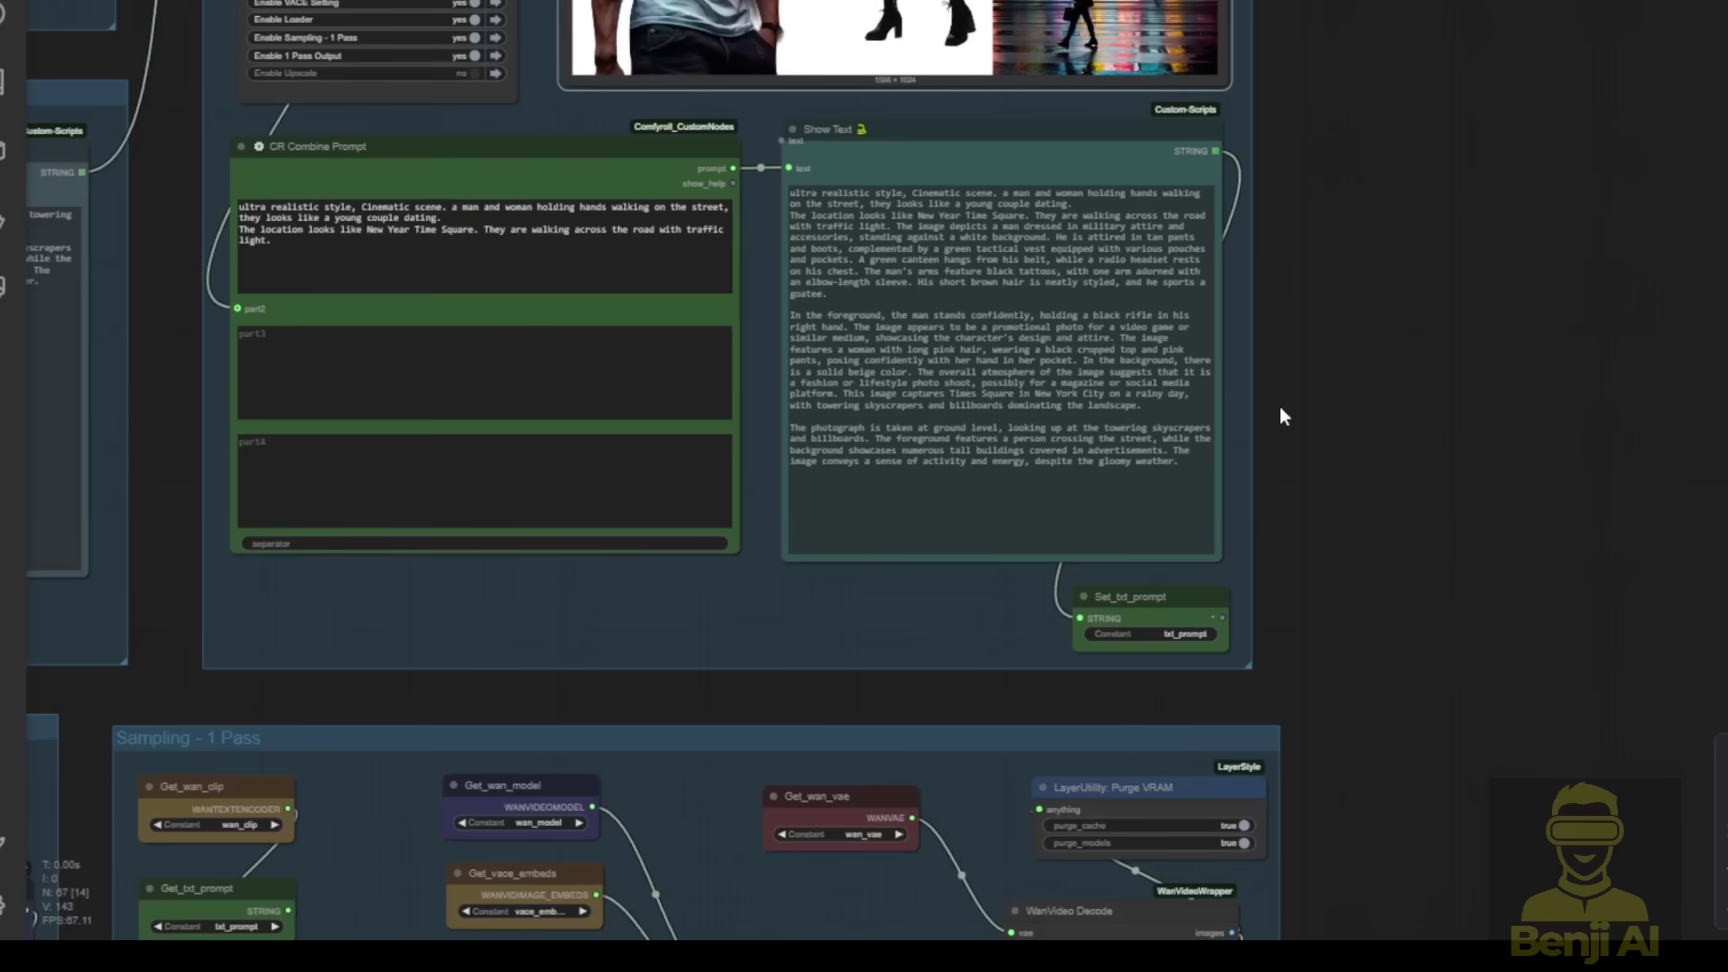
Step: Inspect the WanVideo VACE Encode node's size and frame count inputs and the Get_img_ref link to ref_images
{"action": "scroll", "coordinate": [1280, 417], "scroll_direction": "down", "scroll_amount": 3}
{"action": "scroll", "coordinate": [637, 314], "scroll_direction": "up", "scroll_amount": 3}
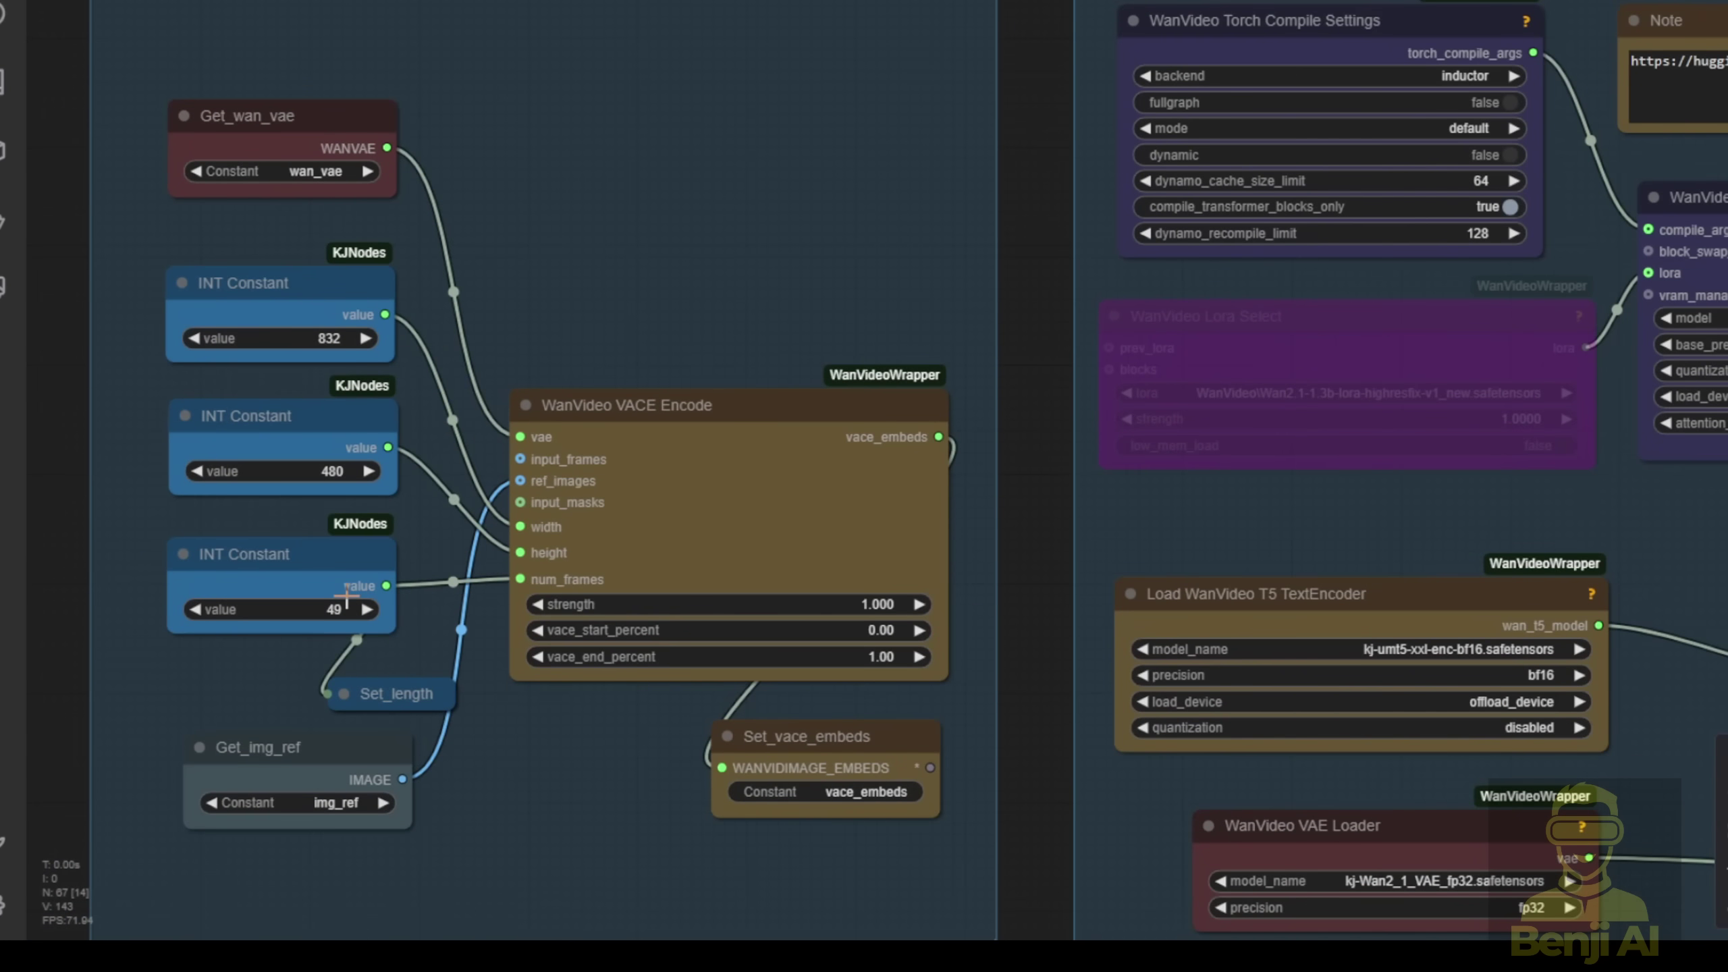
{"action": "left_click", "coordinate": [341, 759]}
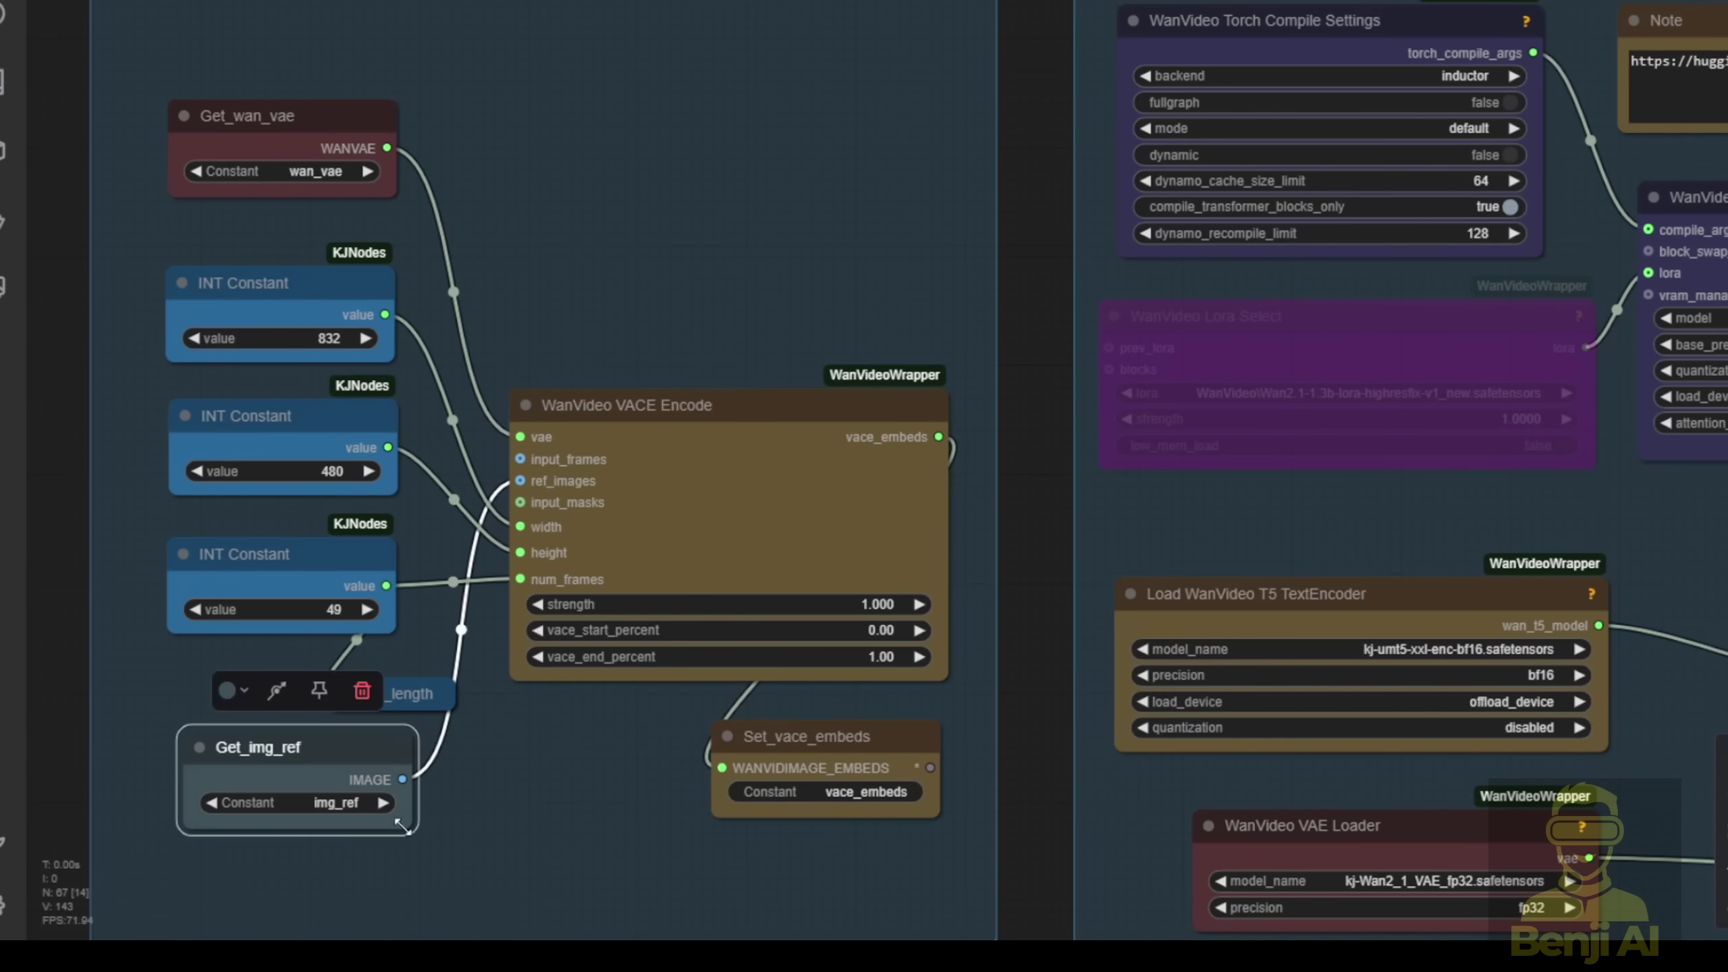
{"action": "scroll", "coordinate": [617, 648], "scroll_direction": "down", "scroll_amount": 2}
{"action": "scroll", "coordinate": [506, 618], "scroll_direction": "up", "scroll_amount": 4}
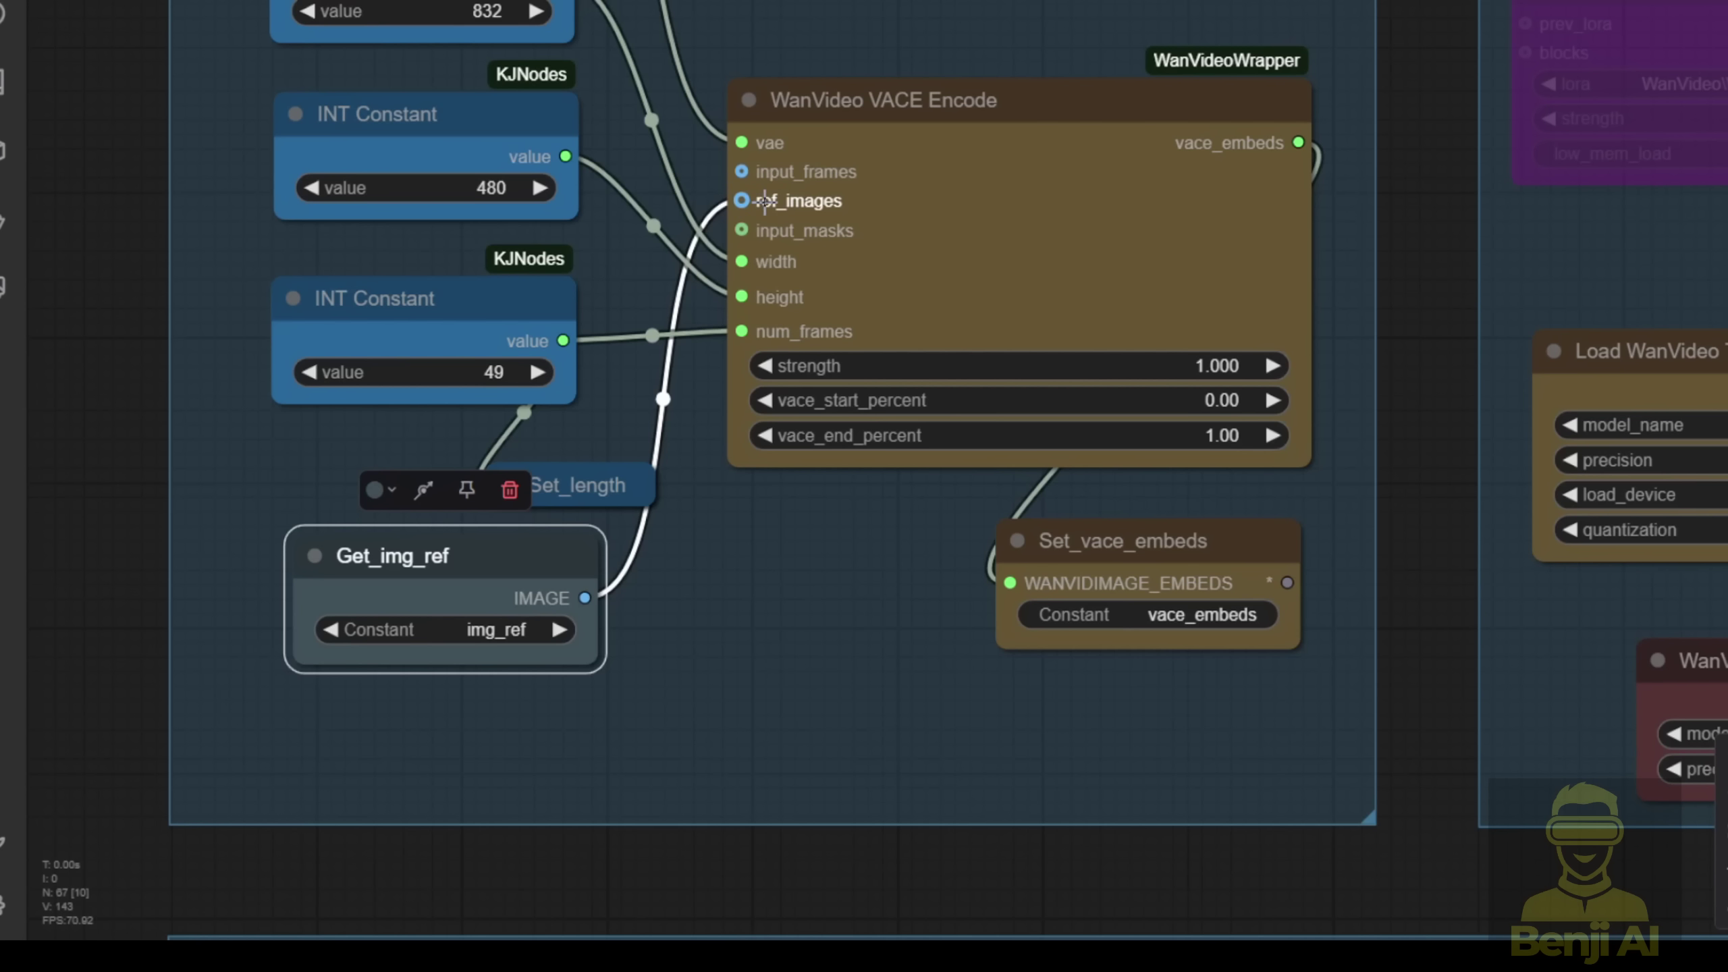
{"action": "left_click", "coordinate": [883, 773]}
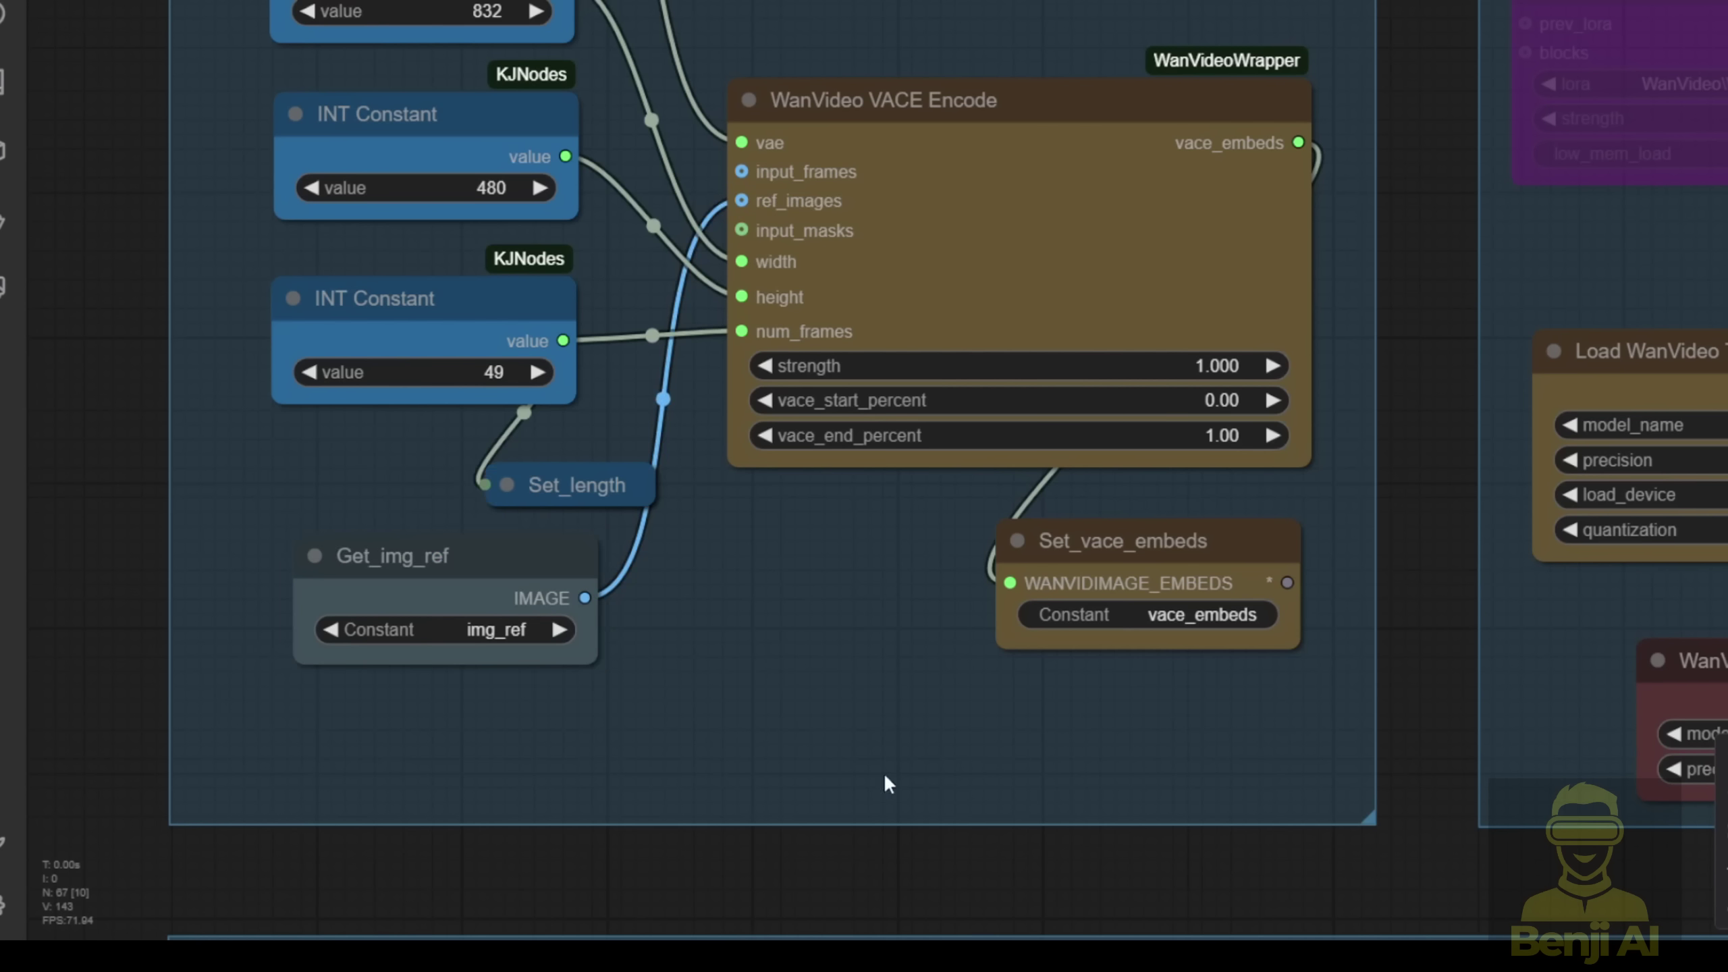
{"action": "scroll", "coordinate": [939, 769], "scroll_direction": "down", "scroll_amount": 2}
Step: Examine the Loader group, focusing on the model chosen in the WanVideo Model Loader and the download link in the note
{"action": "left_click_drag", "start_coordinate": [999, 760], "coordinate": [310, 790]}
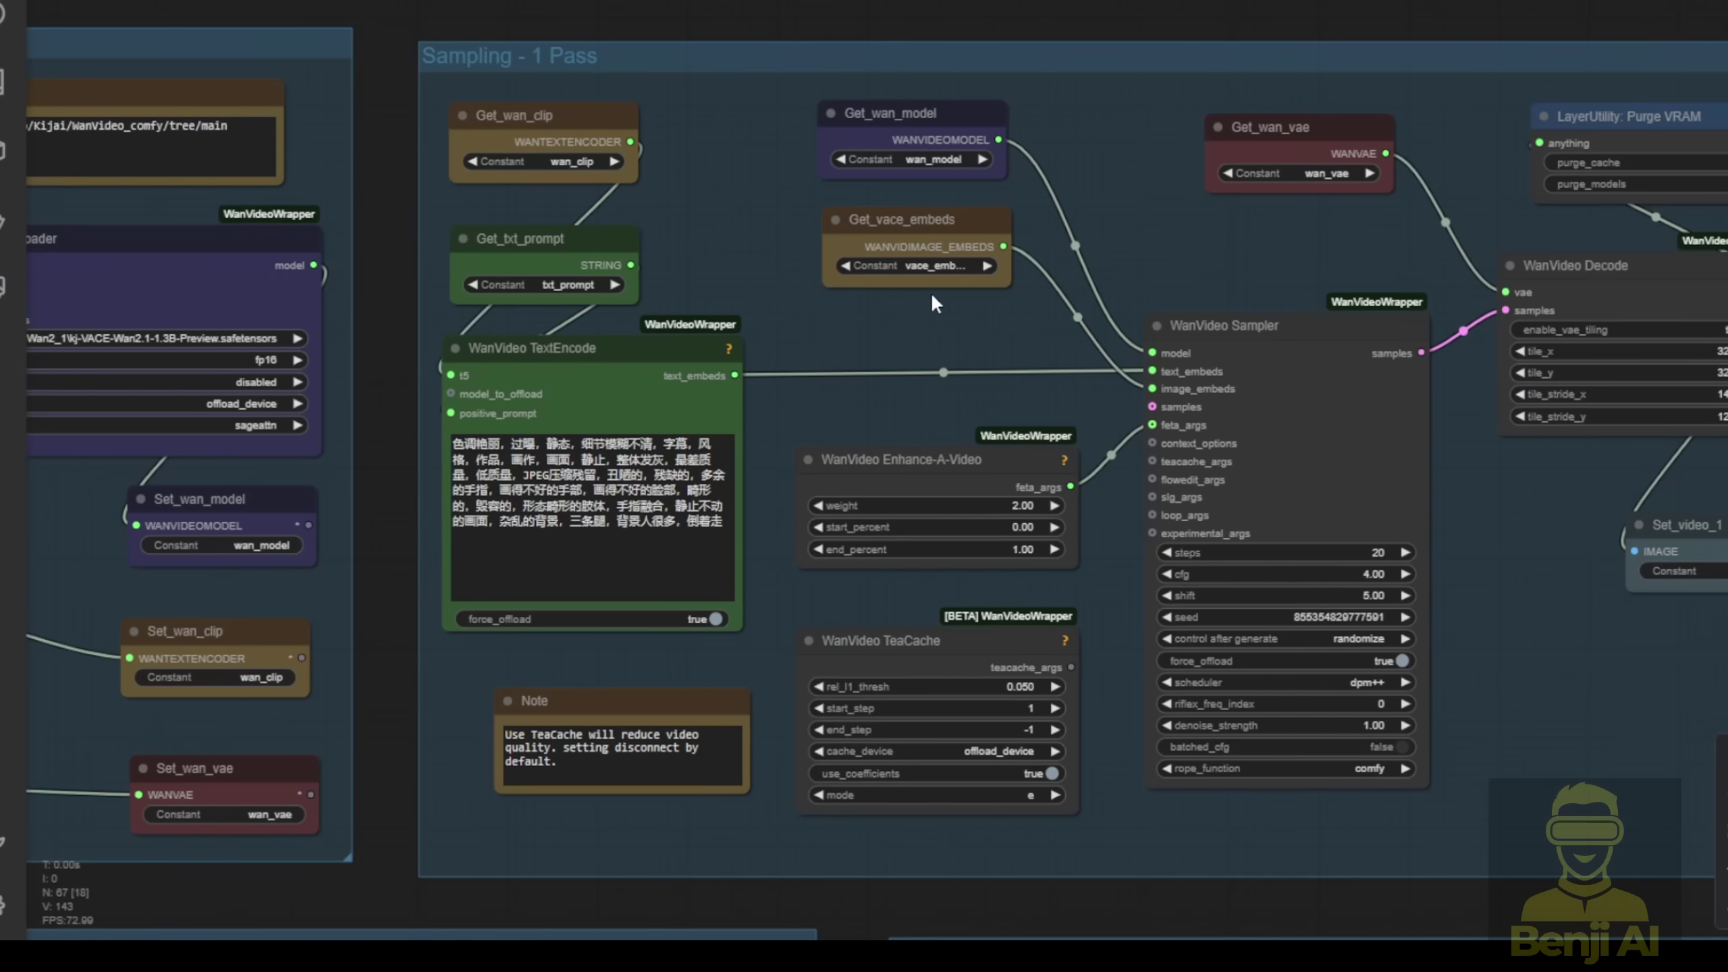
{"action": "left_click_drag", "start_coordinate": [800, 293], "coordinate": [1381, 287]}
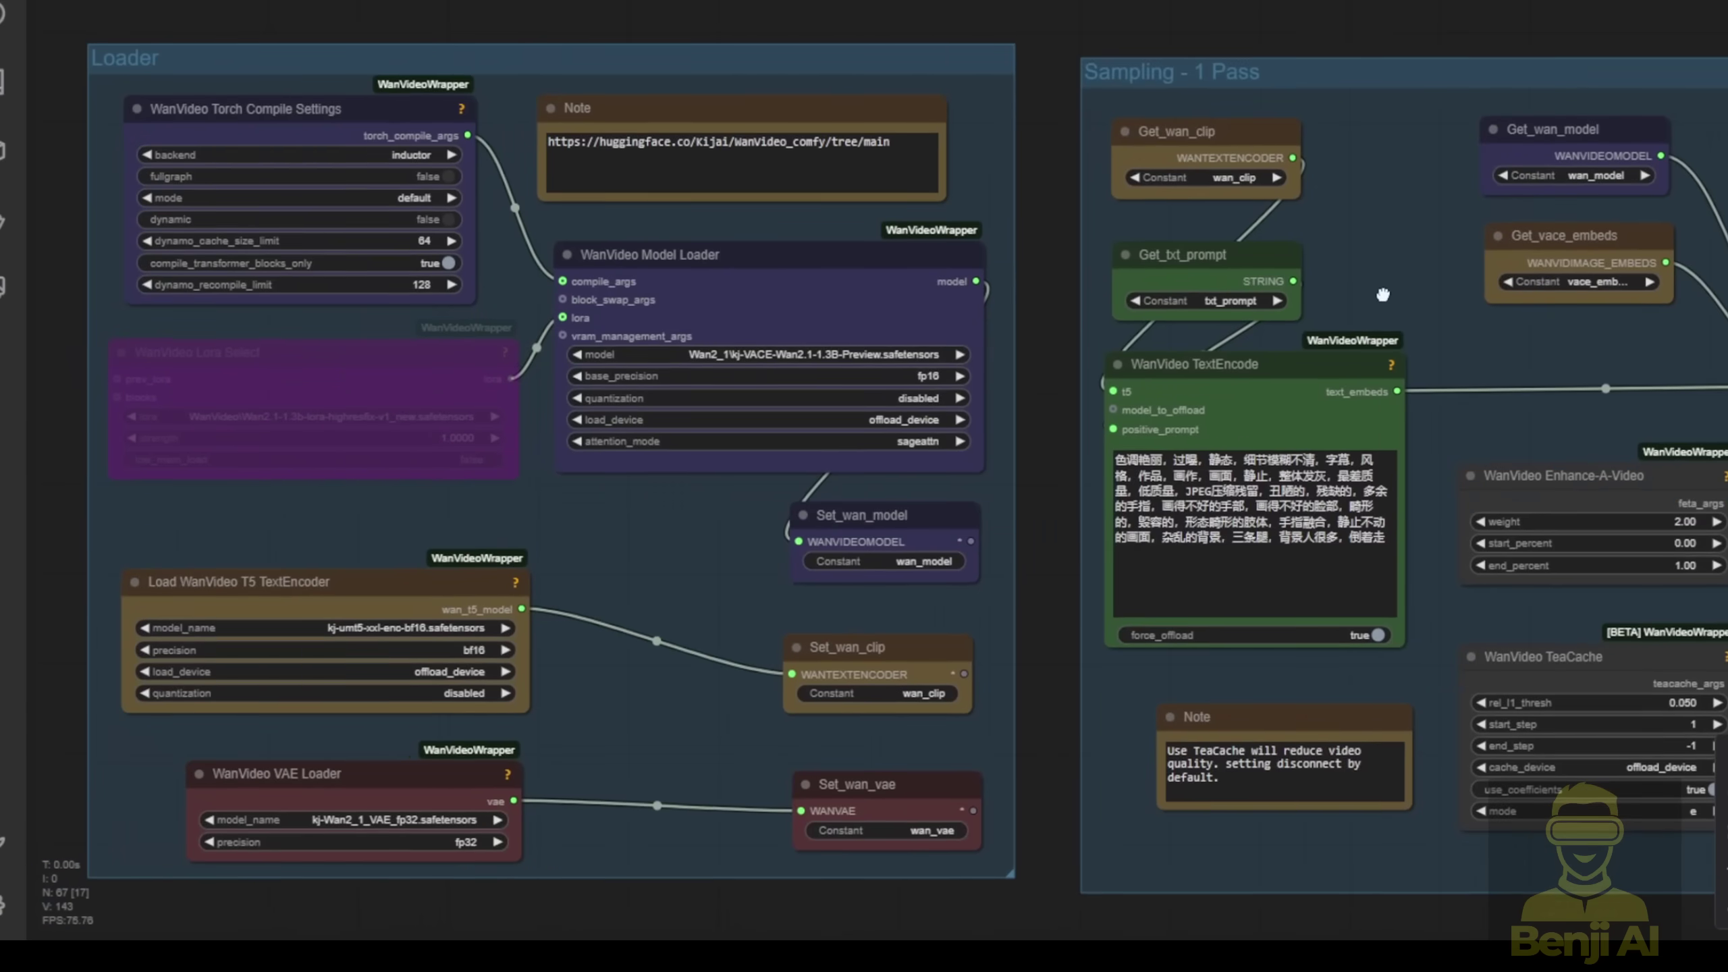
{"action": "scroll", "coordinate": [734, 393], "scroll_direction": "up", "scroll_amount": 9}
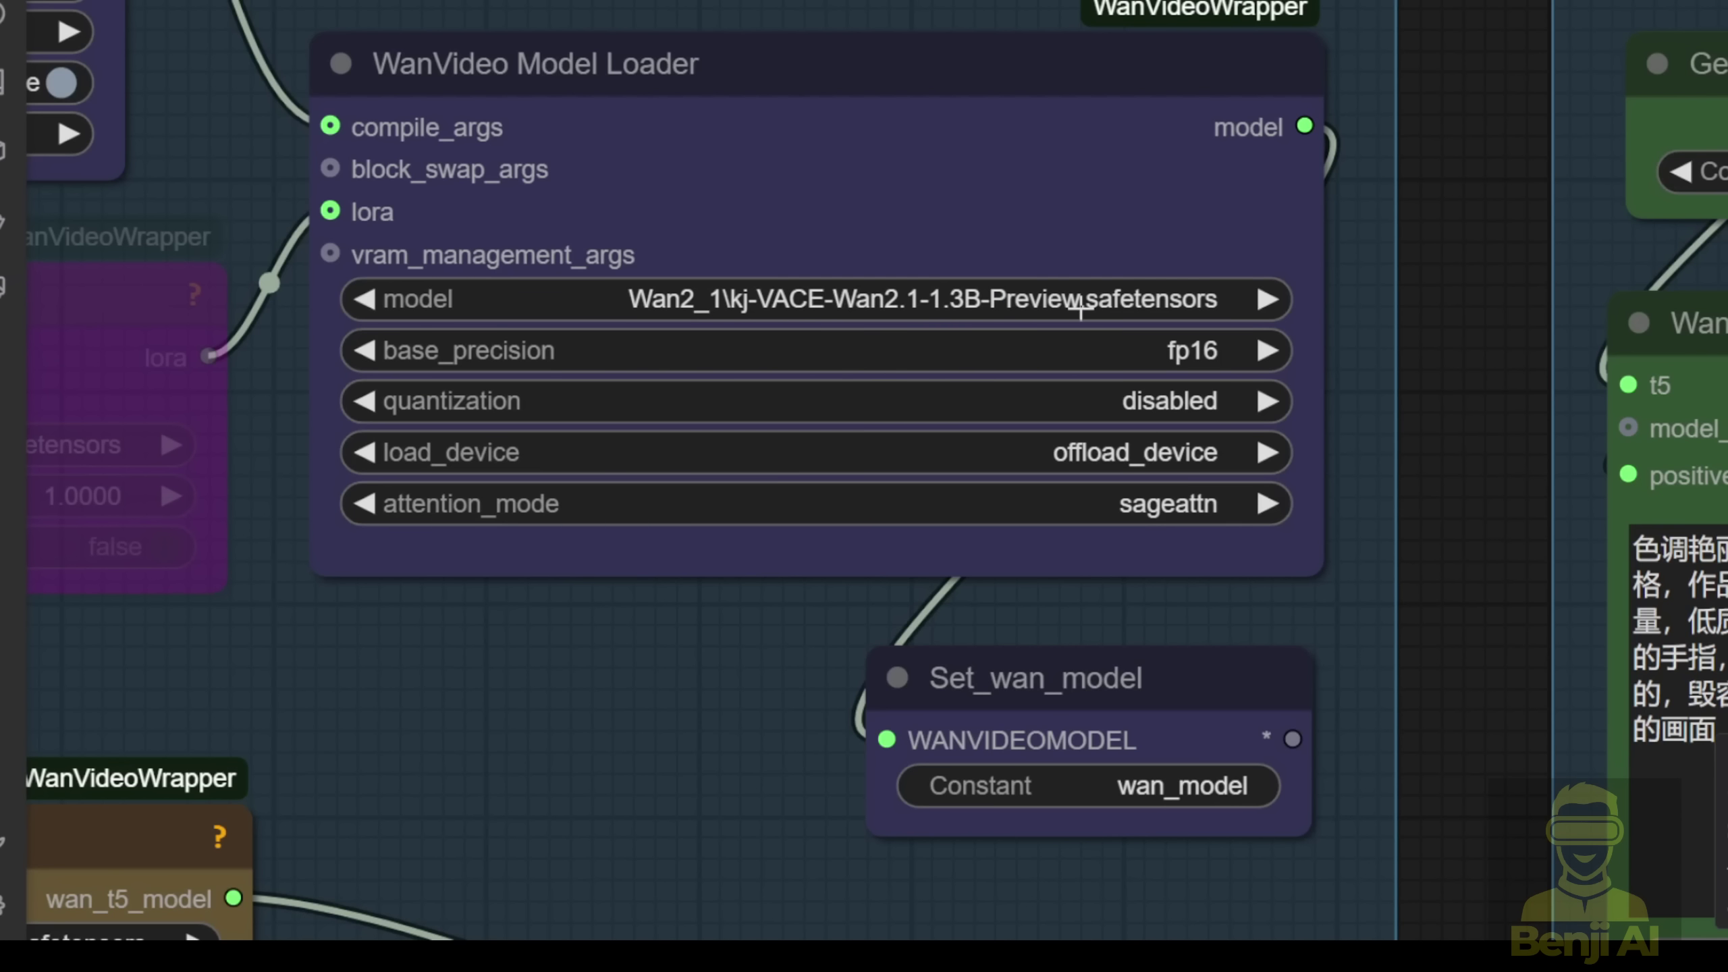
{"action": "scroll", "coordinate": [703, 615], "scroll_direction": "down", "scroll_amount": 2}
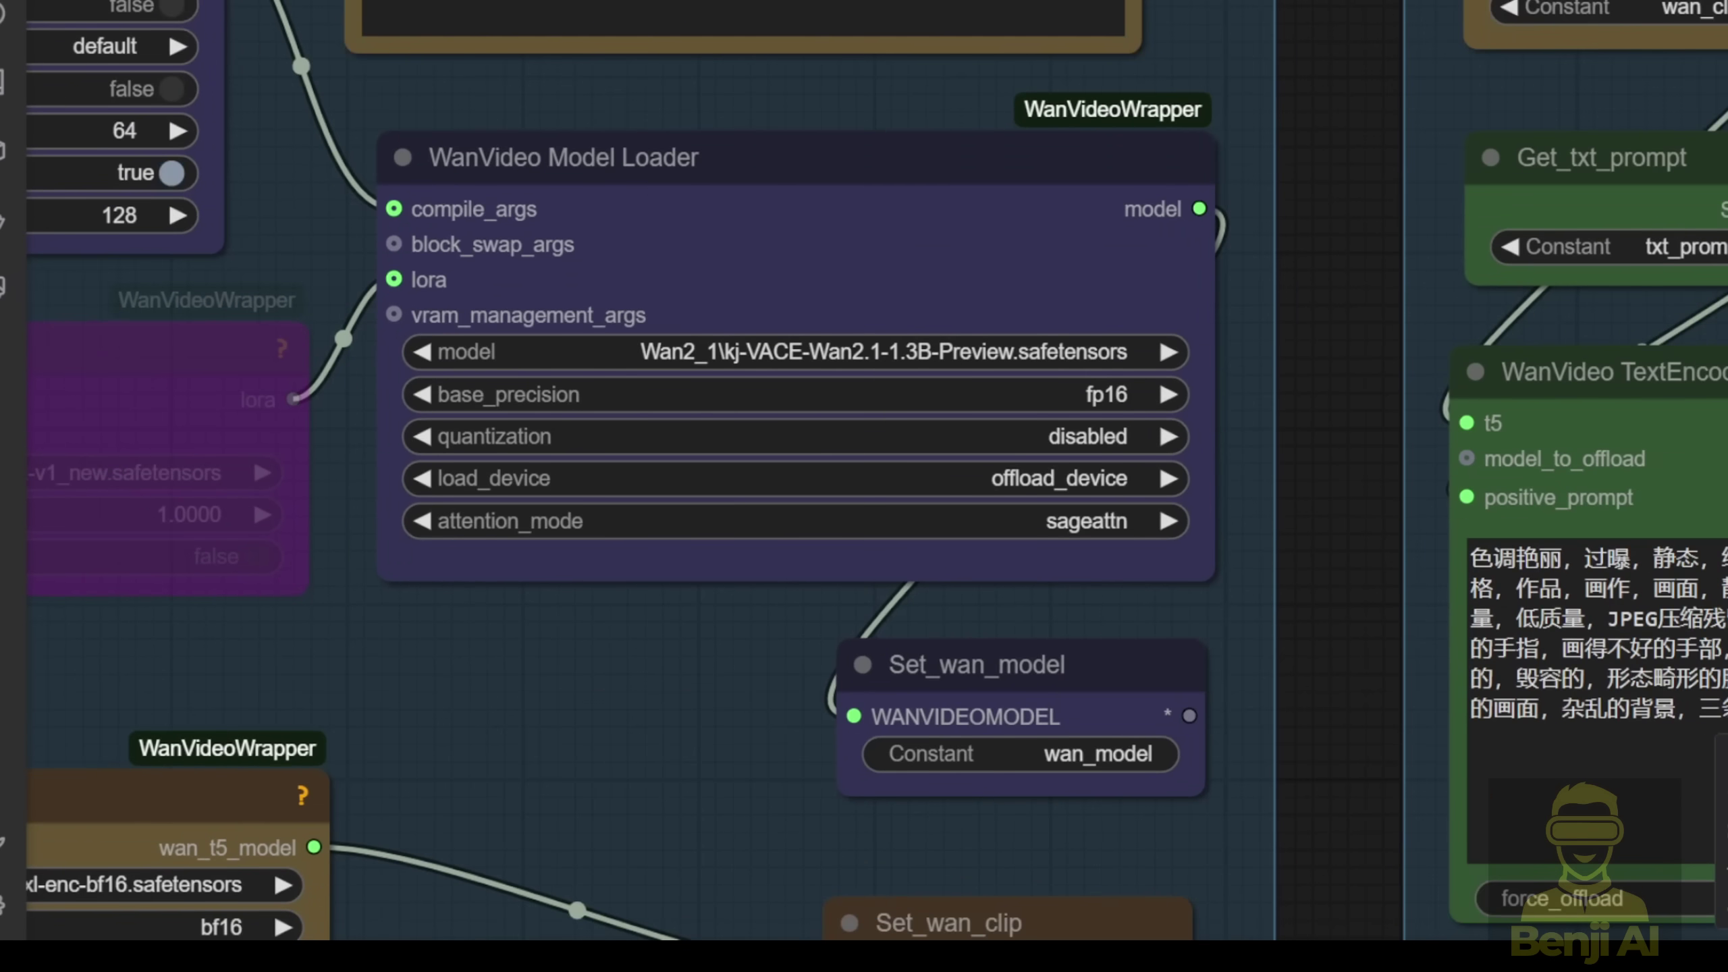
{"action": "scroll", "coordinate": [778, 100], "scroll_direction": "down", "scroll_amount": 3}
{"action": "left_click_drag", "start_coordinate": [778, 100], "coordinate": [751, 511]}
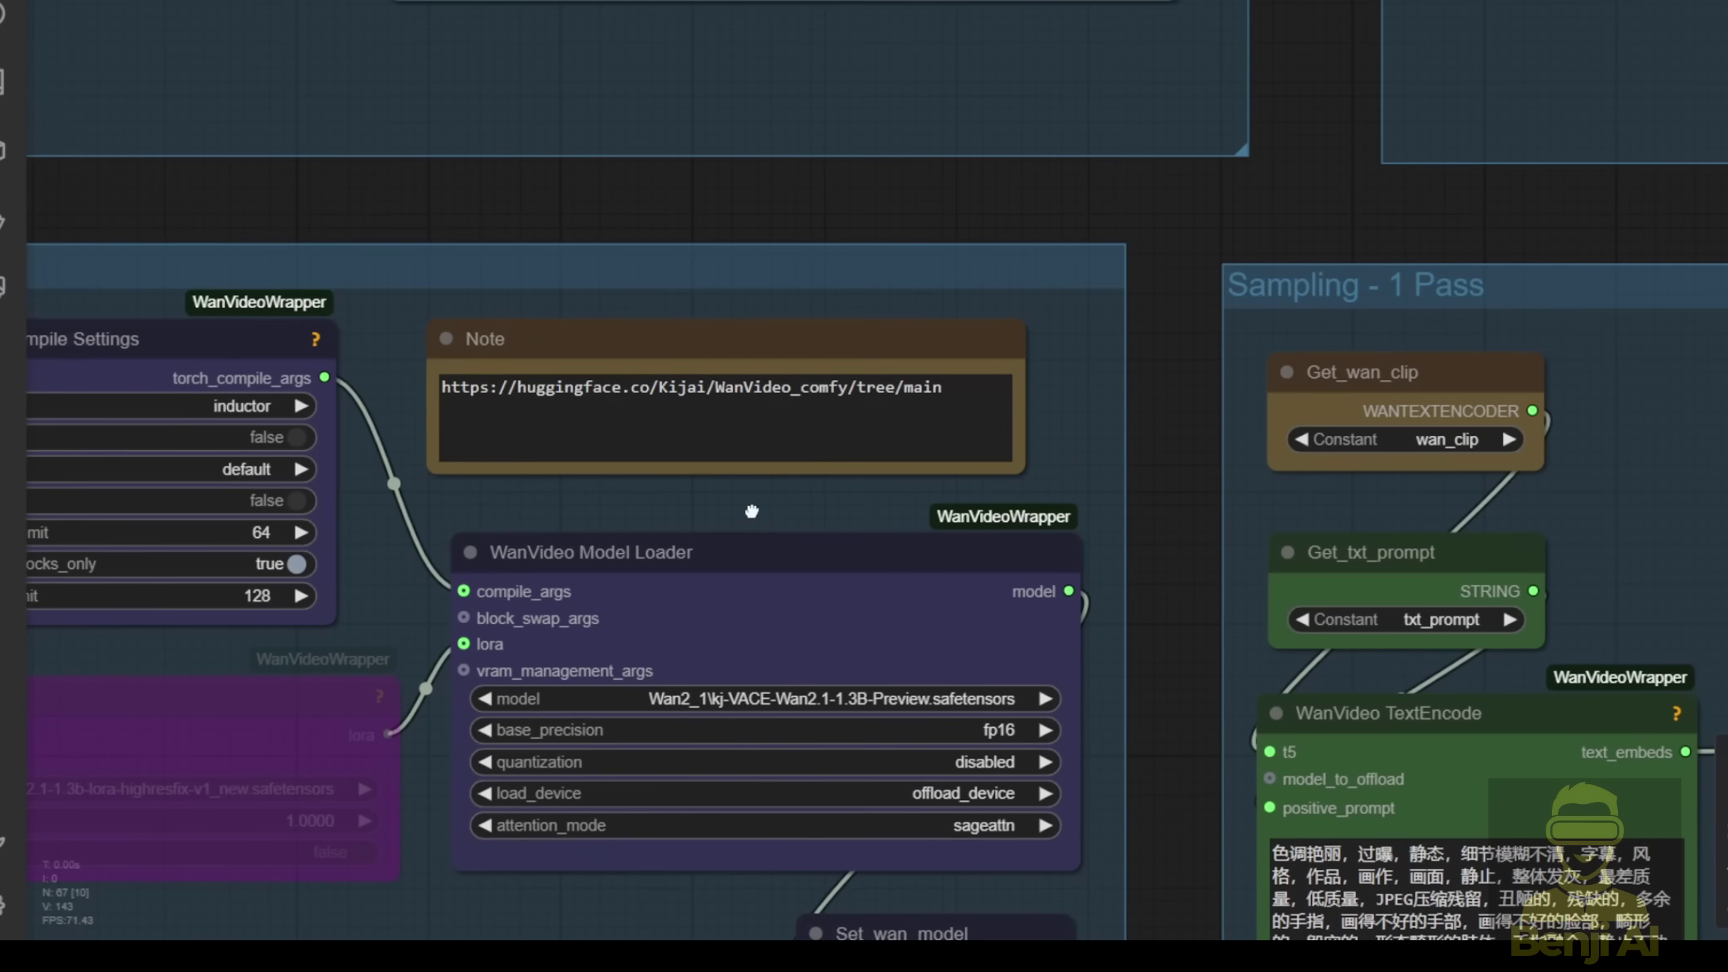
{"action": "left_click_drag", "start_coordinate": [1075, 457], "coordinate": [1007, 308]}
{"action": "left_click_drag", "start_coordinate": [636, 845], "coordinate": [599, 677]}
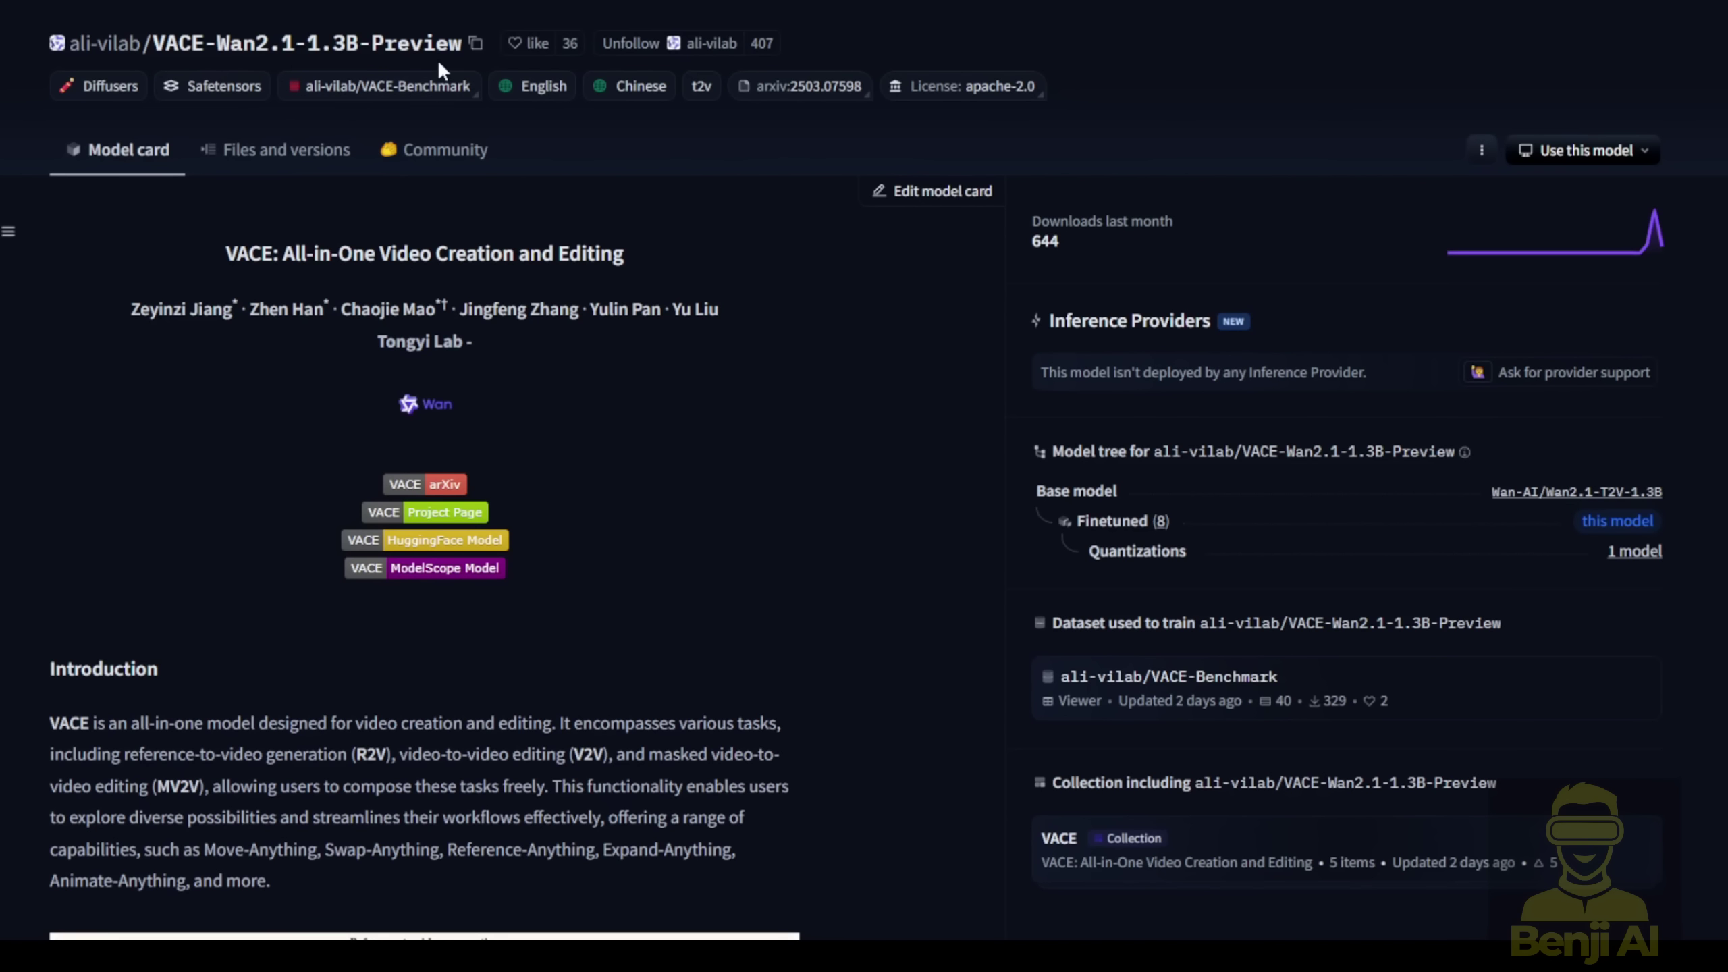
Step: Read the Models table on the VACE-Wan2.1-1.3B-Preview page, highlighting the VACE-Wan2.1-14B row and the VACE-LTX-Video-0.9 entry
{"action": "scroll", "coordinate": [400, 507], "scroll_direction": "down", "scroll_amount": 10}
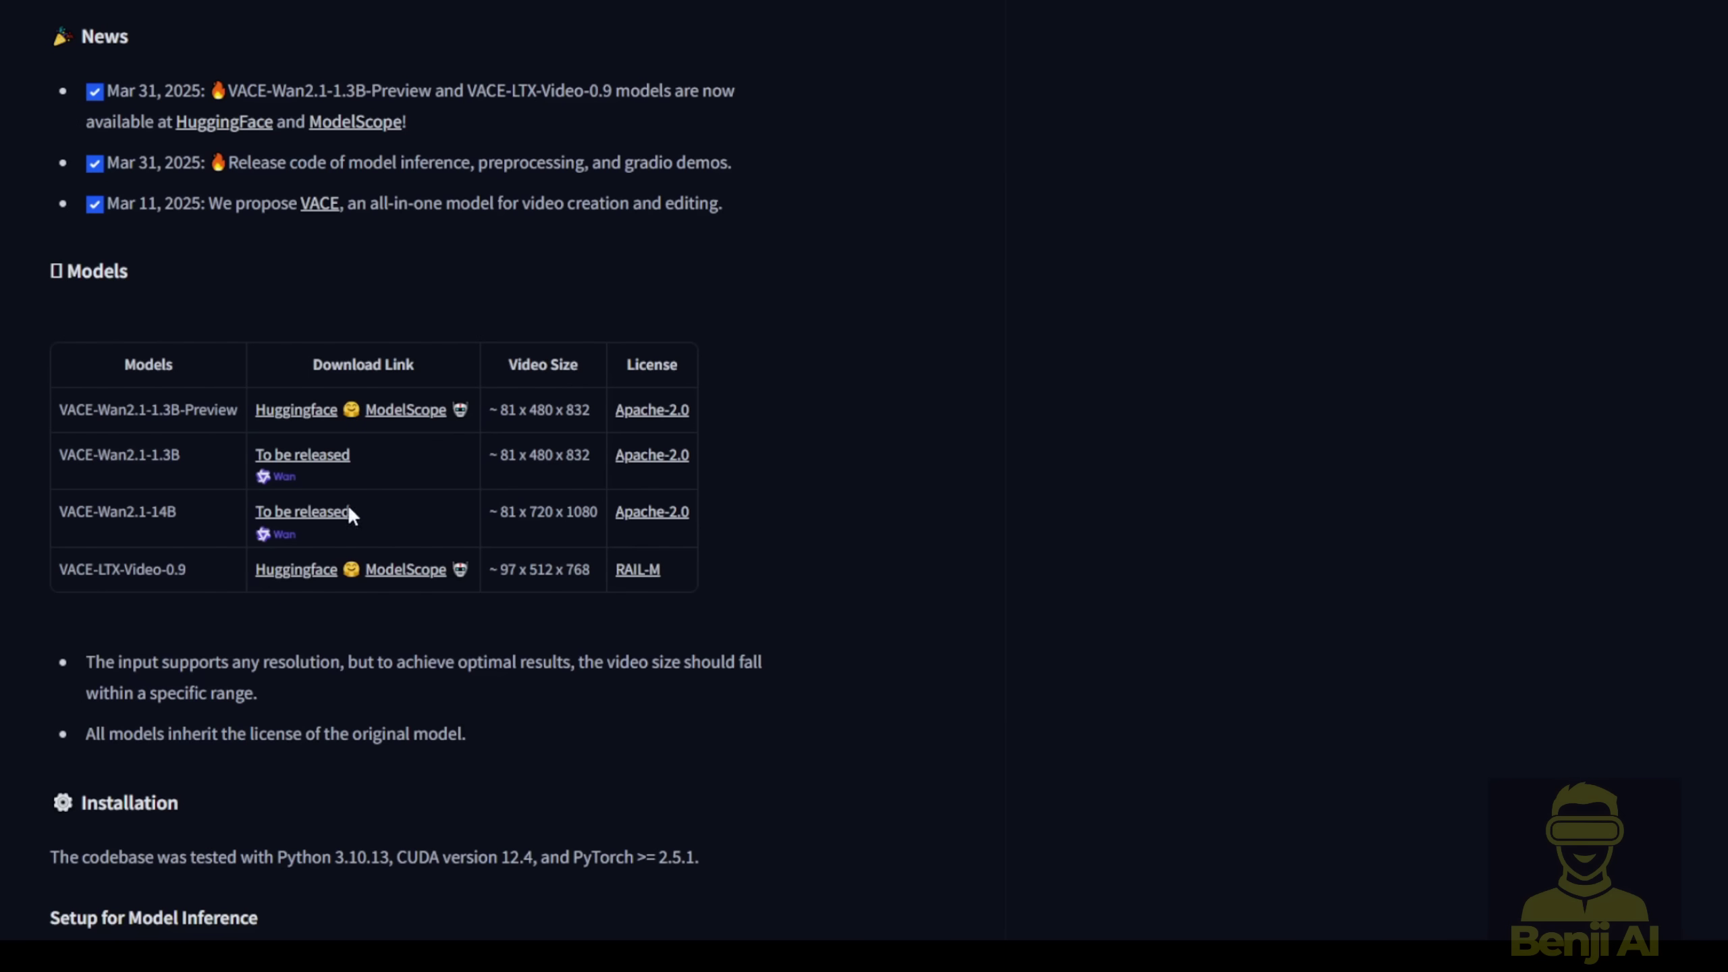
{"action": "left_click_drag", "start_coordinate": [348, 505], "coordinate": [103, 504]}
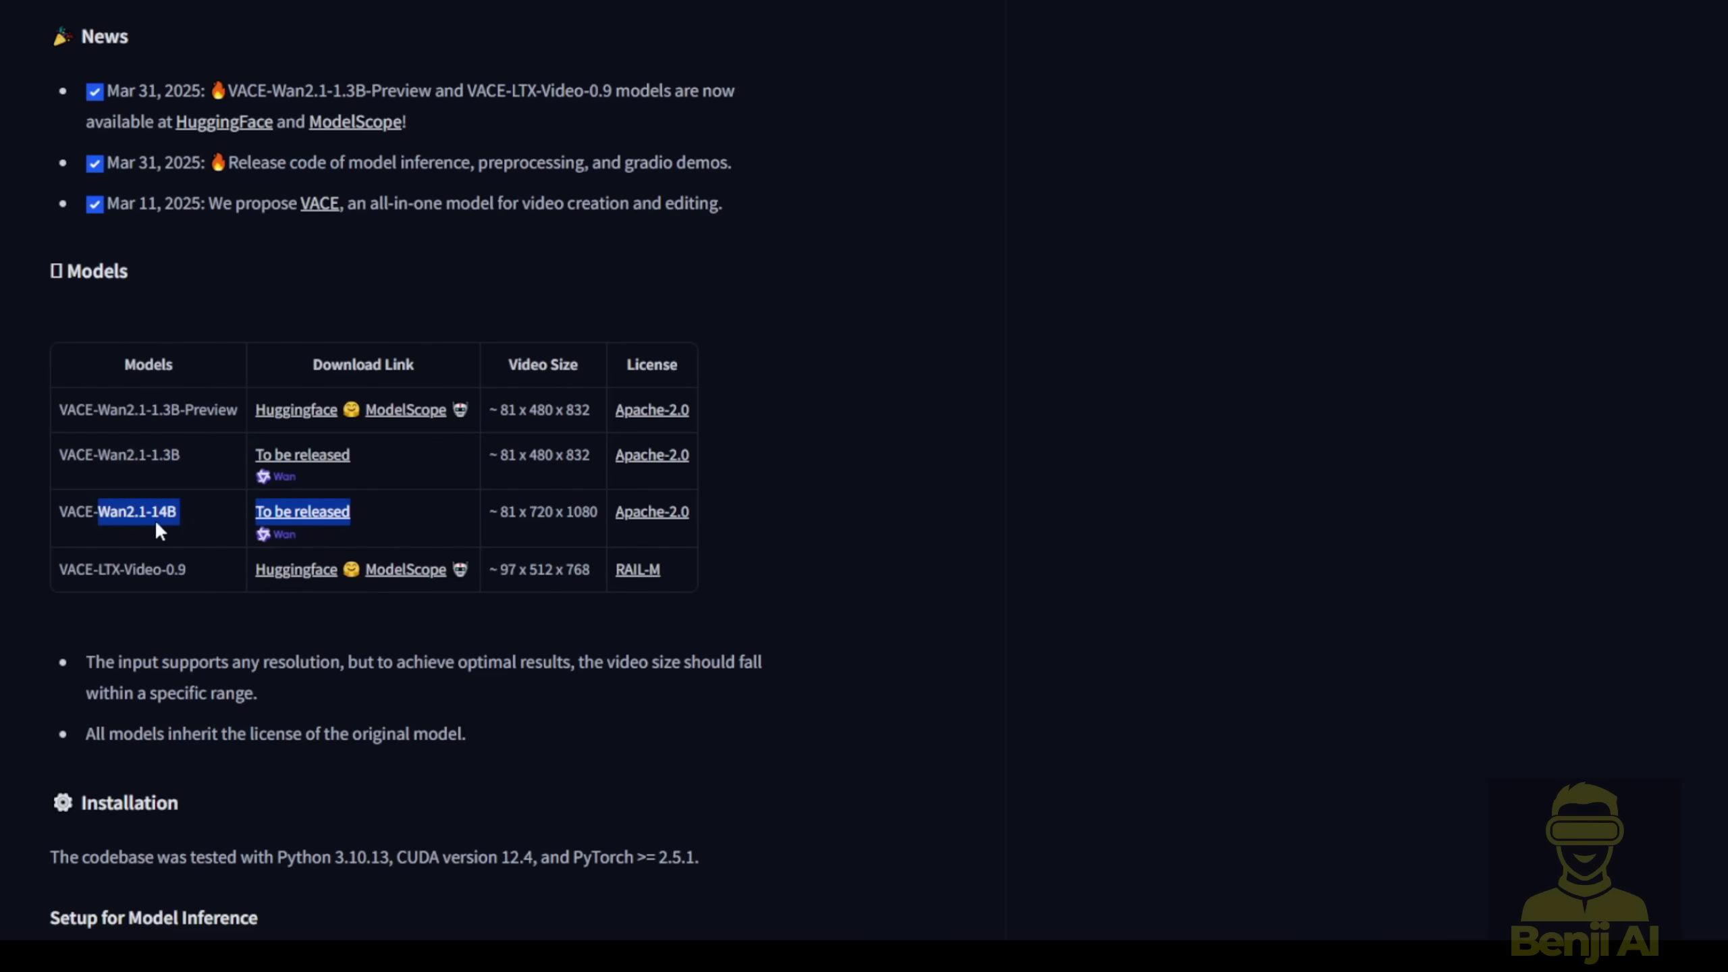
{"action": "left_click", "coordinate": [269, 653]}
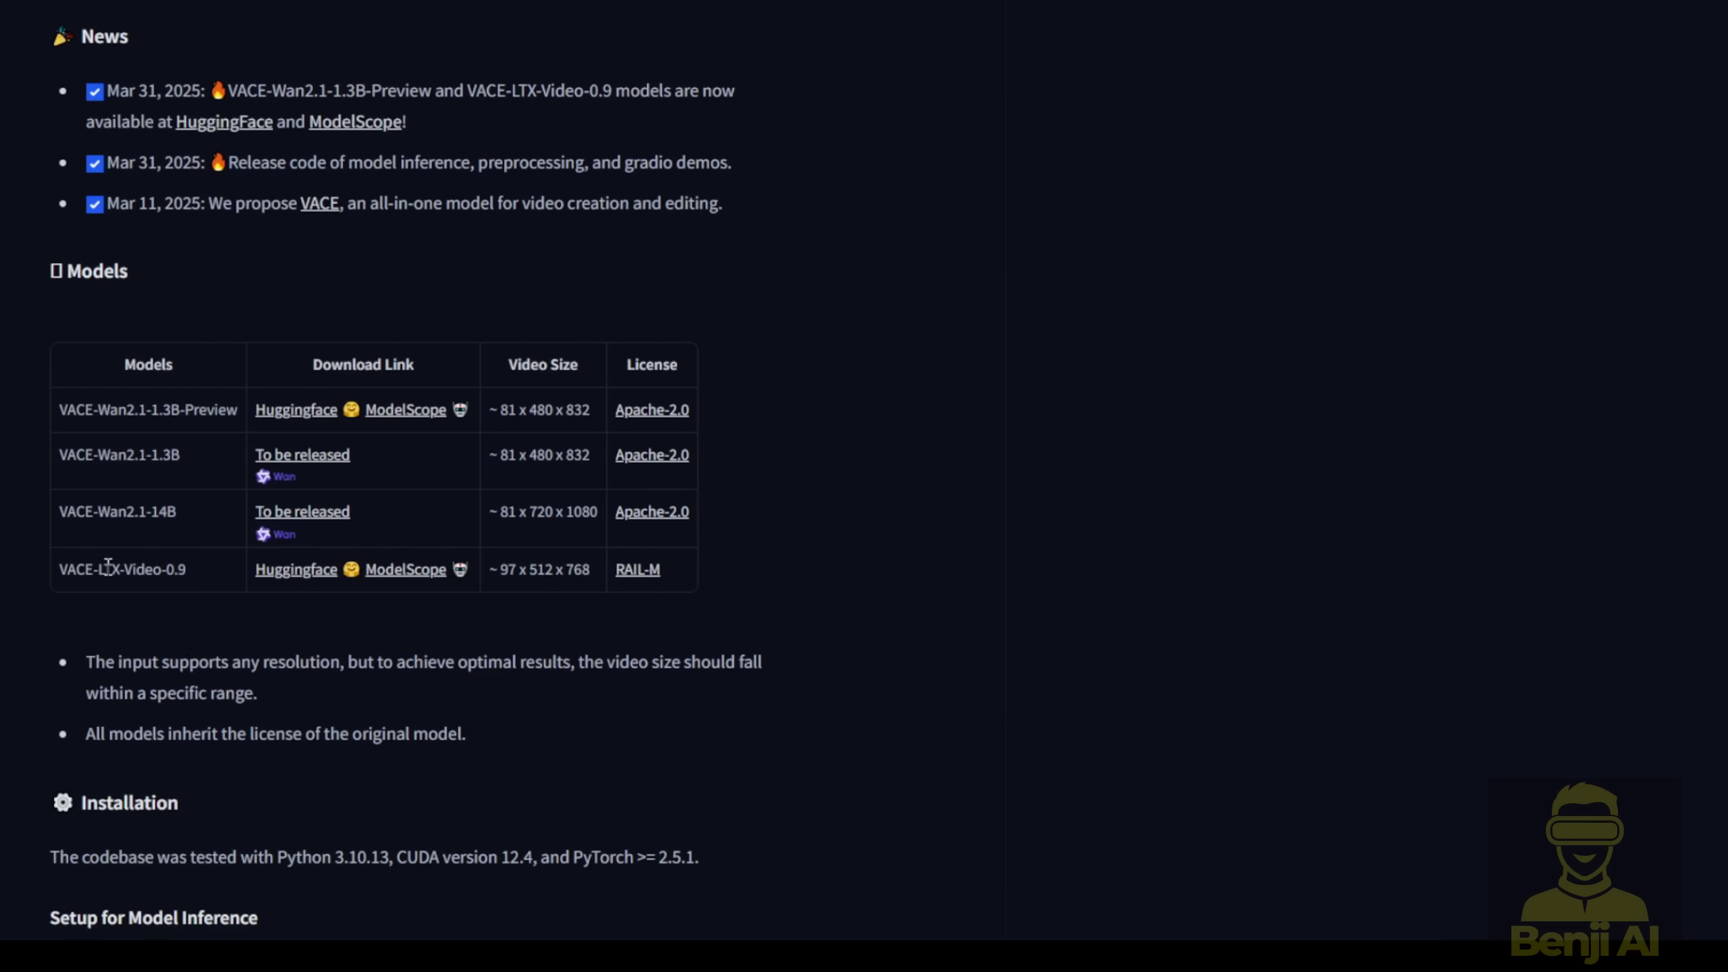
{"action": "left_click_drag", "start_coordinate": [121, 575], "coordinate": [181, 564]}
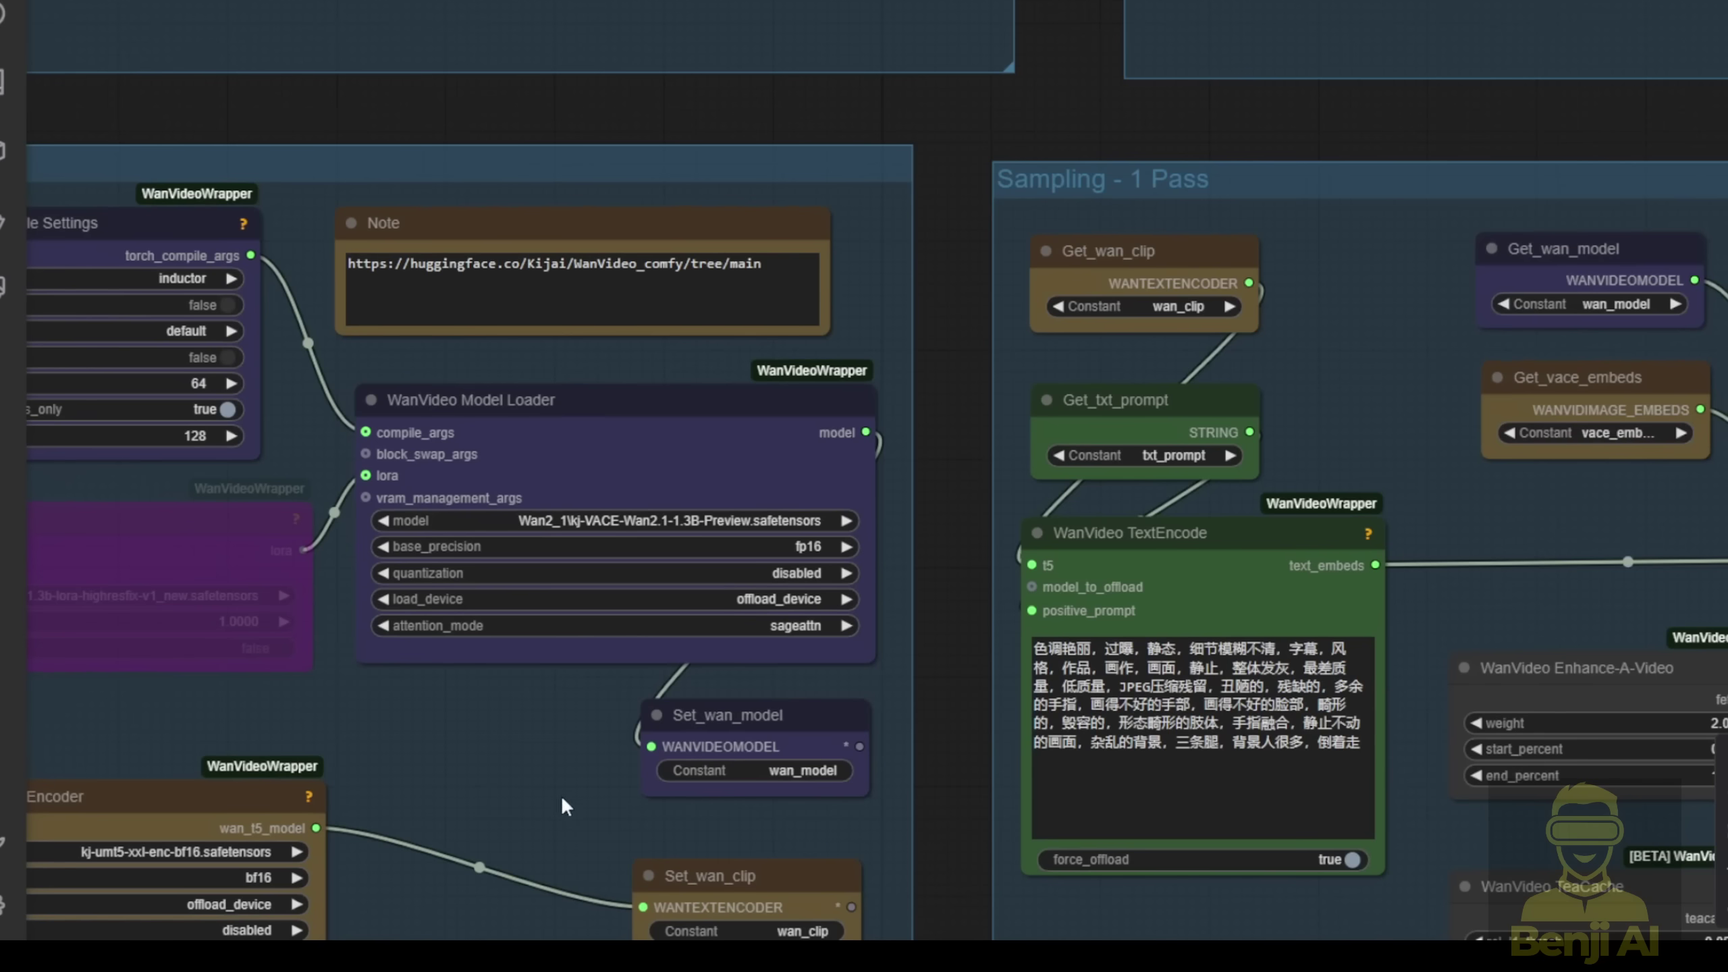
Step: Check the T5 text encoder and VAE loaders, and view the attention_mode options of the WanVideo Model Loader
{"action": "left_click_drag", "start_coordinate": [568, 802], "coordinate": [635, 407]}
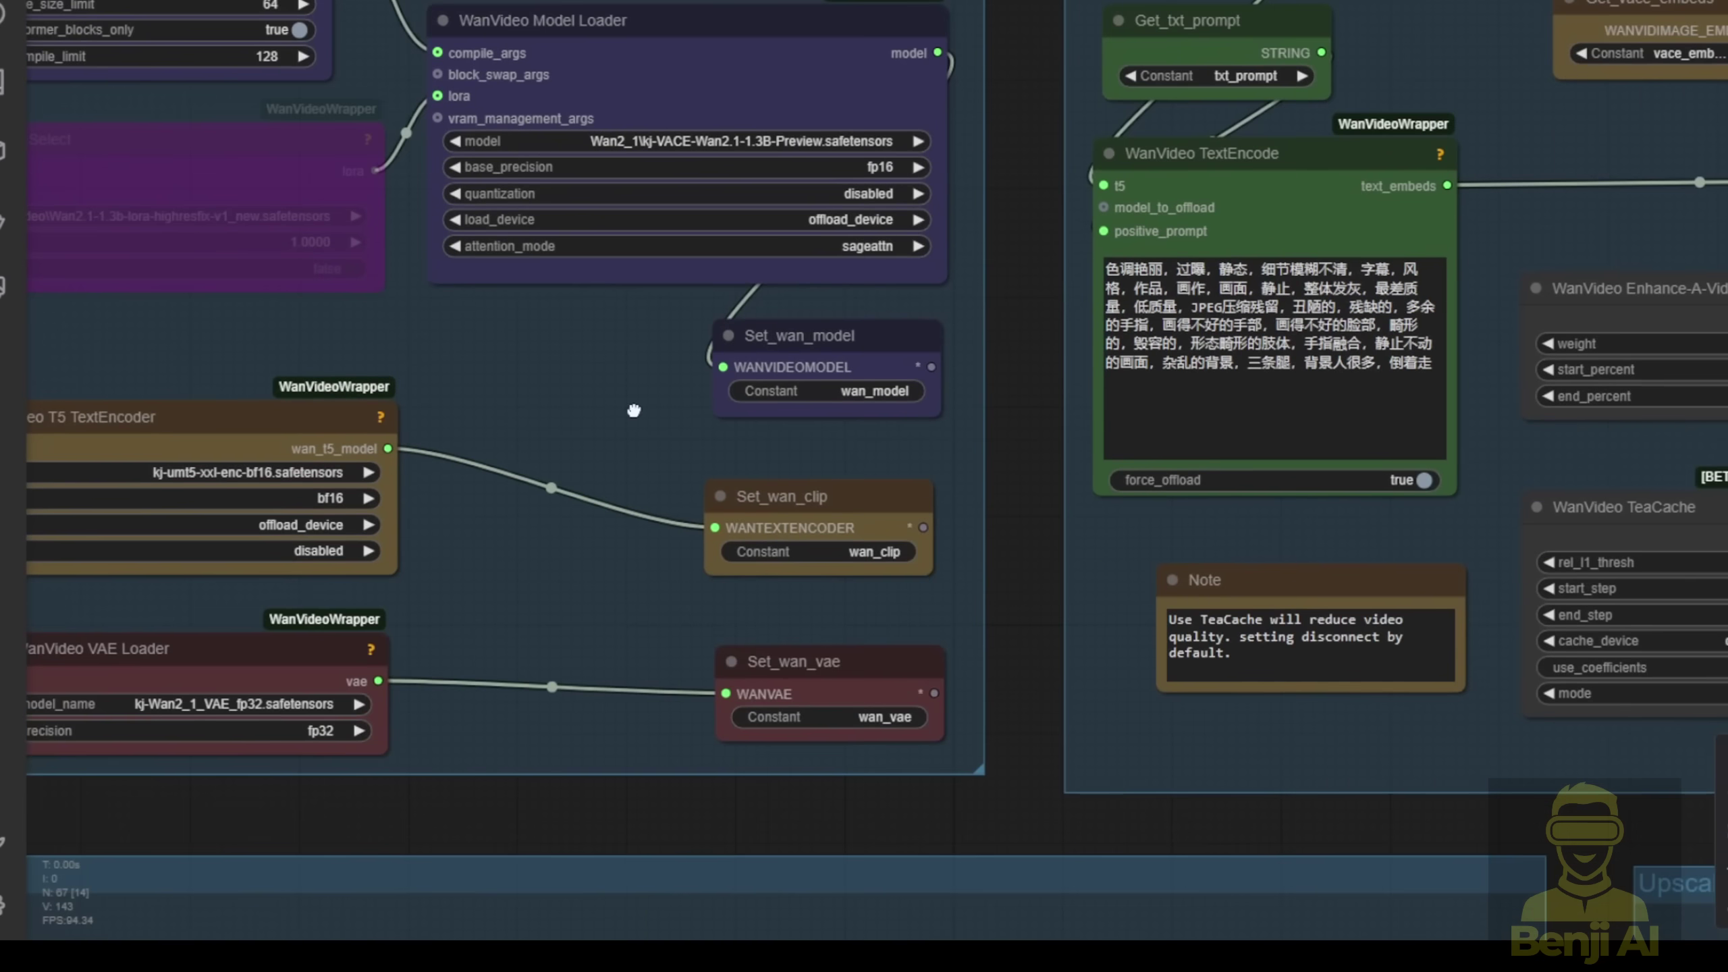
{"action": "left_click_drag", "start_coordinate": [726, 451], "coordinate": [880, 465]}
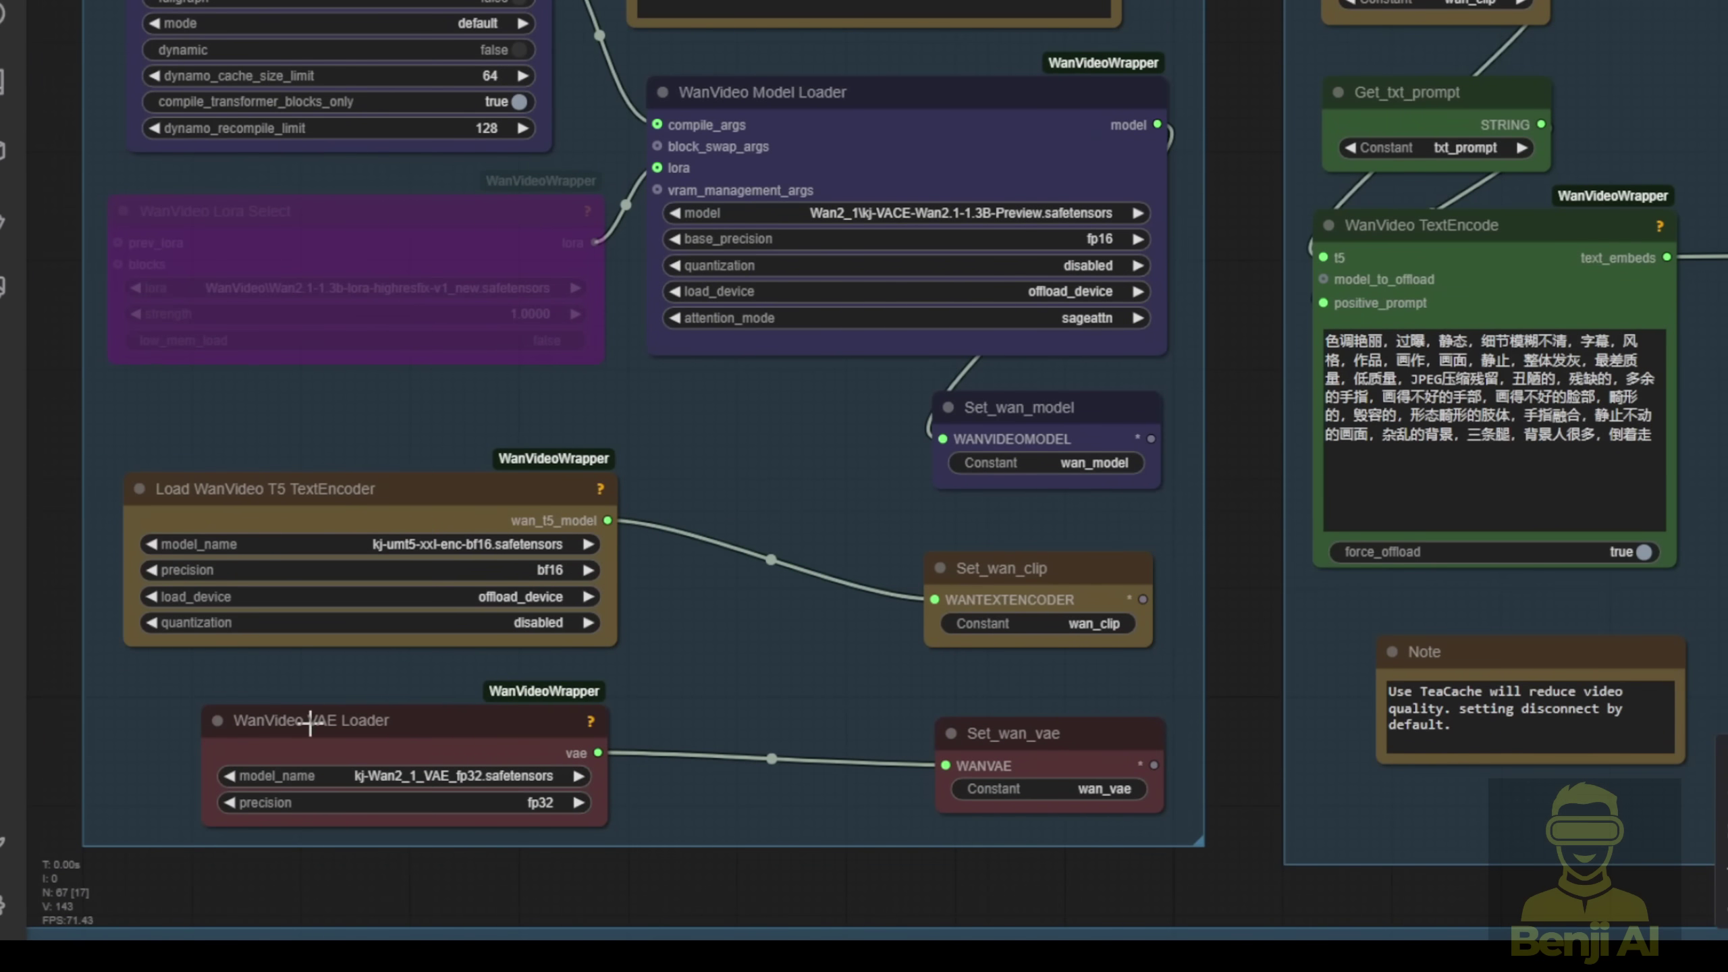
{"action": "scroll", "coordinate": [640, 678], "scroll_direction": "down", "scroll_amount": 3}
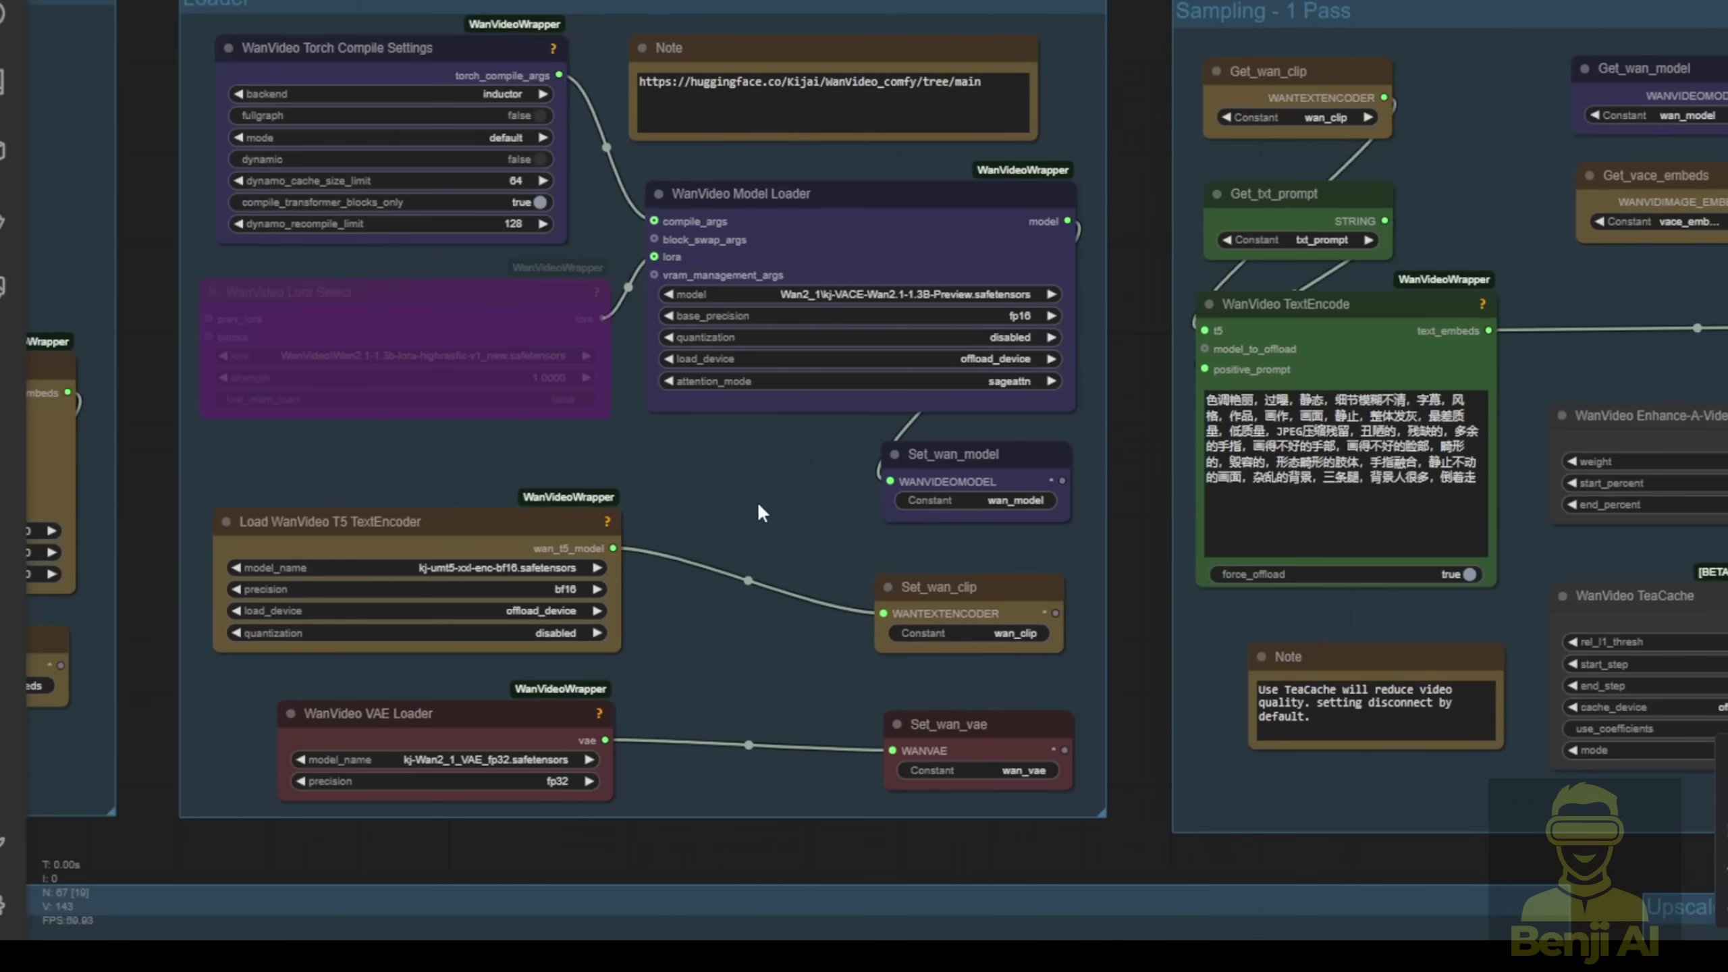
{"action": "scroll", "coordinate": [784, 382], "scroll_direction": "up", "scroll_amount": 3}
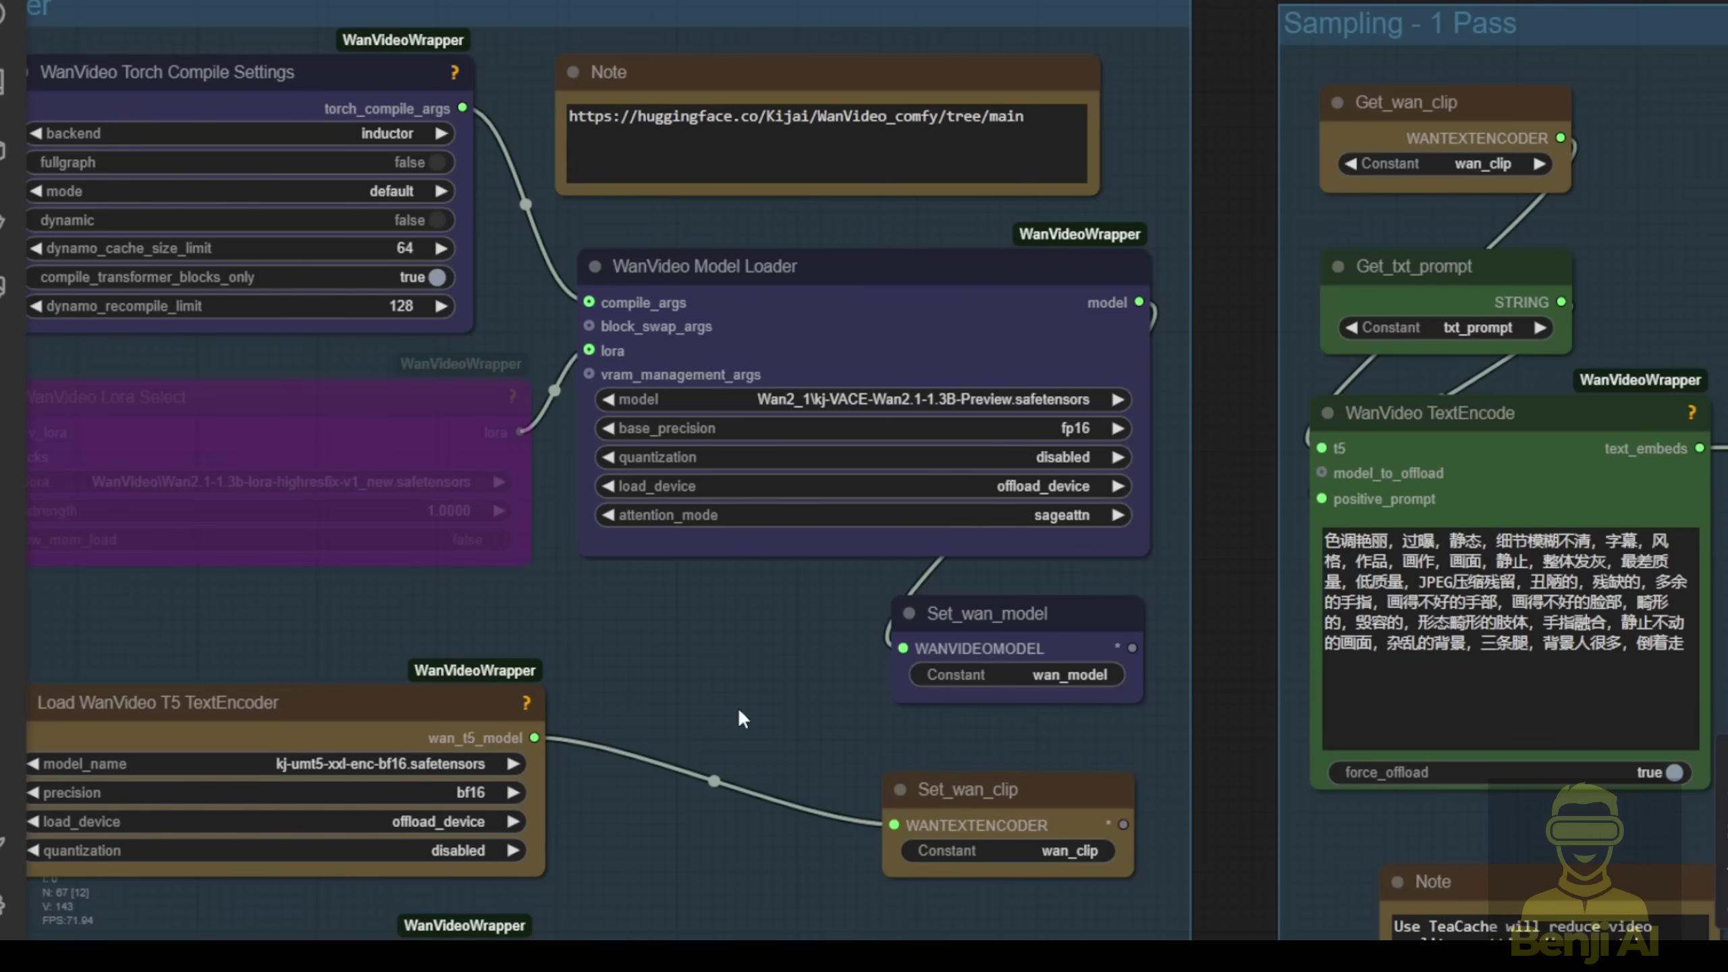
{"action": "scroll", "coordinate": [743, 719], "scroll_direction": "up", "scroll_amount": 4}
{"action": "left_click", "coordinate": [877, 373]}
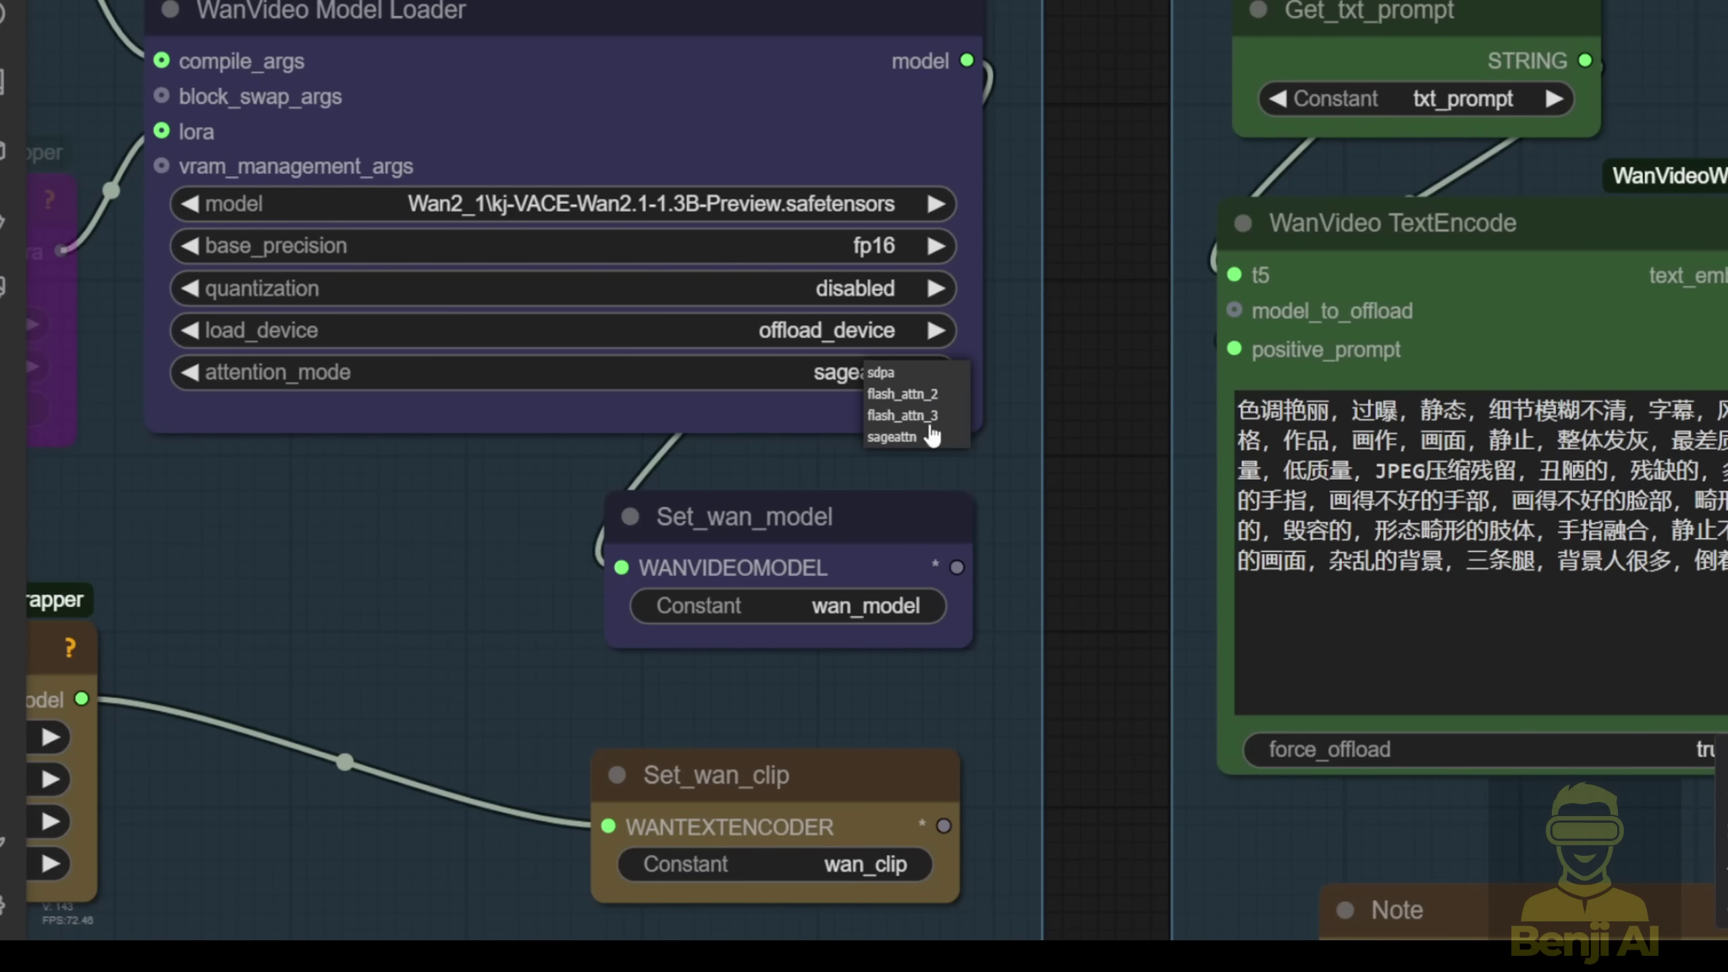
{"action": "left_click", "coordinate": [894, 381]}
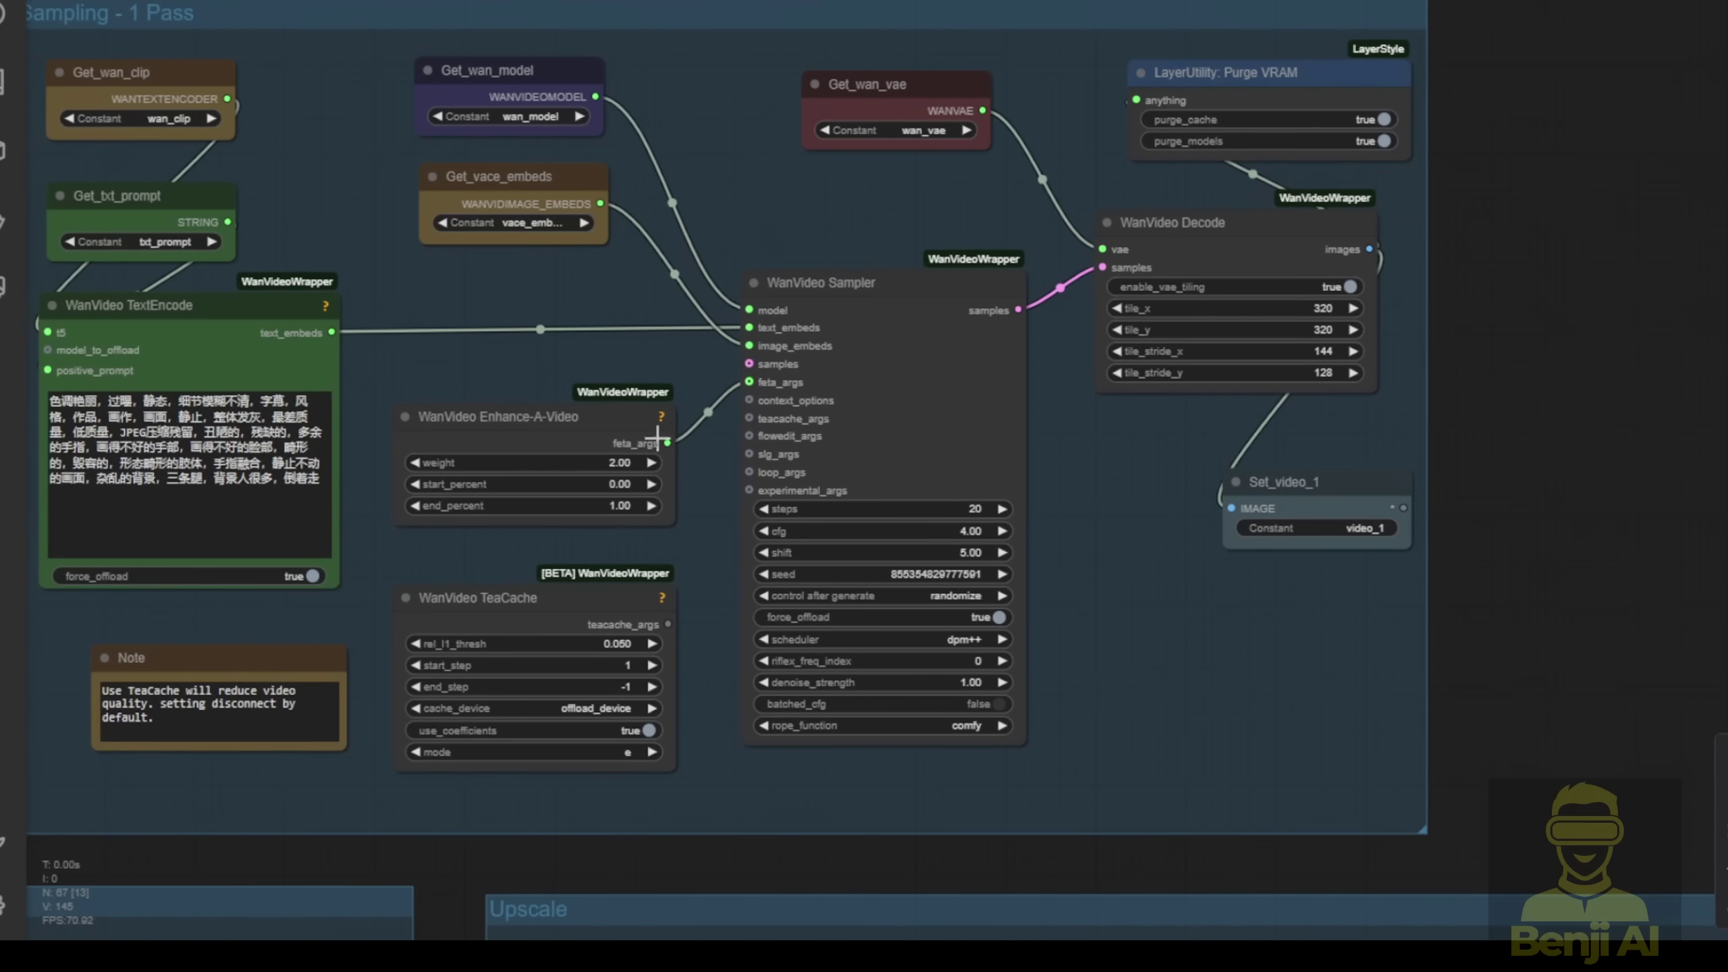
Step: Add a WanVideo SLG node connected to the slg_args input of the WanVideo Sampler
{"action": "scroll", "coordinate": [643, 463], "scroll_direction": "up", "scroll_amount": 3}
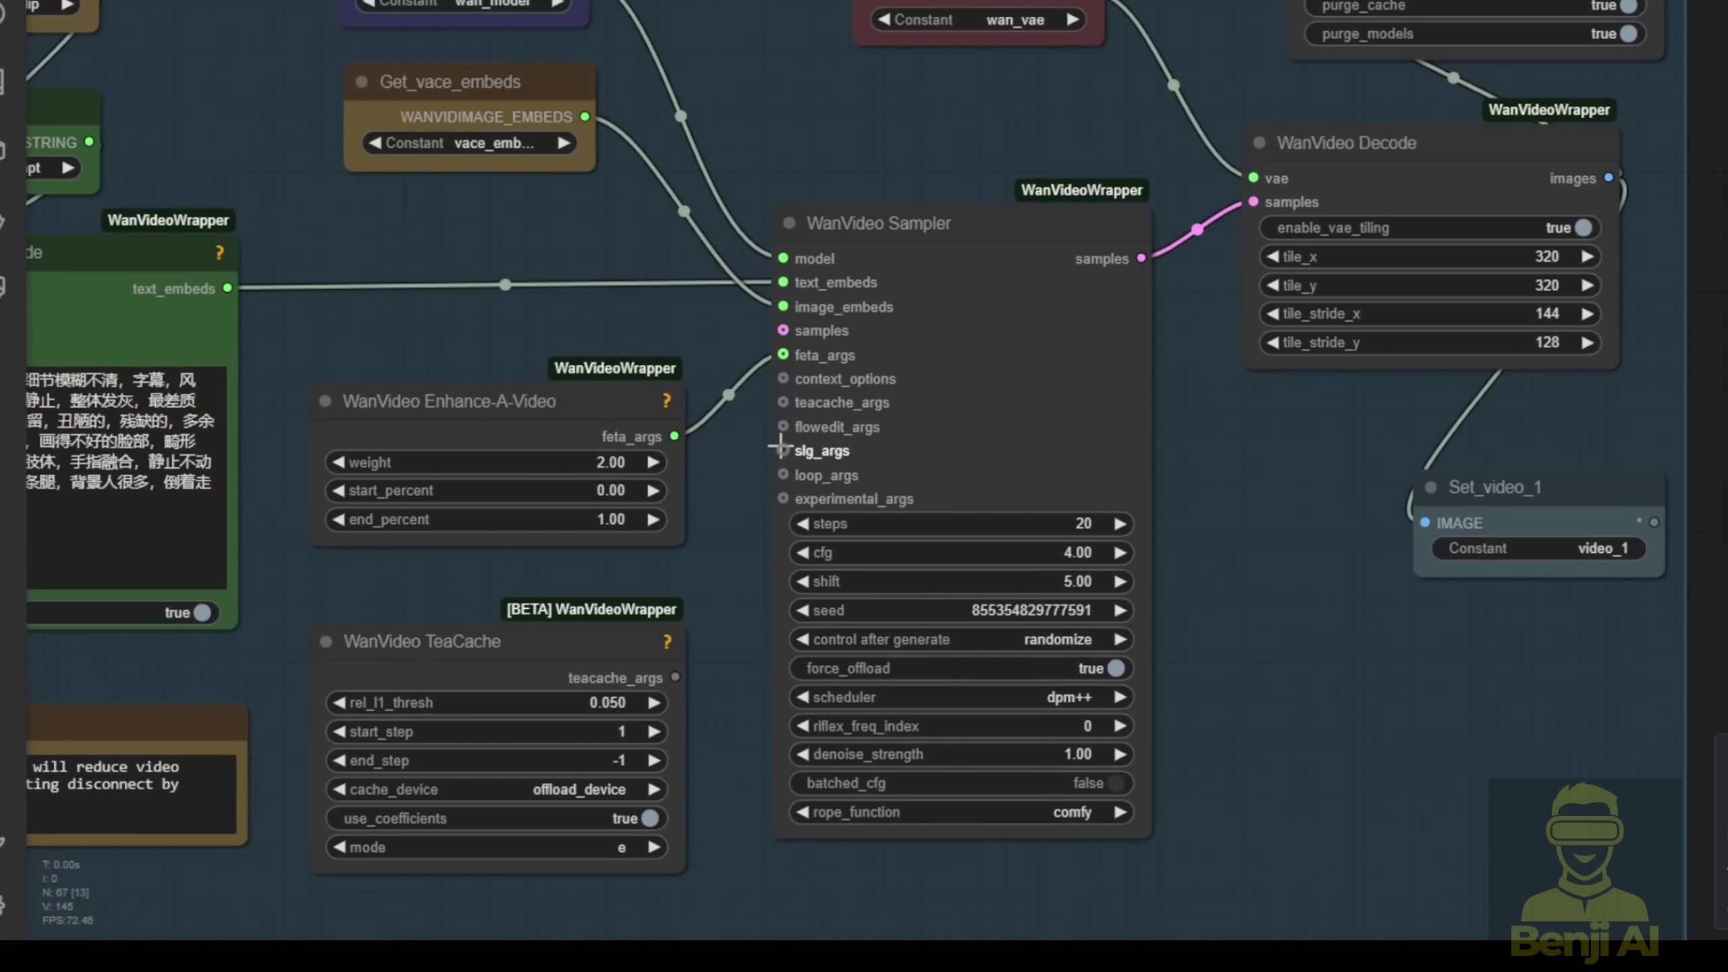
{"action": "left_click_drag", "start_coordinate": [781, 449], "coordinate": [492, 232]}
{"action": "left_click", "coordinate": [619, 385]}
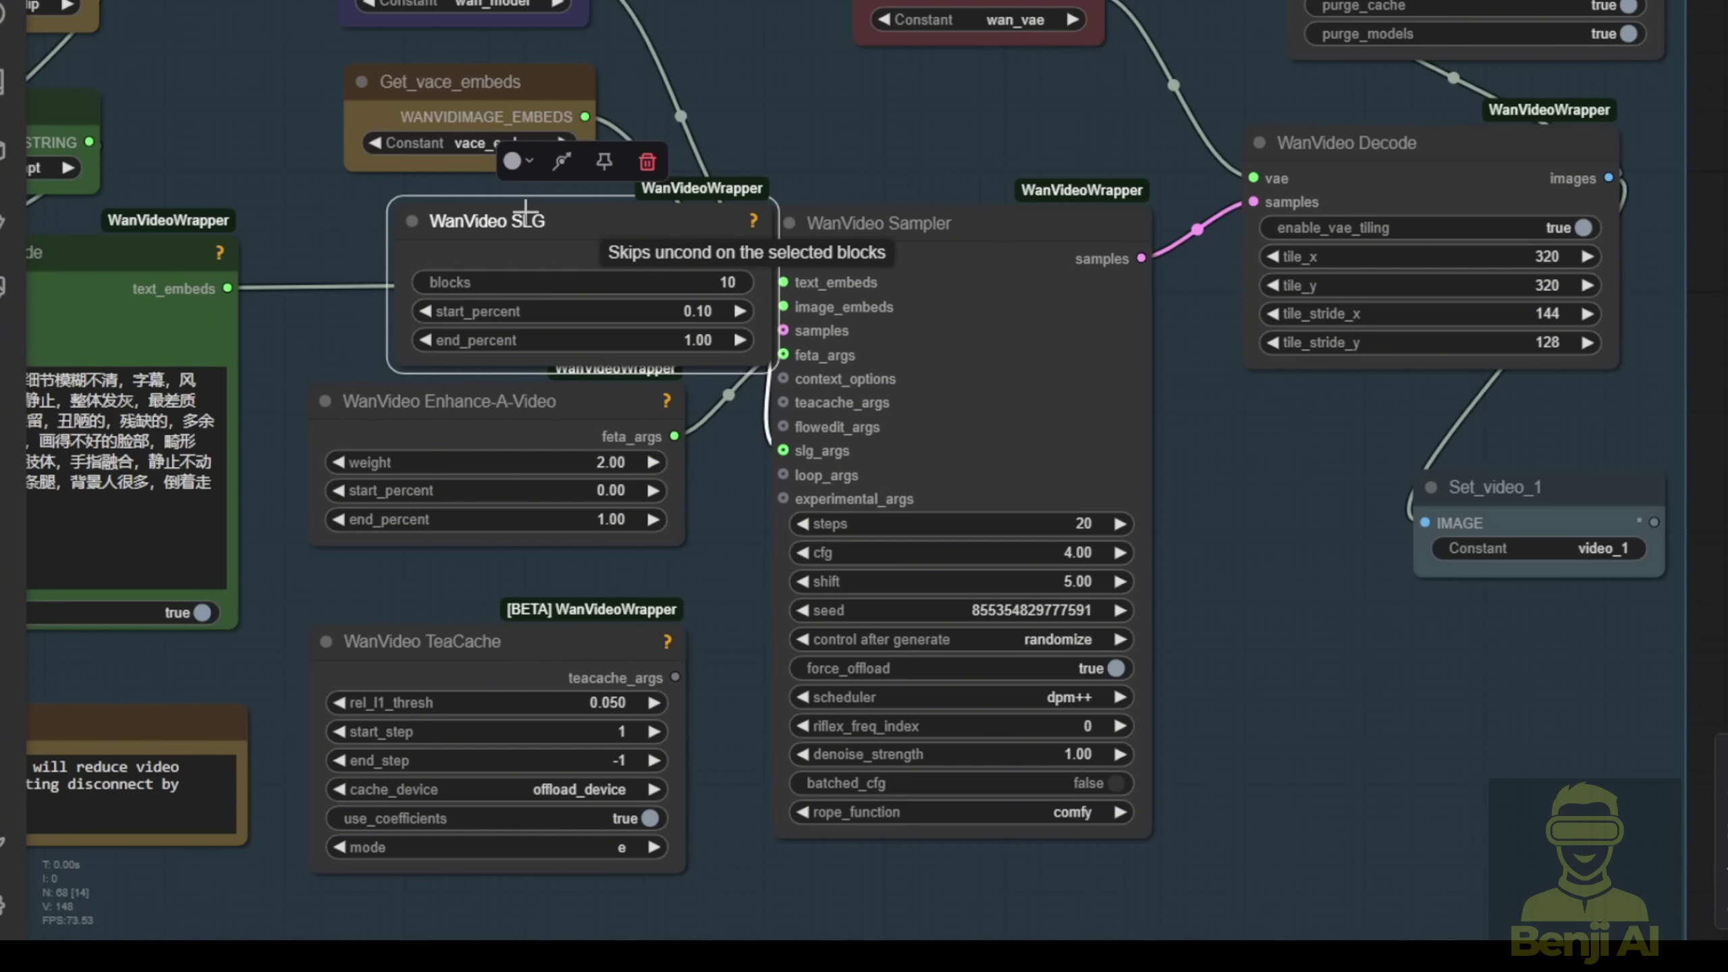
Step: Bypass the WanVideo TeaCache node in the Sampling - 1 Pass group
{"action": "scroll", "coordinate": [585, 353], "scroll_direction": "down", "scroll_amount": 5}
{"action": "left_click", "coordinate": [585, 353]}
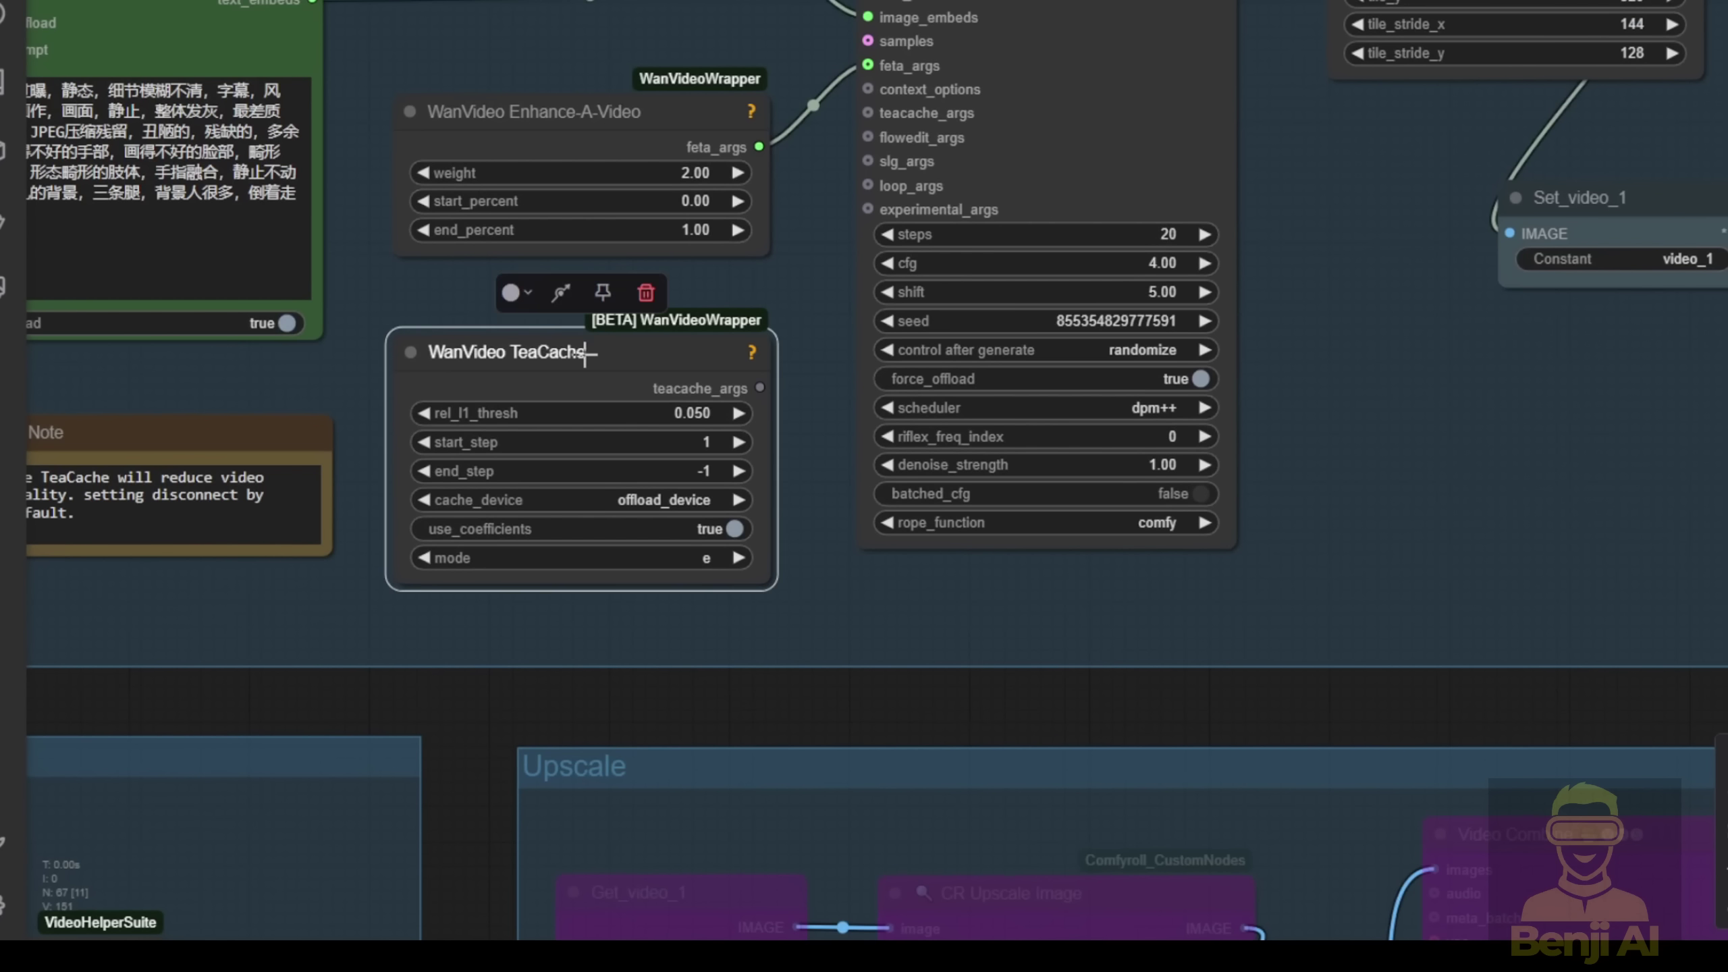
{"action": "right_click", "coordinate": [538, 350]}
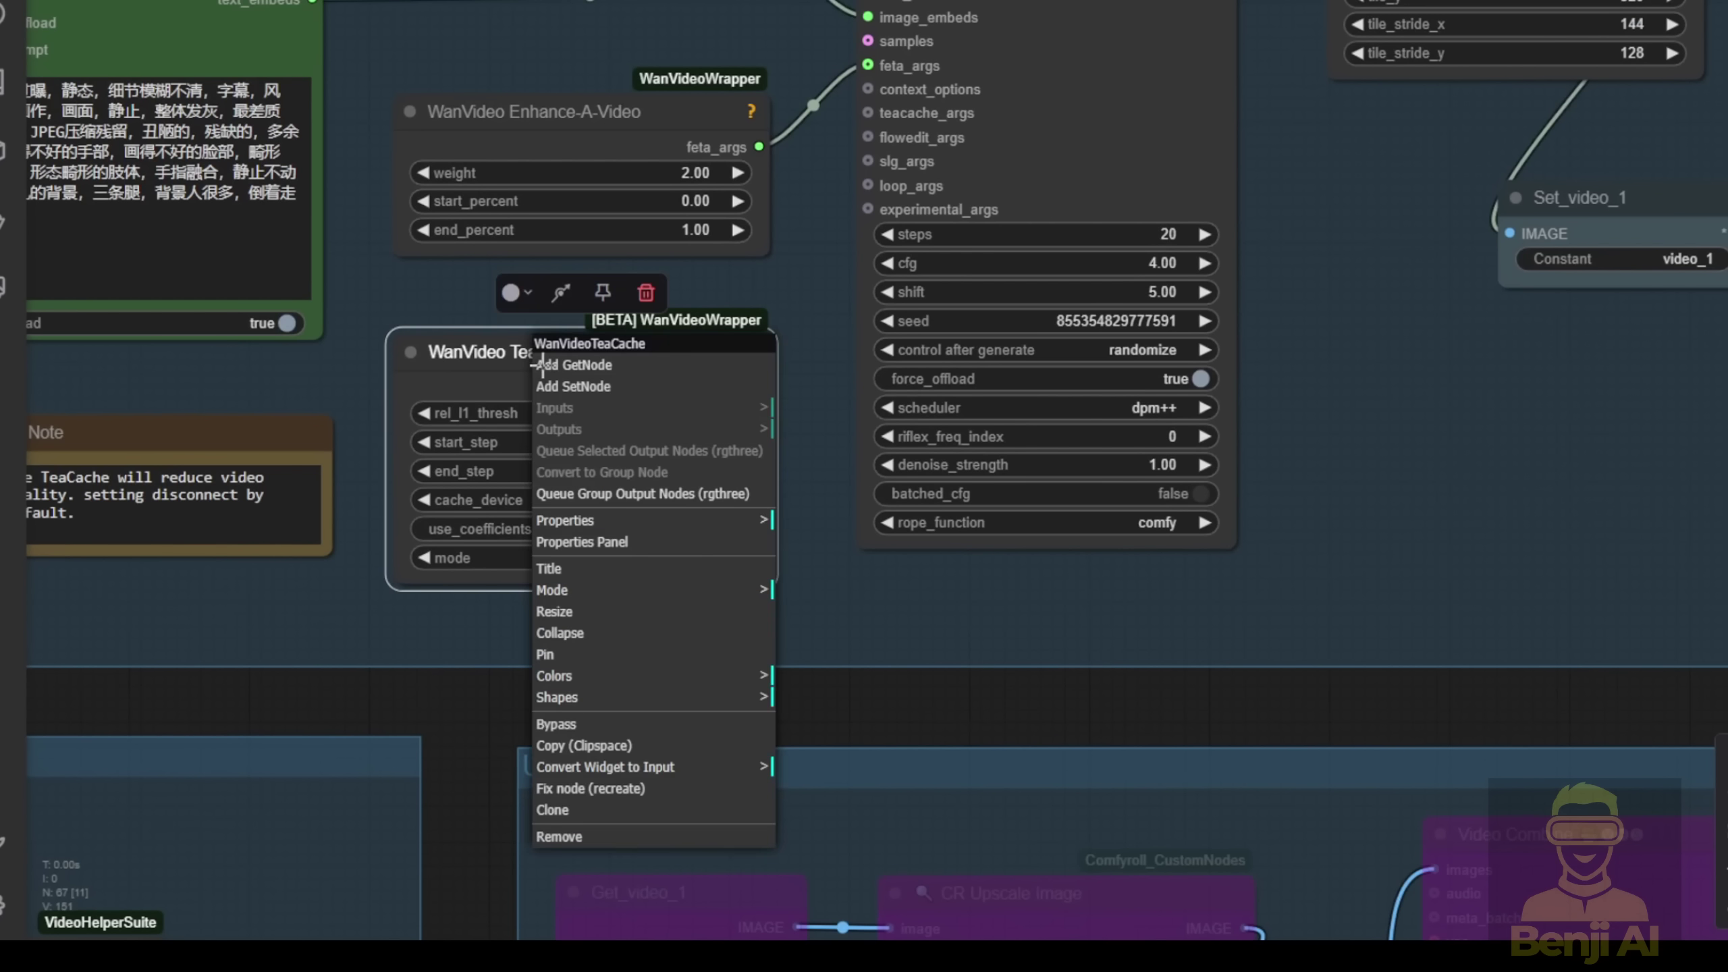
{"action": "left_click", "coordinate": [603, 732]}
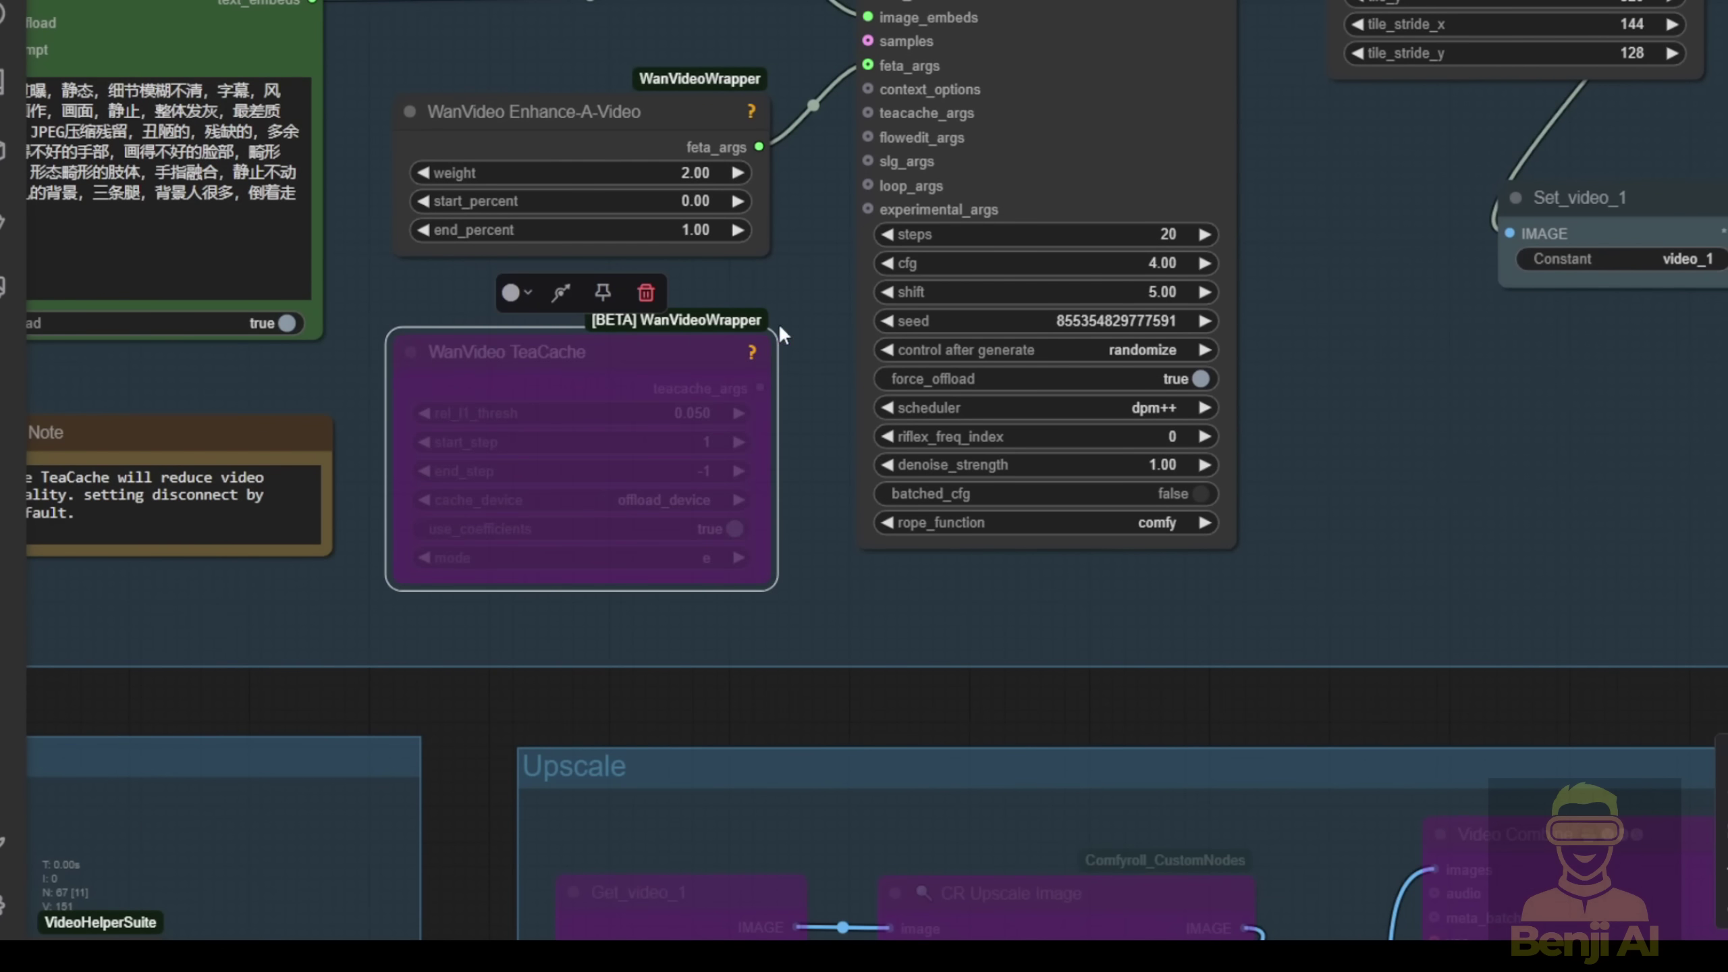
Step: Move the WanVideo Enhance-A-Video node slightly upward, level with the sampler's feta_args input
{"action": "scroll", "coordinate": [813, 293], "scroll_direction": "up", "scroll_amount": 3}
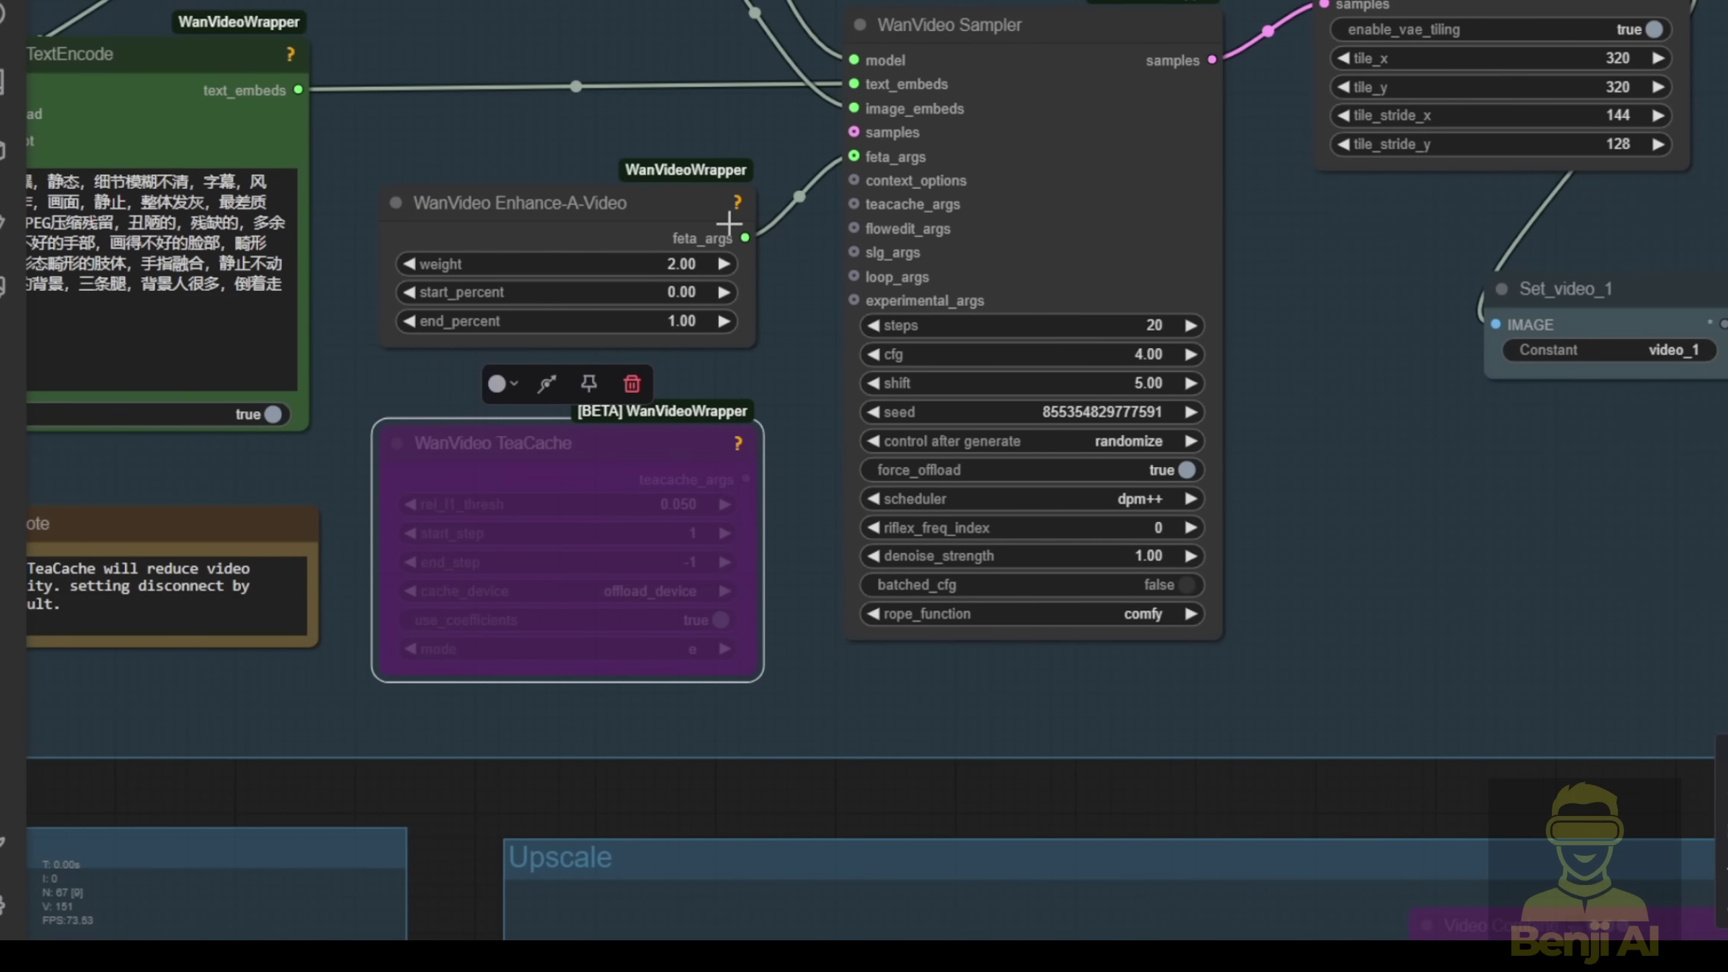
{"action": "scroll", "coordinate": [753, 96], "scroll_direction": "left", "scroll_amount": 3}
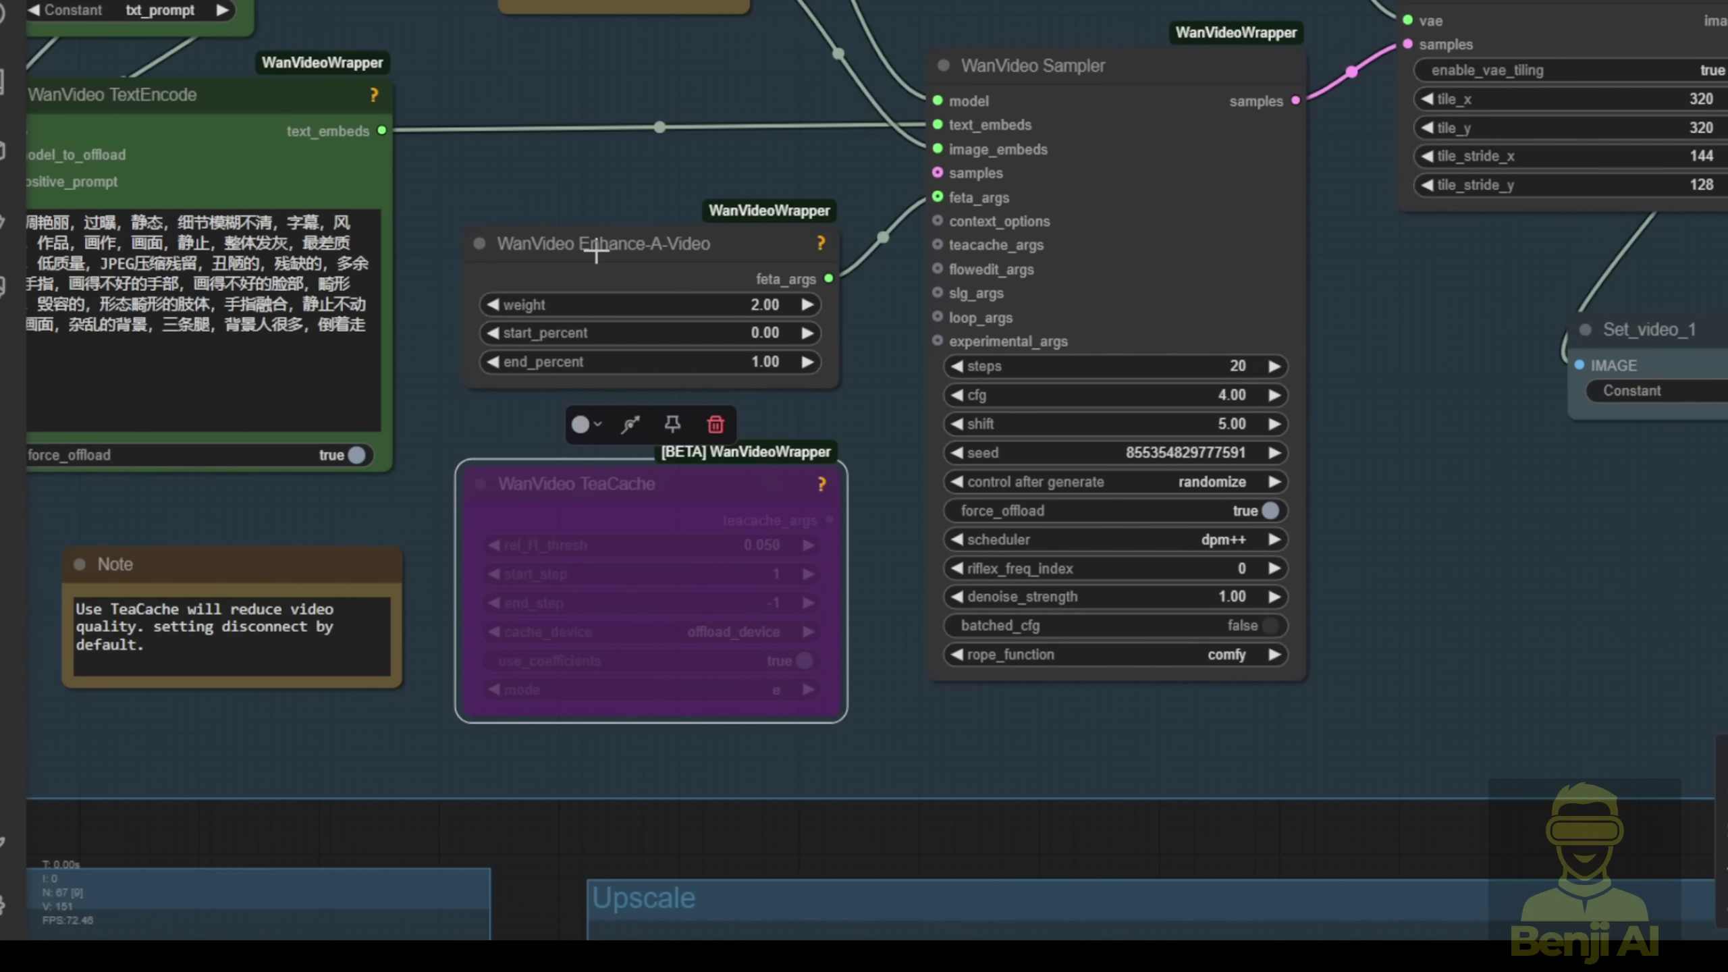
{"action": "left_click_drag", "start_coordinate": [652, 255], "coordinate": [668, 171]}
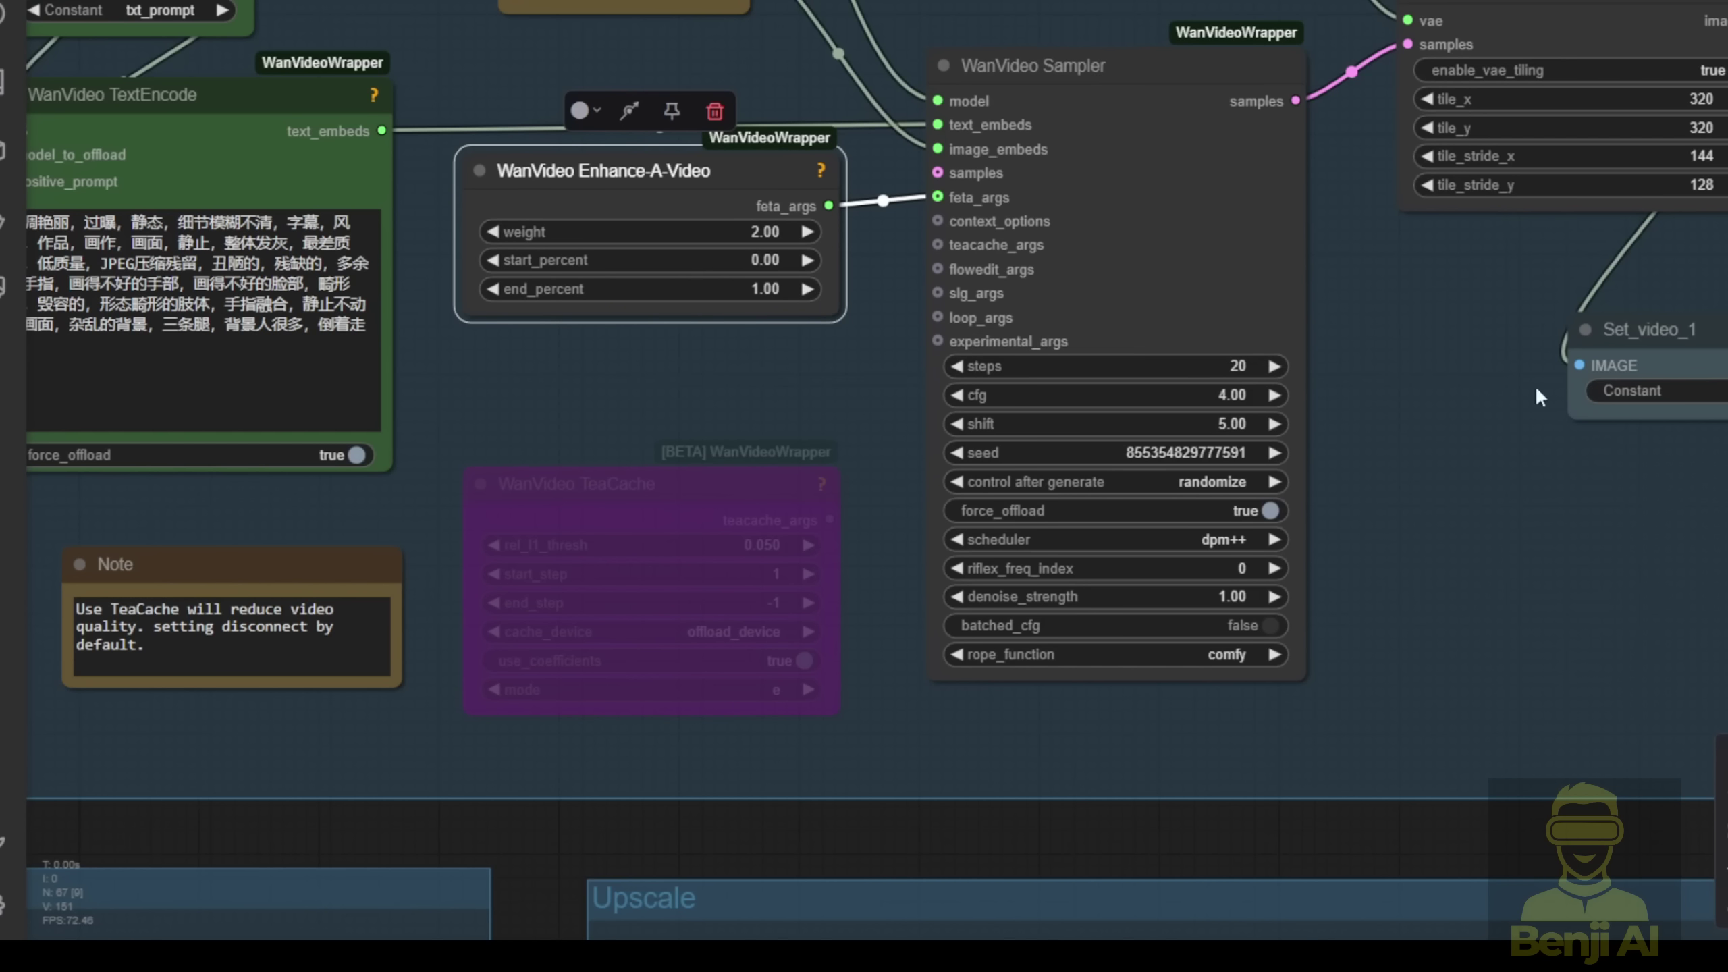
Step: Enlarge the Video Combine node slightly in the 1 Pass Output group
{"action": "scroll", "coordinate": [1494, 401], "scroll_direction": "down", "scroll_amount": 5}
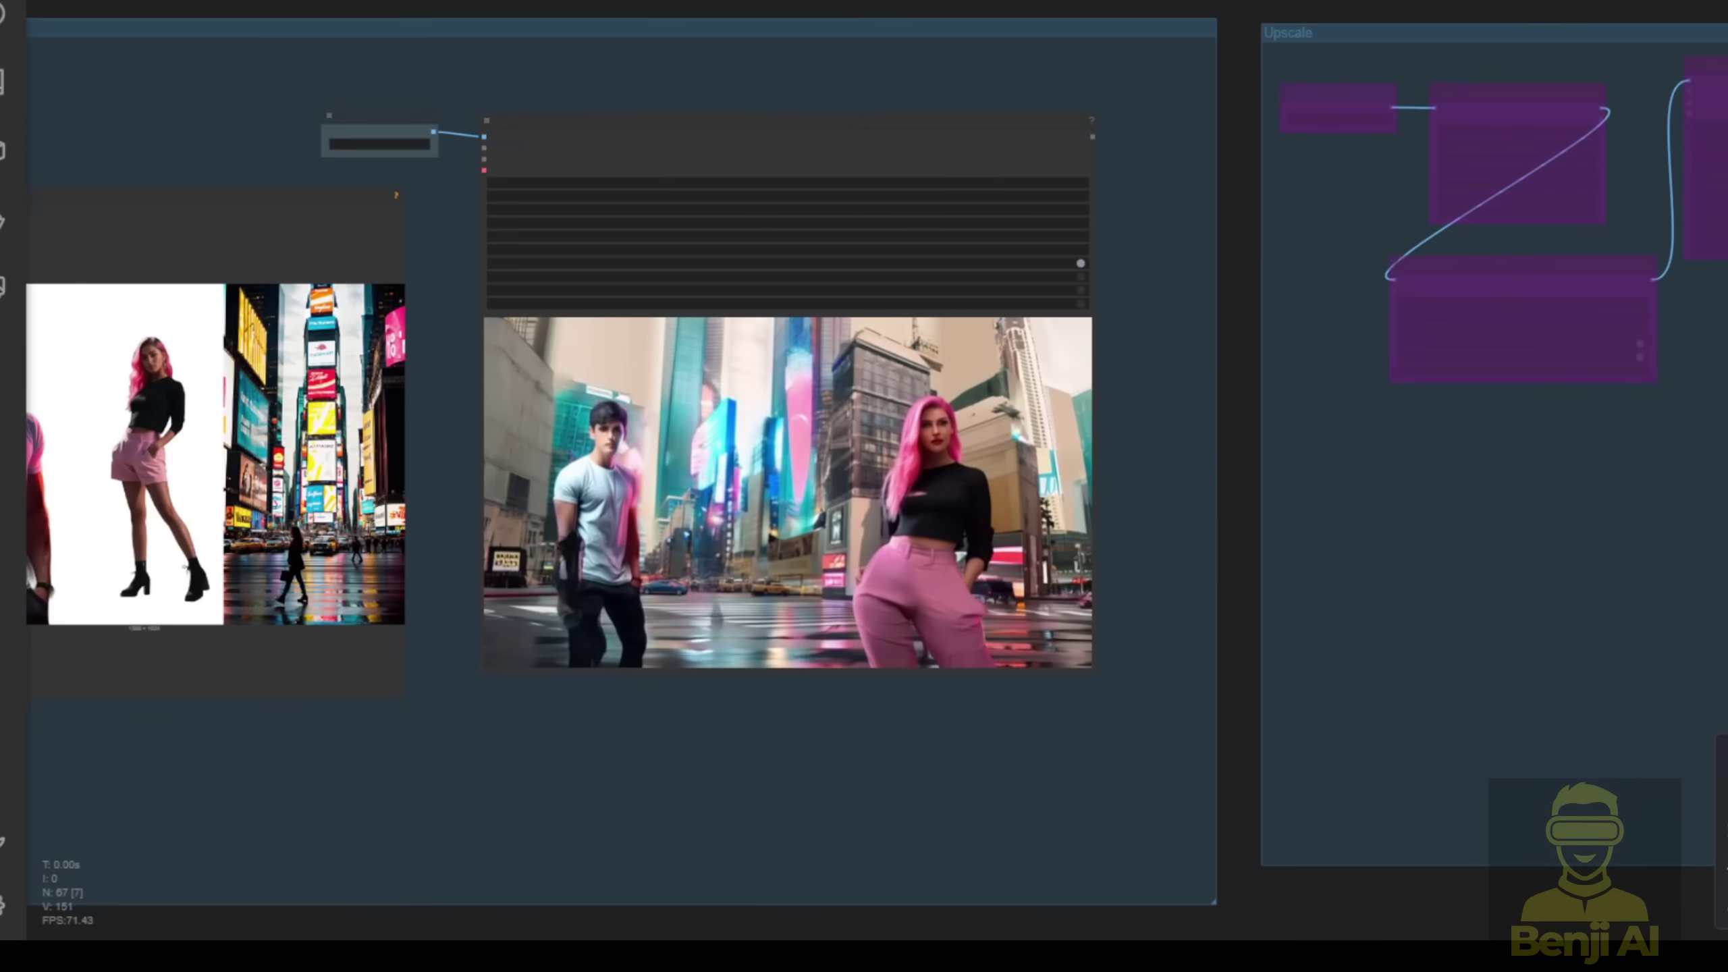
{"action": "scroll", "coordinate": [1126, 367], "scroll_direction": "down", "scroll_amount": 2}
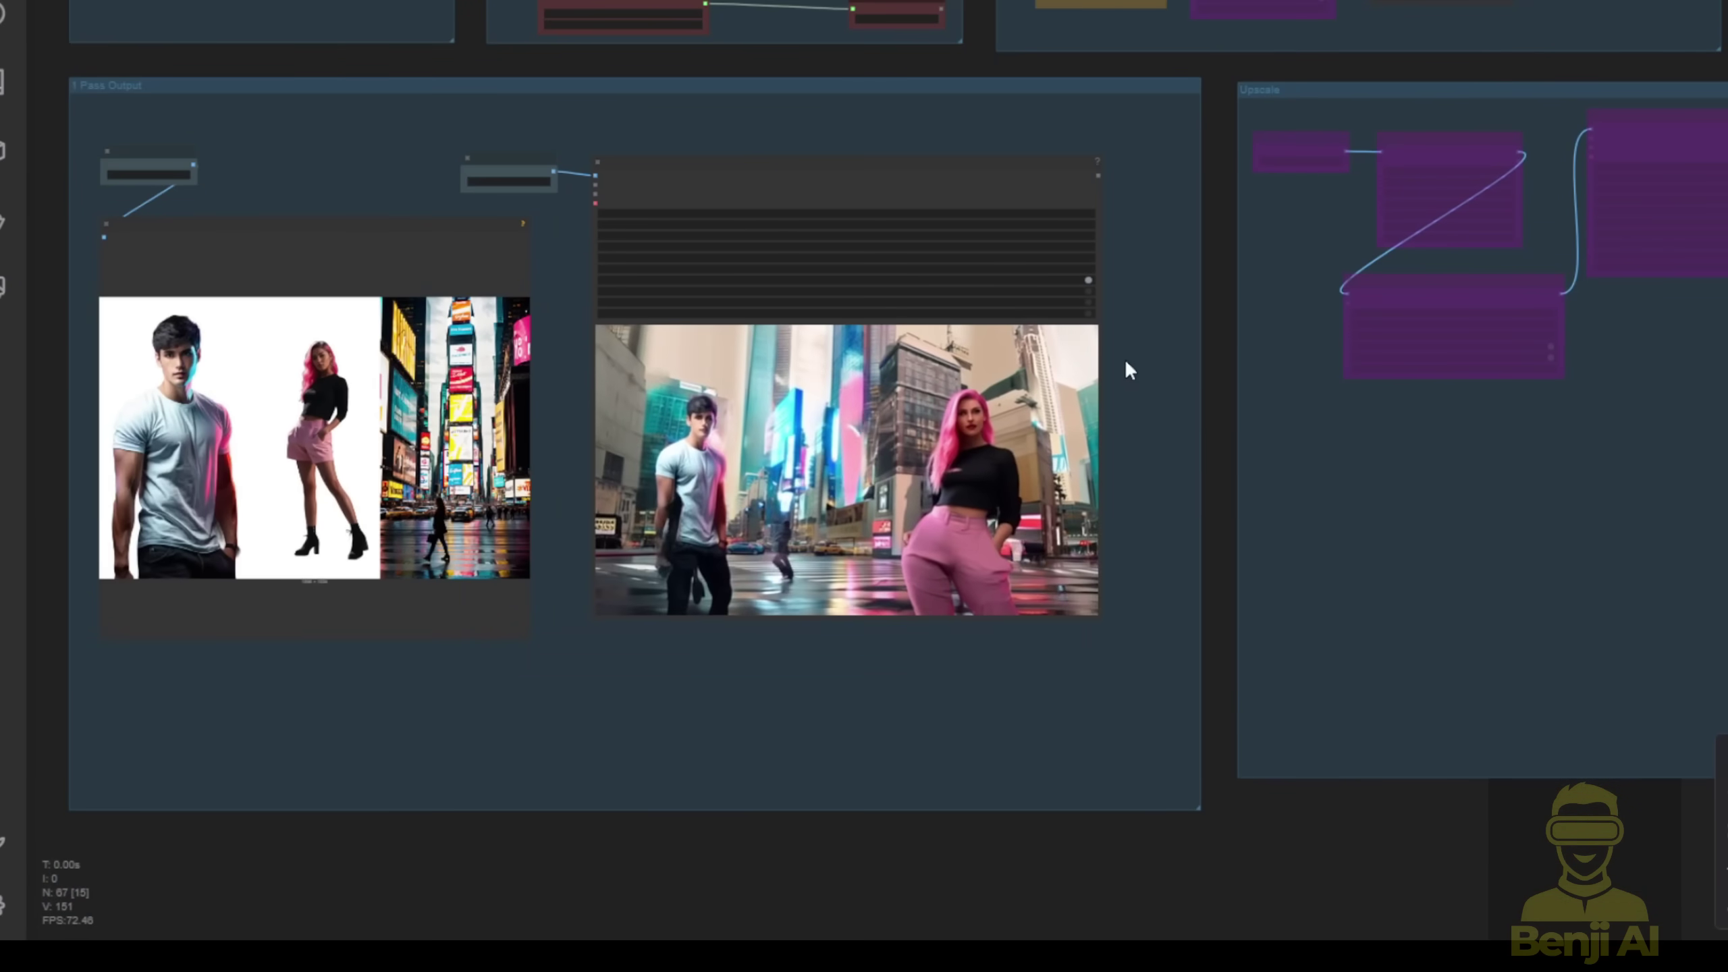
{"action": "scroll", "coordinate": [1026, 447], "scroll_direction": "down", "scroll_amount": 1}
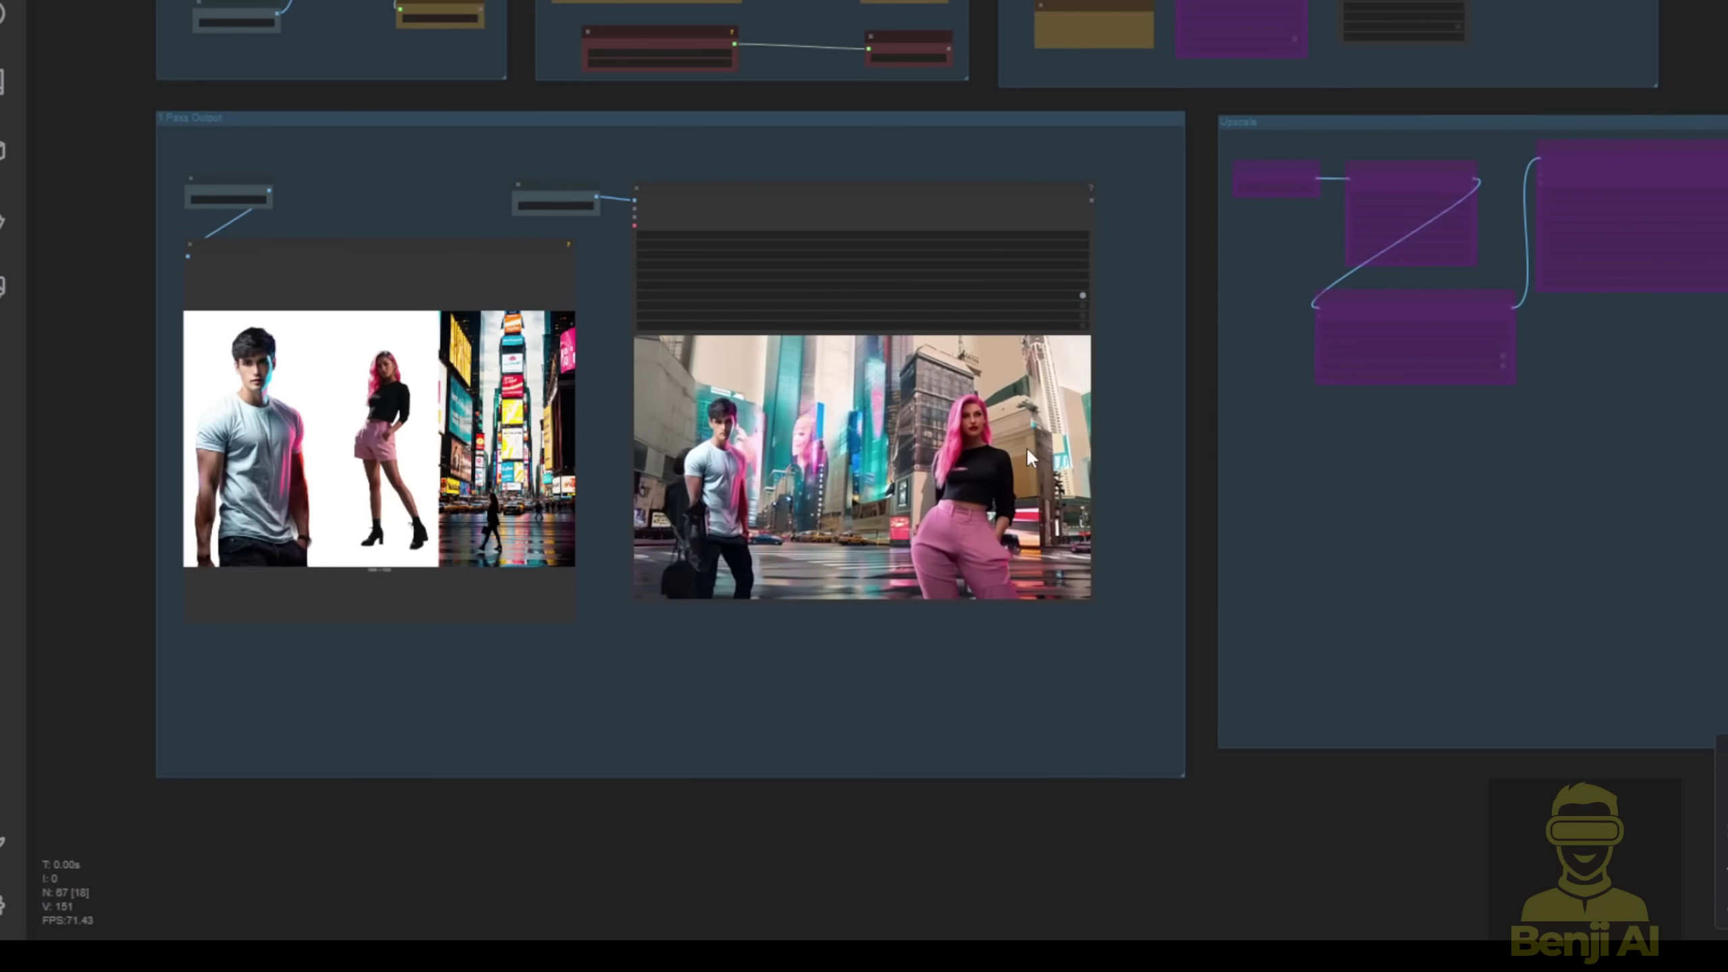
{"action": "mouse_move", "coordinate": [1089, 601]}
{"action": "left_mouse_down"}
{"action": "mouse_move", "coordinate": [1142, 621]}
{"action": "mouse_move", "coordinate": [1106, 602]}
{"action": "left_mouse_up"}
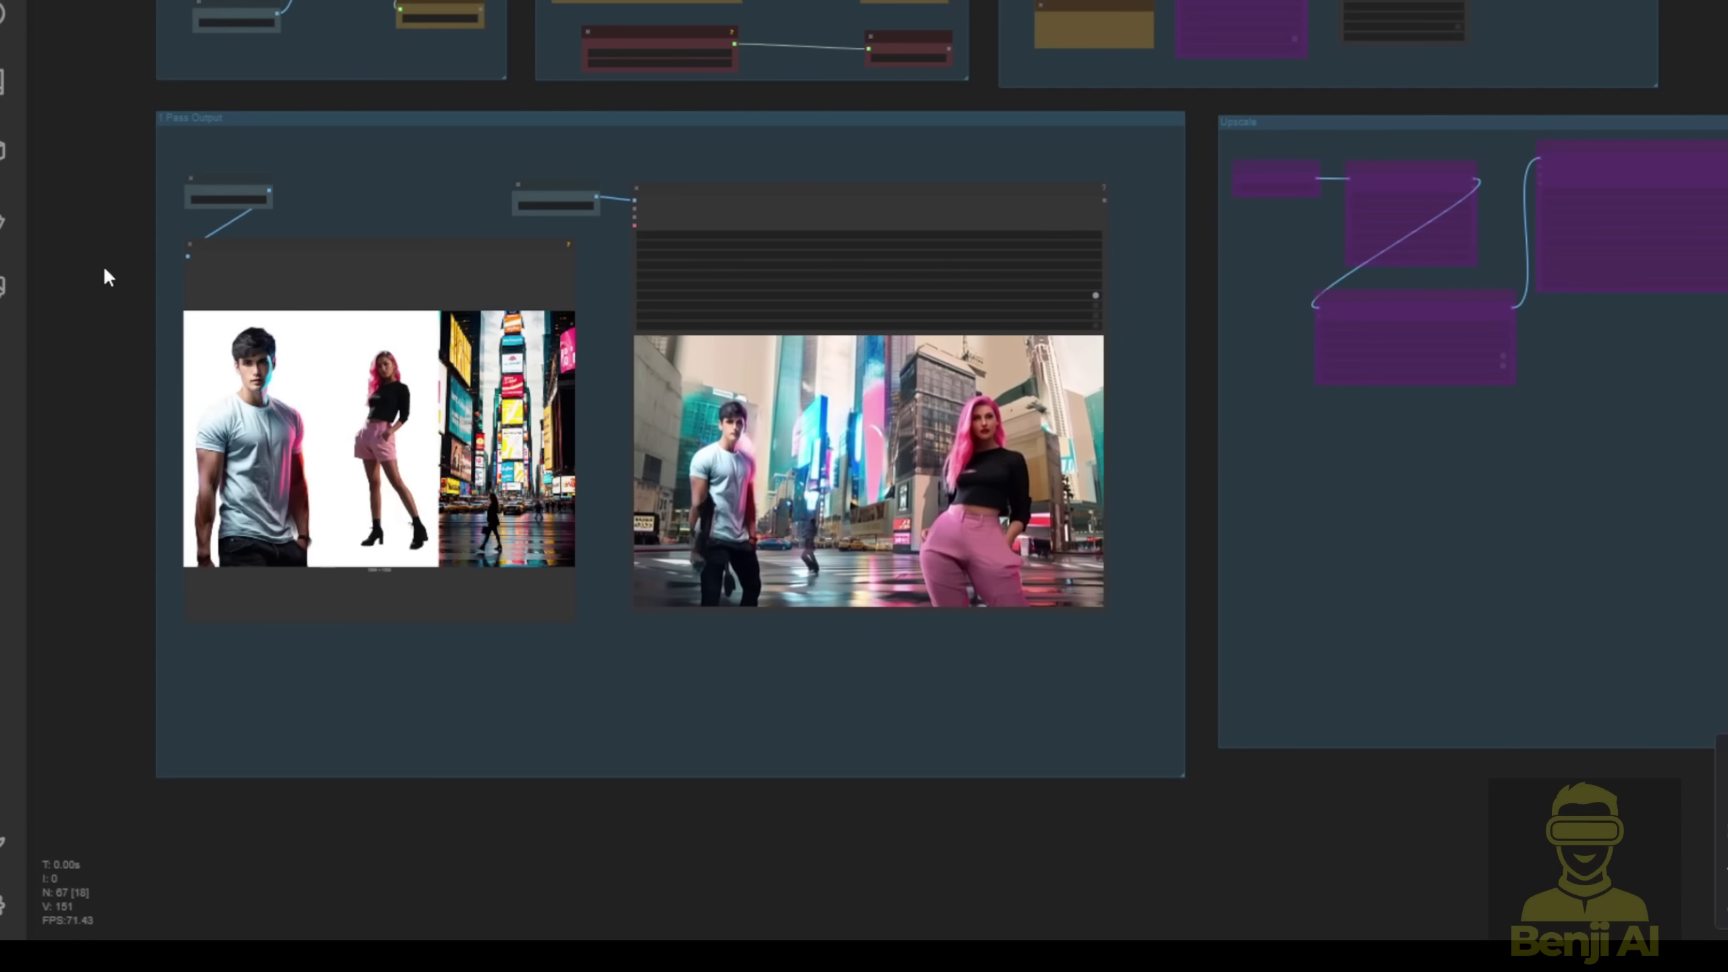
Step: Queue the workflow for generation and check the sampler's progress alongside the 1 Pass Output group
{"action": "left_click_drag", "start_coordinate": [305, 660], "coordinate": [451, 643]}
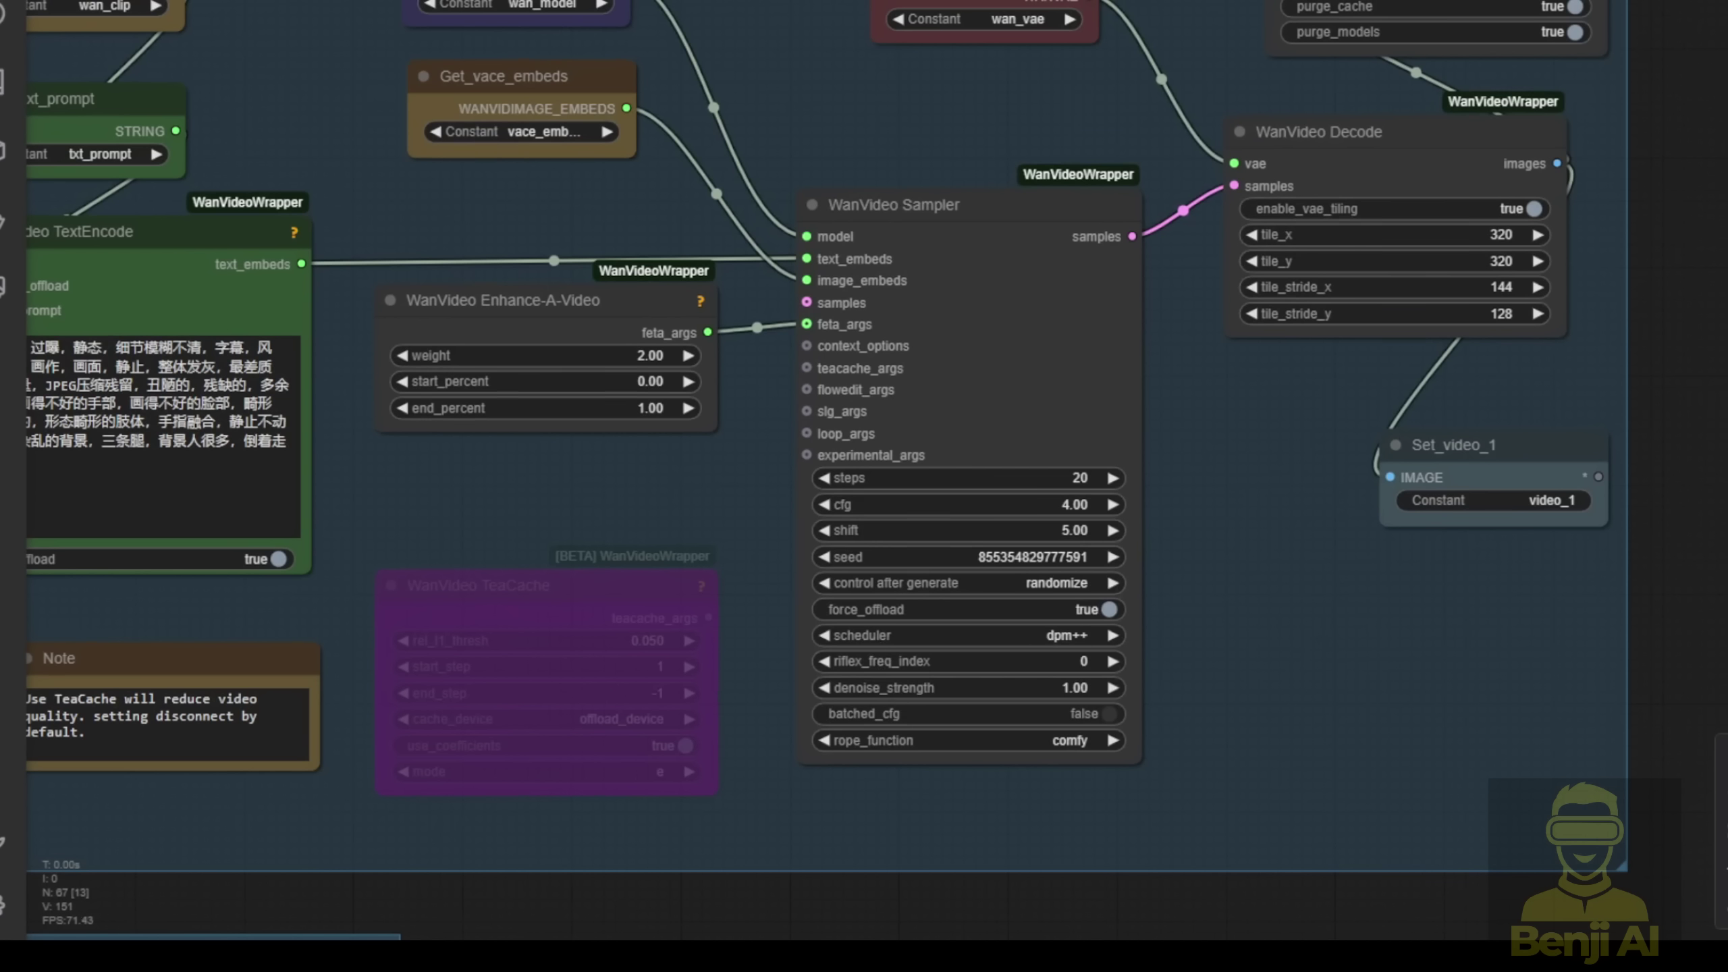
{"action": "key", "text": "ctrl+Return"}
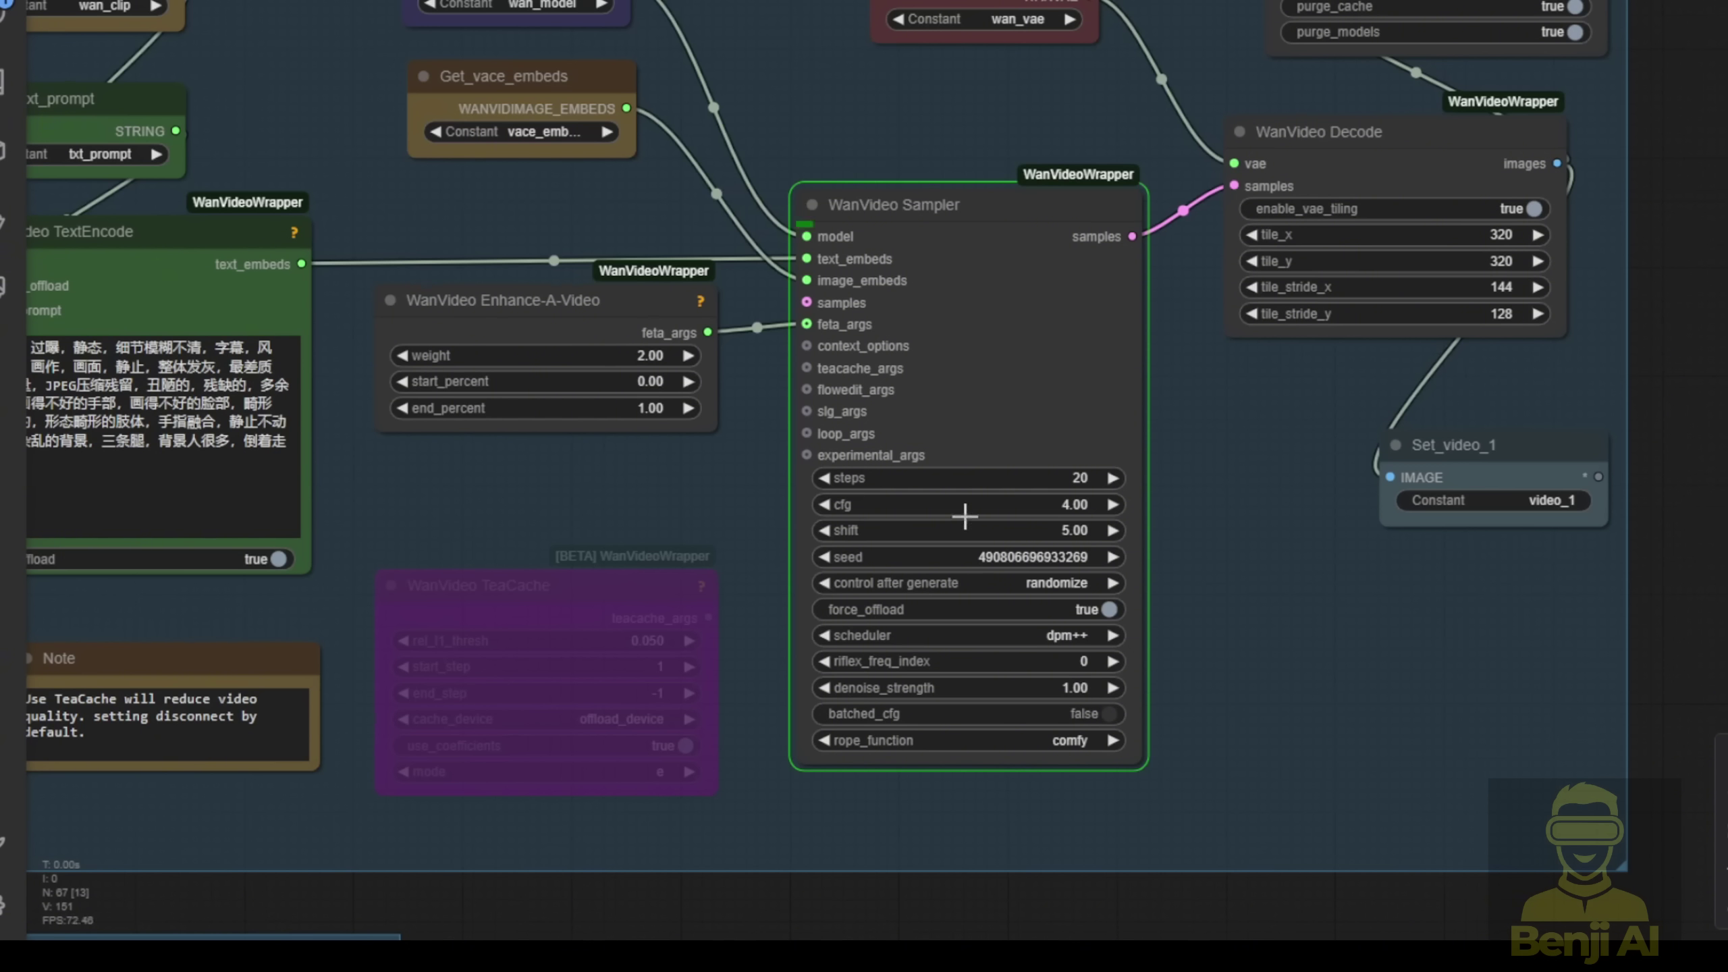
{"action": "scroll", "coordinate": [964, 516], "scroll_direction": "up", "scroll_amount": 3}
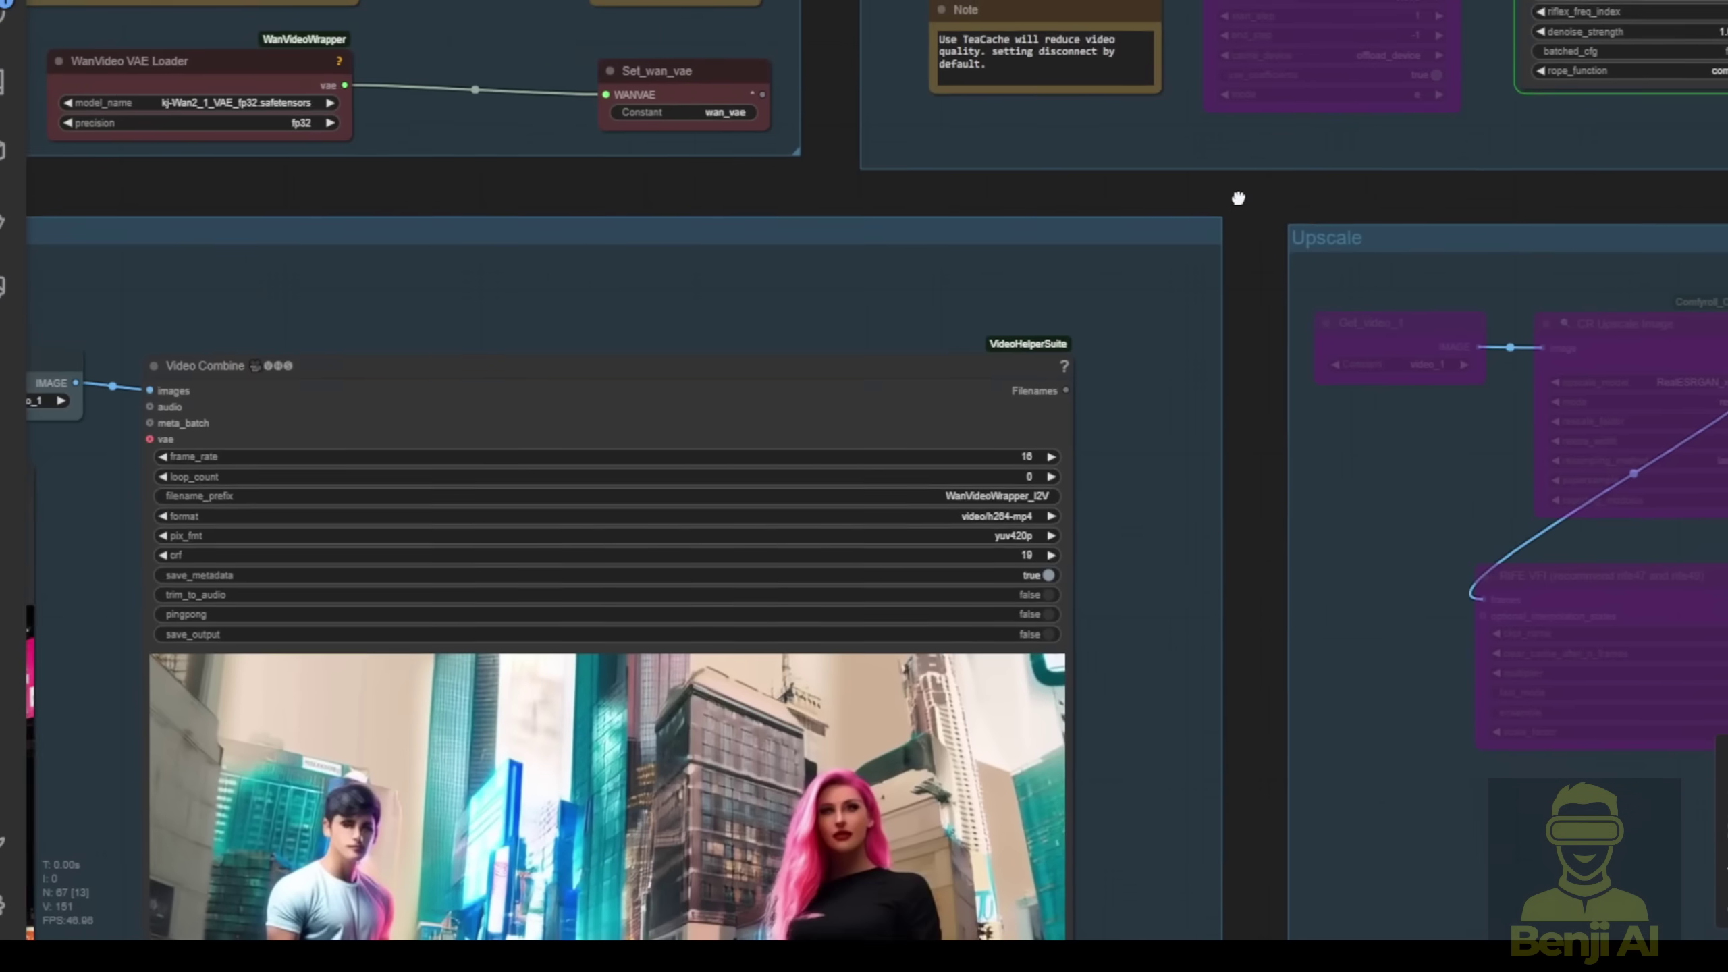
{"action": "scroll", "coordinate": [1021, 688], "scroll_direction": "down", "scroll_amount": 5}
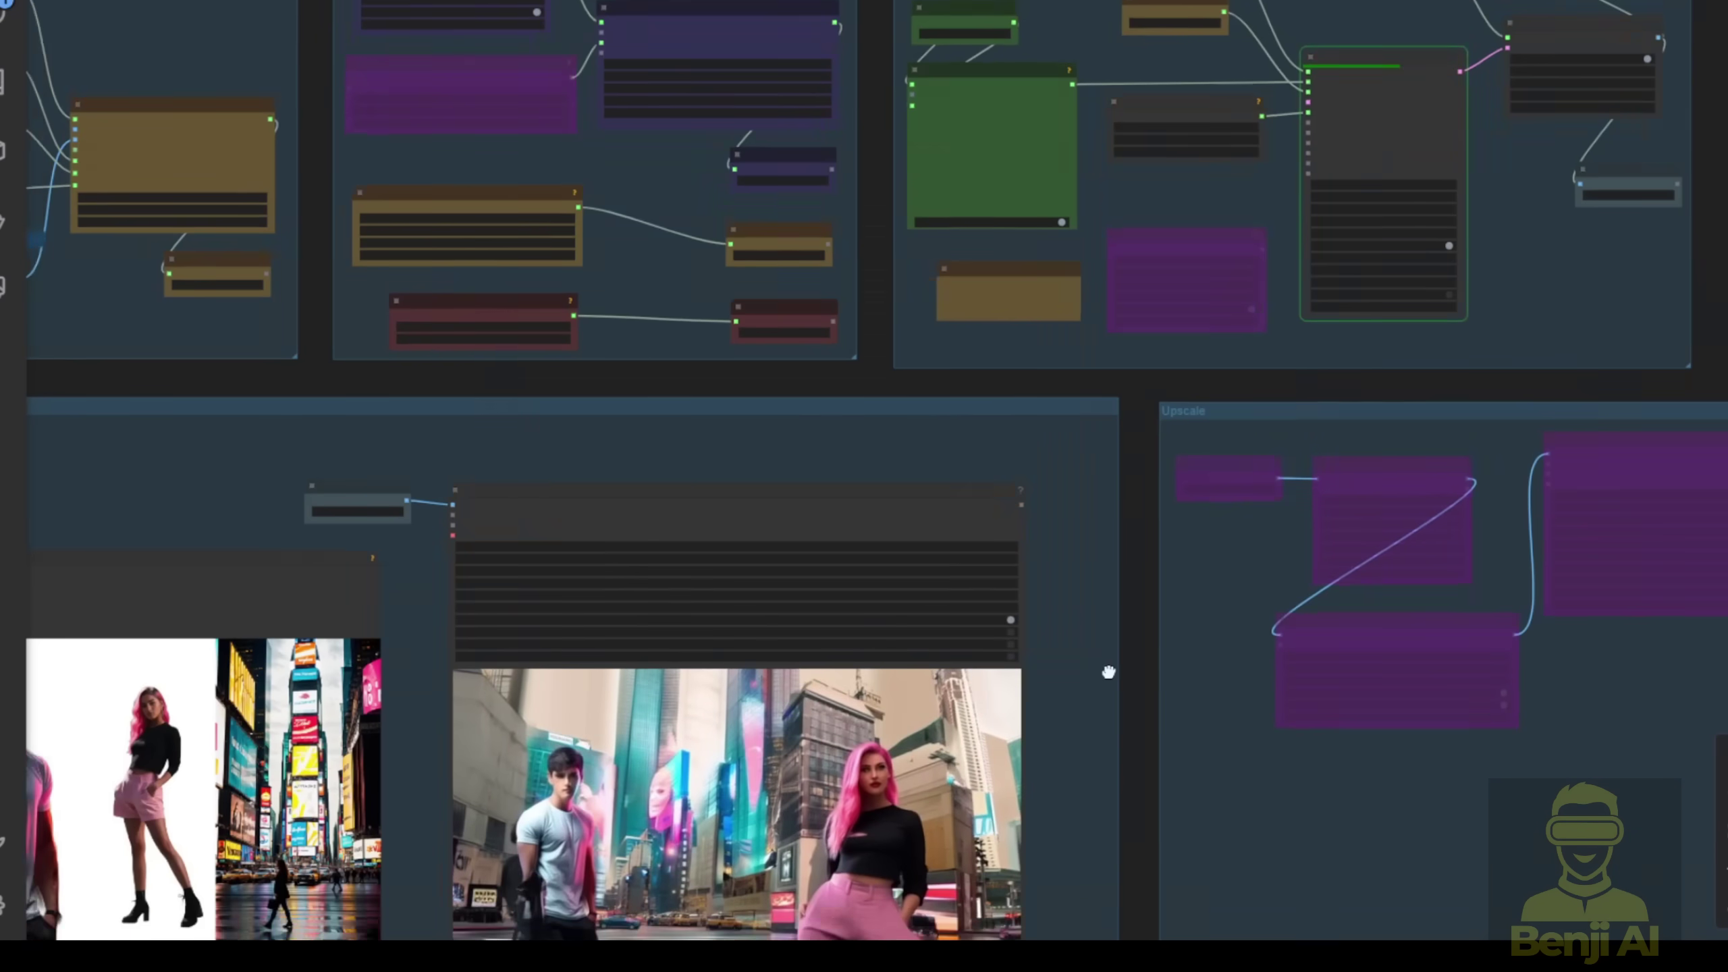
{"action": "left_click_drag", "start_coordinate": [1109, 672], "coordinate": [1179, 326]}
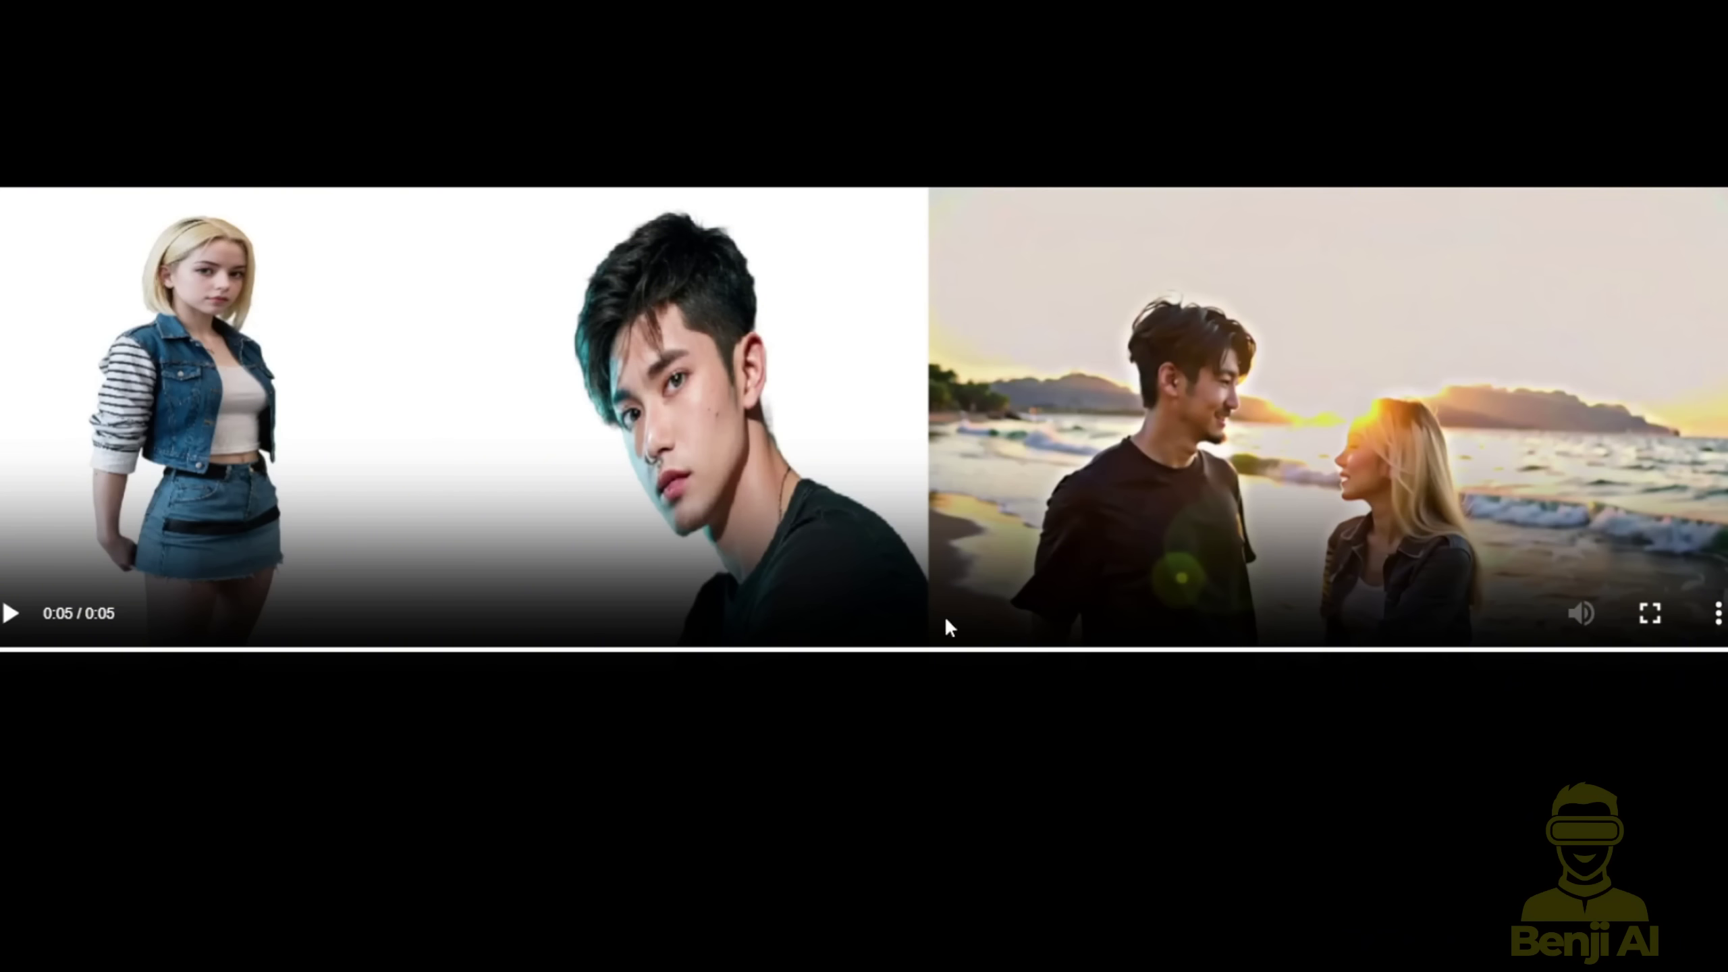
Step: Replay the beach couple video beside its reference images from the beginning
{"action": "left_click", "coordinate": [53, 652]}
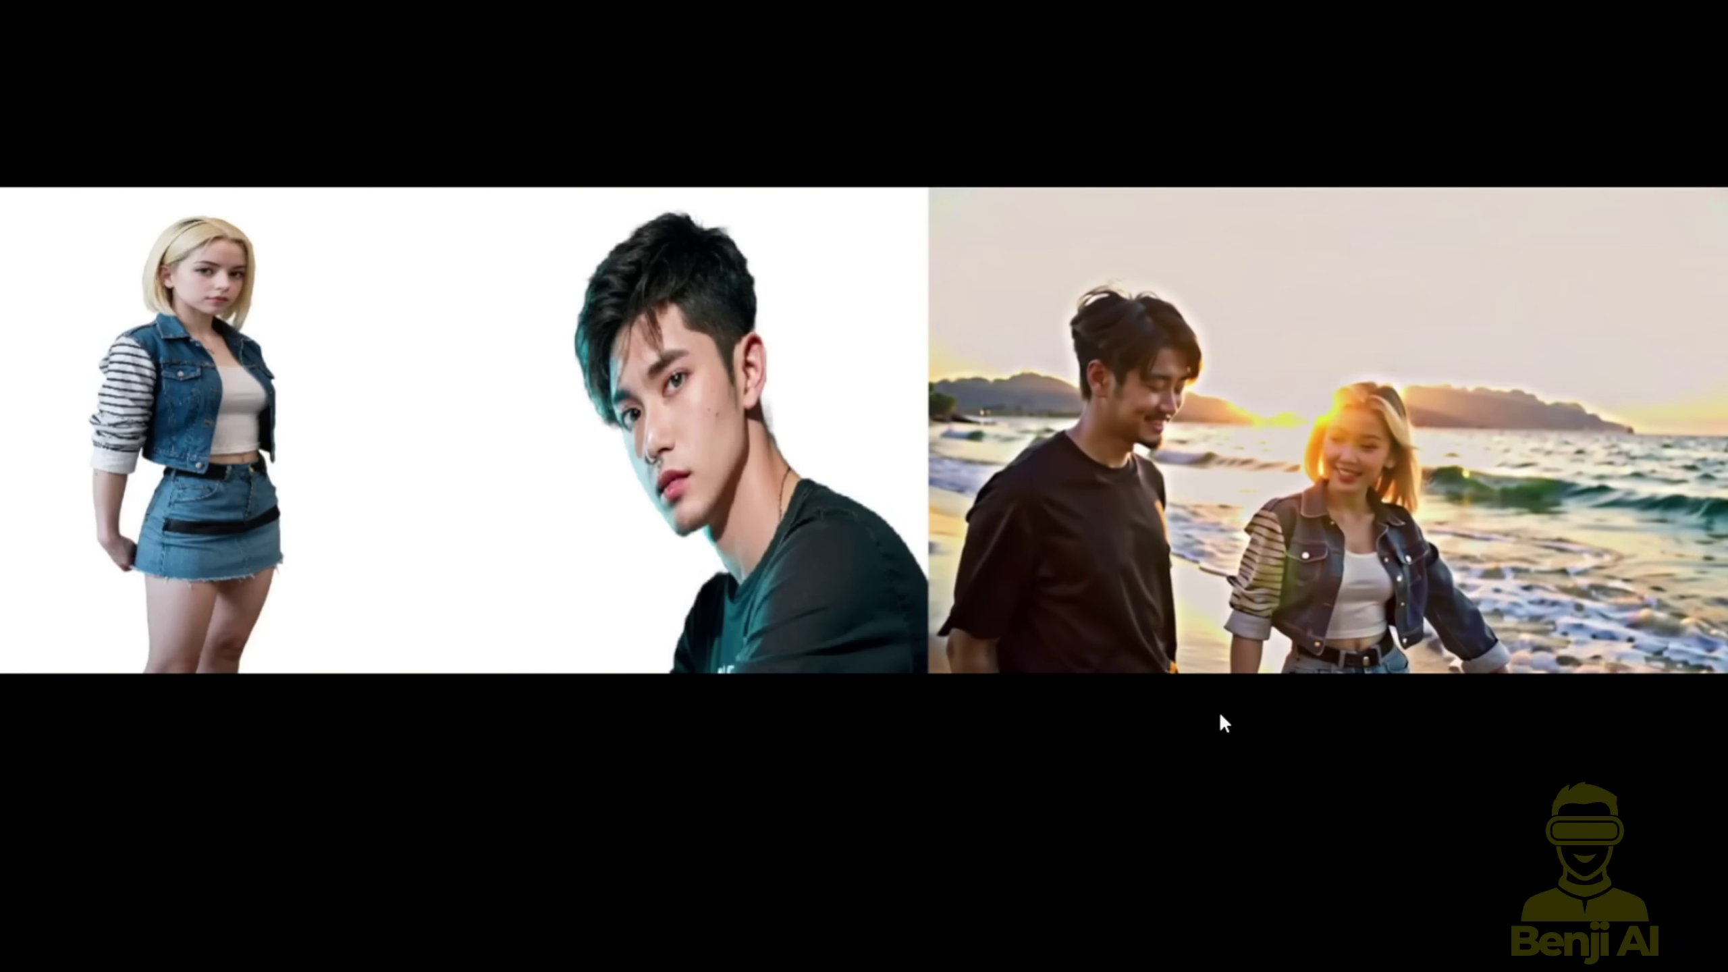
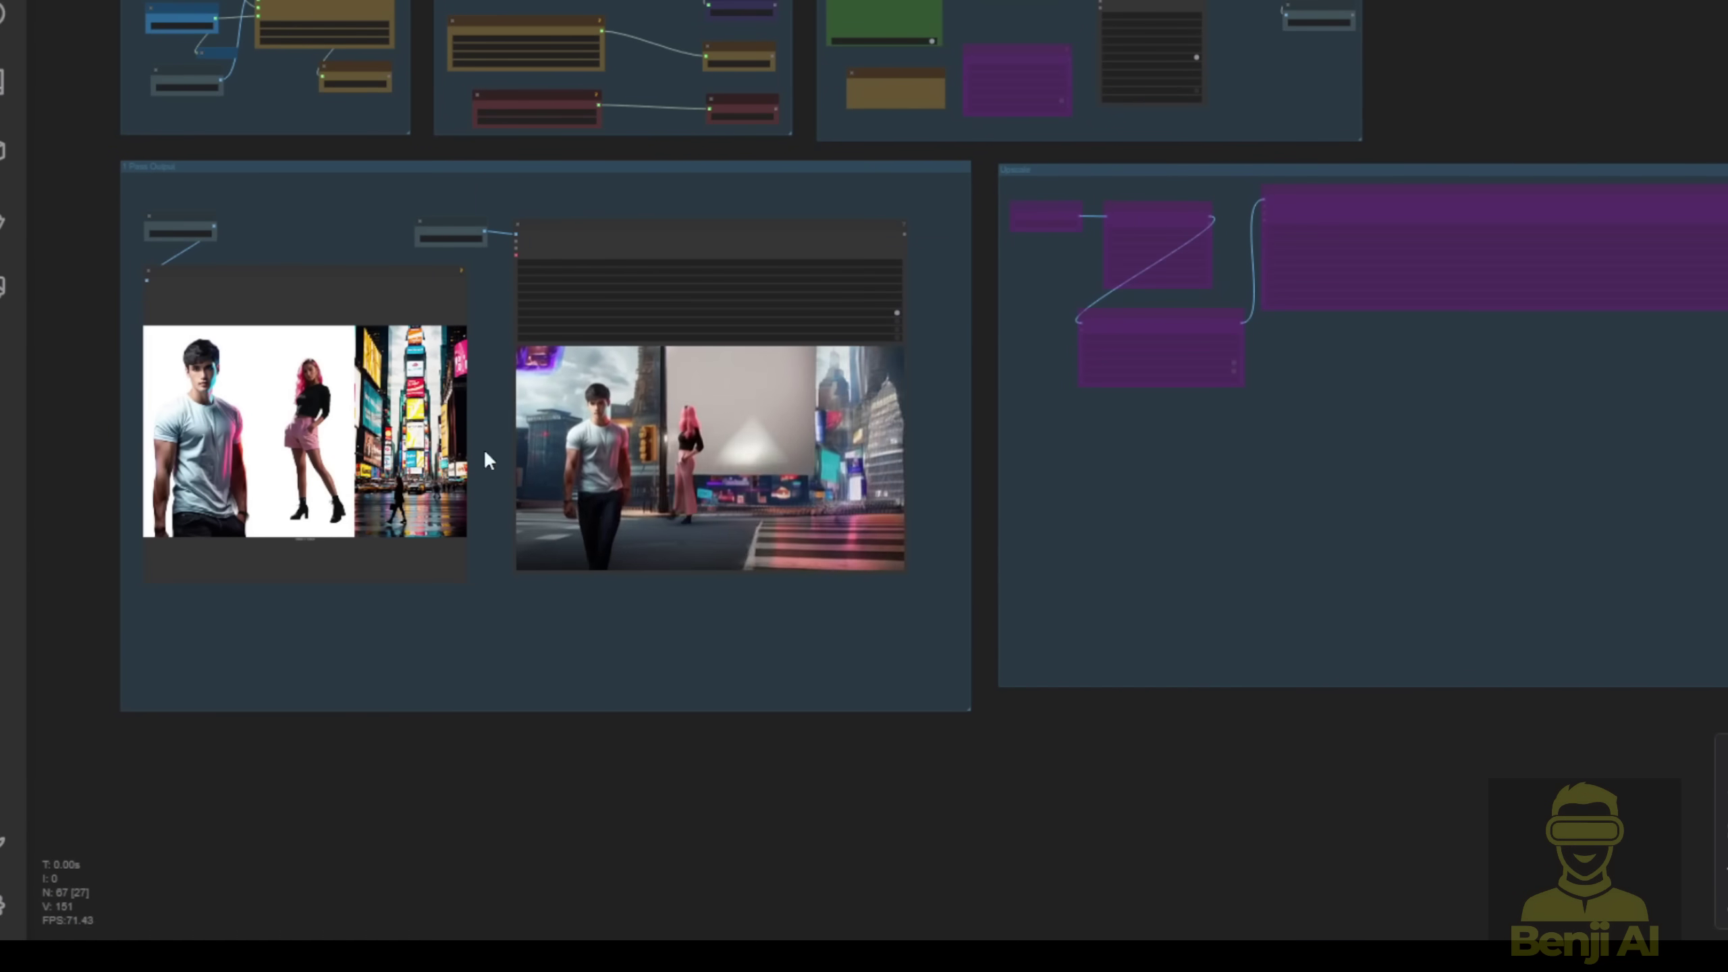
Step: Compare the generated street video with the concatenated reference image in the 1 Pass Output group
{"action": "scroll", "coordinate": [606, 474], "scroll_direction": "up", "scroll_amount": 3}
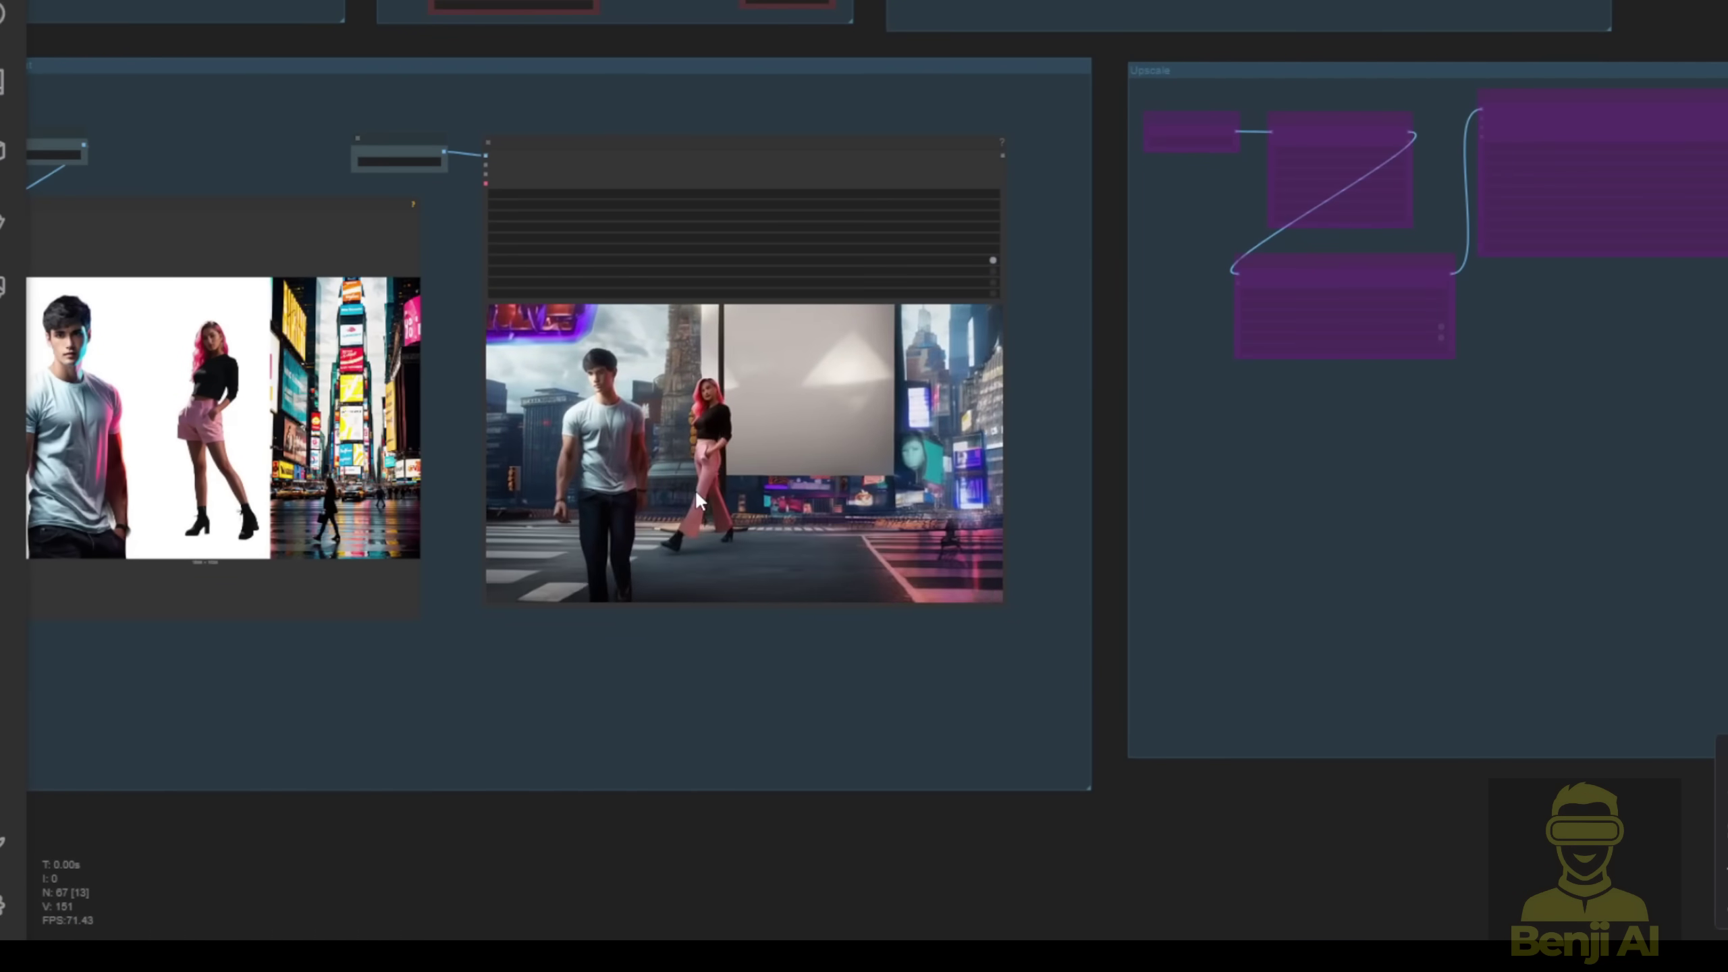
{"action": "scroll", "coordinate": [695, 489], "scroll_direction": "up", "scroll_amount": 2}
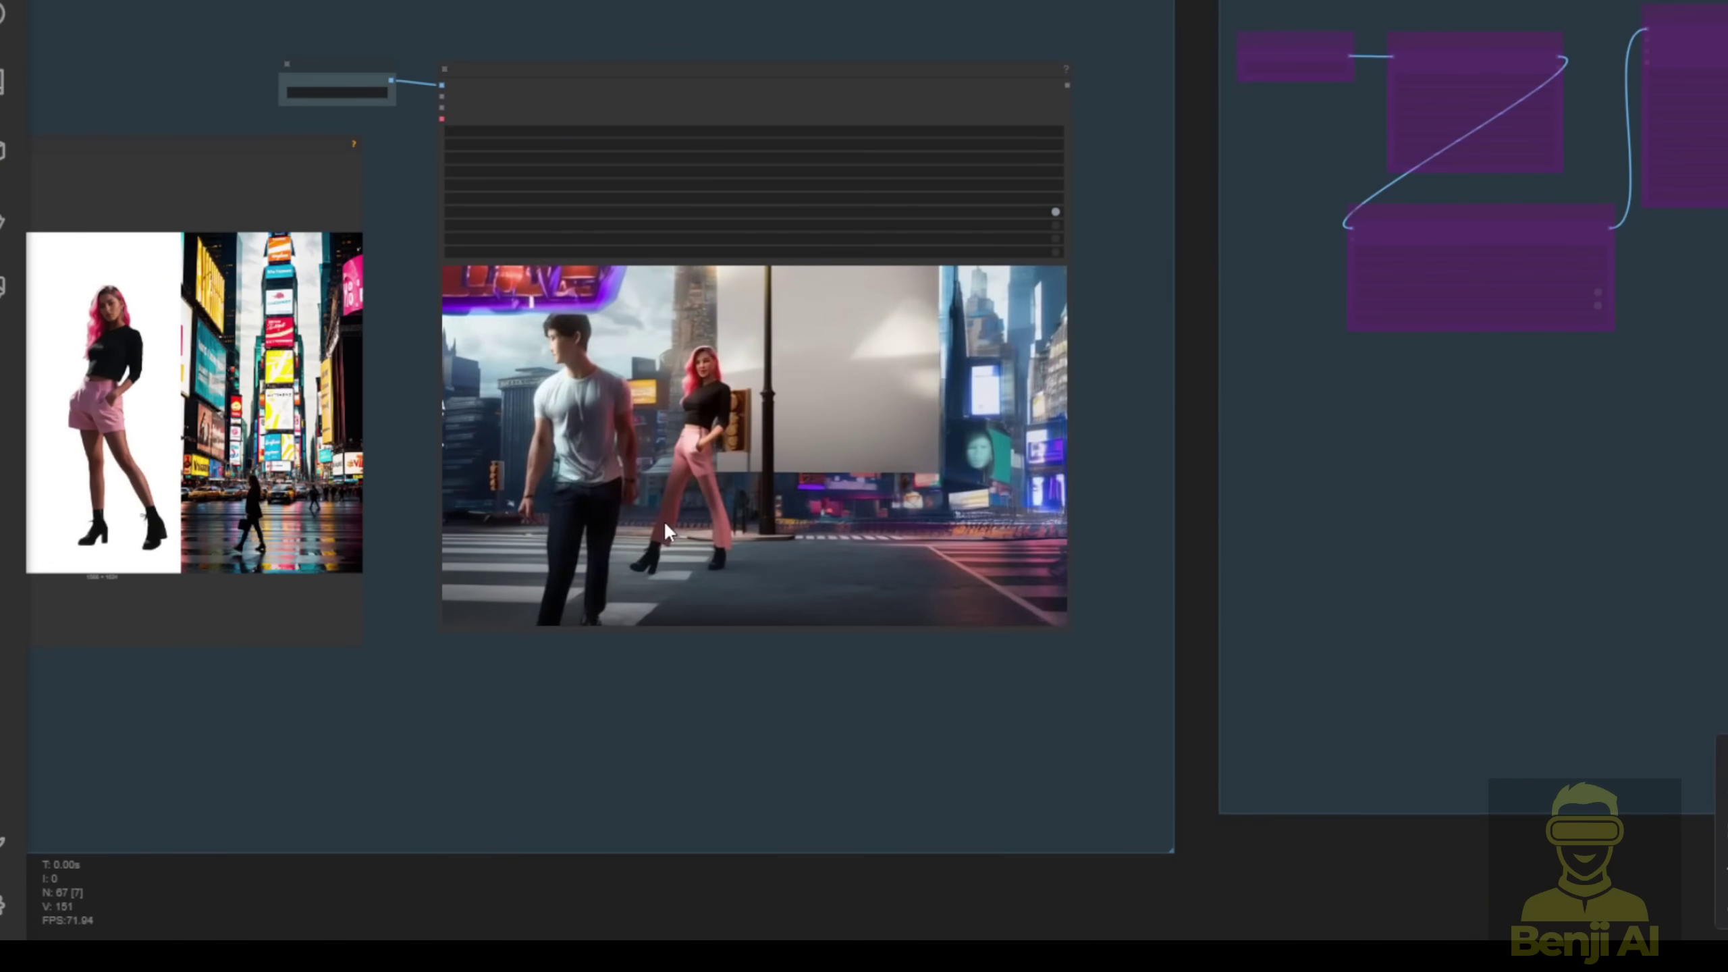
{"action": "left_click_drag", "start_coordinate": [349, 682], "coordinate": [630, 746]}
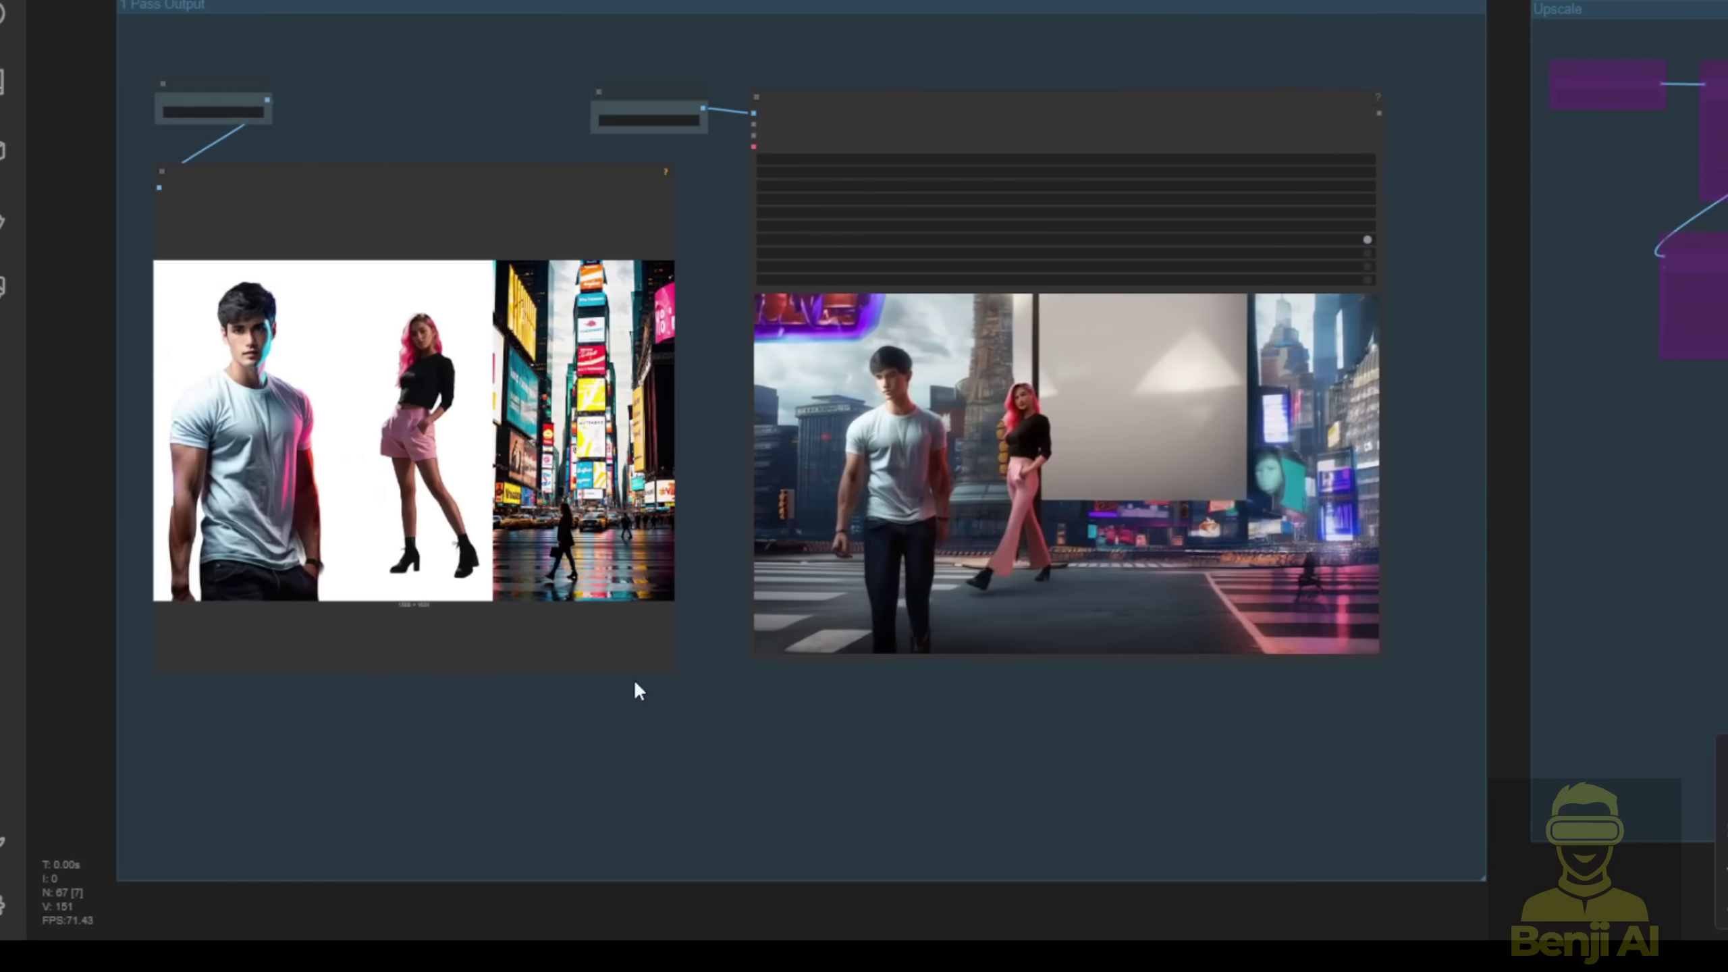
{"action": "scroll", "coordinate": [599, 565], "scroll_direction": "up", "scroll_amount": 3}
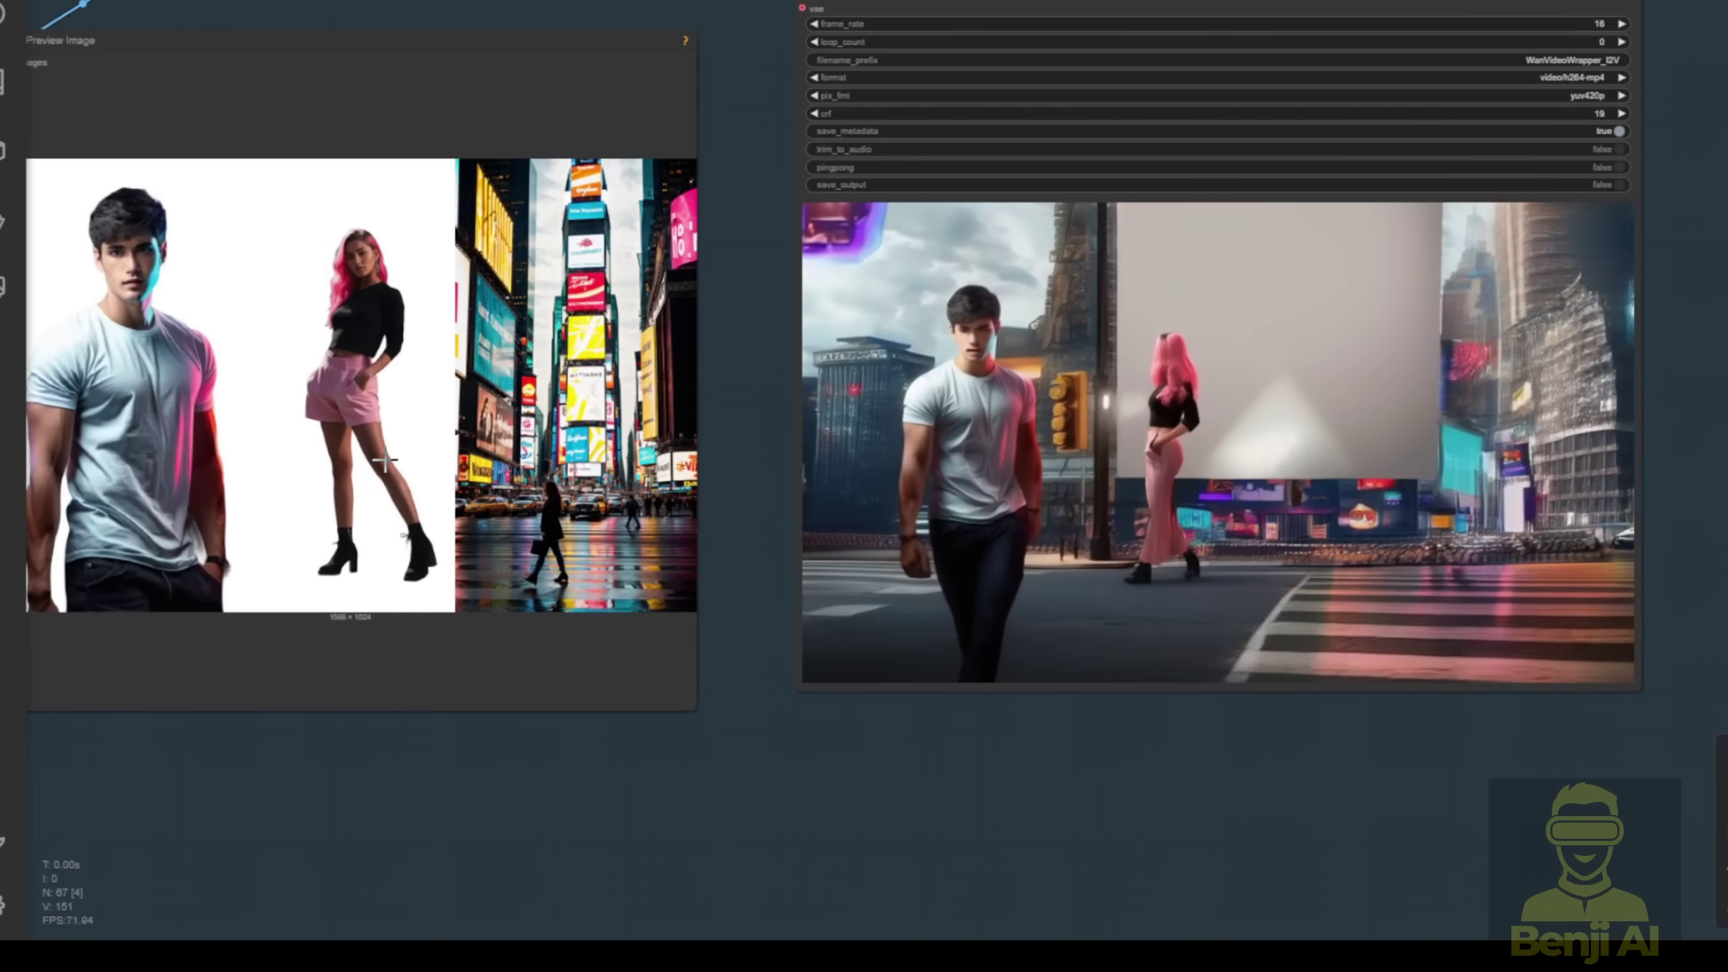
Step: Read the scene prompt in CR Combine Prompt and the full combined text in the connected Show Text node
{"action": "scroll", "coordinate": [1166, 446], "scroll_direction": "up", "scroll_amount": 3}
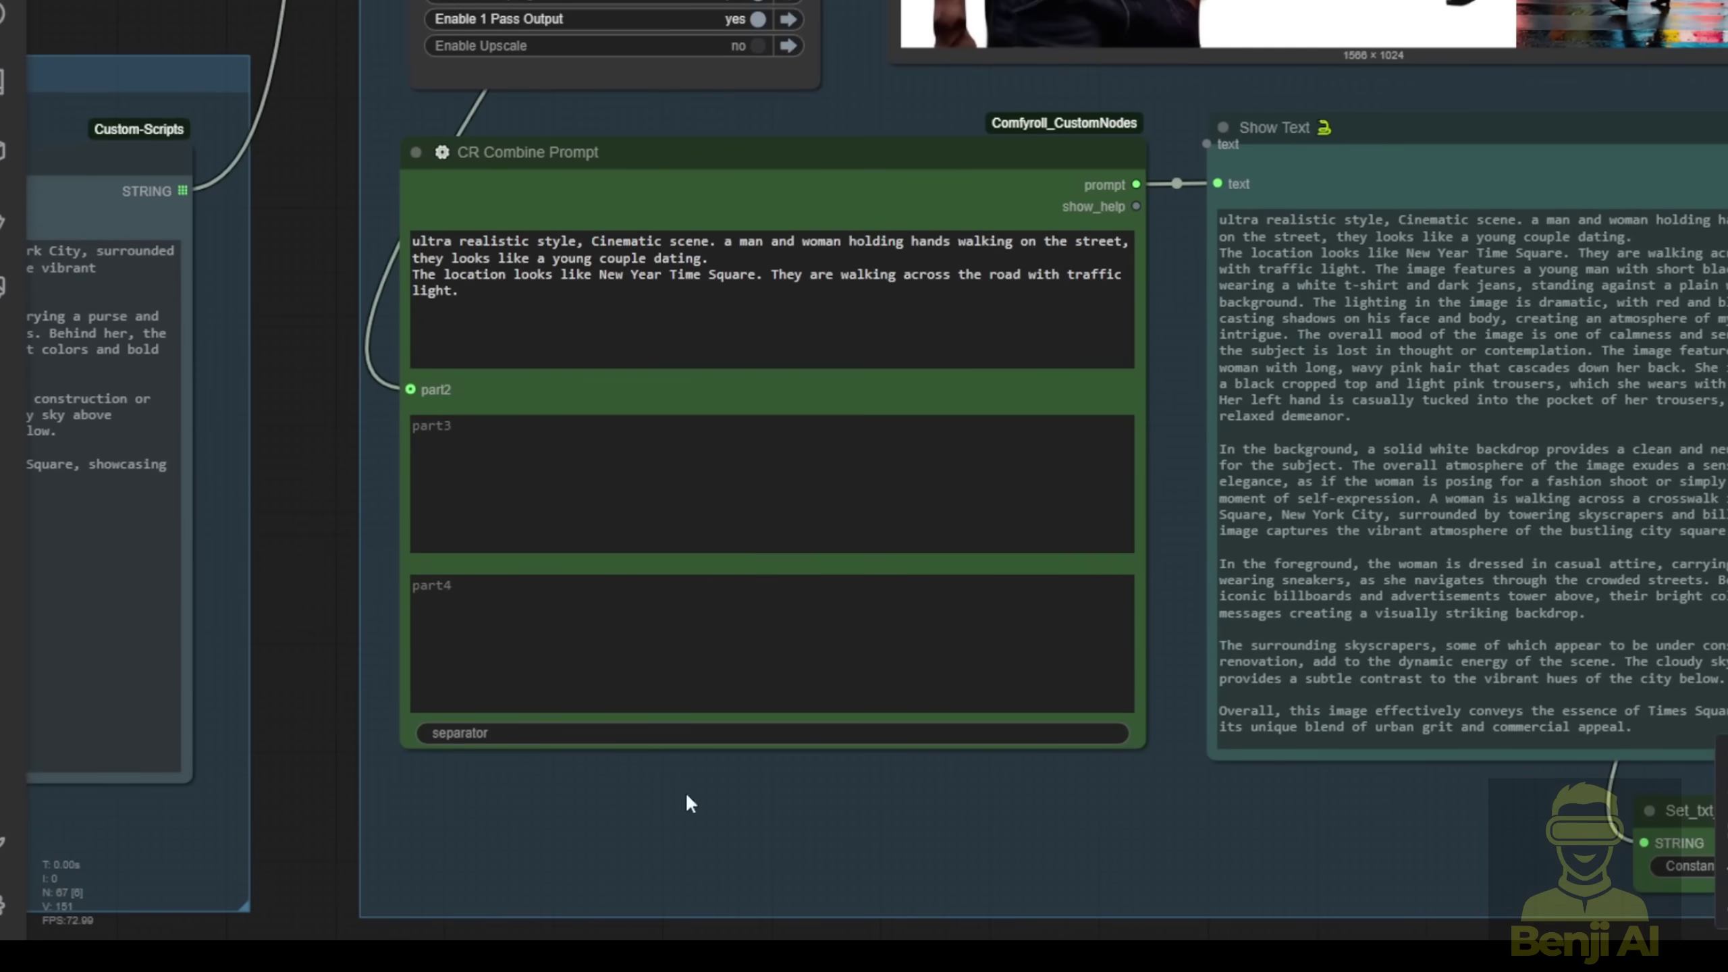
{"action": "scroll", "coordinate": [686, 792], "scroll_direction": "down", "scroll_amount": 3}
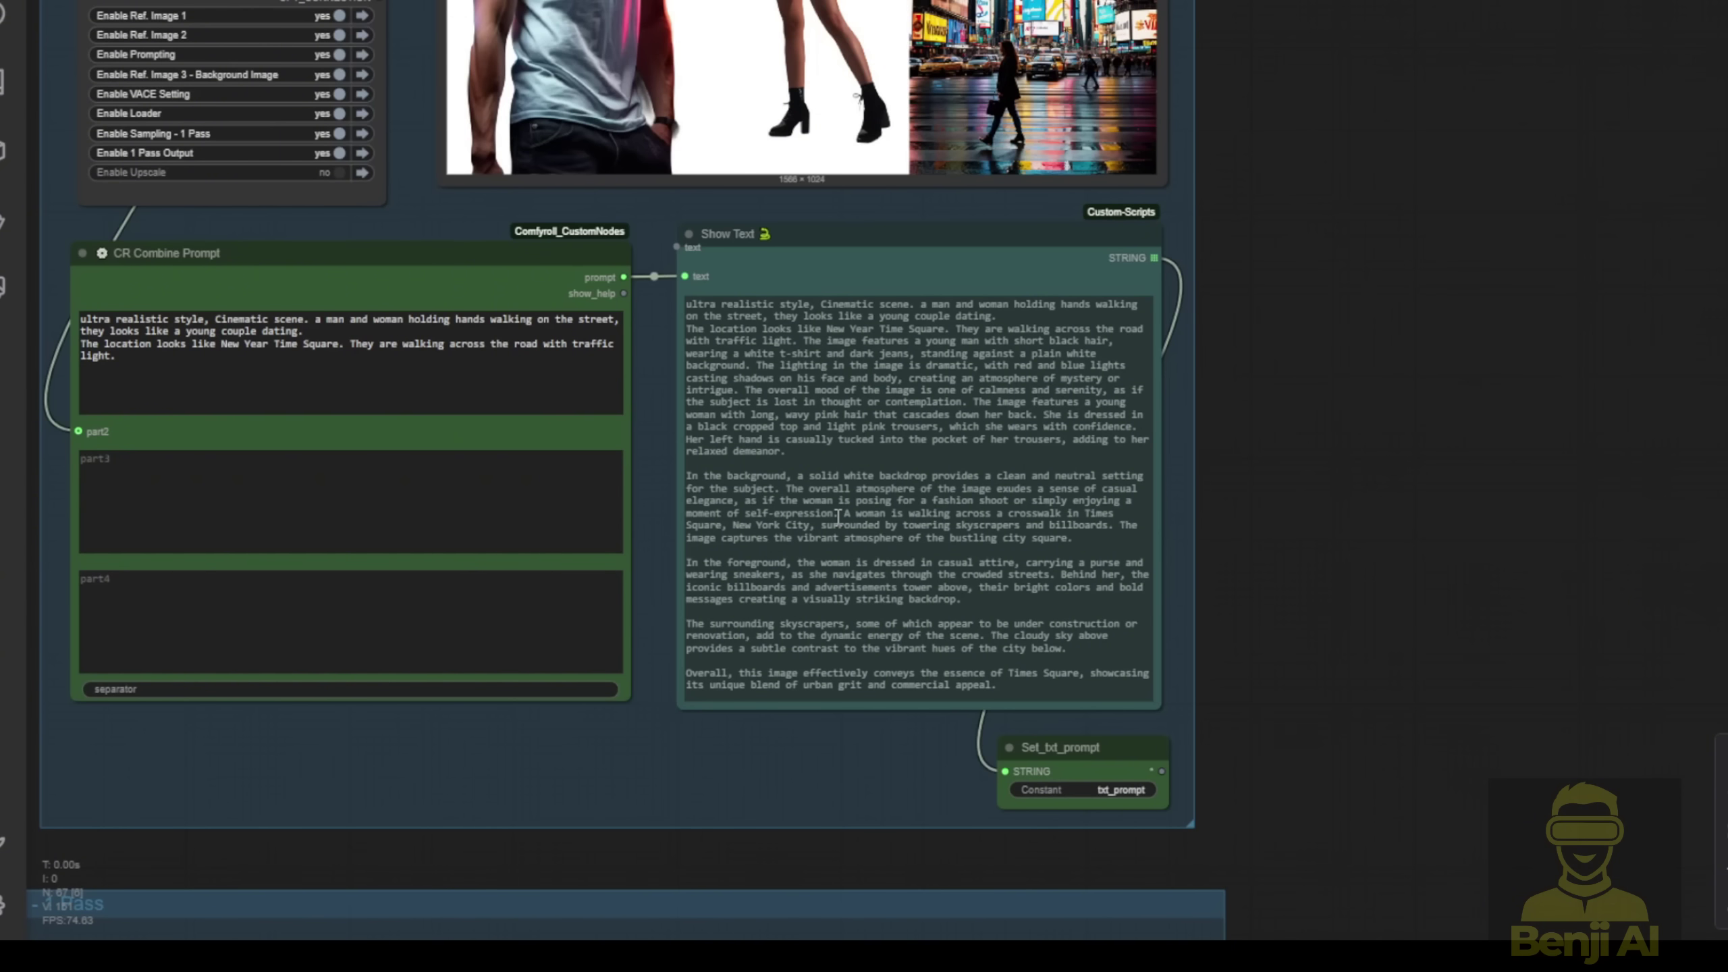
{"action": "scroll", "coordinate": [1528, 394], "scroll_direction": "down", "scroll_amount": 6}
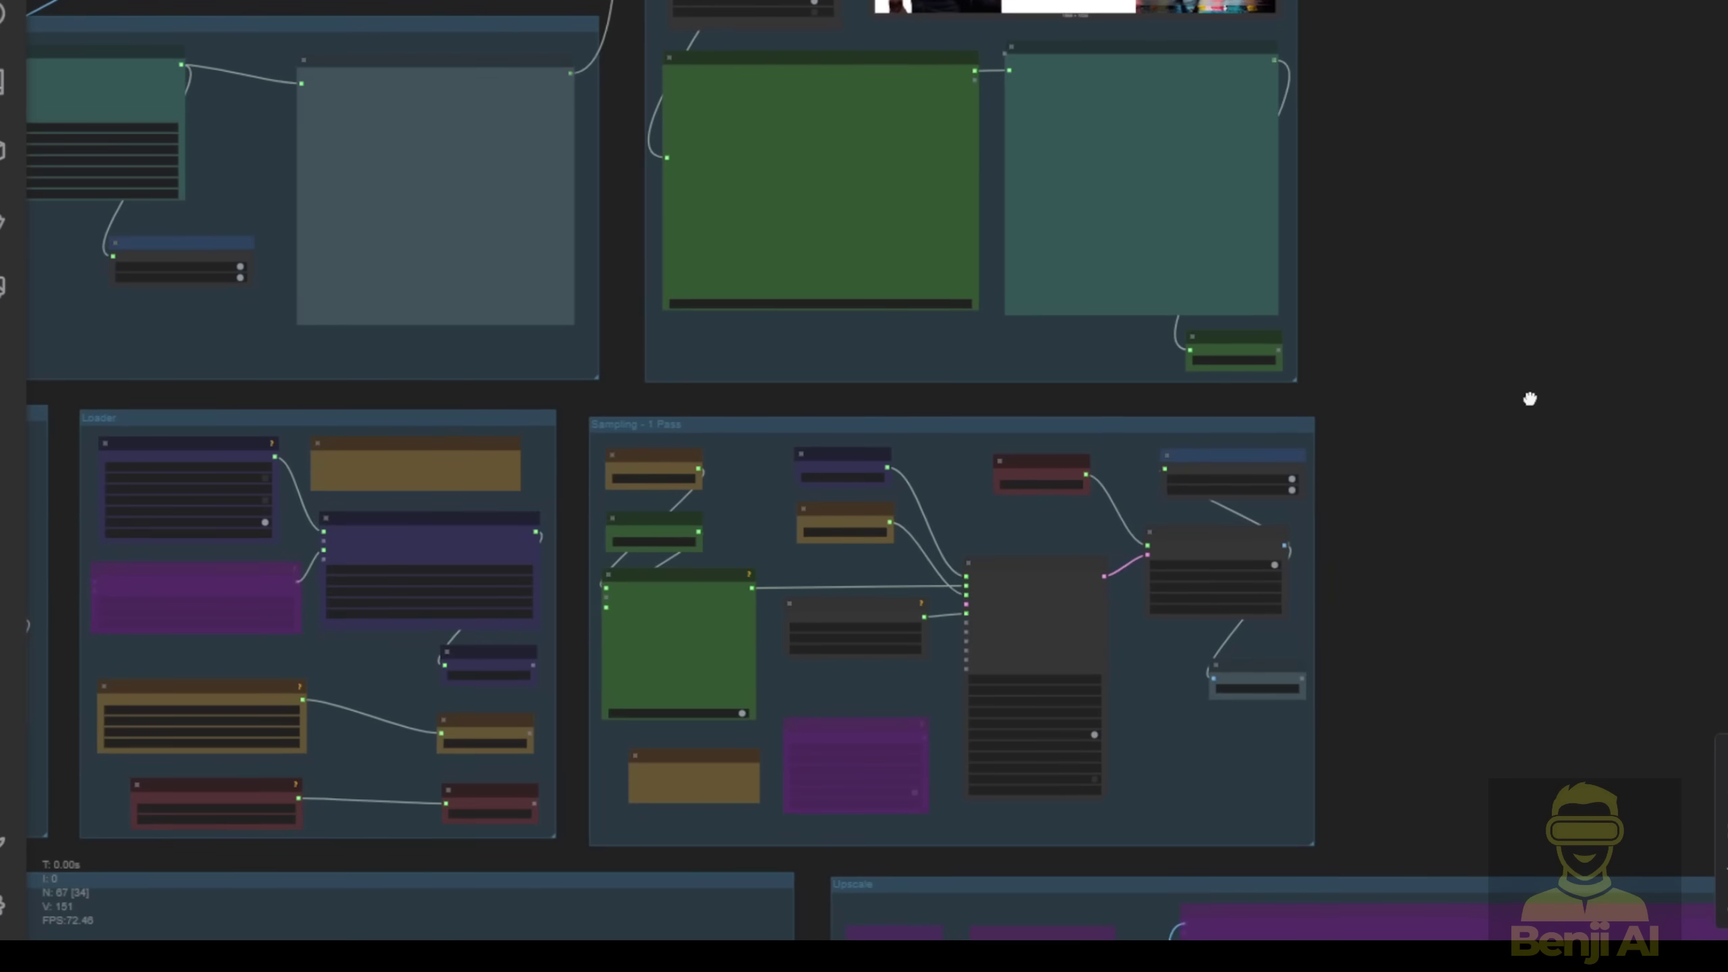
Step: Disconnect the part2 input of CR Combine Prompt and convert it back to a text widget
{"action": "left_click_drag", "start_coordinate": [1528, 394], "coordinate": [1597, 625]}
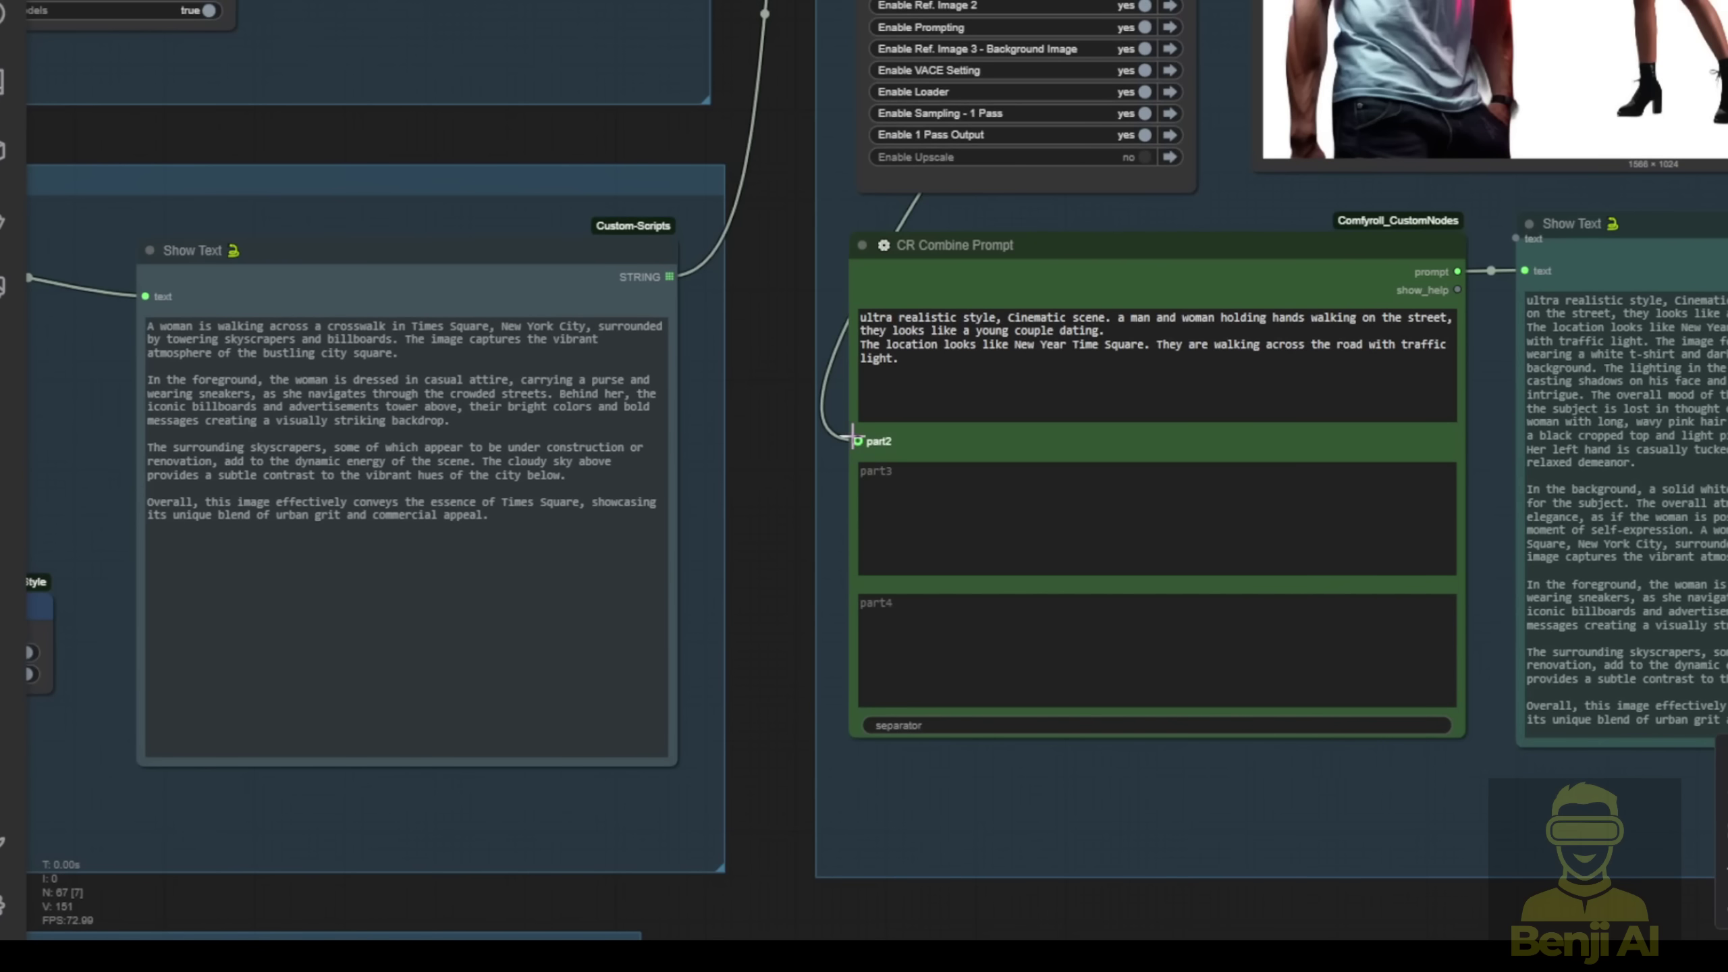
{"action": "mouse_move", "coordinate": [852, 435]}
{"action": "left_mouse_down"}
{"action": "mouse_move", "coordinate": [742, 265]}
{"action": "mouse_move", "coordinate": [820, 193]}
{"action": "mouse_move", "coordinate": [837, 410]}
{"action": "mouse_move", "coordinate": [857, 440]}
{"action": "left_mouse_up"}
{"action": "left_click_drag", "start_coordinate": [770, 301], "coordinate": [743, 192]}
{"action": "left_click_drag", "start_coordinate": [844, 359], "coordinate": [774, 198]}
{"action": "left_click", "coordinate": [721, 269]}
{"action": "right_click", "coordinate": [949, 388]}
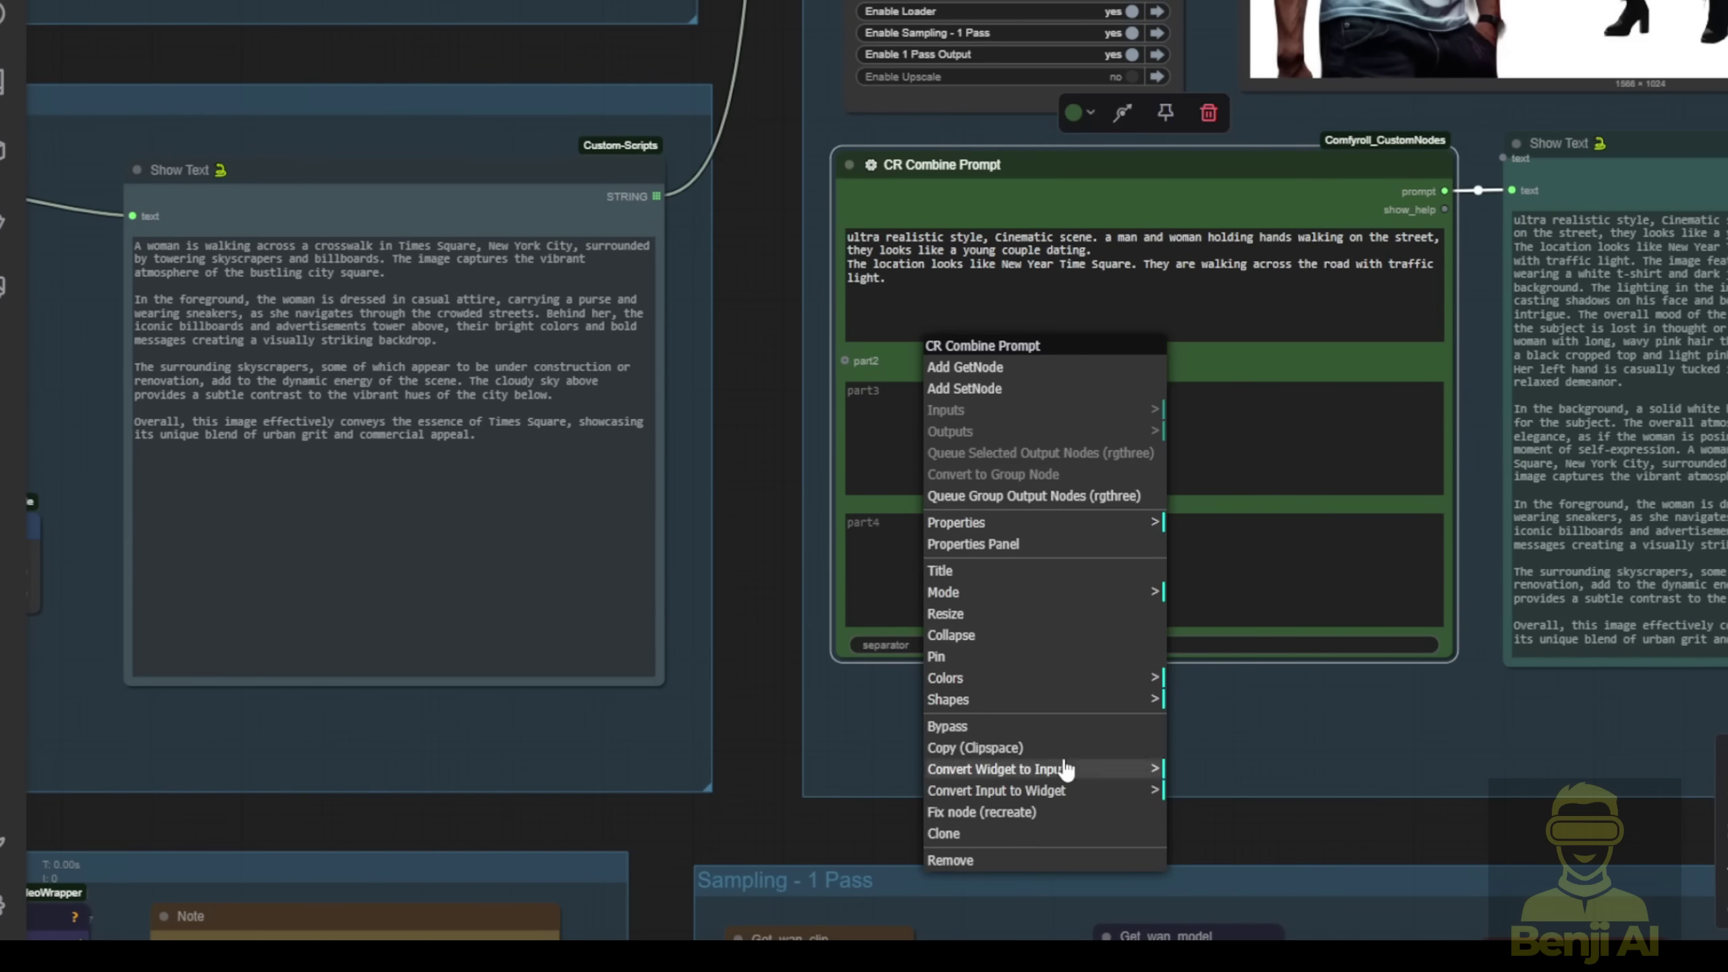
Step: Trace the background image's description from Ollama Vision through Show Text to the Join String Multi node
{"action": "left_click_drag", "start_coordinate": [726, 316], "coordinate": [1108, 372]}
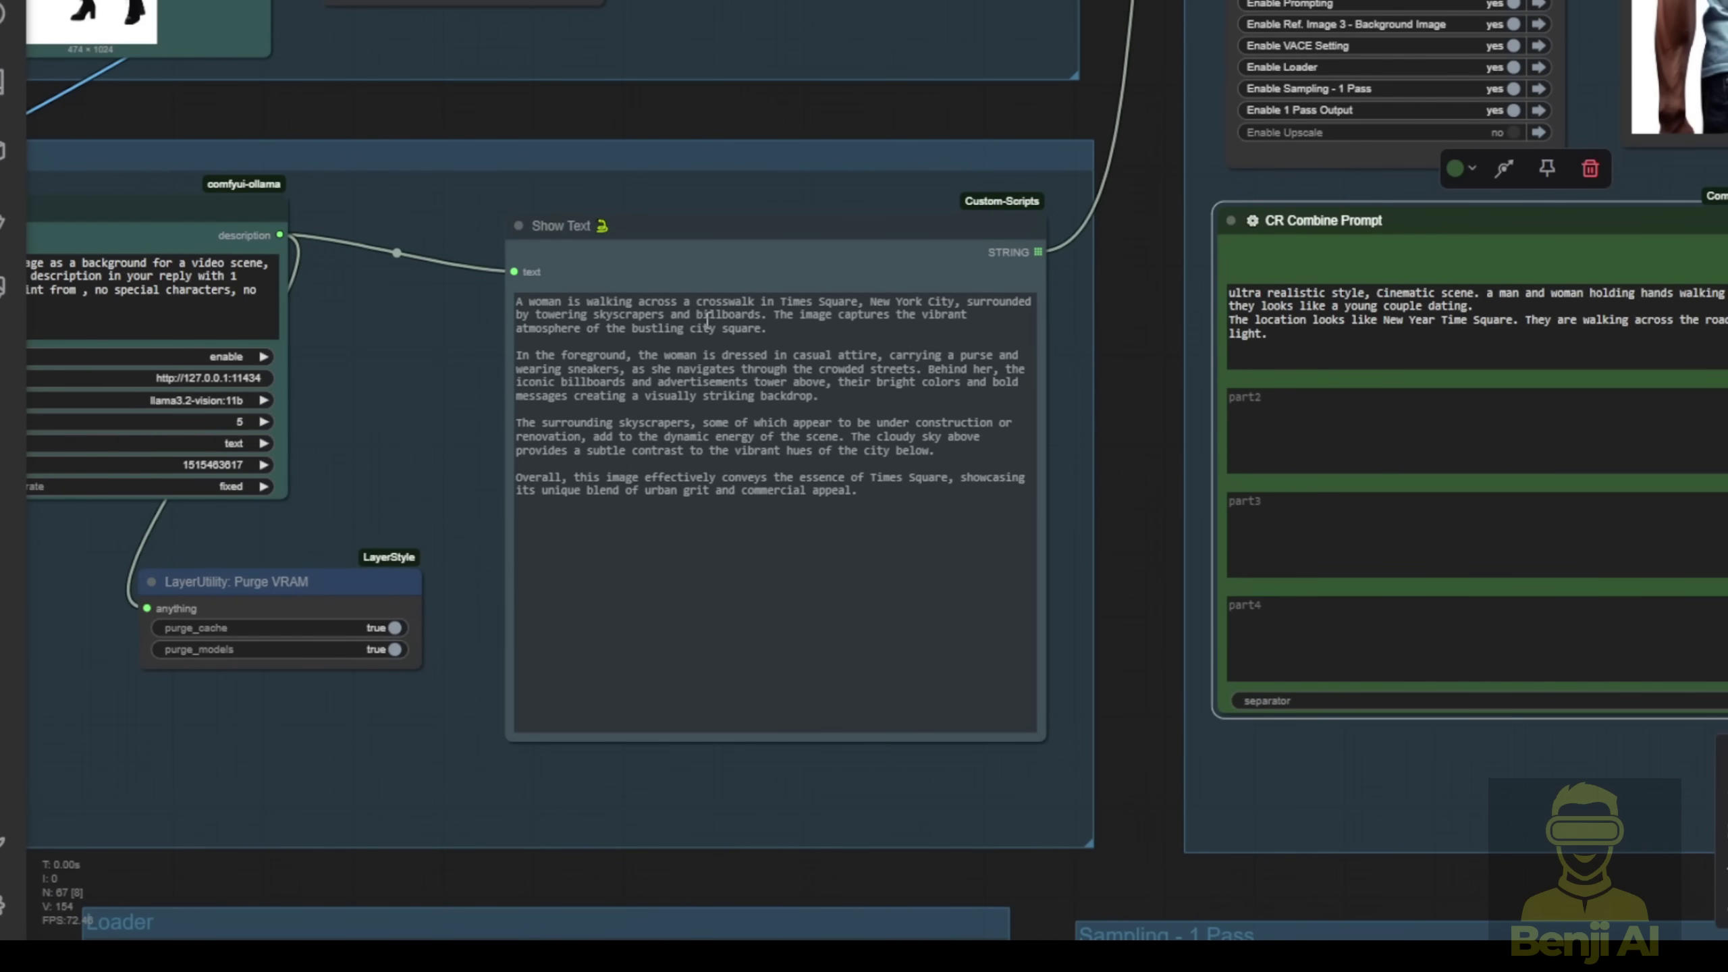
{"action": "left_click_drag", "start_coordinate": [395, 385], "coordinate": [1080, 332]}
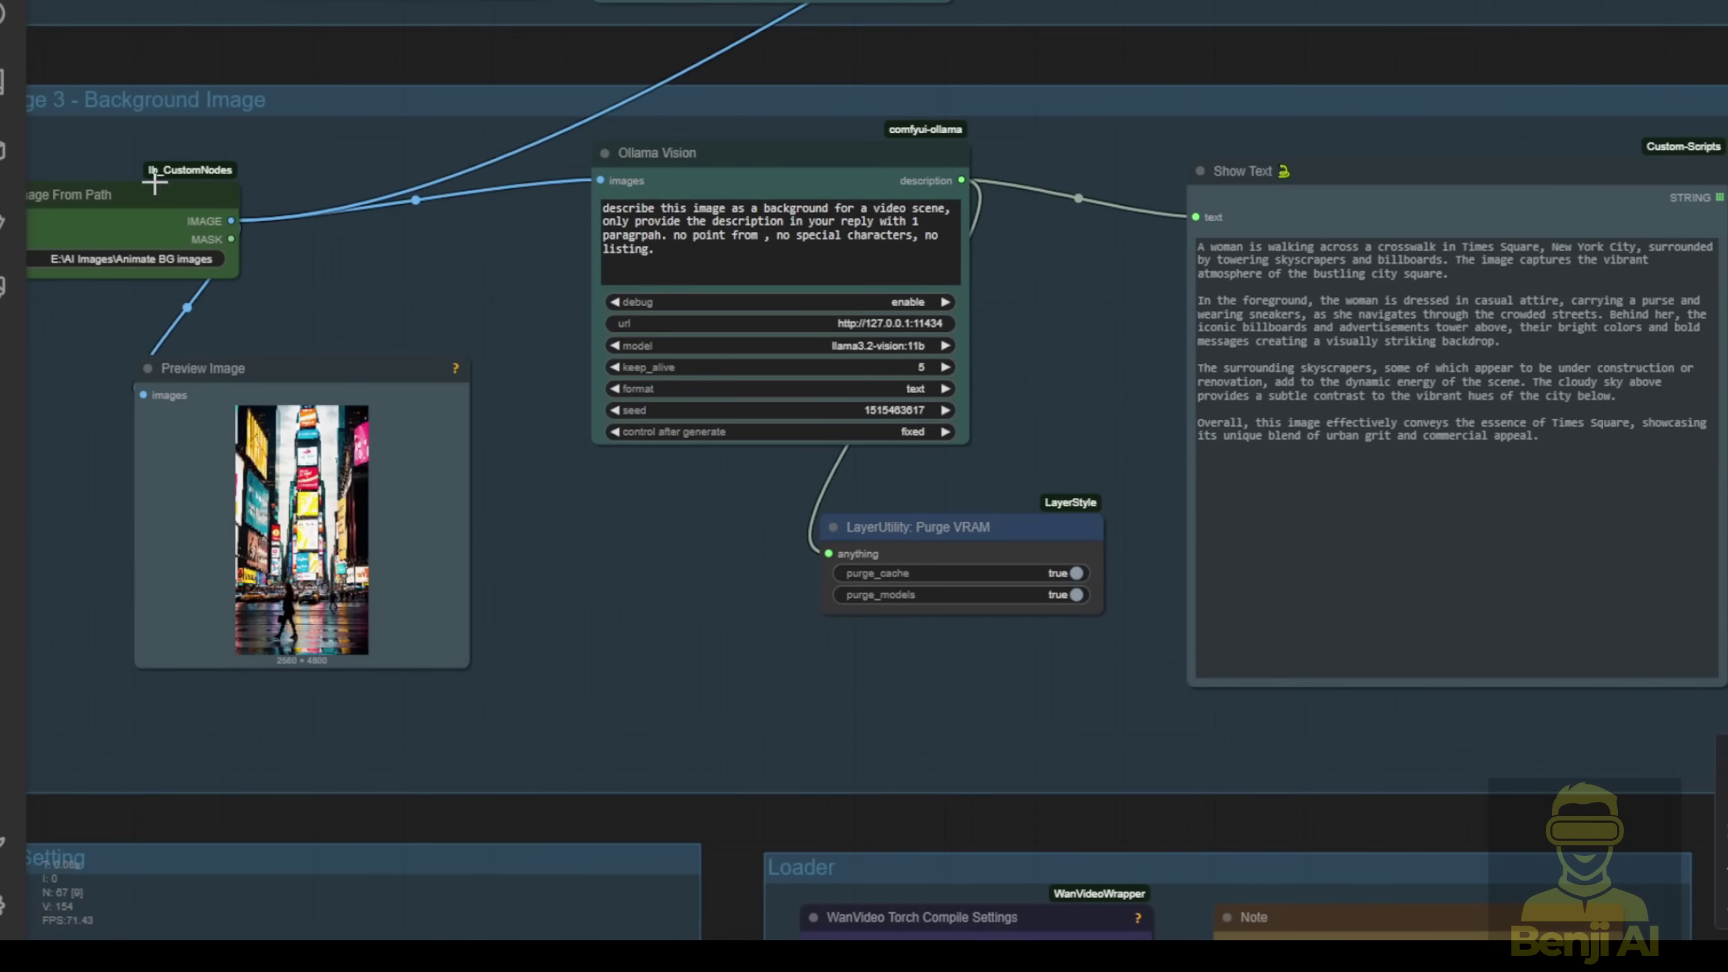
{"action": "scroll", "coordinate": [320, 300], "scroll_direction": "down", "scroll_amount": 3}
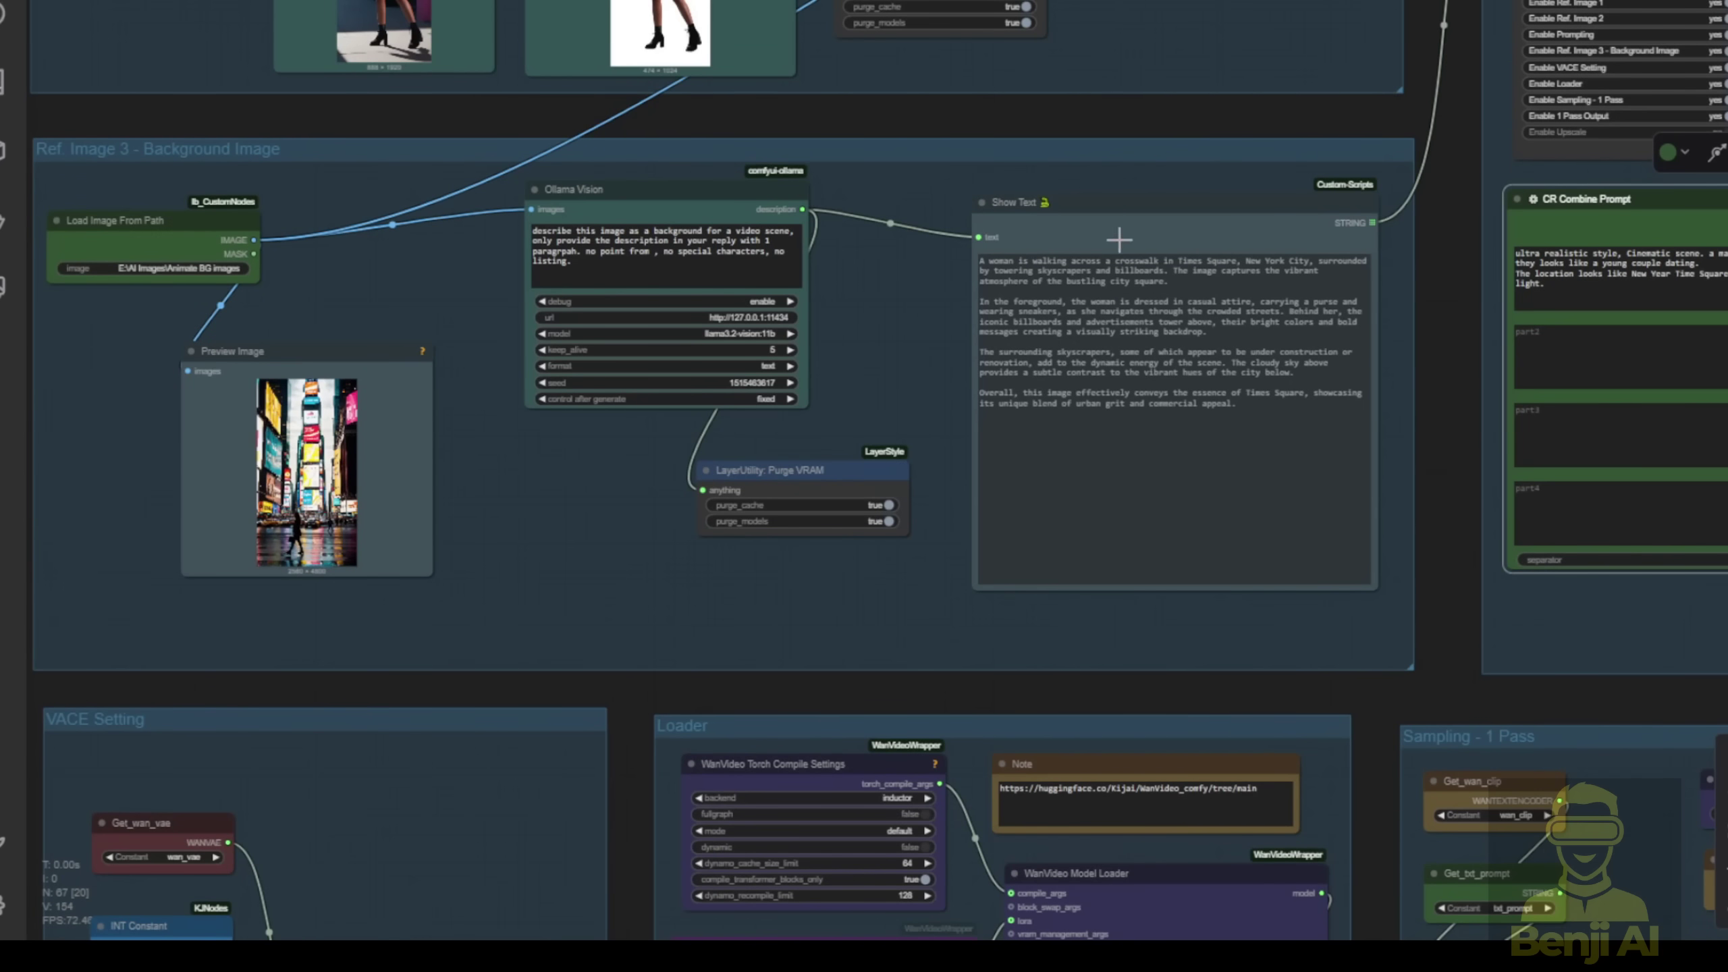
{"action": "left_click", "coordinate": [1169, 208]}
{"action": "scroll", "coordinate": [1166, 246], "scroll_direction": "up", "scroll_amount": 8}
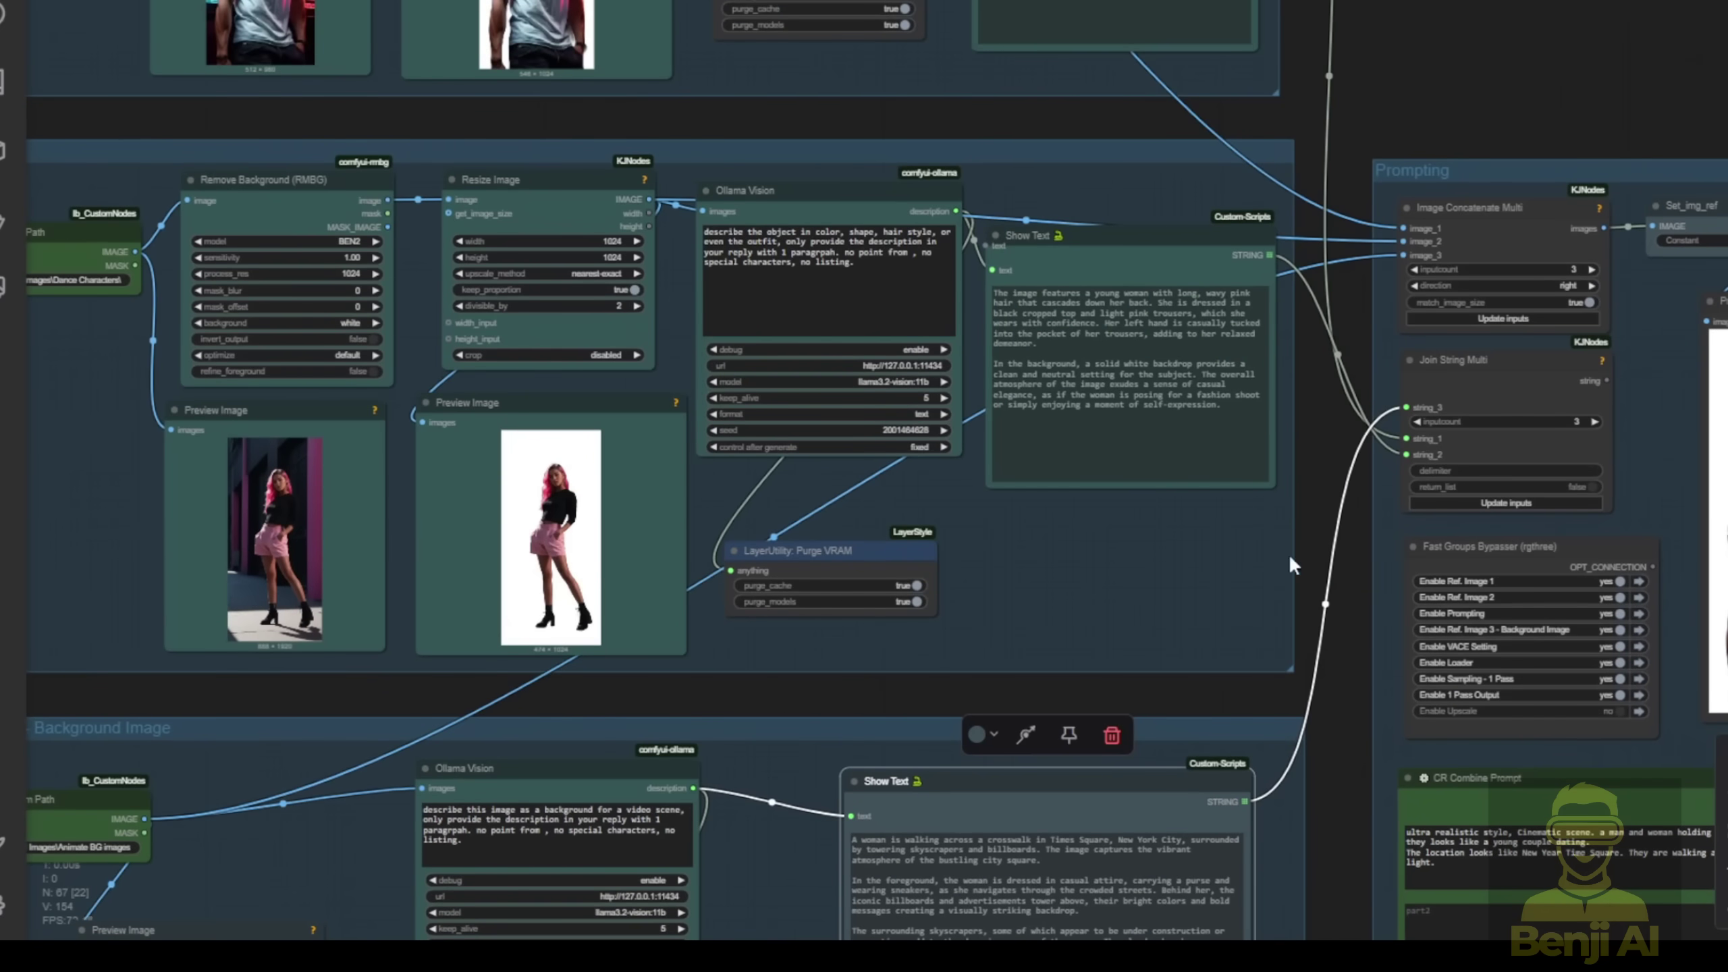
Step: Read the woman's description in the second reference image's Show Text node, focusing on the background paragraph
{"action": "scroll", "coordinate": [1280, 545], "scroll_direction": "up", "scroll_amount": 7}
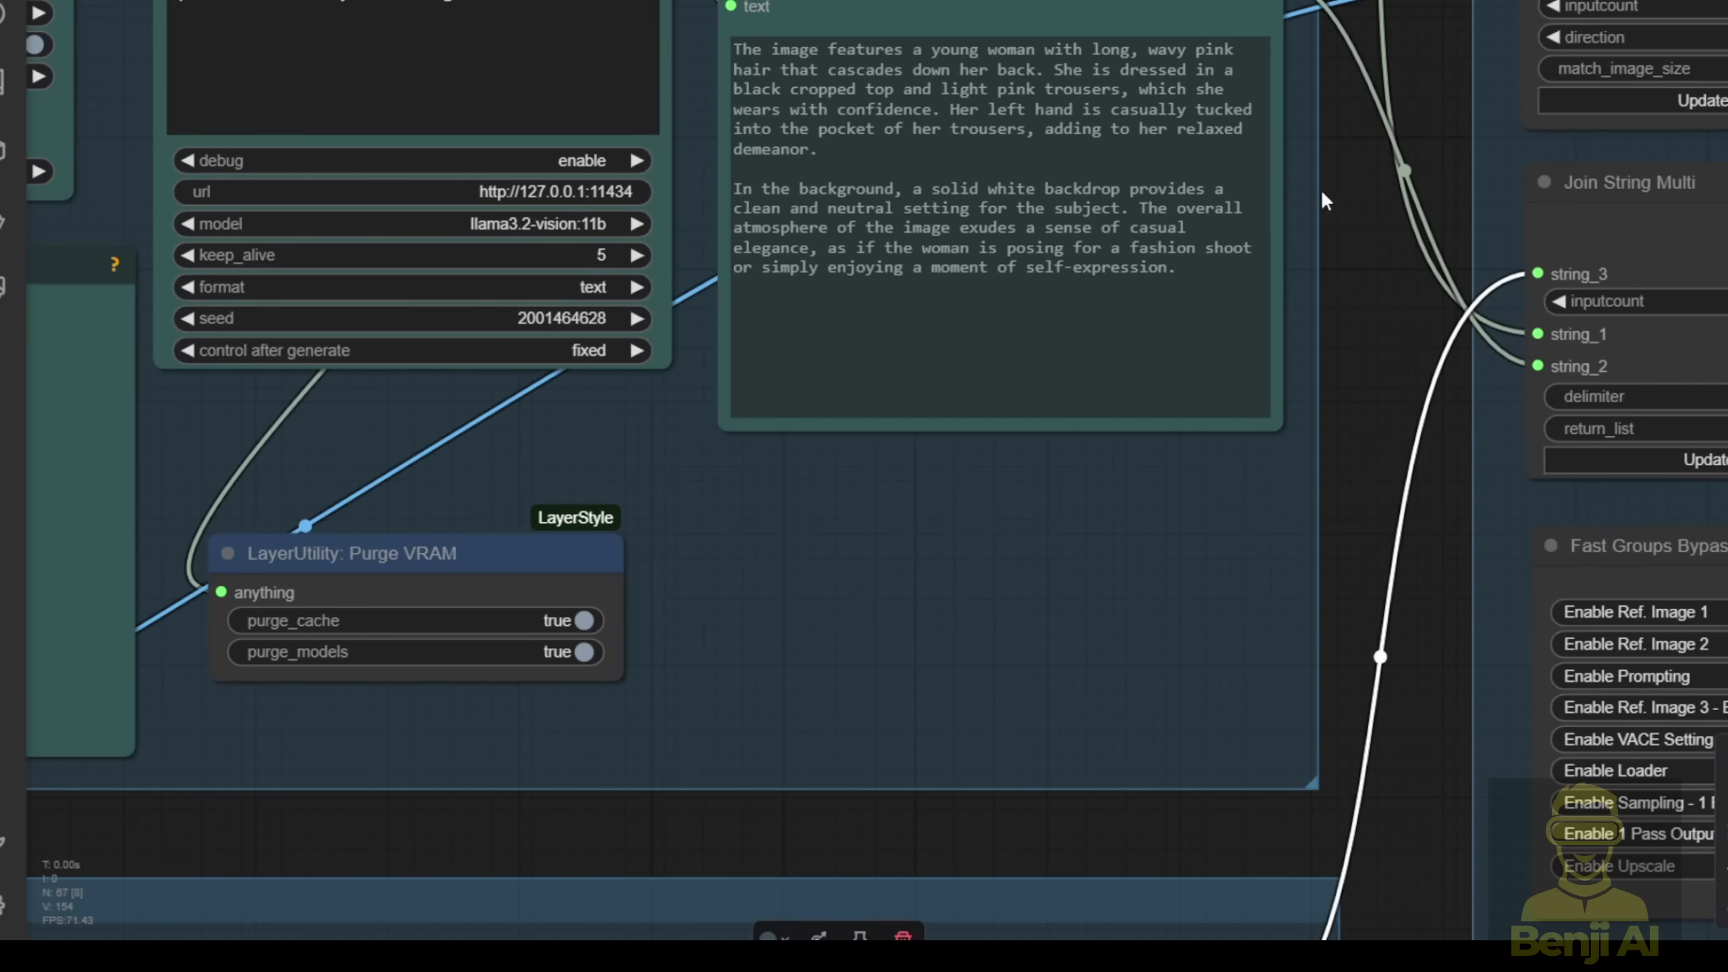
{"action": "left_click_drag", "start_coordinate": [1327, 201], "coordinate": [1299, 324]}
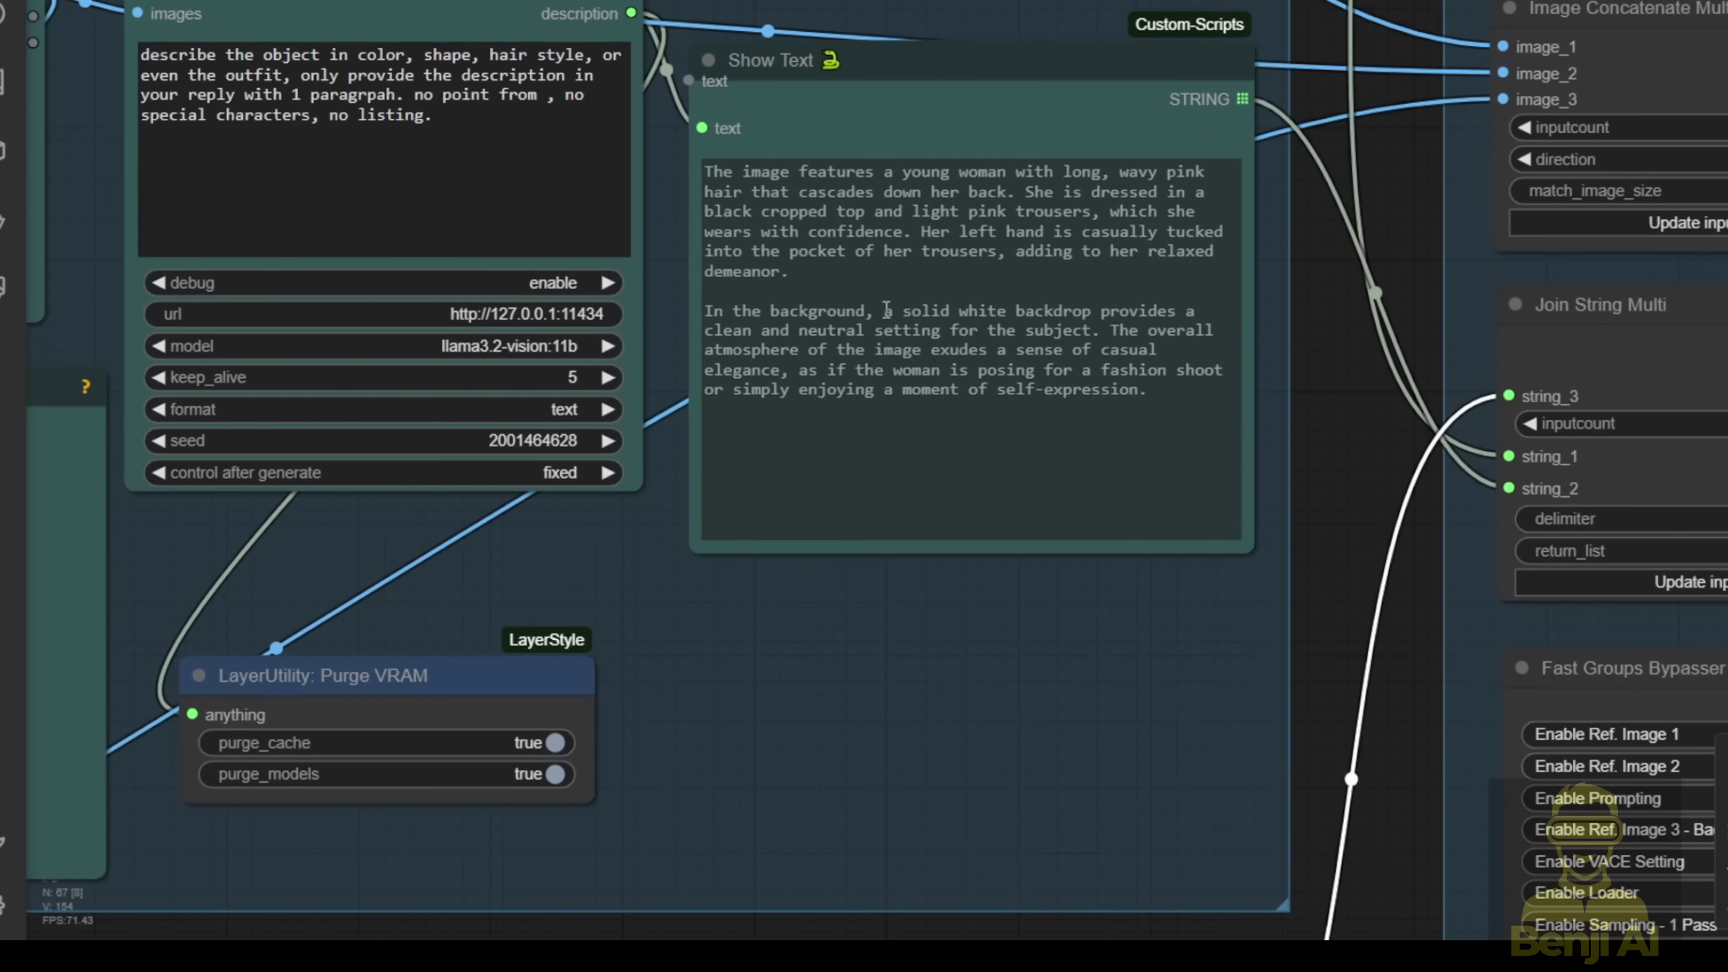
{"action": "left_click_drag", "start_coordinate": [744, 320], "coordinate": [898, 323]}
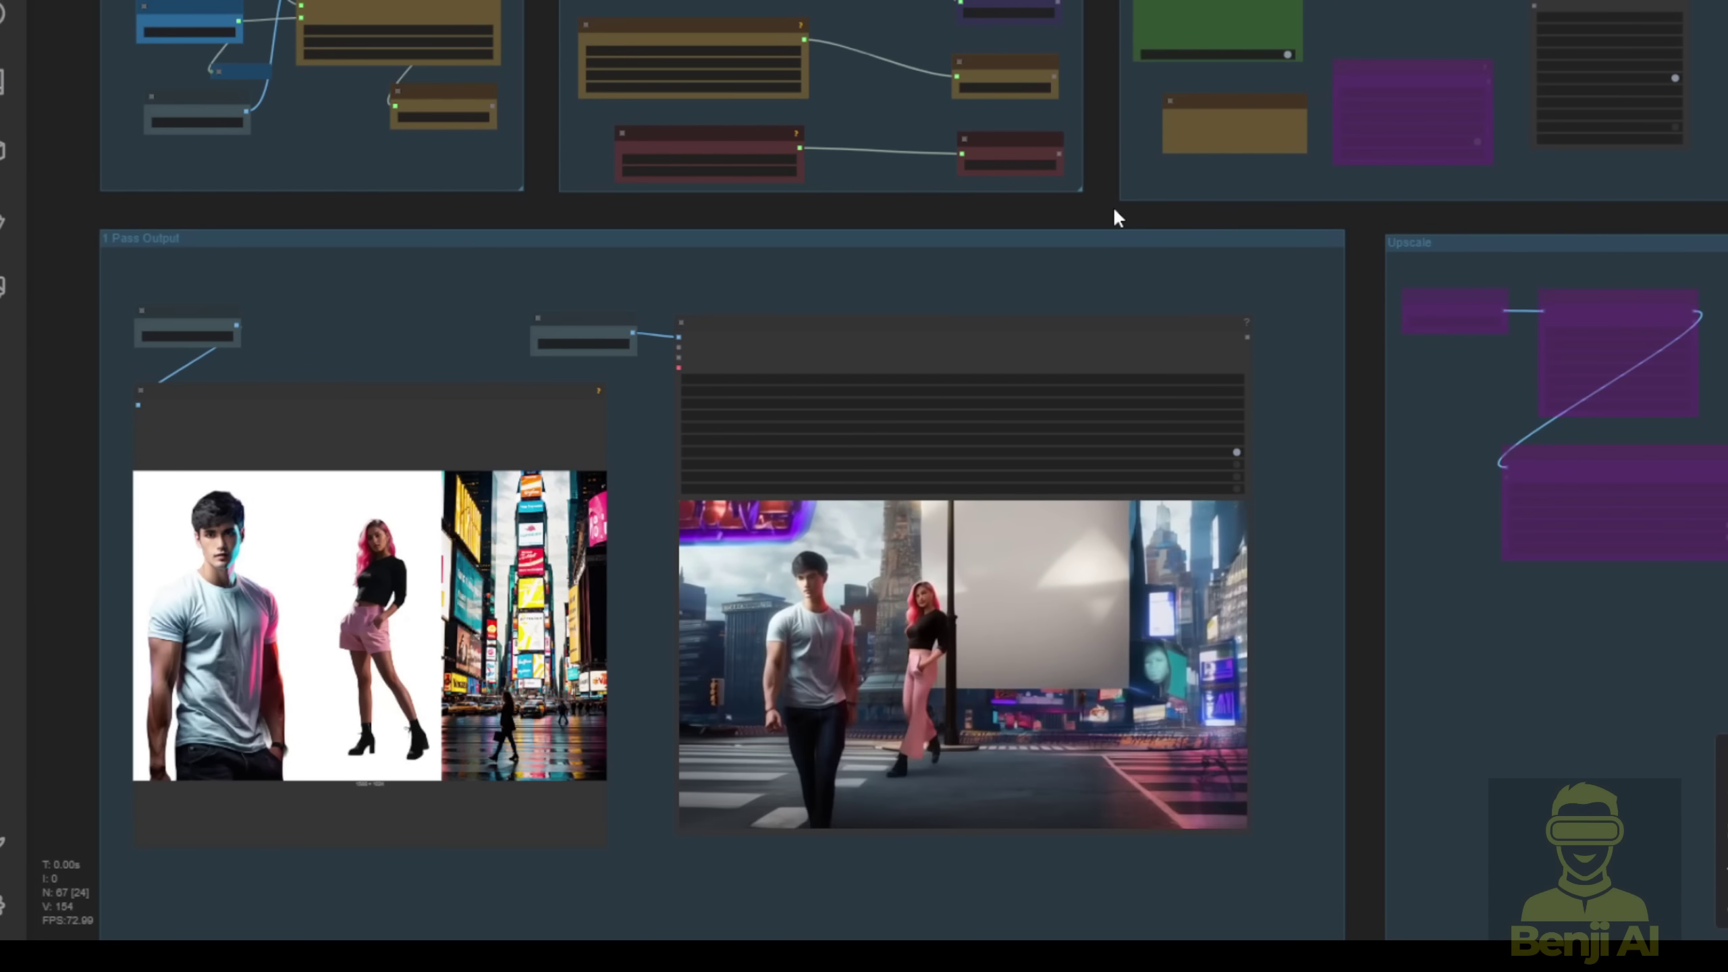
Step: Replace the prompt in CR Combine Prompt with separate descriptions of the woman, the man, and the couple in Times Square across its first three parts
{"action": "scroll", "coordinate": [958, 618], "scroll_direction": "up", "scroll_amount": 4}
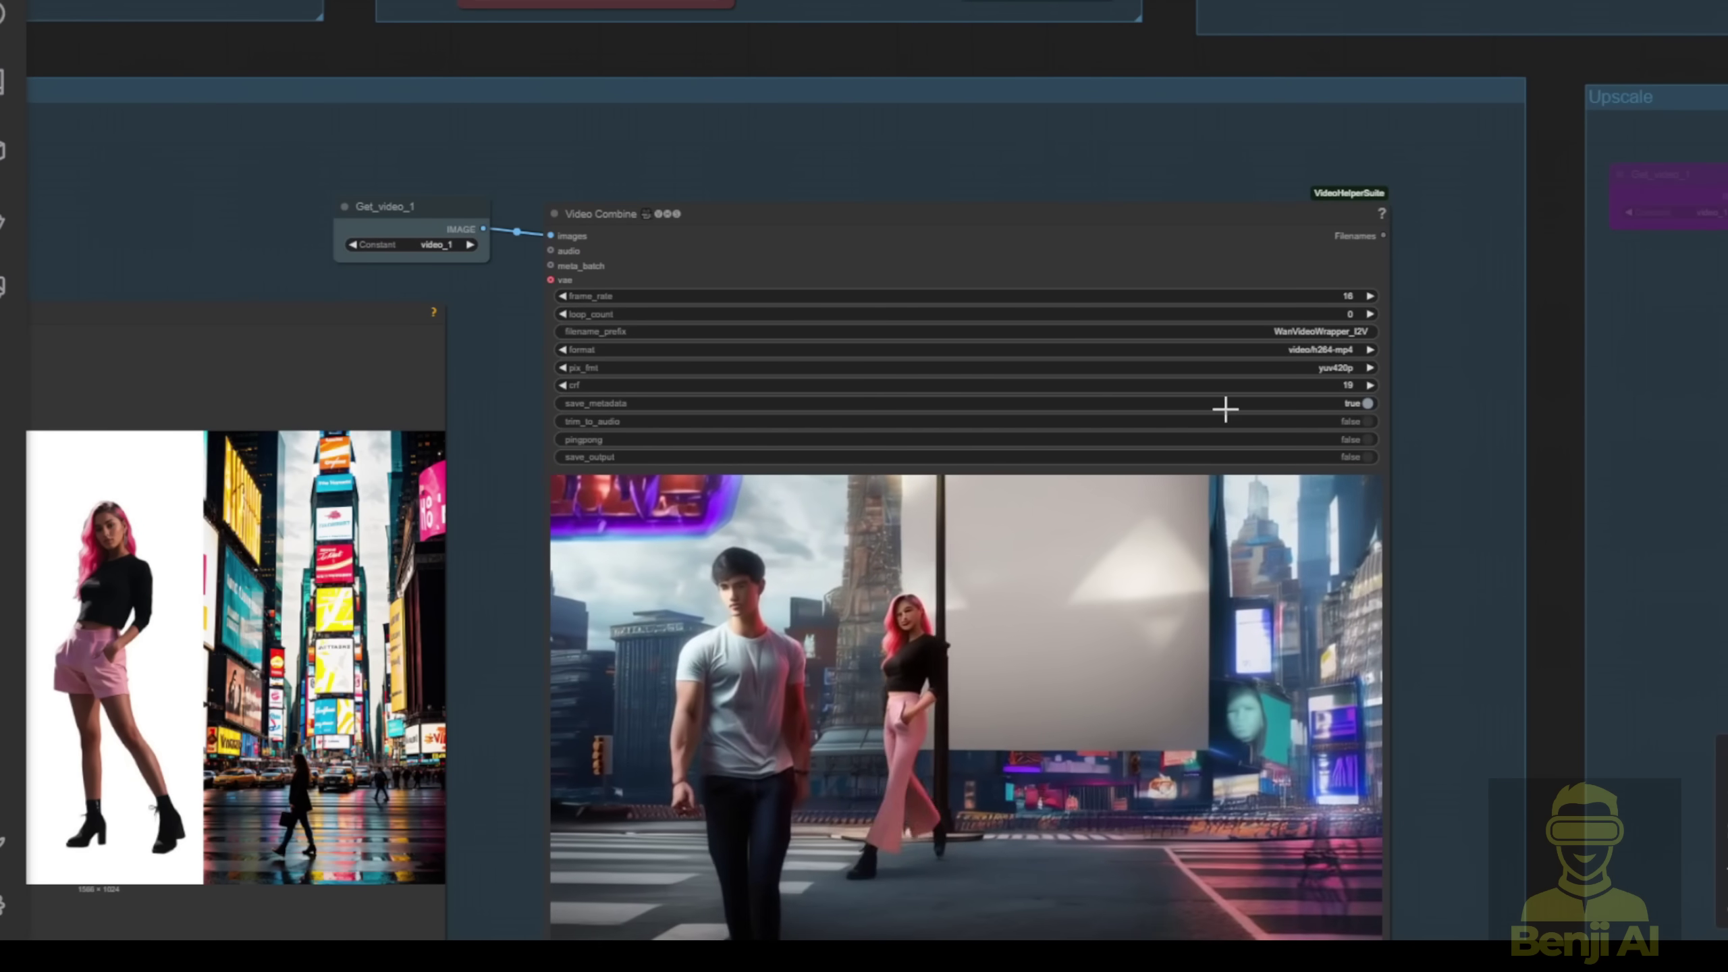
{"action": "scroll", "coordinate": [932, 672], "scroll_direction": "down", "scroll_amount": 2}
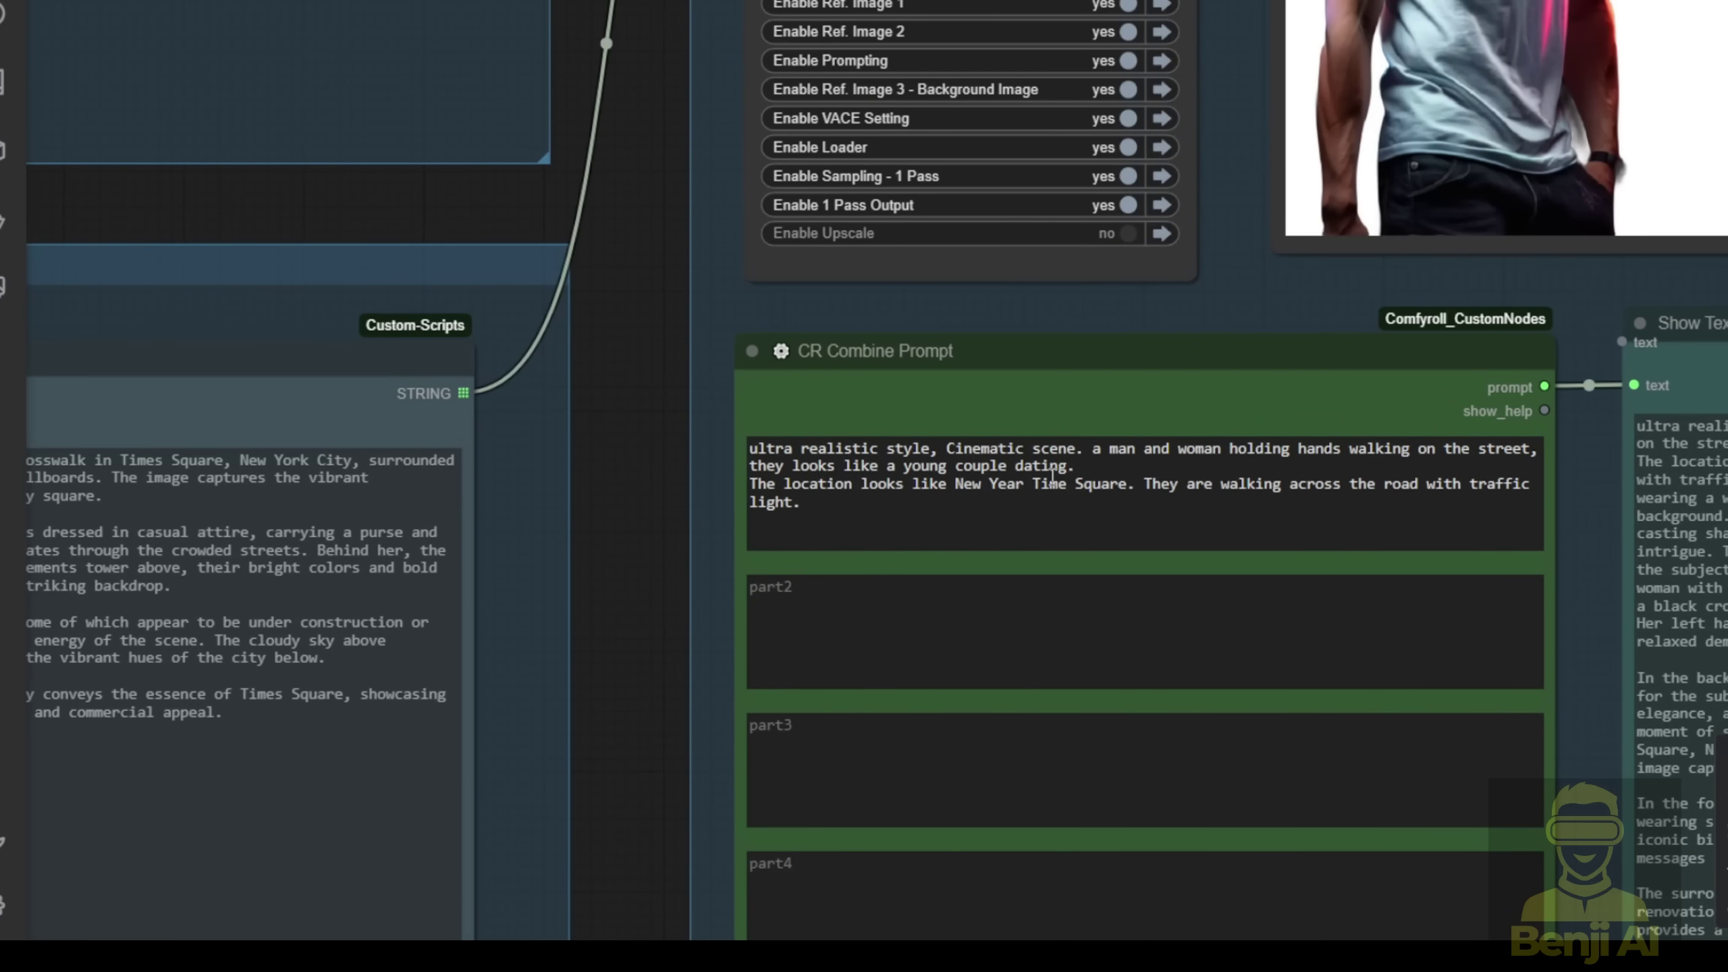
{"action": "scroll", "coordinate": [564, 299], "scroll_direction": "down", "scroll_amount": 4}
{"action": "left_click_drag", "start_coordinate": [564, 299], "coordinate": [961, 257]}
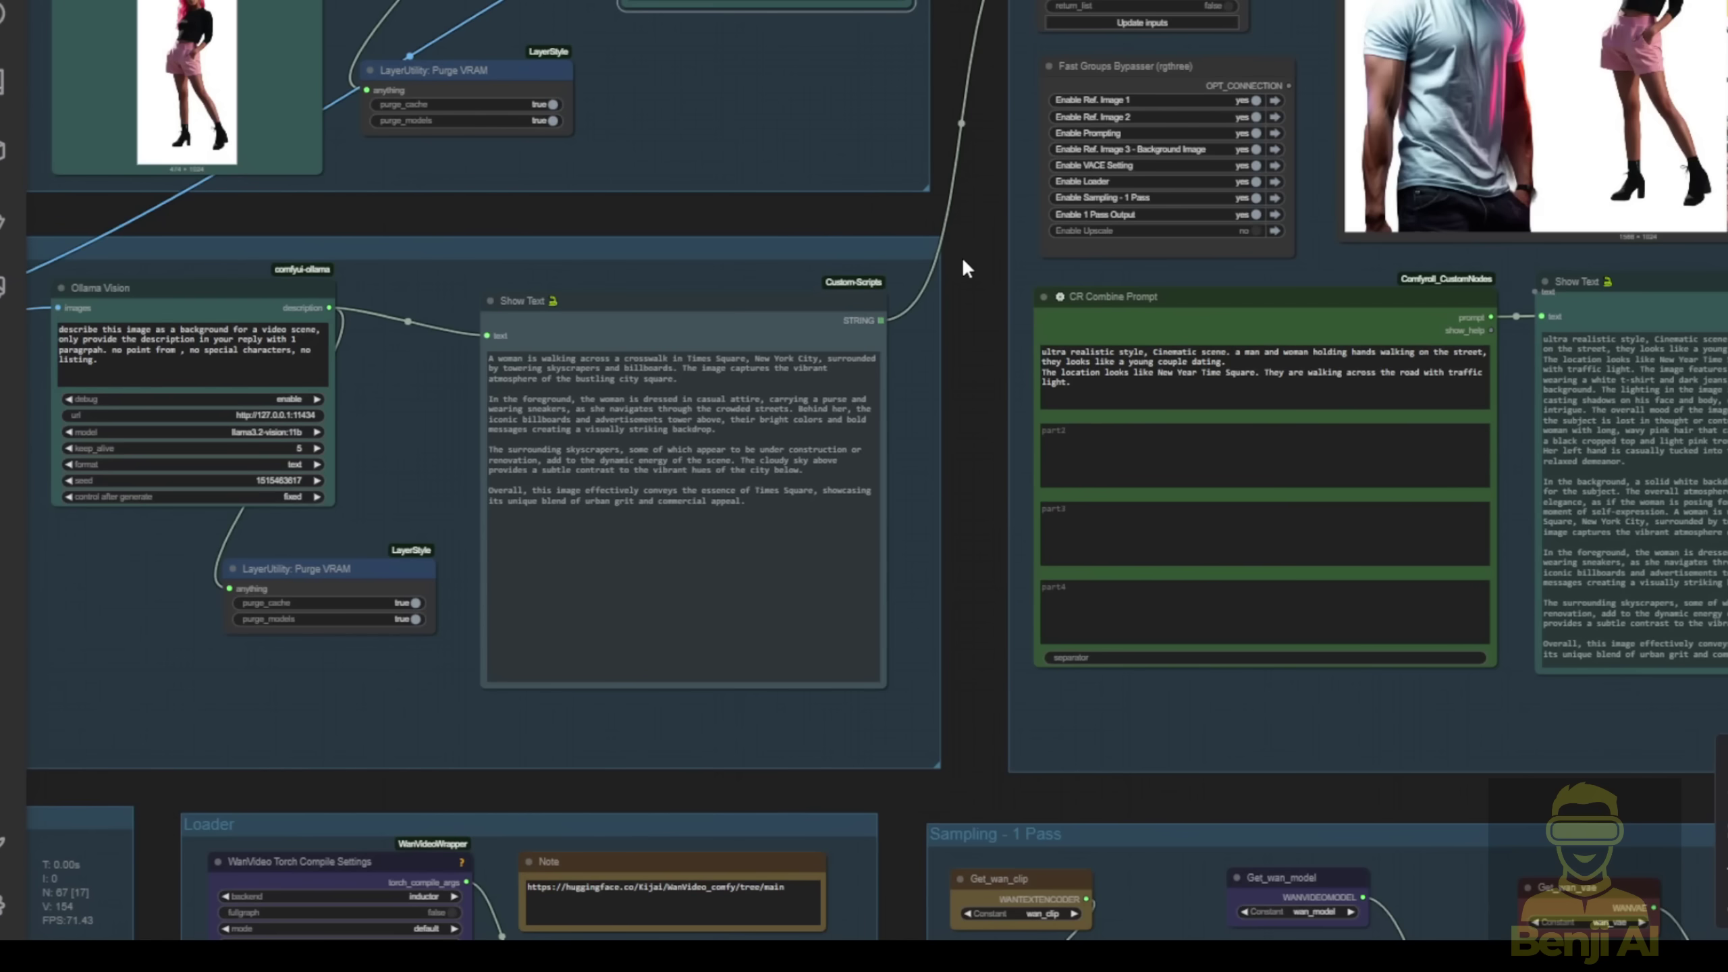
{"action": "scroll", "coordinate": [787, 155], "scroll_direction": "up", "scroll_amount": 6}
{"action": "left_click", "coordinate": [824, 178]}
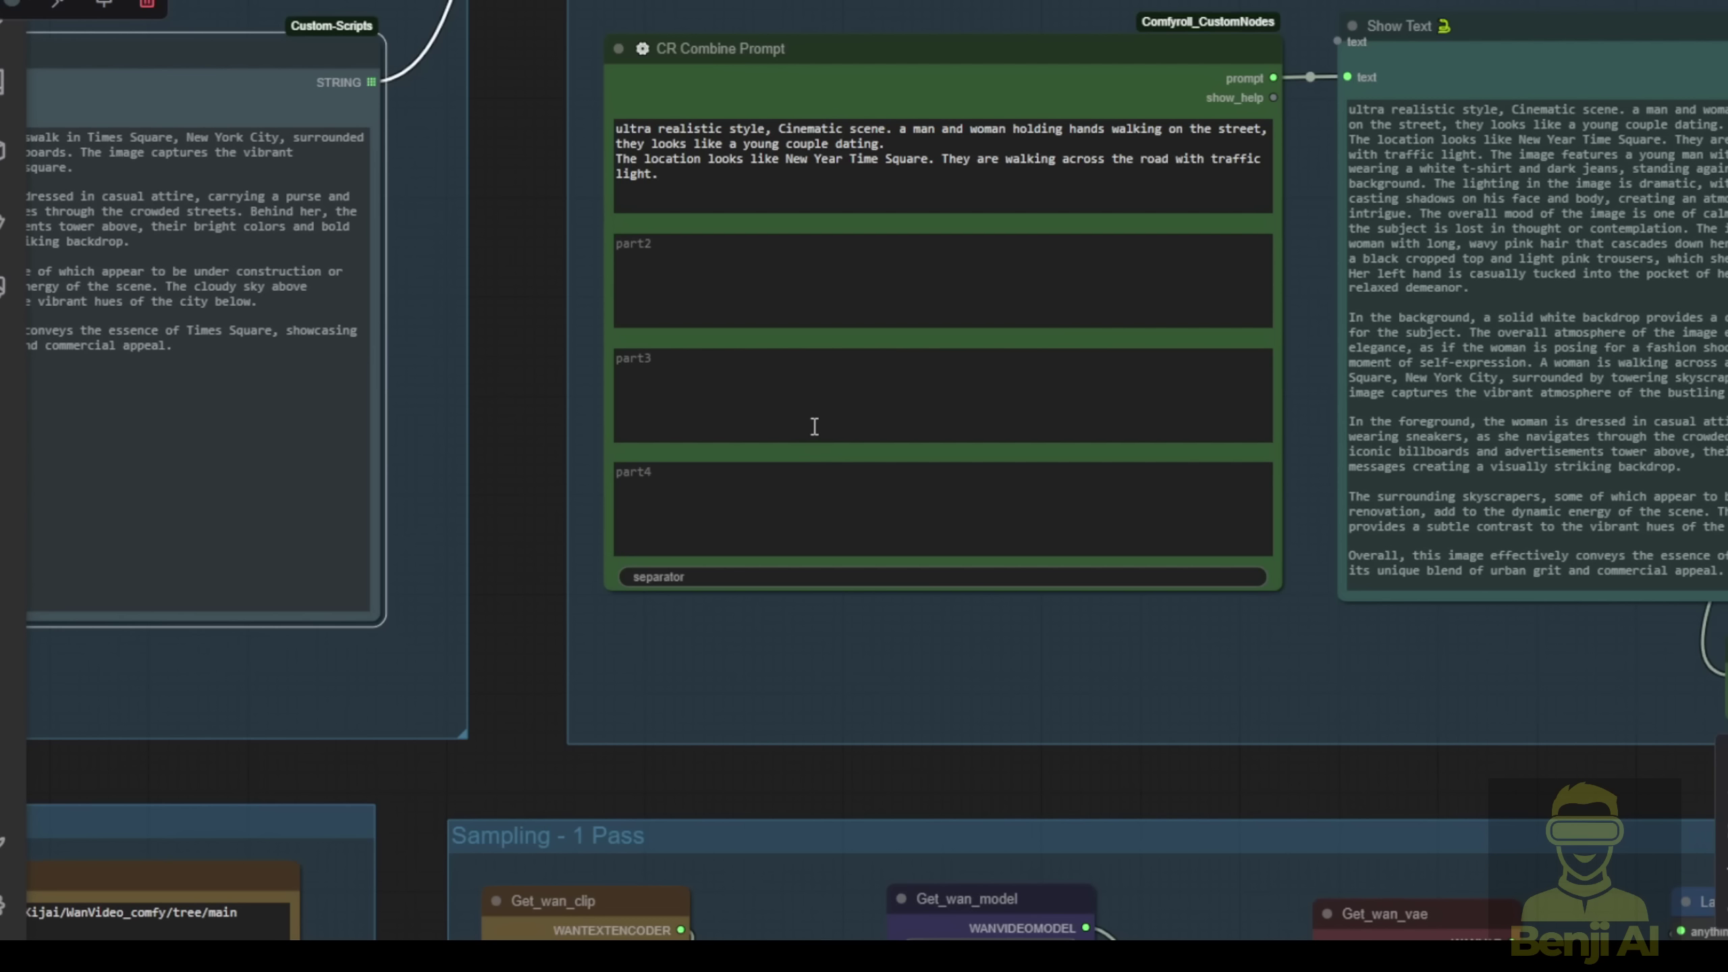
{"action": "key", "text": "ctrl+a"}
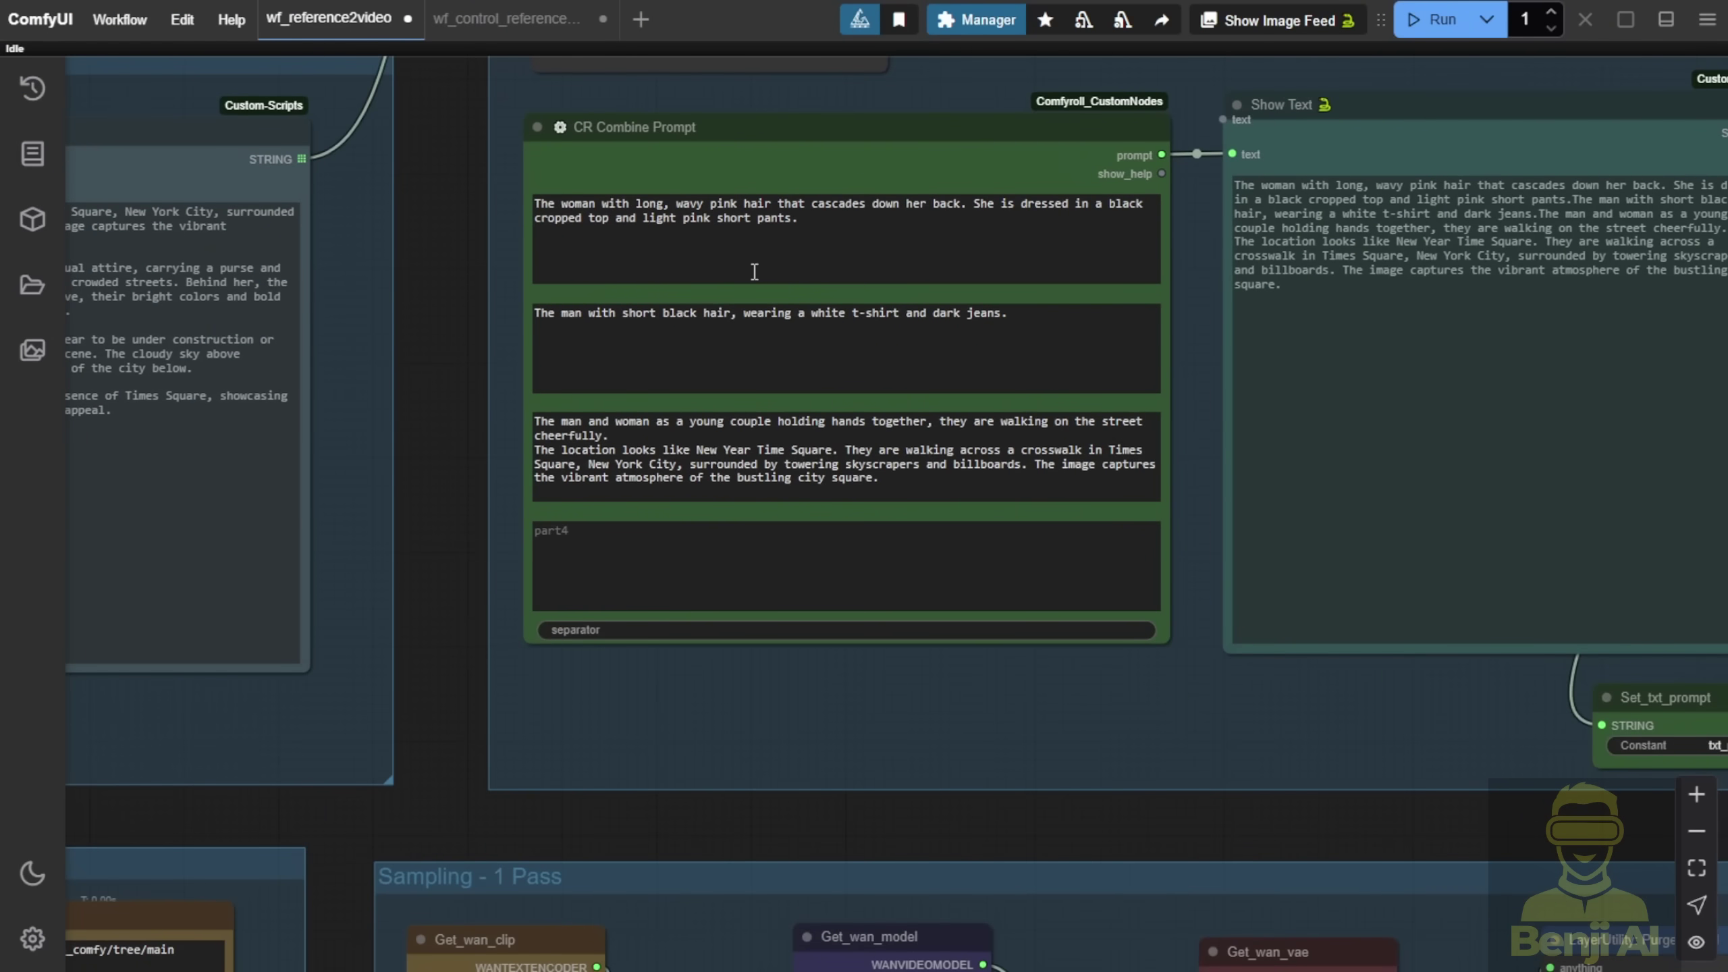
Step: Highlight and read the opening sentences on the woman's hair and clothing in the second reference image's Show Text node
{"action": "left_click_drag", "start_coordinate": [421, 173], "coordinate": [960, 539]}
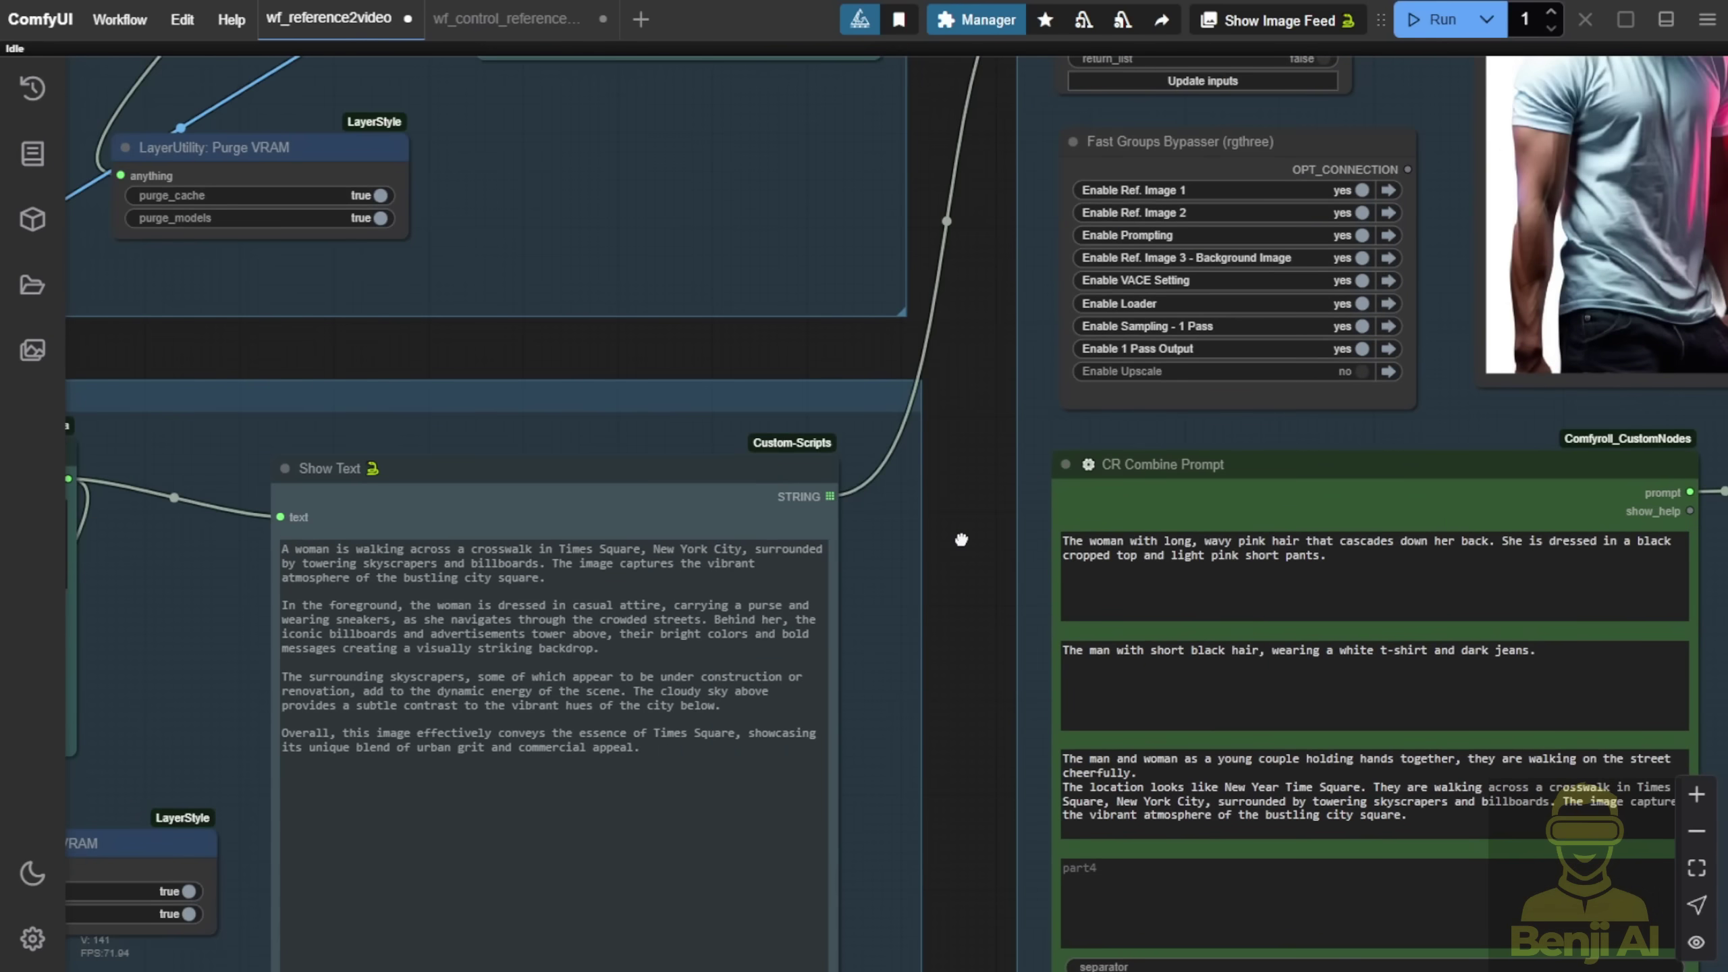
{"action": "scroll", "coordinate": [873, 439], "scroll_direction": "down", "scroll_amount": 3}
{"action": "scroll", "coordinate": [783, 281], "scroll_direction": "up", "scroll_amount": 5}
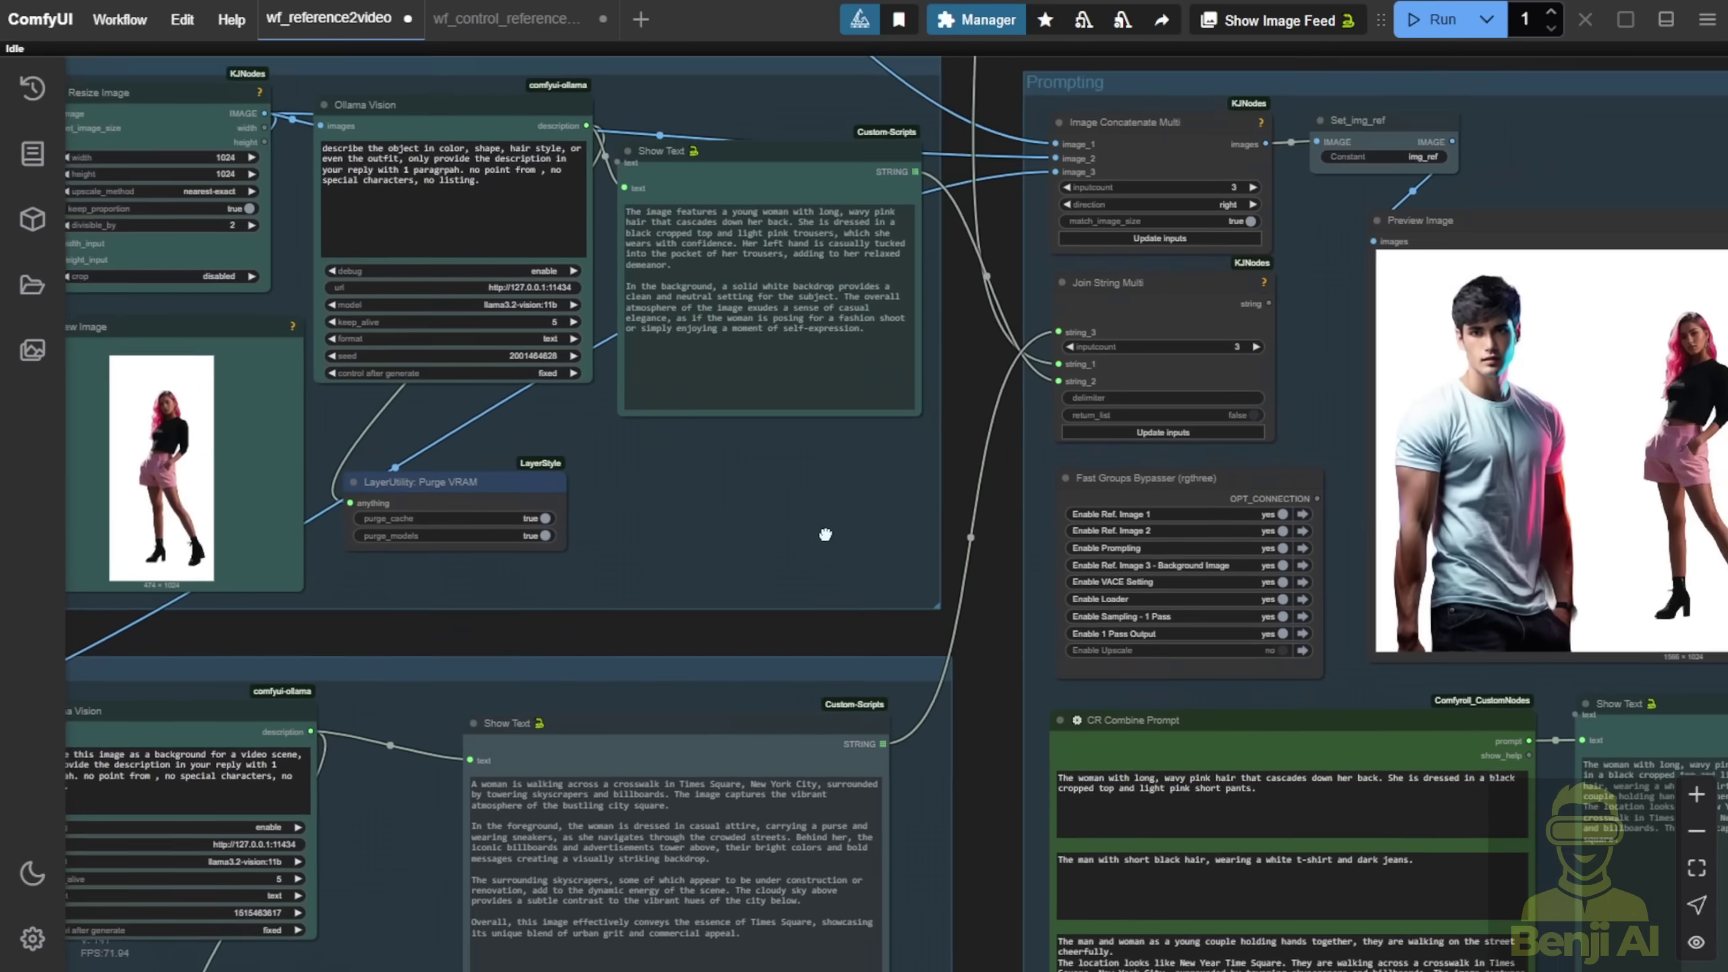
{"action": "scroll", "coordinate": [715, 450], "scroll_direction": "up", "scroll_amount": 4}
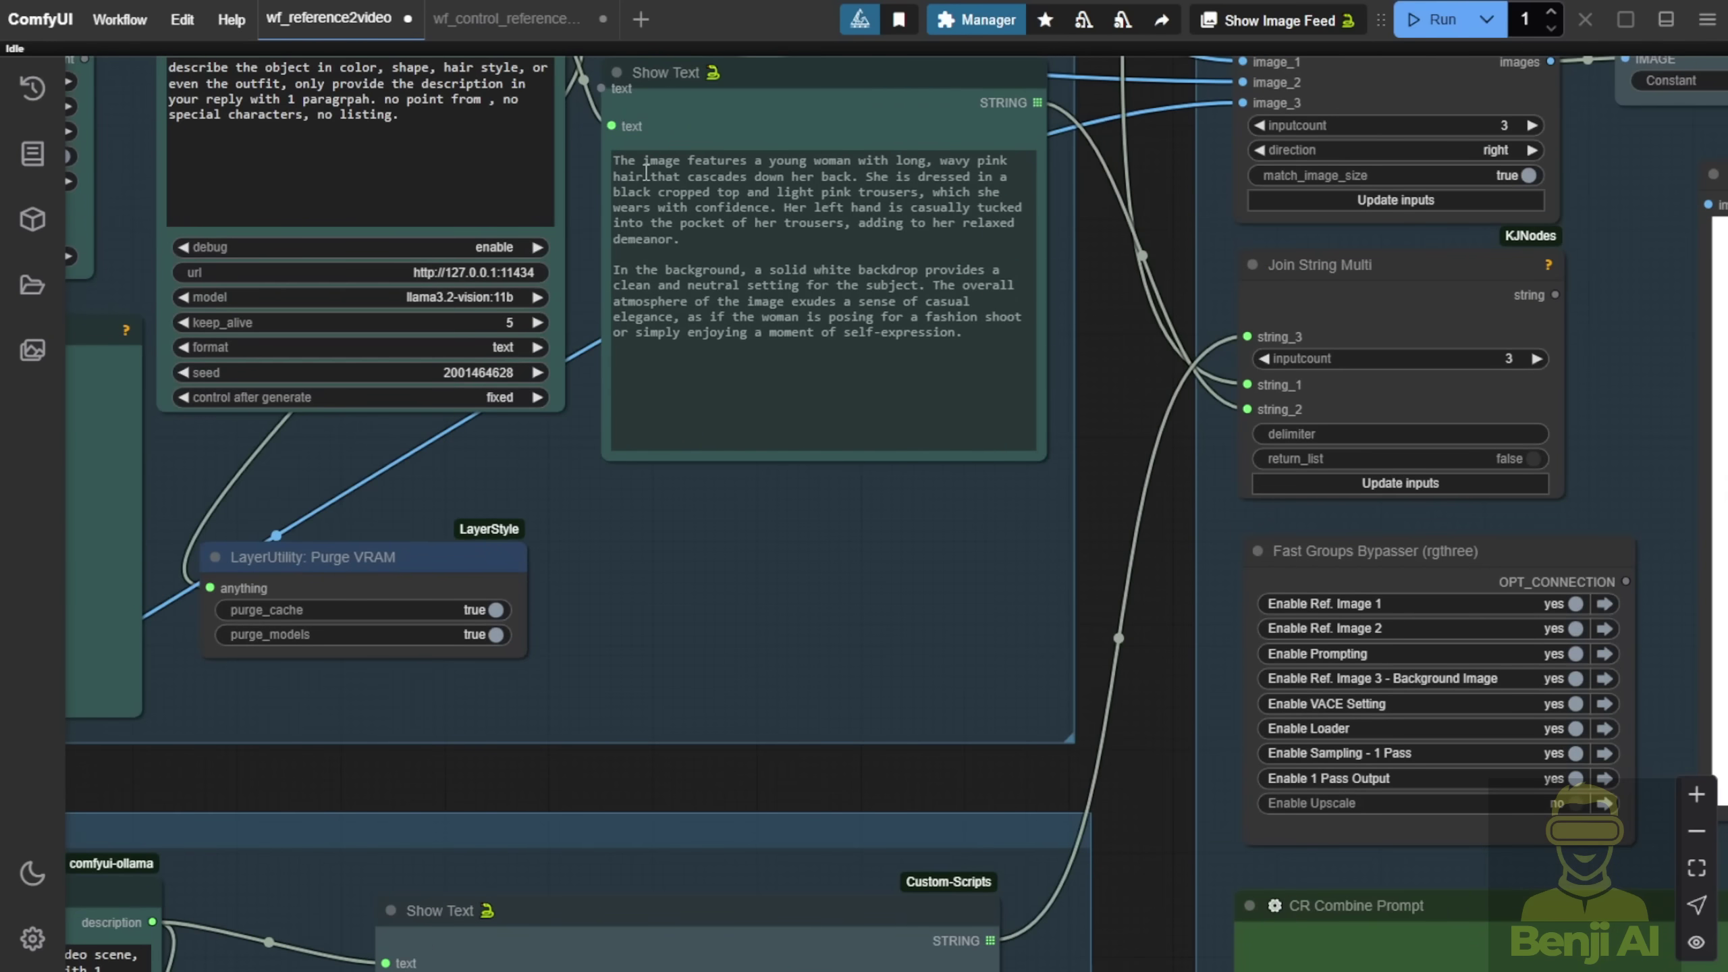
{"action": "left_click_drag", "start_coordinate": [616, 161], "coordinate": [920, 192]}
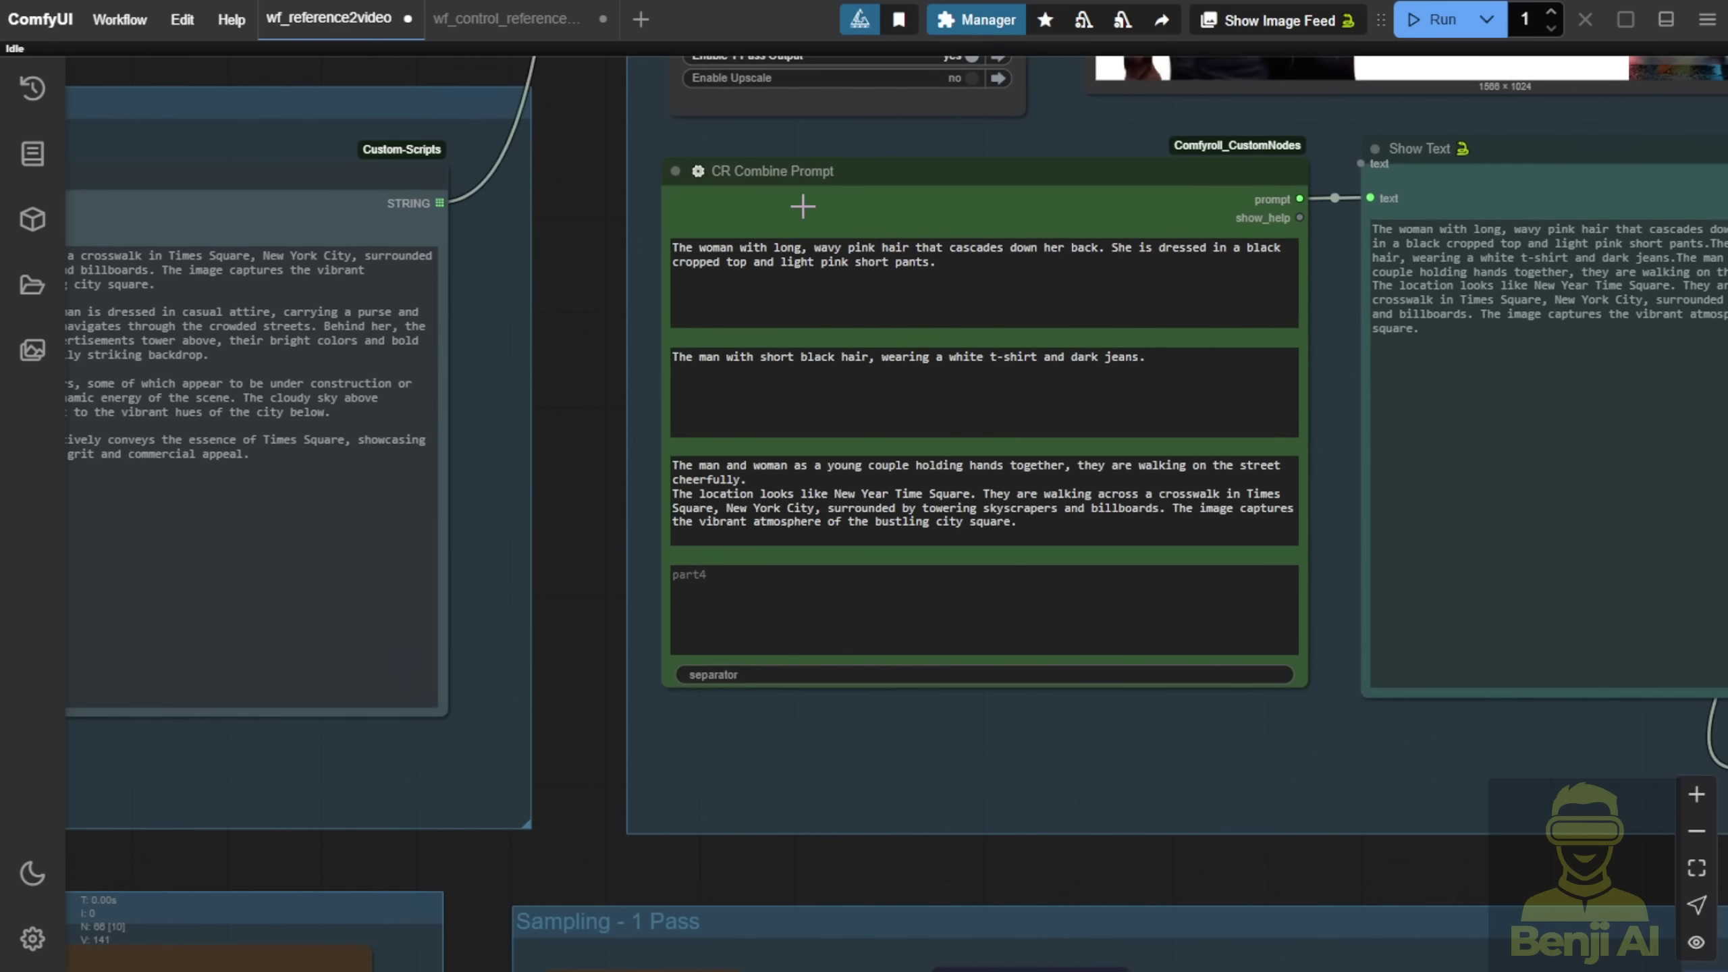
Step: Review the woman's and the man's descriptions in the first two parts of CR Combine Prompt
{"action": "left_click", "coordinate": [754, 184]}
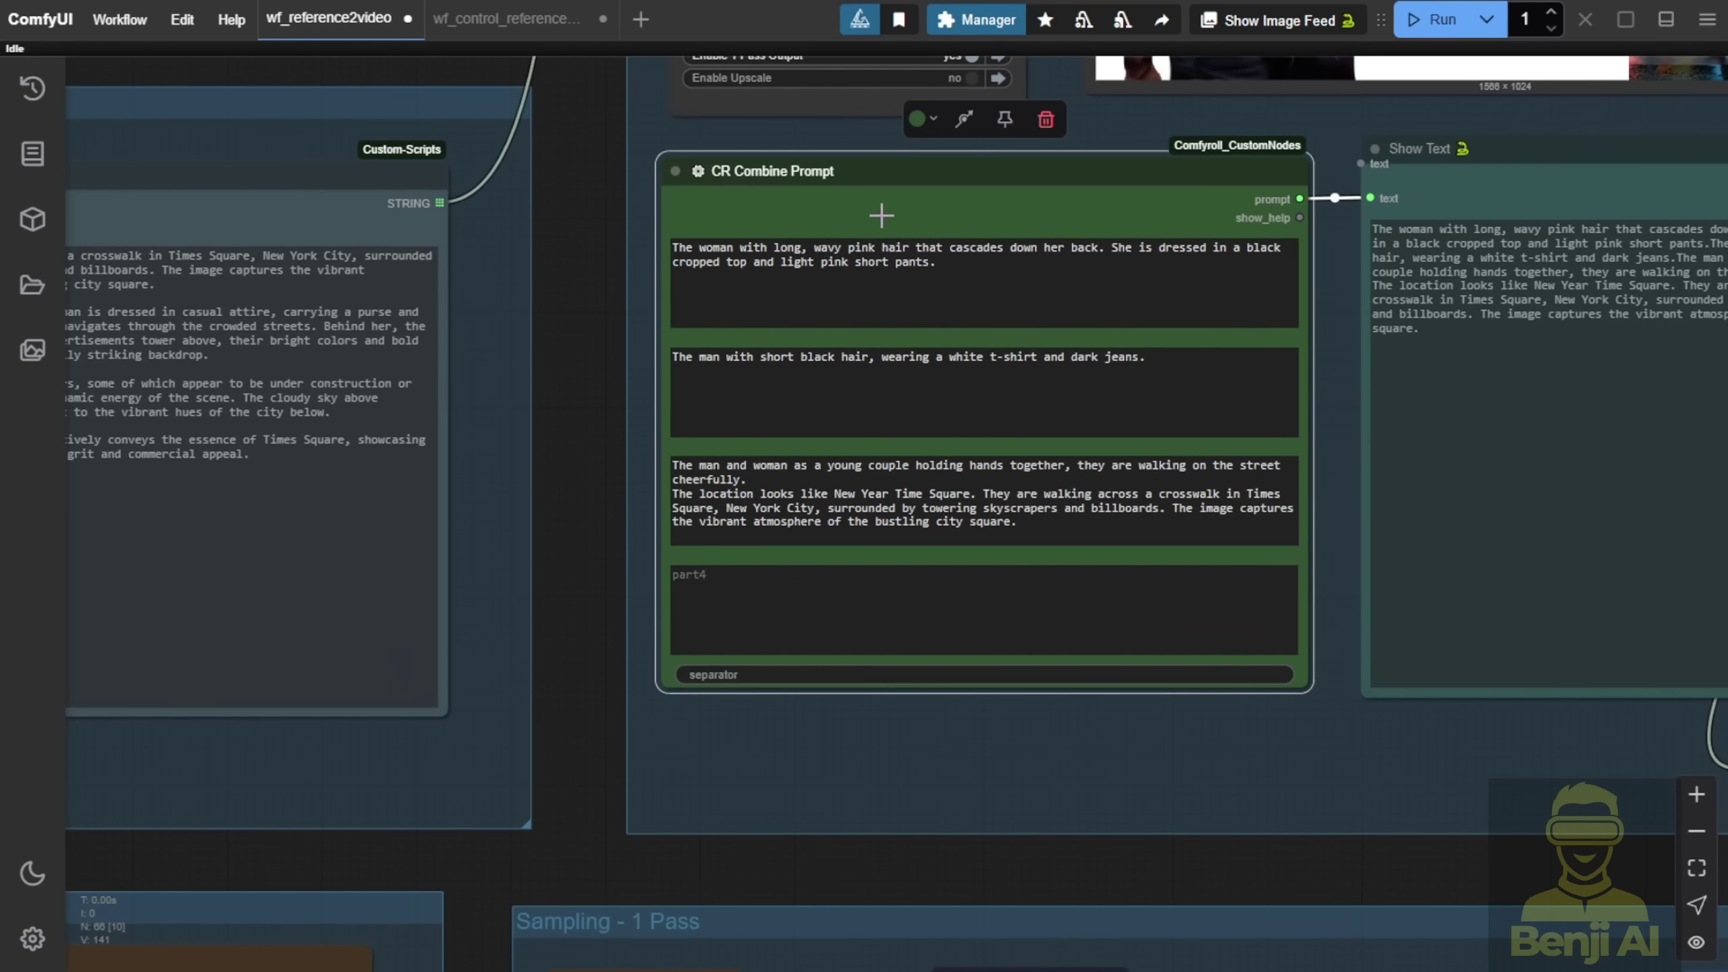
{"action": "scroll", "coordinate": [1026, 333], "scroll_direction": "up", "scroll_amount": 3}
{"action": "left_click", "coordinate": [636, 245]}
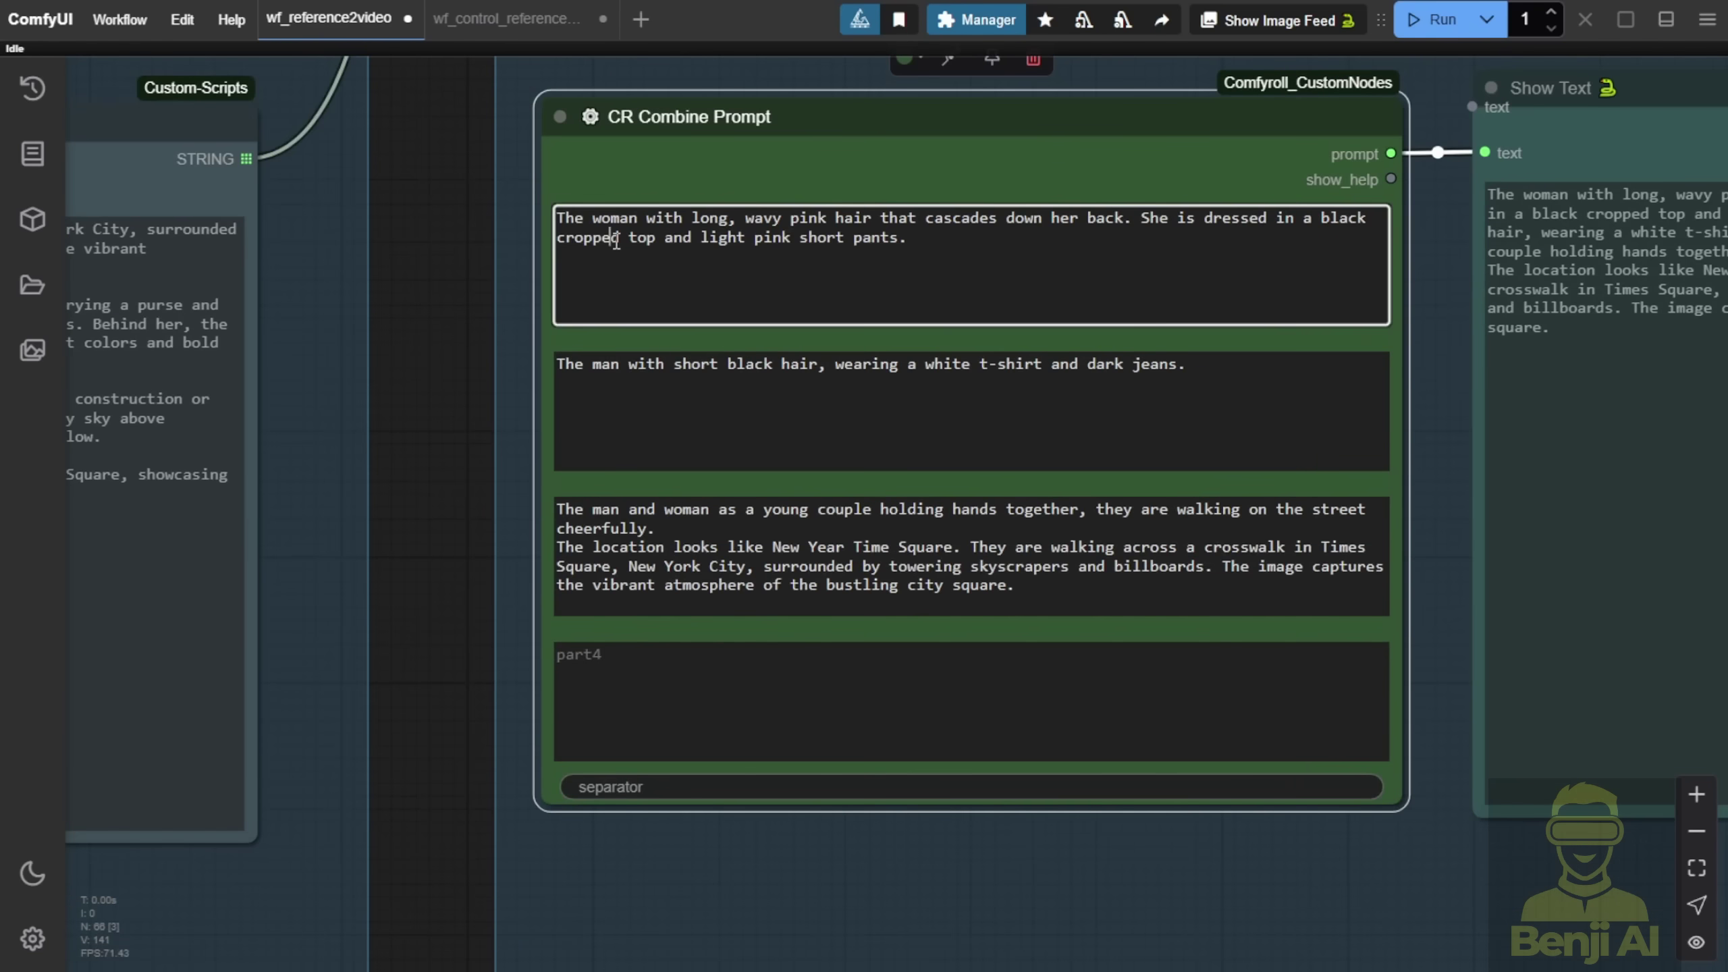
{"action": "left_click", "coordinate": [728, 440]}
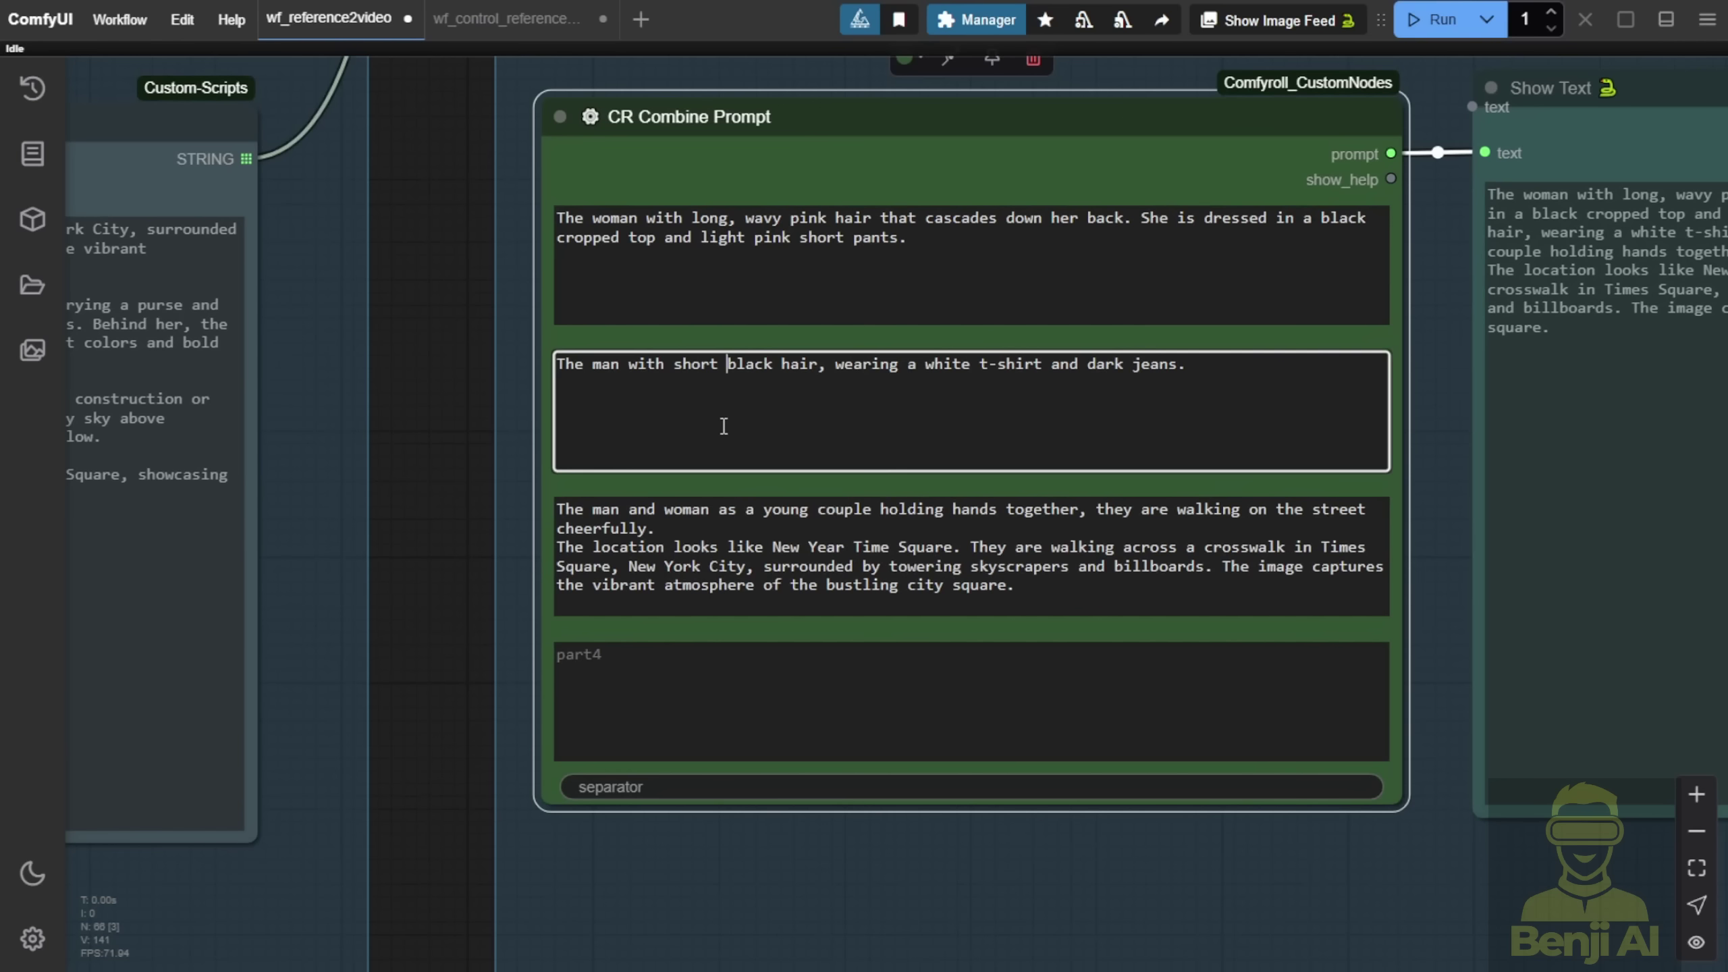
Step: Examine the third part of CR Combine Prompt, highlighting the sentence about the couple holding hands and walking on the street
{"action": "left_click", "coordinate": [636, 547]}
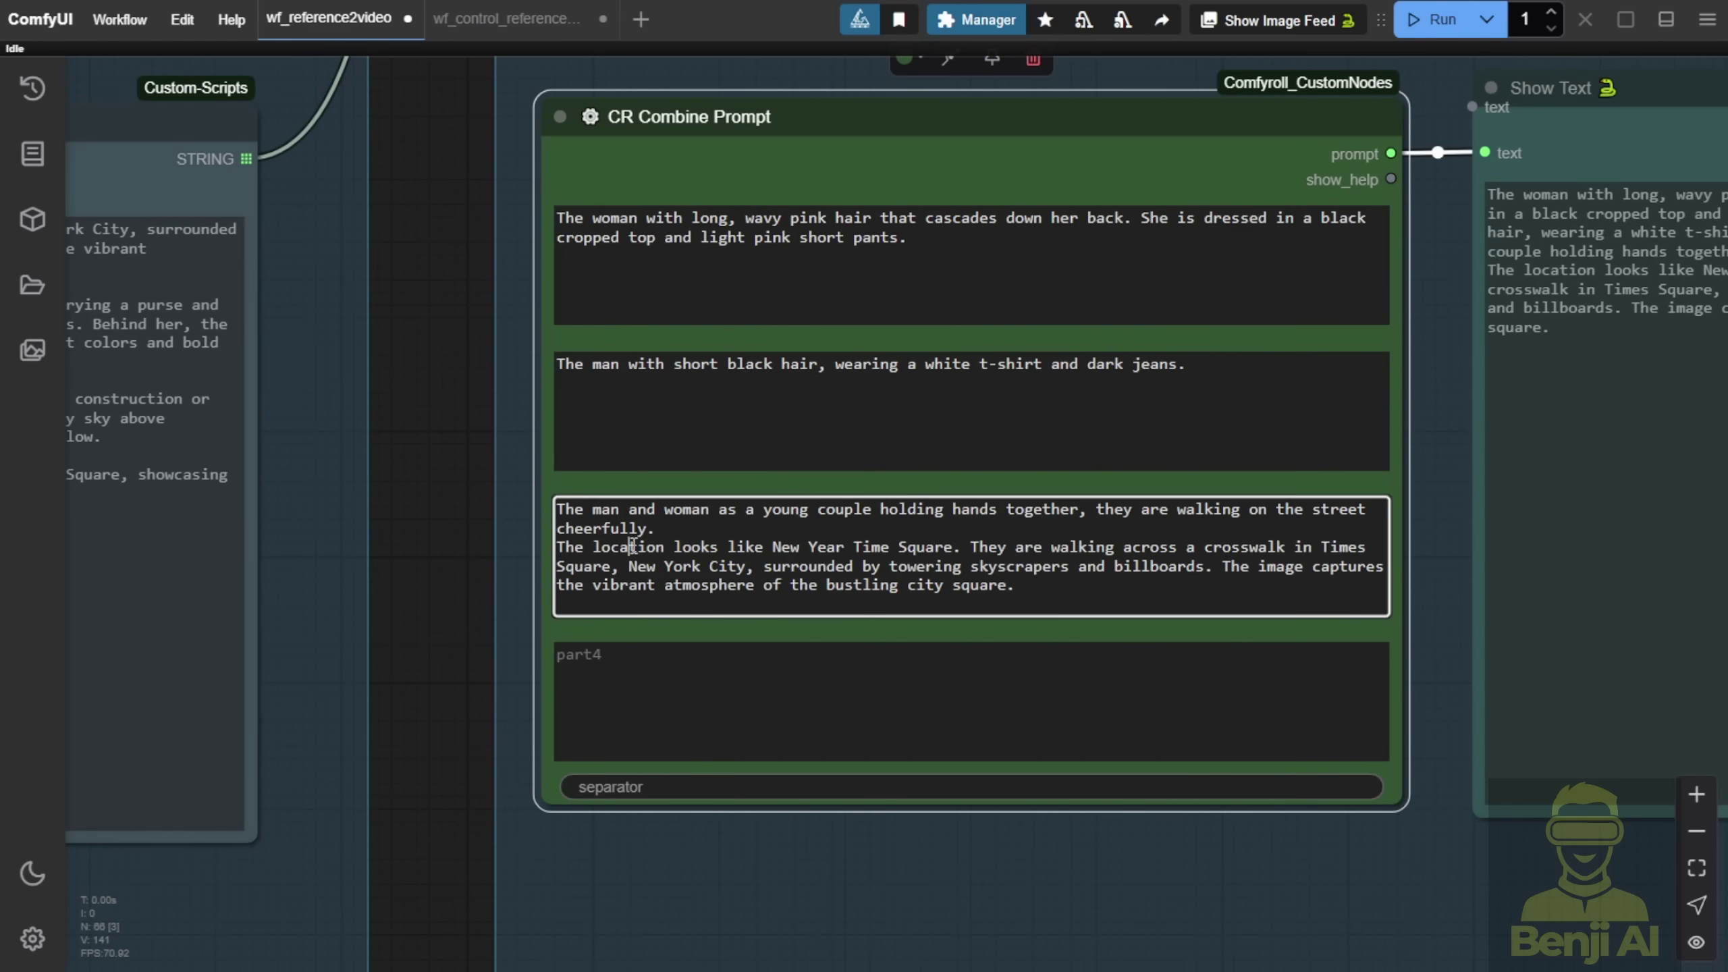
{"action": "left_click", "coordinate": [457, 582]}
{"action": "left_click_drag", "start_coordinate": [455, 580], "coordinate": [360, 385]}
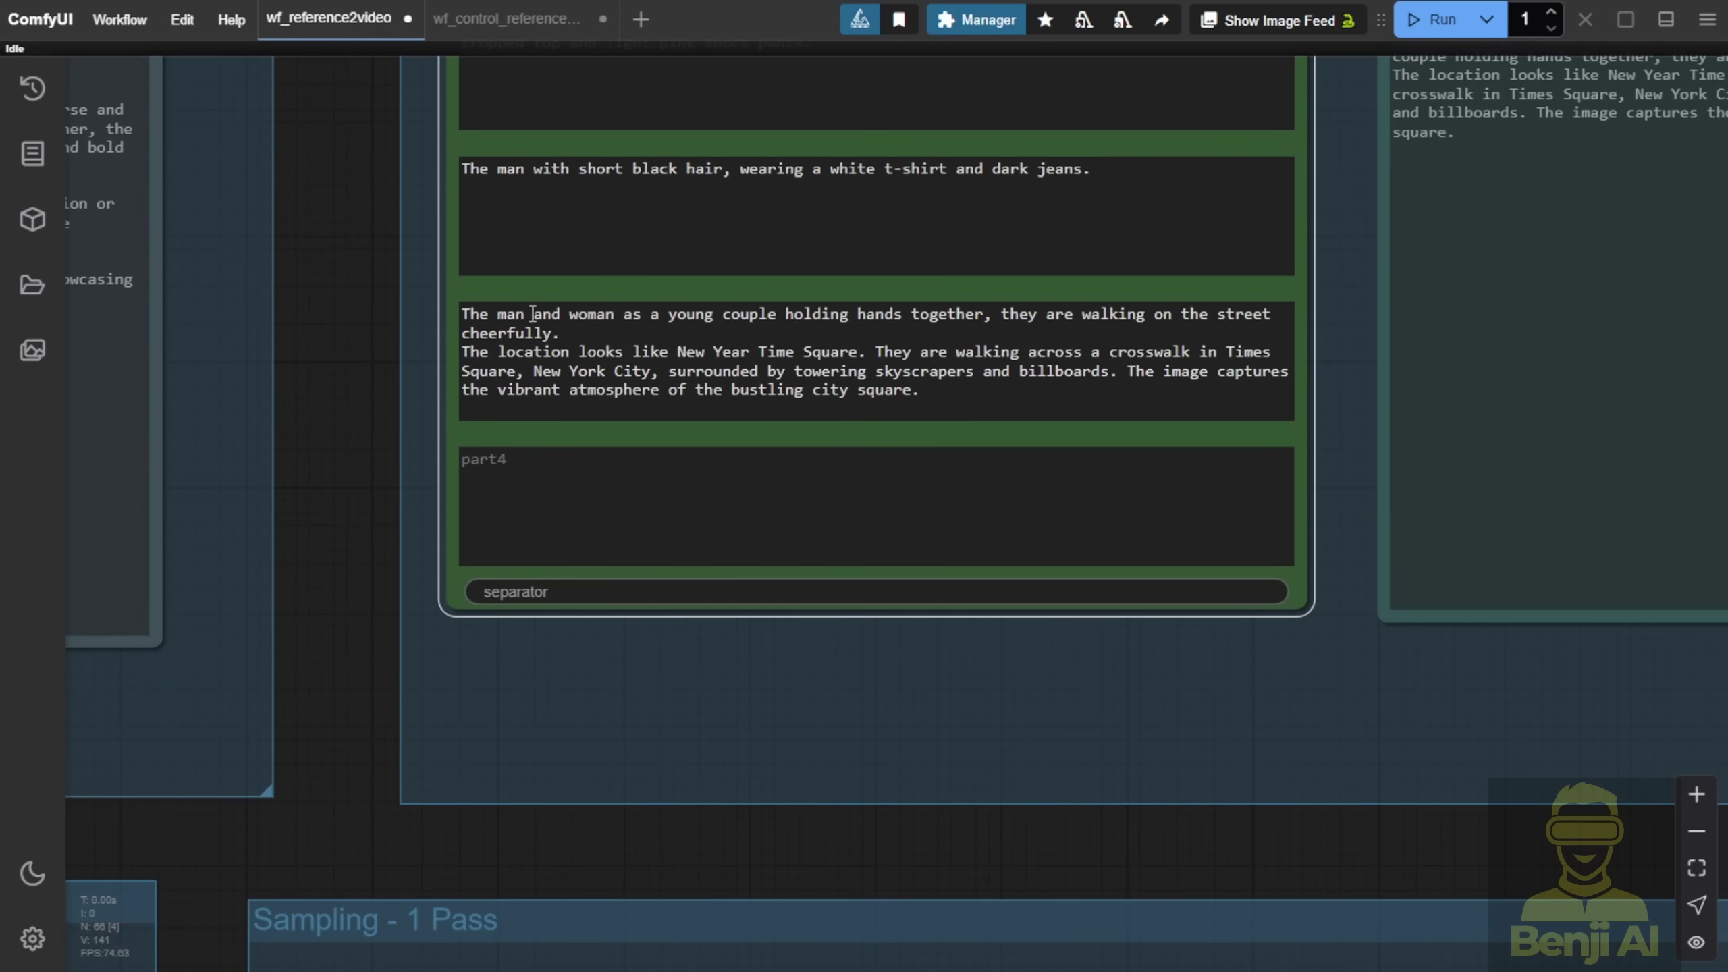
{"action": "left_click_drag", "start_coordinate": [463, 315], "coordinate": [946, 407]}
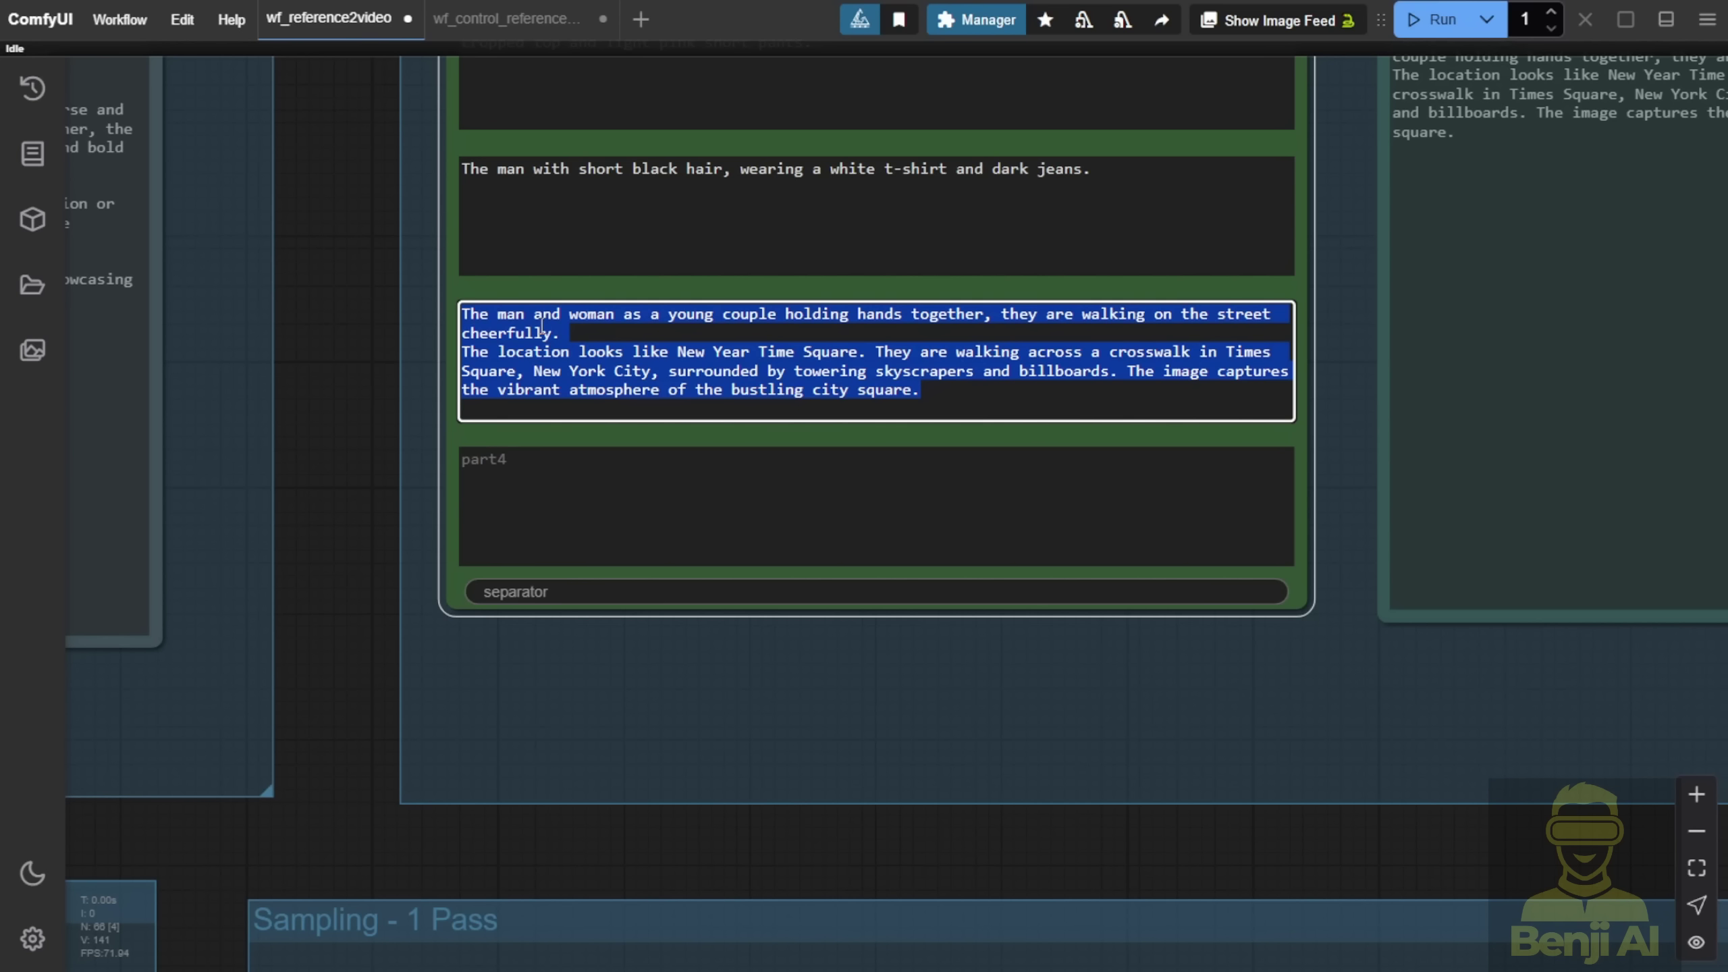
{"action": "left_click", "coordinate": [589, 327]}
{"action": "left_click_drag", "start_coordinate": [574, 329], "coordinate": [443, 324]}
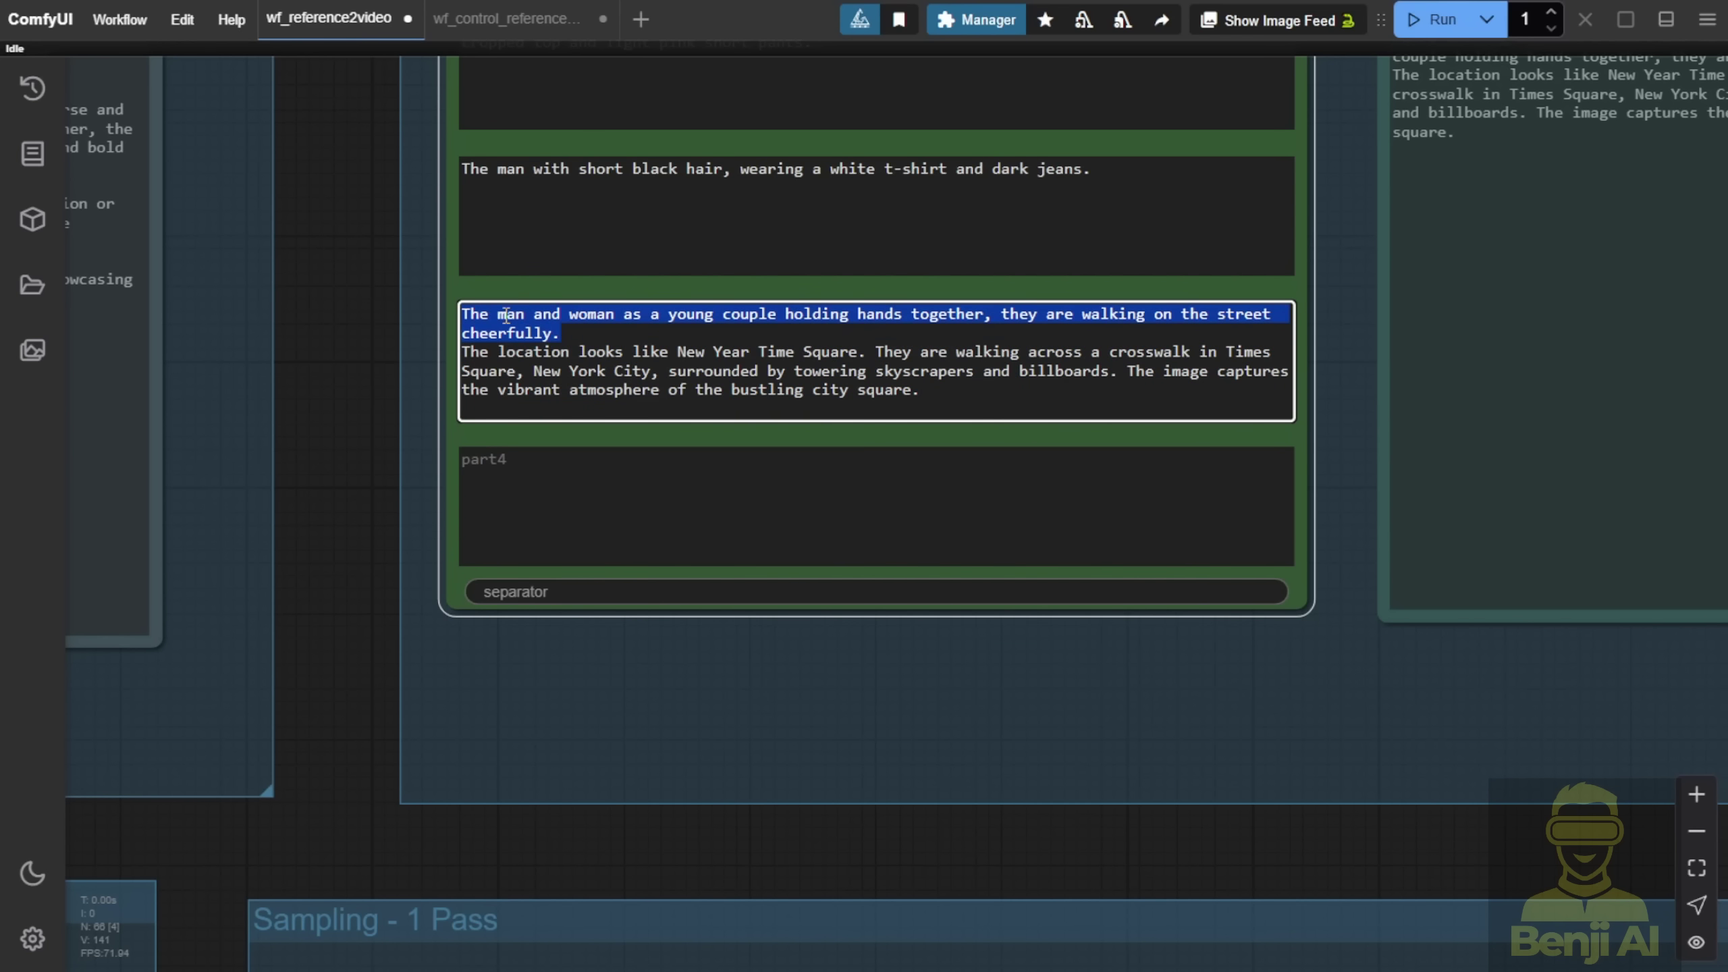
Step: Highlight the Times Square passage in the background image's Show Text node and compare it with the scene text in CR Combine Prompt
{"action": "scroll", "coordinate": [506, 316], "scroll_direction": "down", "scroll_amount": 4}
{"action": "scroll", "coordinate": [544, 147], "scroll_direction": "up", "scroll_amount": 5}
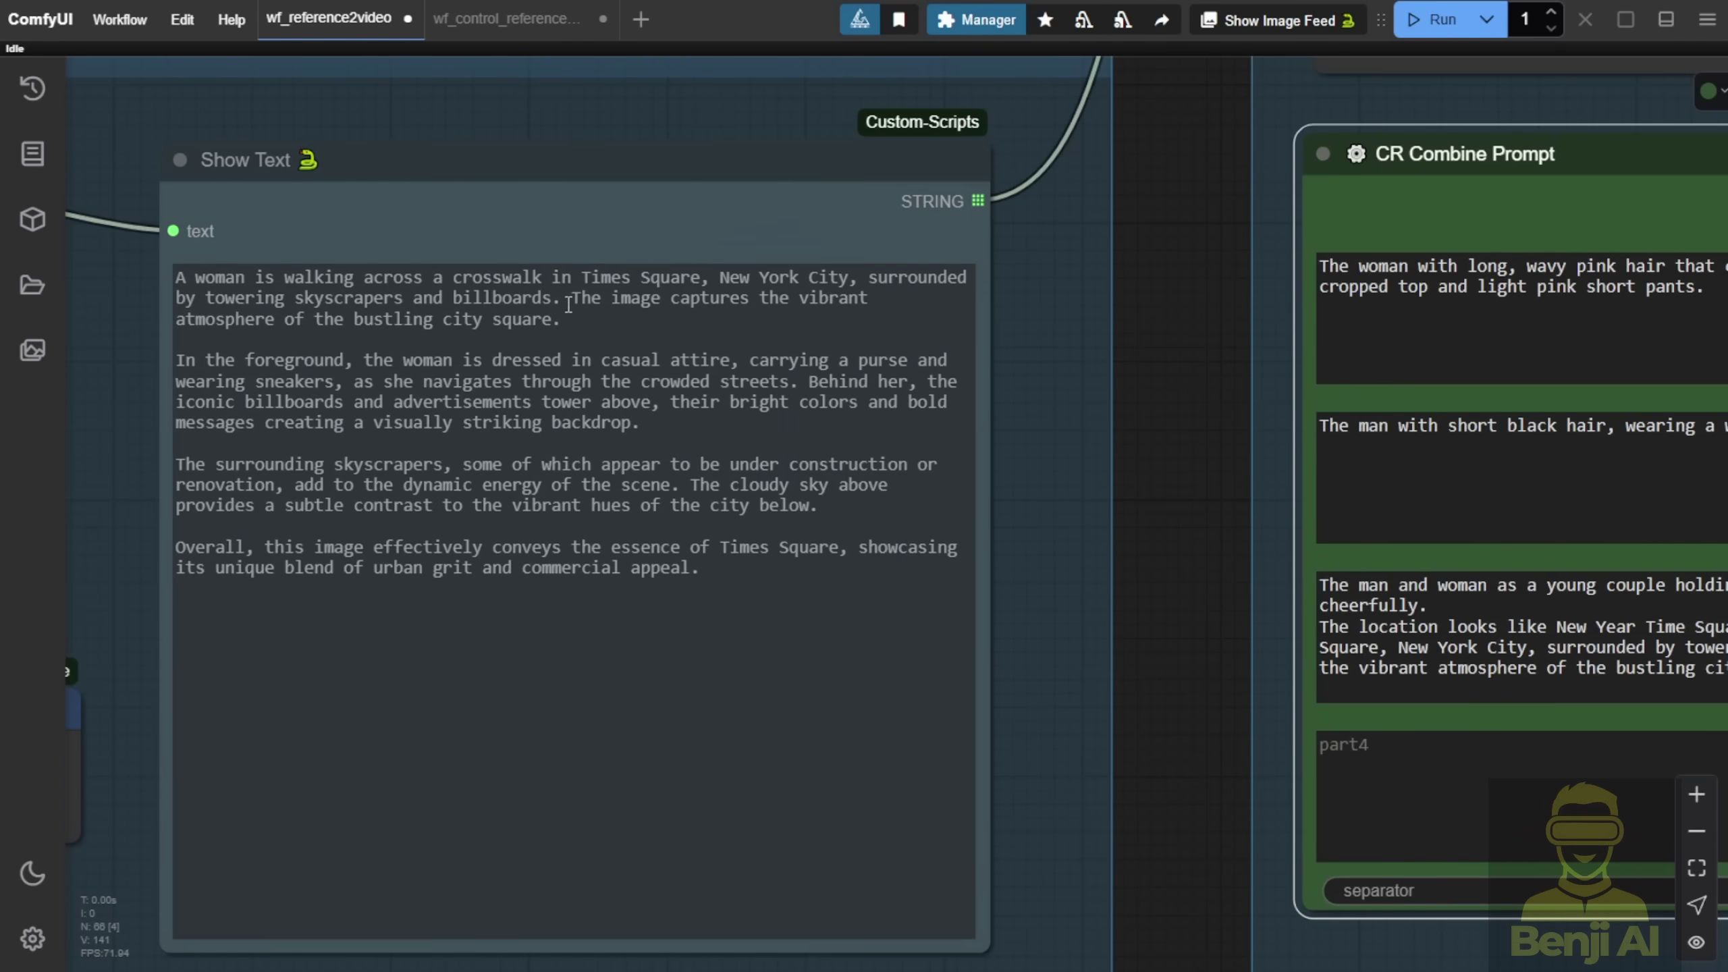
{"action": "left_click_drag", "start_coordinate": [557, 280], "coordinate": [770, 310]}
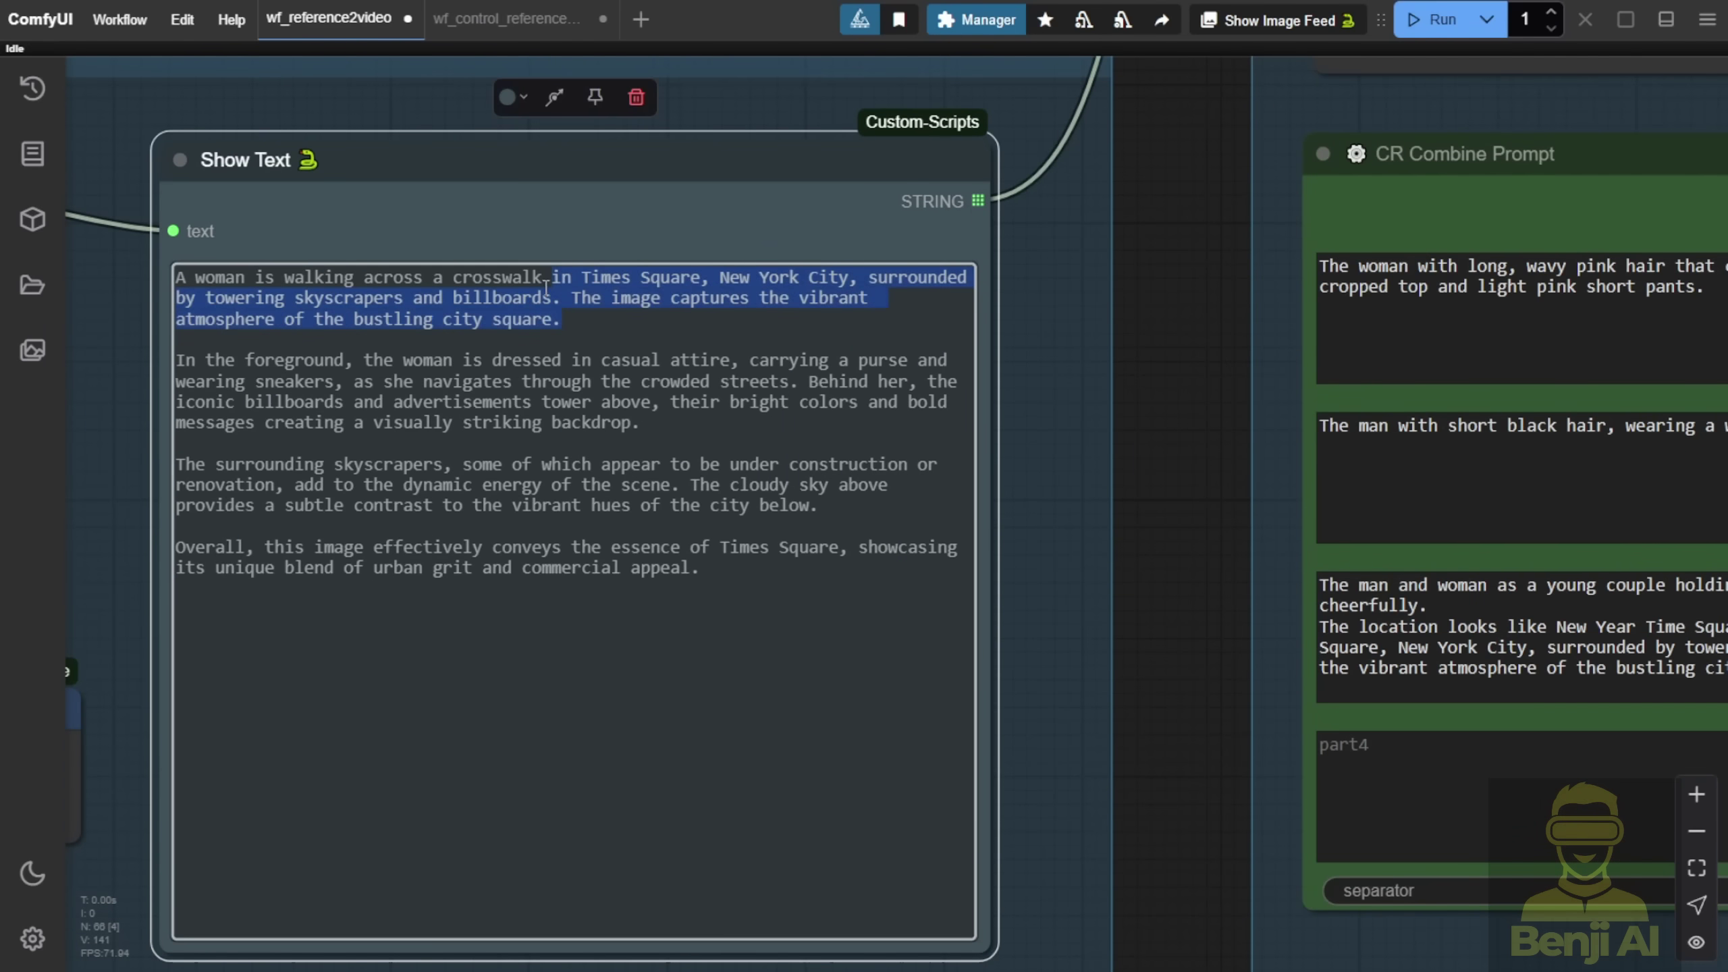
{"action": "left_click_drag", "start_coordinate": [1134, 603], "coordinate": [344, 270]}
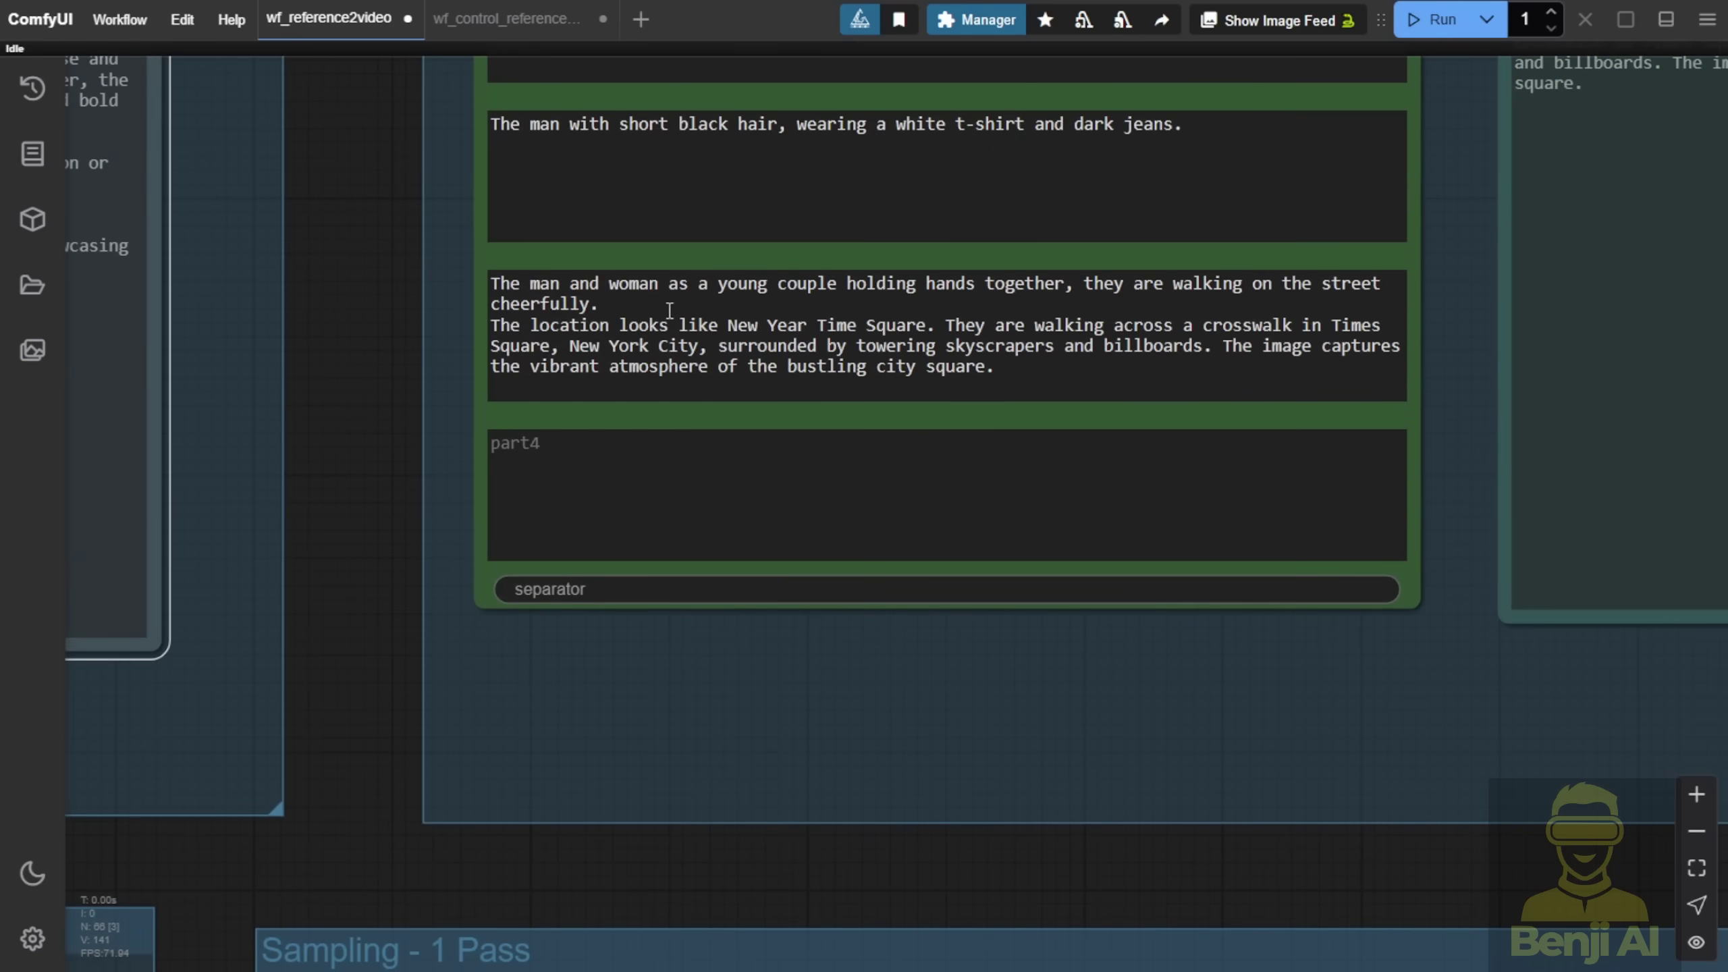
Step: Inspect the video of the couple generated from the revised prompt in the 1 Pass Output group's Video Combine node
{"action": "scroll", "coordinate": [1252, 687], "scroll_direction": "down", "scroll_amount": 6}
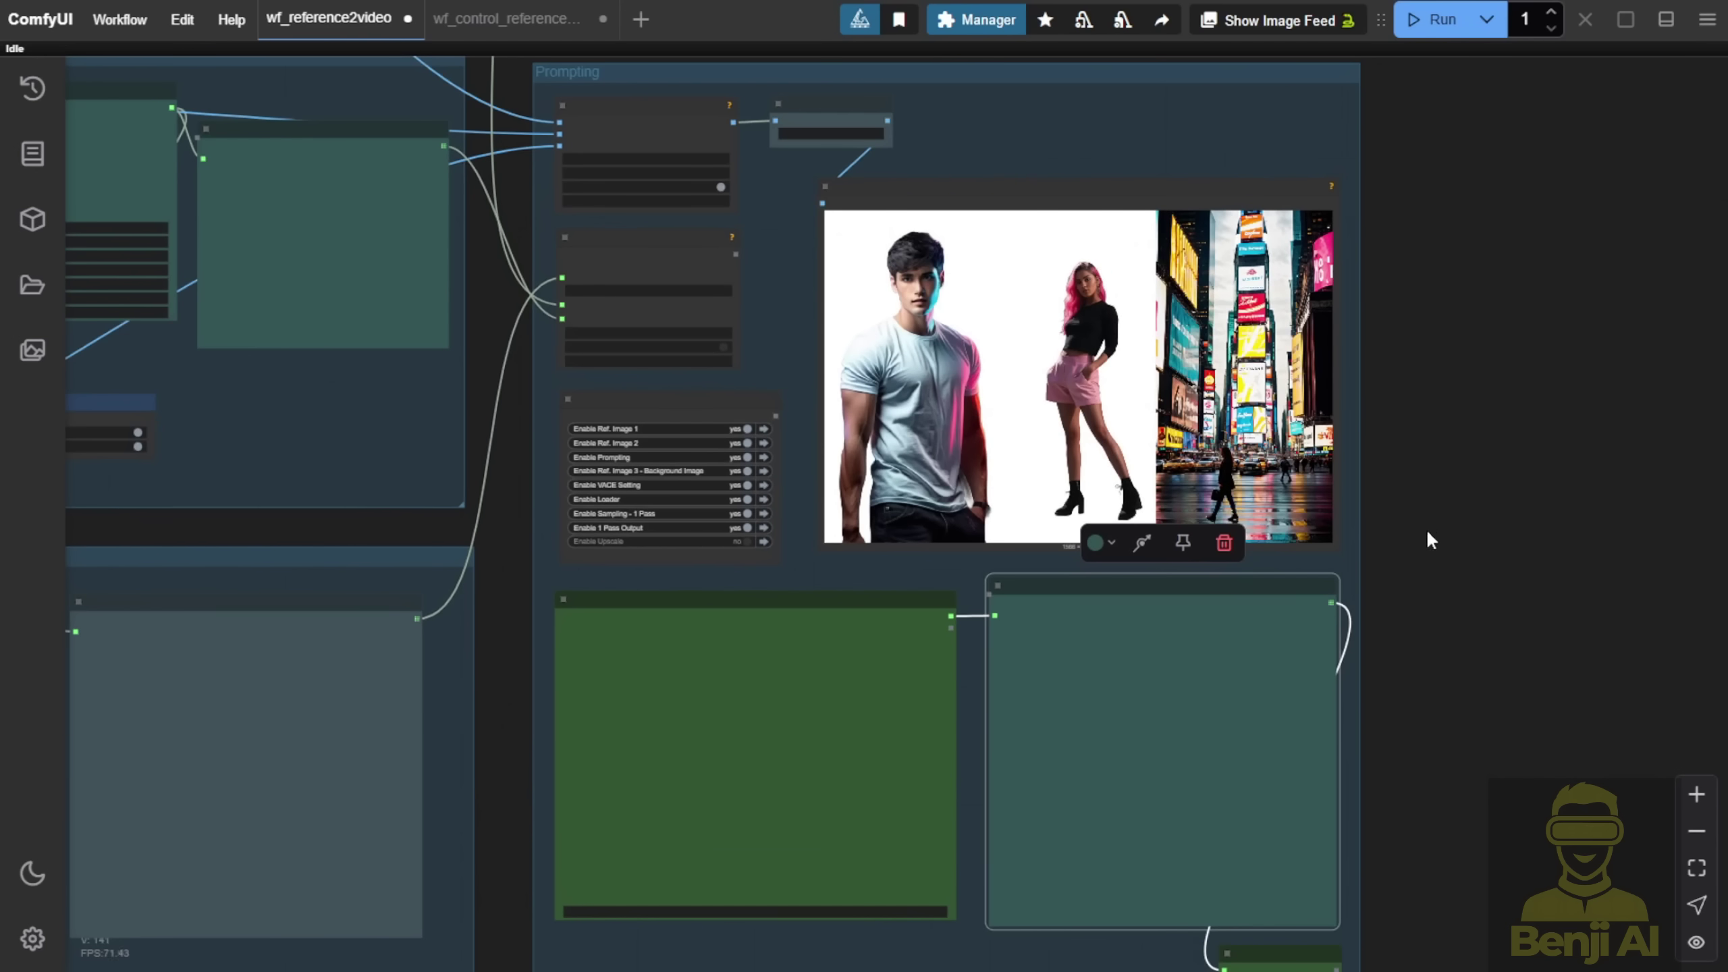
{"action": "scroll", "coordinate": [1426, 530], "scroll_direction": "down", "scroll_amount": 3}
{"action": "left_click_drag", "start_coordinate": [1485, 664], "coordinate": [1439, 247]}
{"action": "left_click_drag", "start_coordinate": [1245, 803], "coordinate": [1238, 436]}
{"action": "scroll", "coordinate": [1237, 441], "scroll_direction": "up", "scroll_amount": 3}
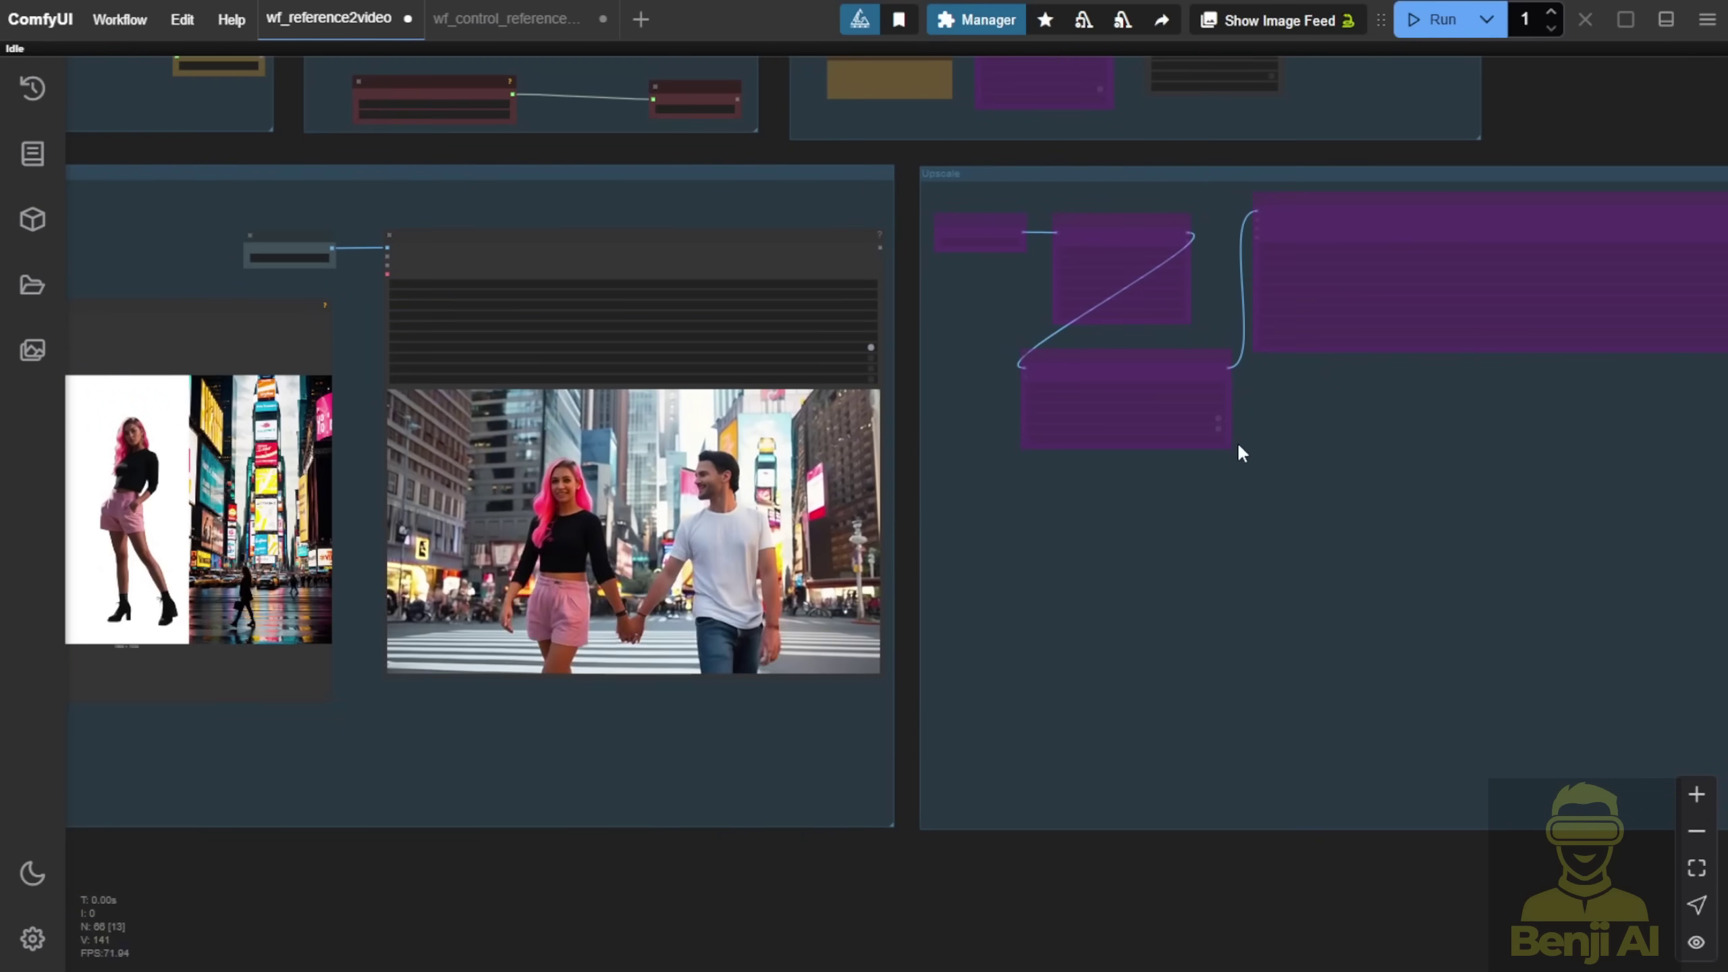
{"action": "scroll", "coordinate": [1237, 442], "scroll_direction": "down", "scroll_amount": 2}
{"action": "left_click_drag", "start_coordinate": [839, 844], "coordinate": [946, 793]}
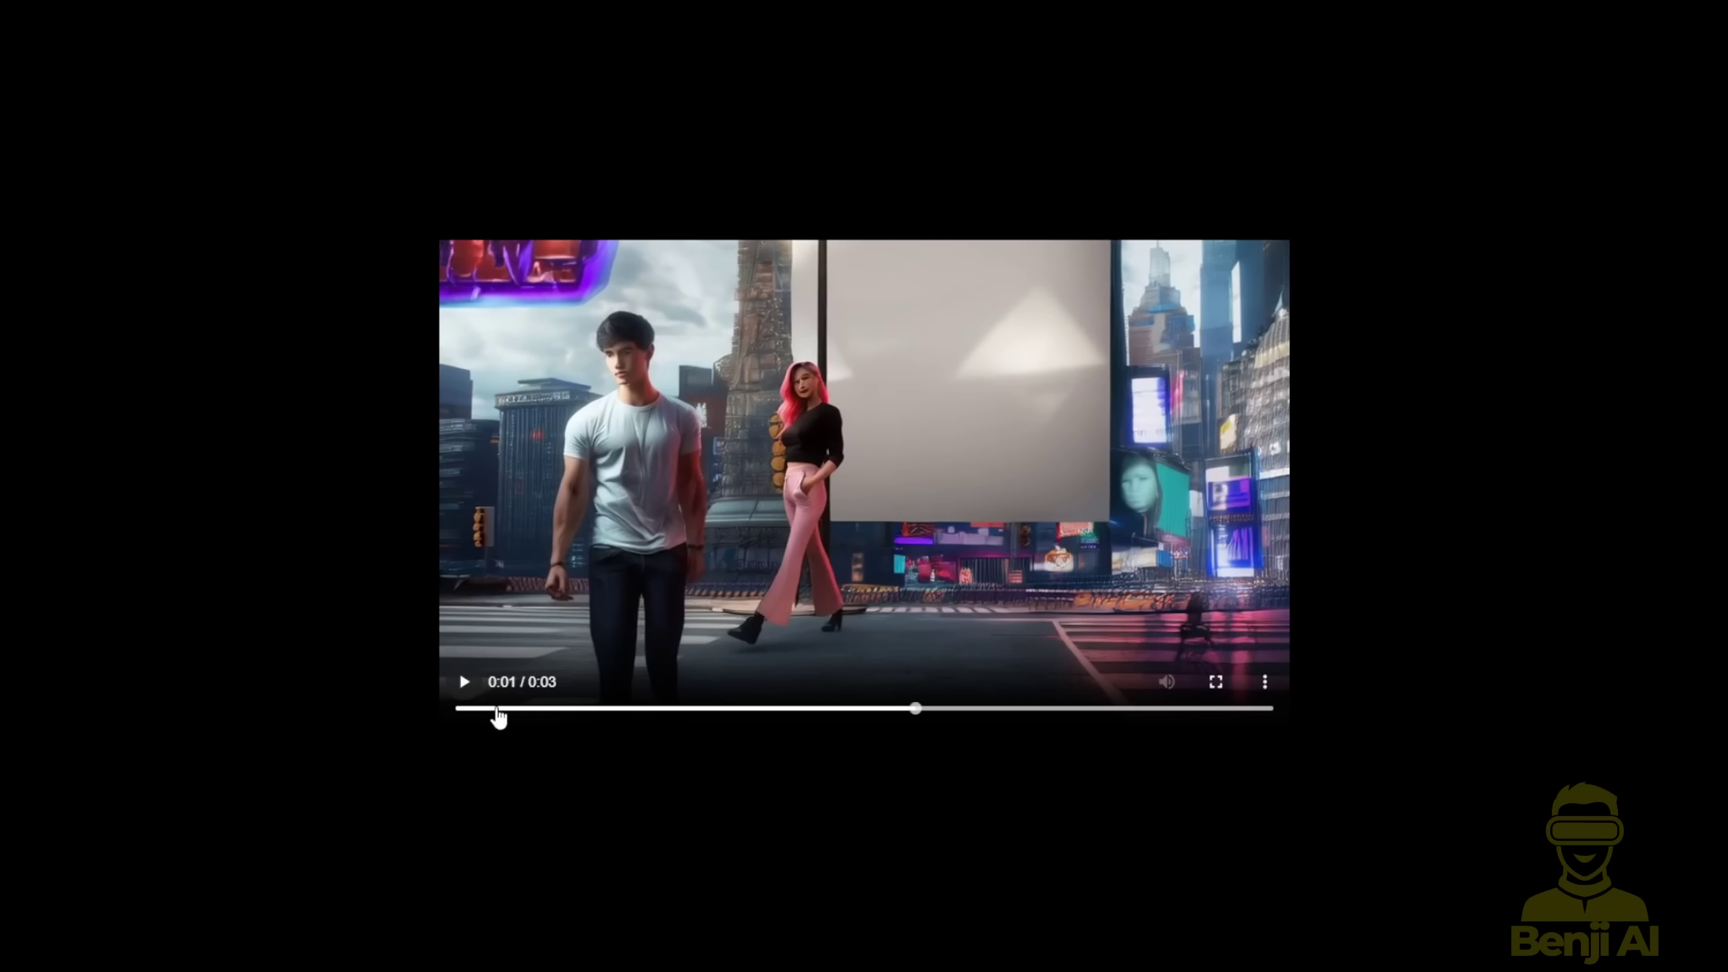
Step: Replay the earlier generated video of the man and woman at the crosswalk from the start
{"action": "left_click", "coordinate": [463, 681]}
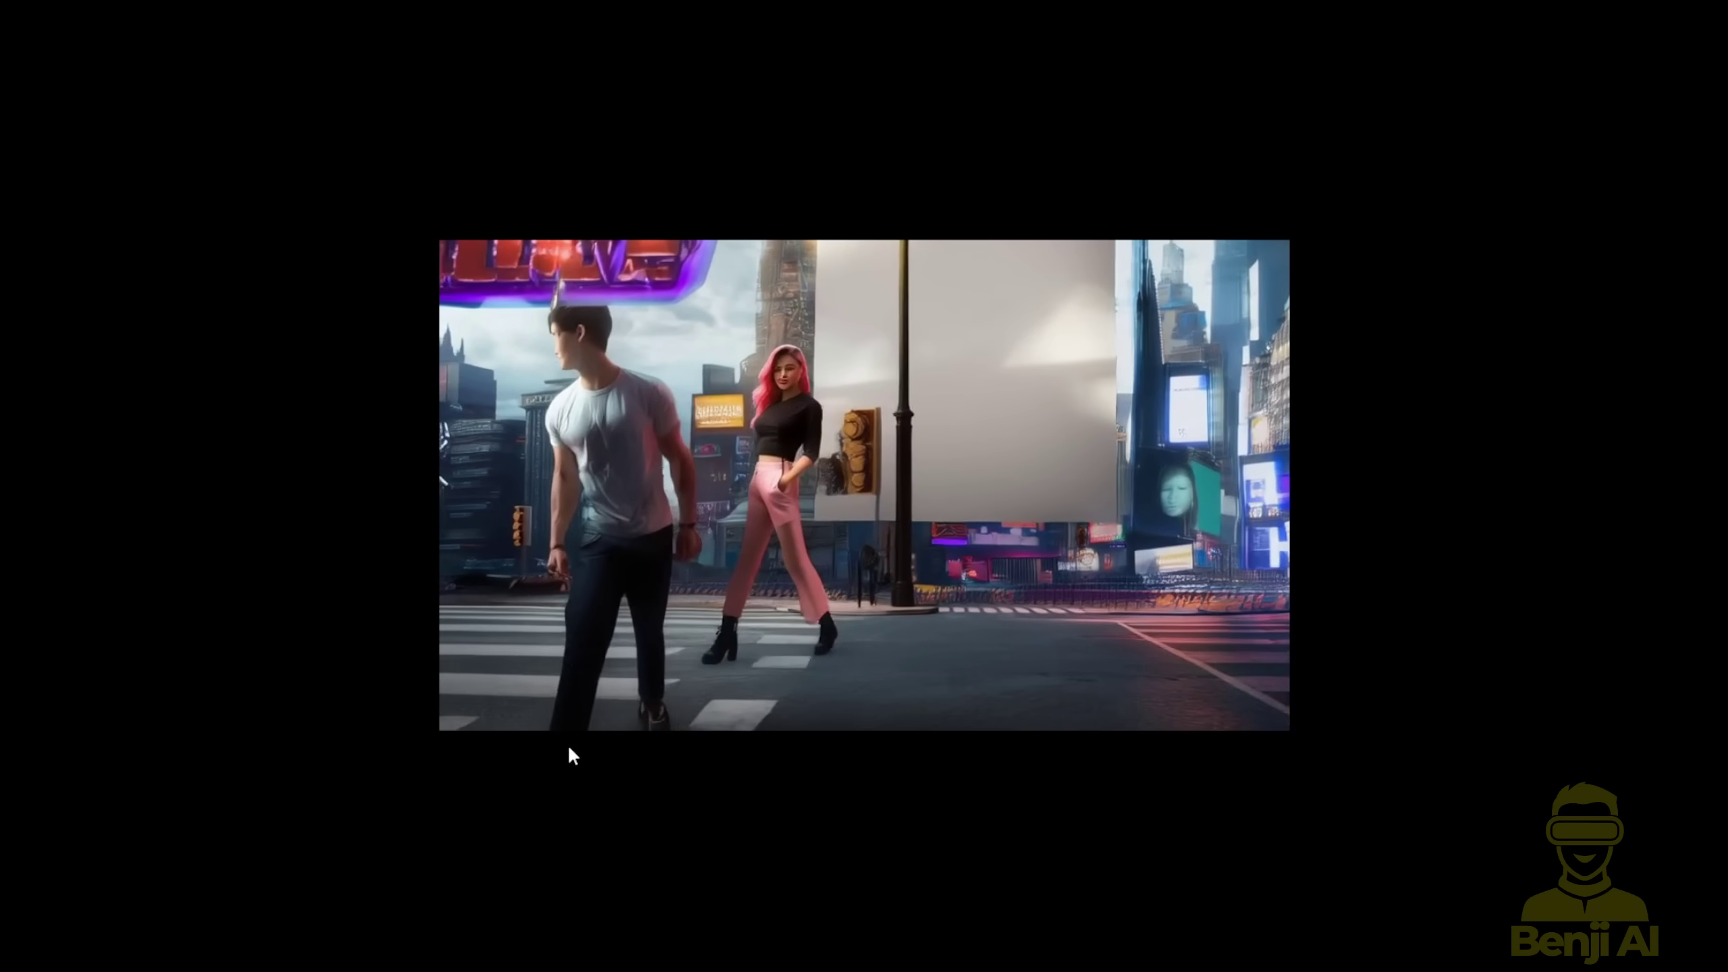
{"action": "left_click", "coordinate": [559, 708]}
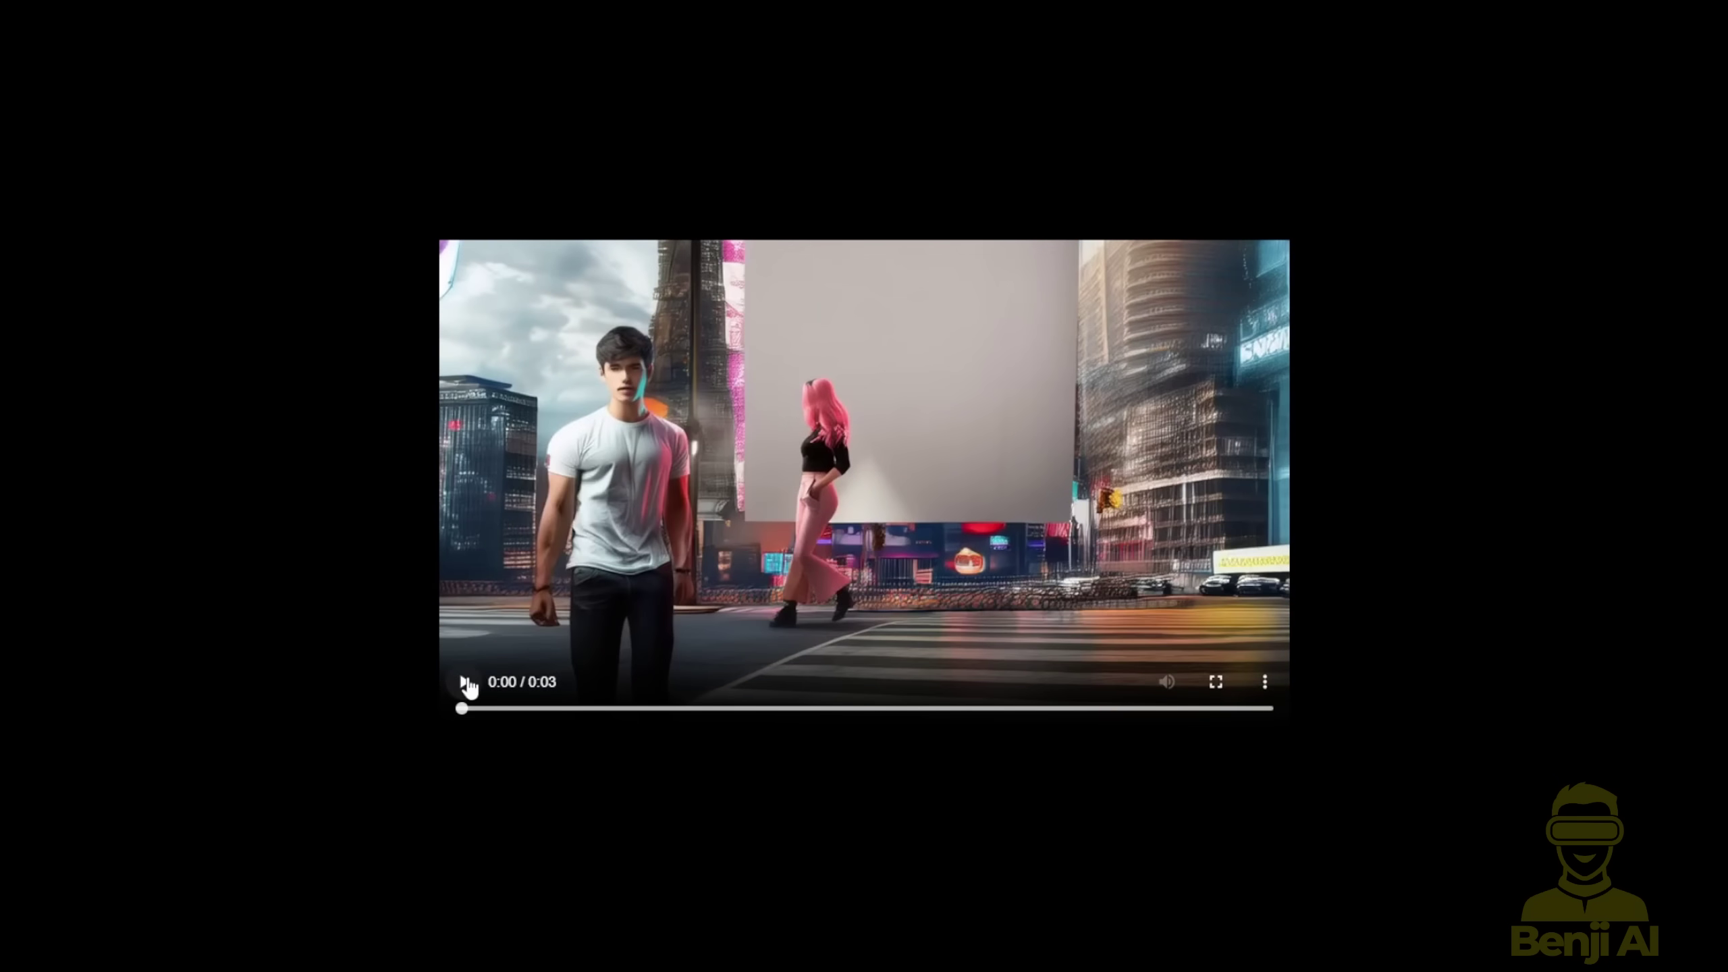
{"action": "left_click", "coordinate": [466, 683]}
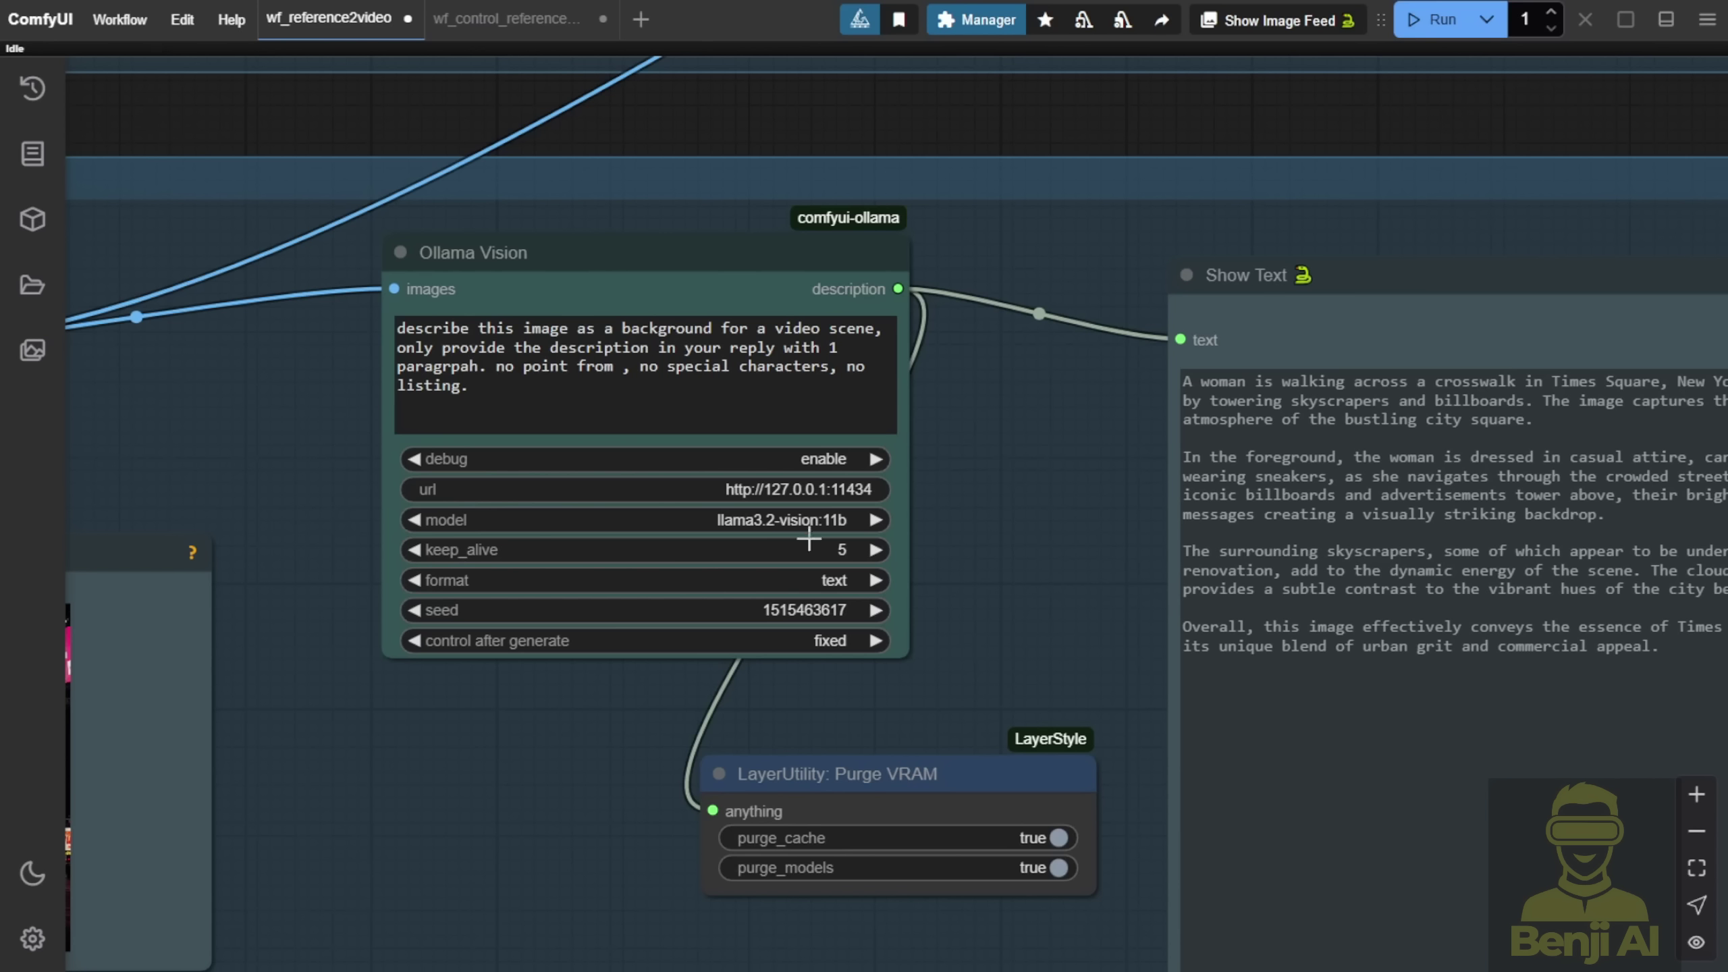
Step: Examine the background image's full description in its Show Text node and replay the earlier video for comparison
{"action": "left_click_drag", "start_coordinate": [1021, 680], "coordinate": [518, 546]}
{"action": "left_click_drag", "start_coordinate": [754, 266], "coordinate": [856, 524]}
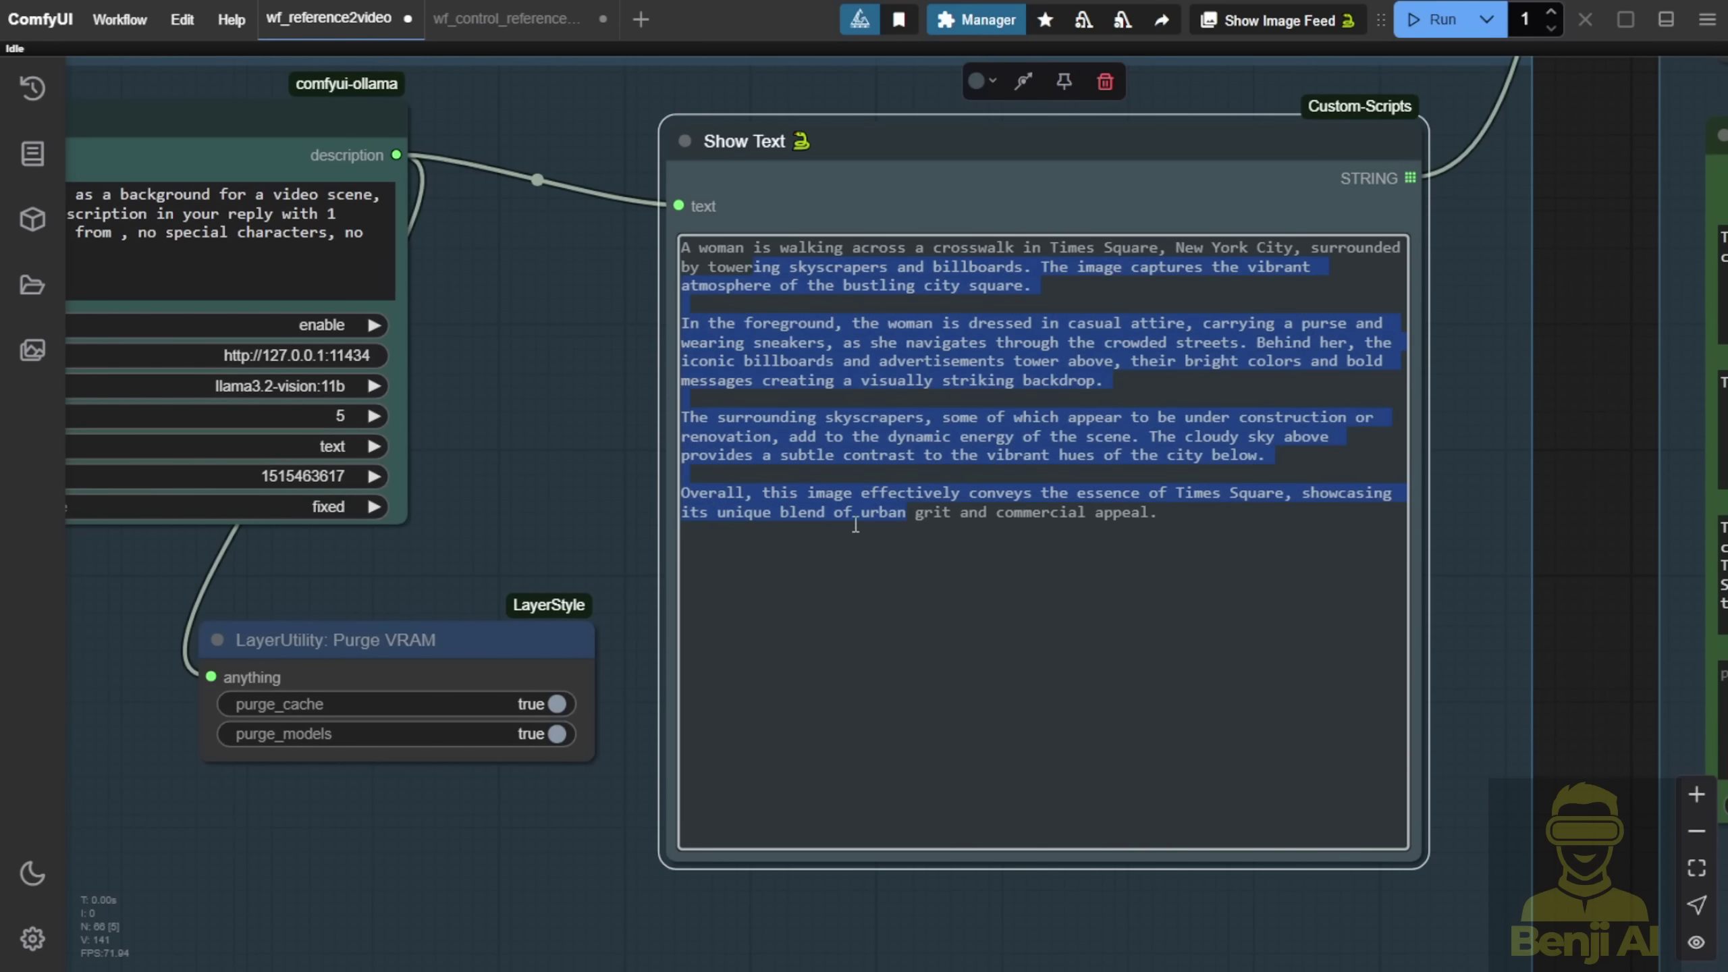
{"action": "left_click", "coordinate": [538, 320]}
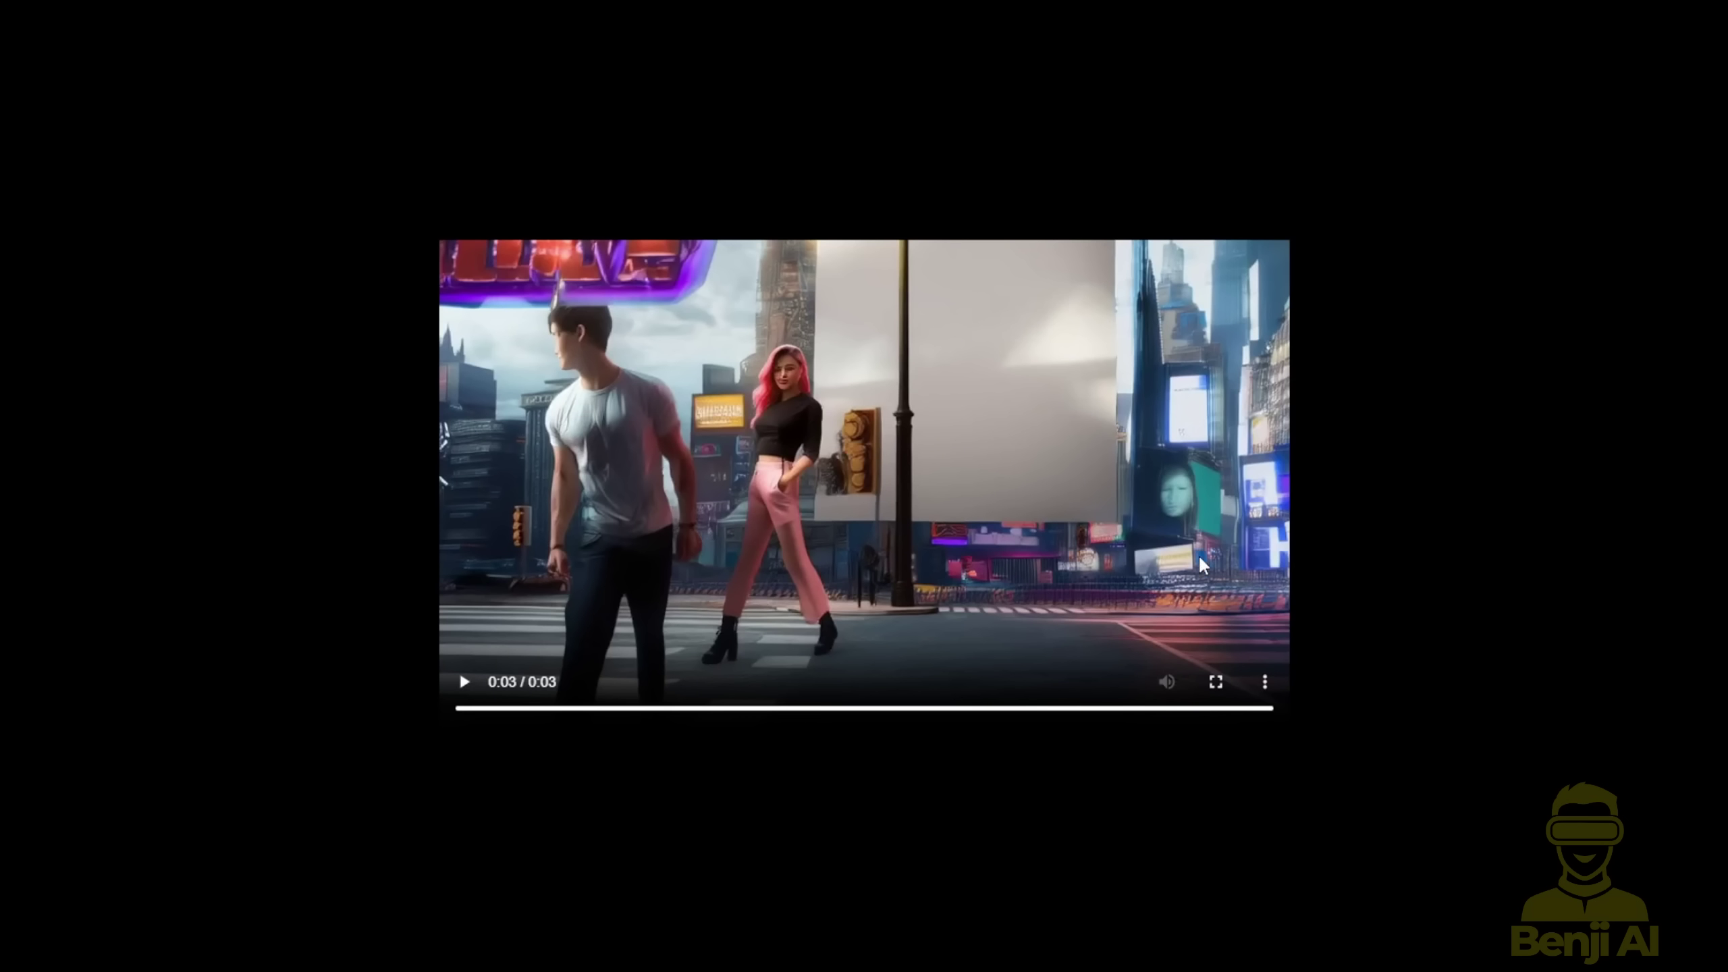
{"action": "left_click", "coordinate": [464, 681]}
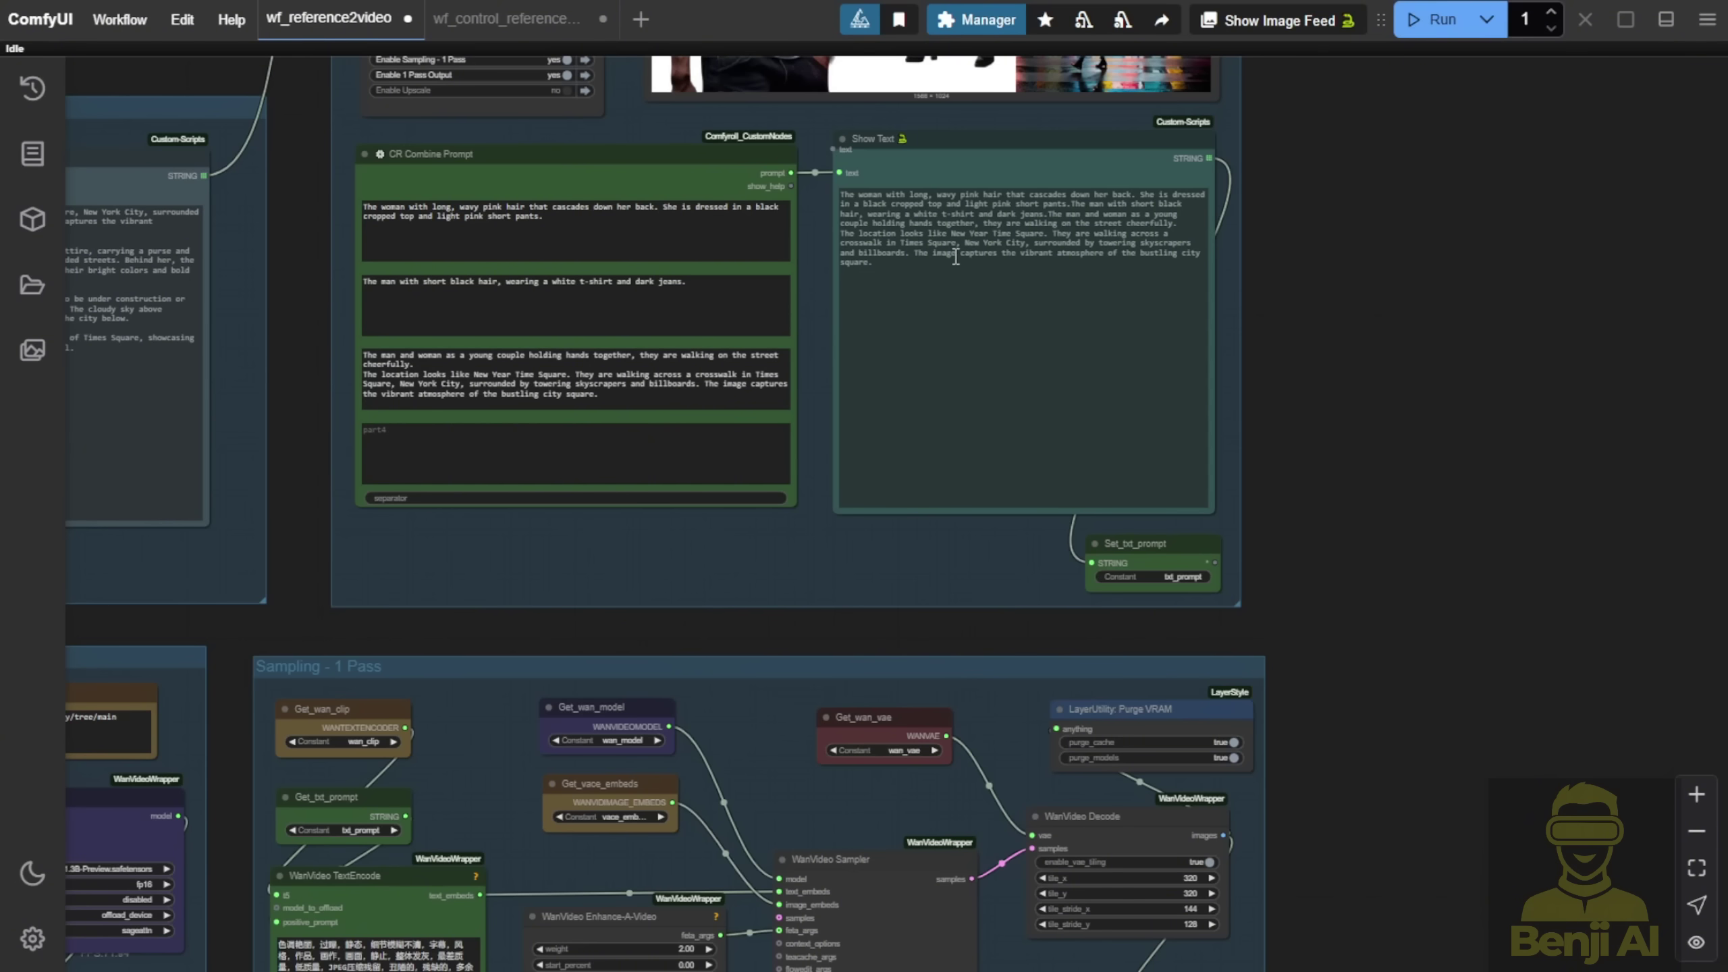
Step: Add a Load Image node in the empty canvas area above the Prompting group
{"action": "scroll", "coordinate": [1271, 479], "scroll_direction": "down", "scroll_amount": 5}
{"action": "left_click_drag", "start_coordinate": [1304, 583], "coordinate": [1303, 354]}
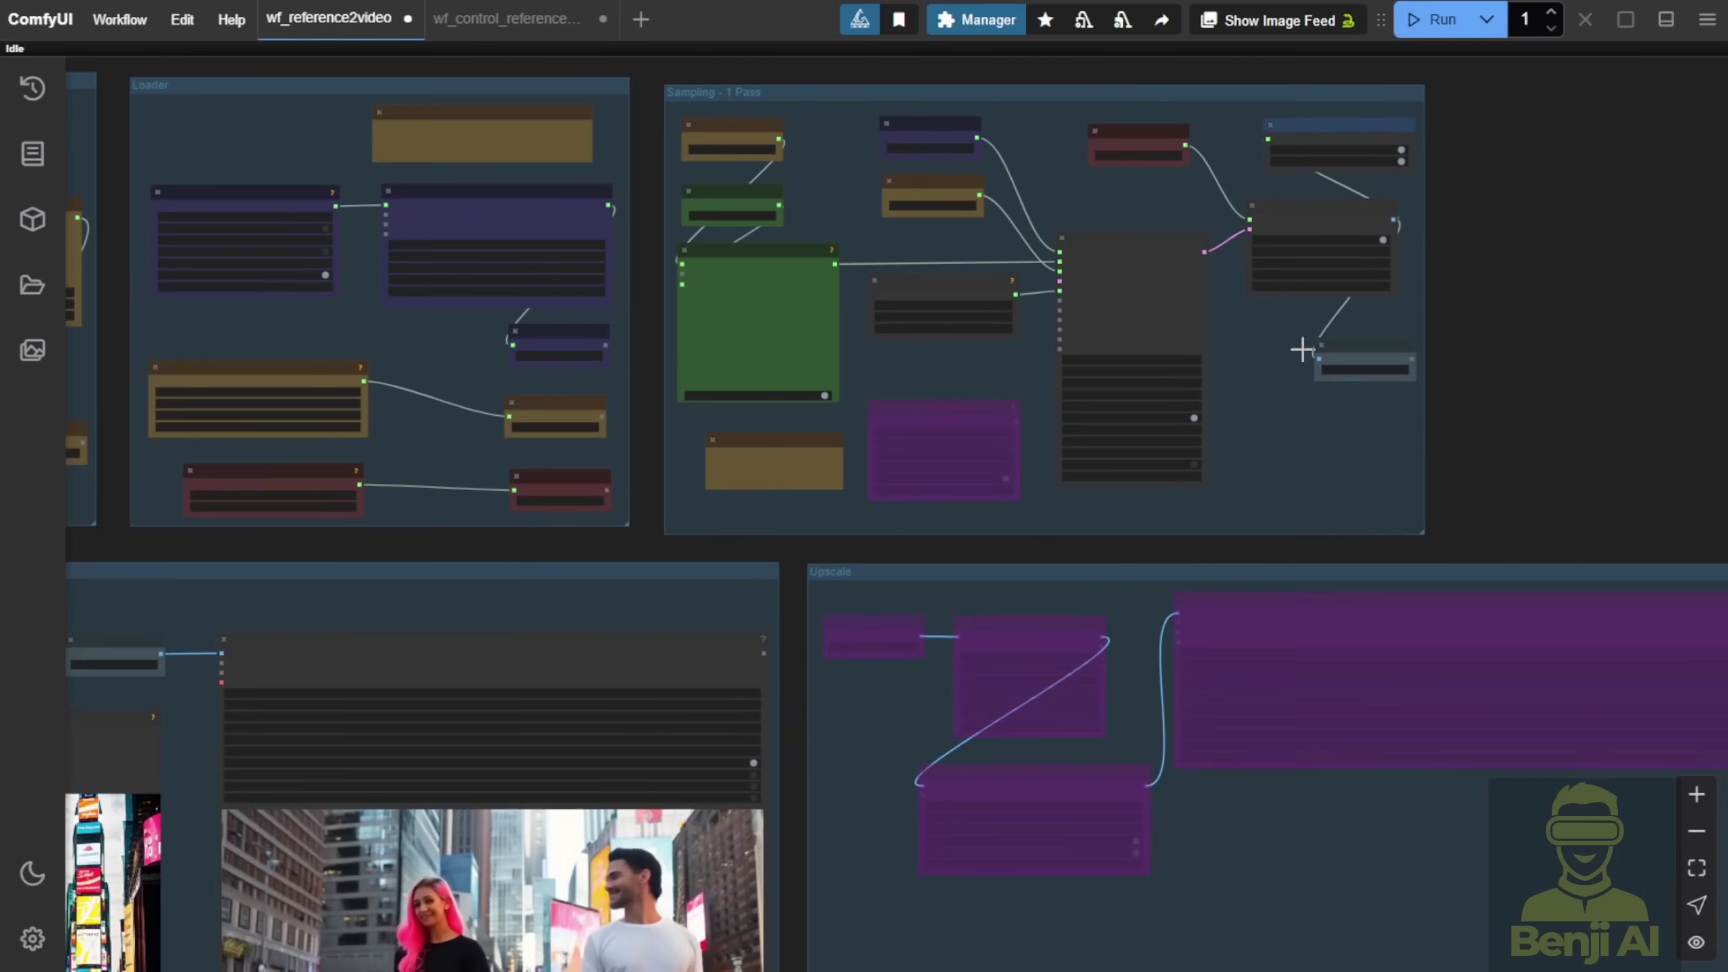
{"action": "scroll", "coordinate": [694, 611], "scroll_direction": "down", "scroll_amount": 2}
{"action": "double_click", "coordinate": [655, 172]}
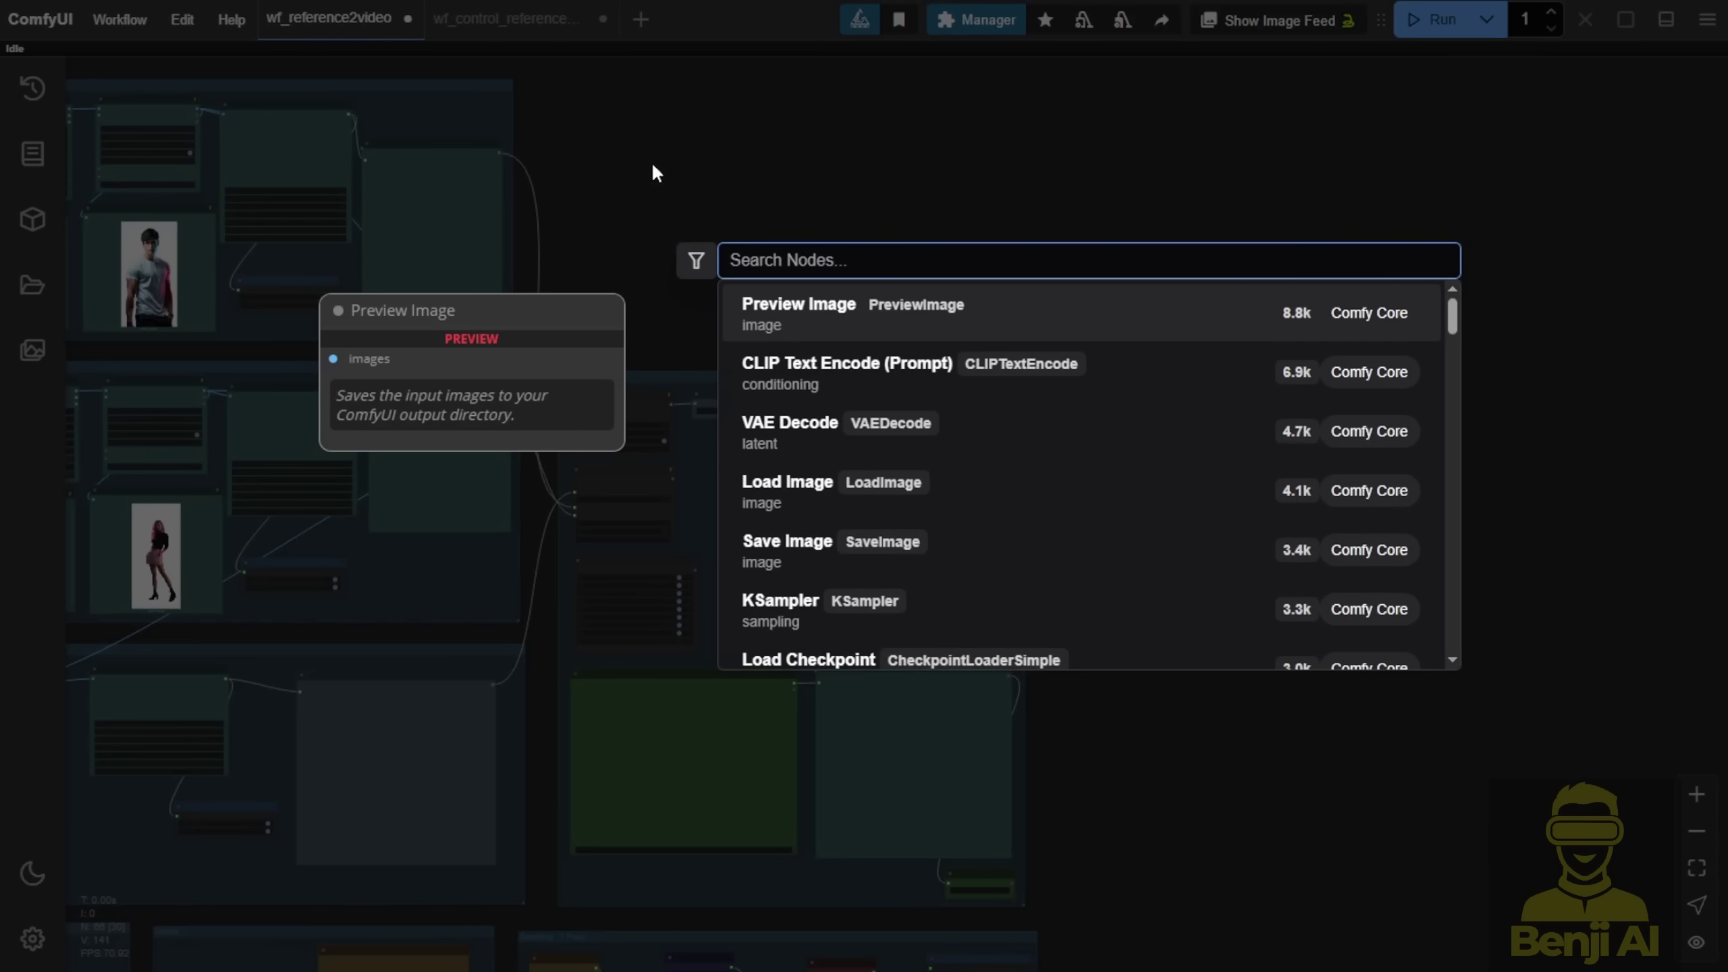
{"action": "type", "text": "load ima"}
{"action": "key", "text": "Return"}
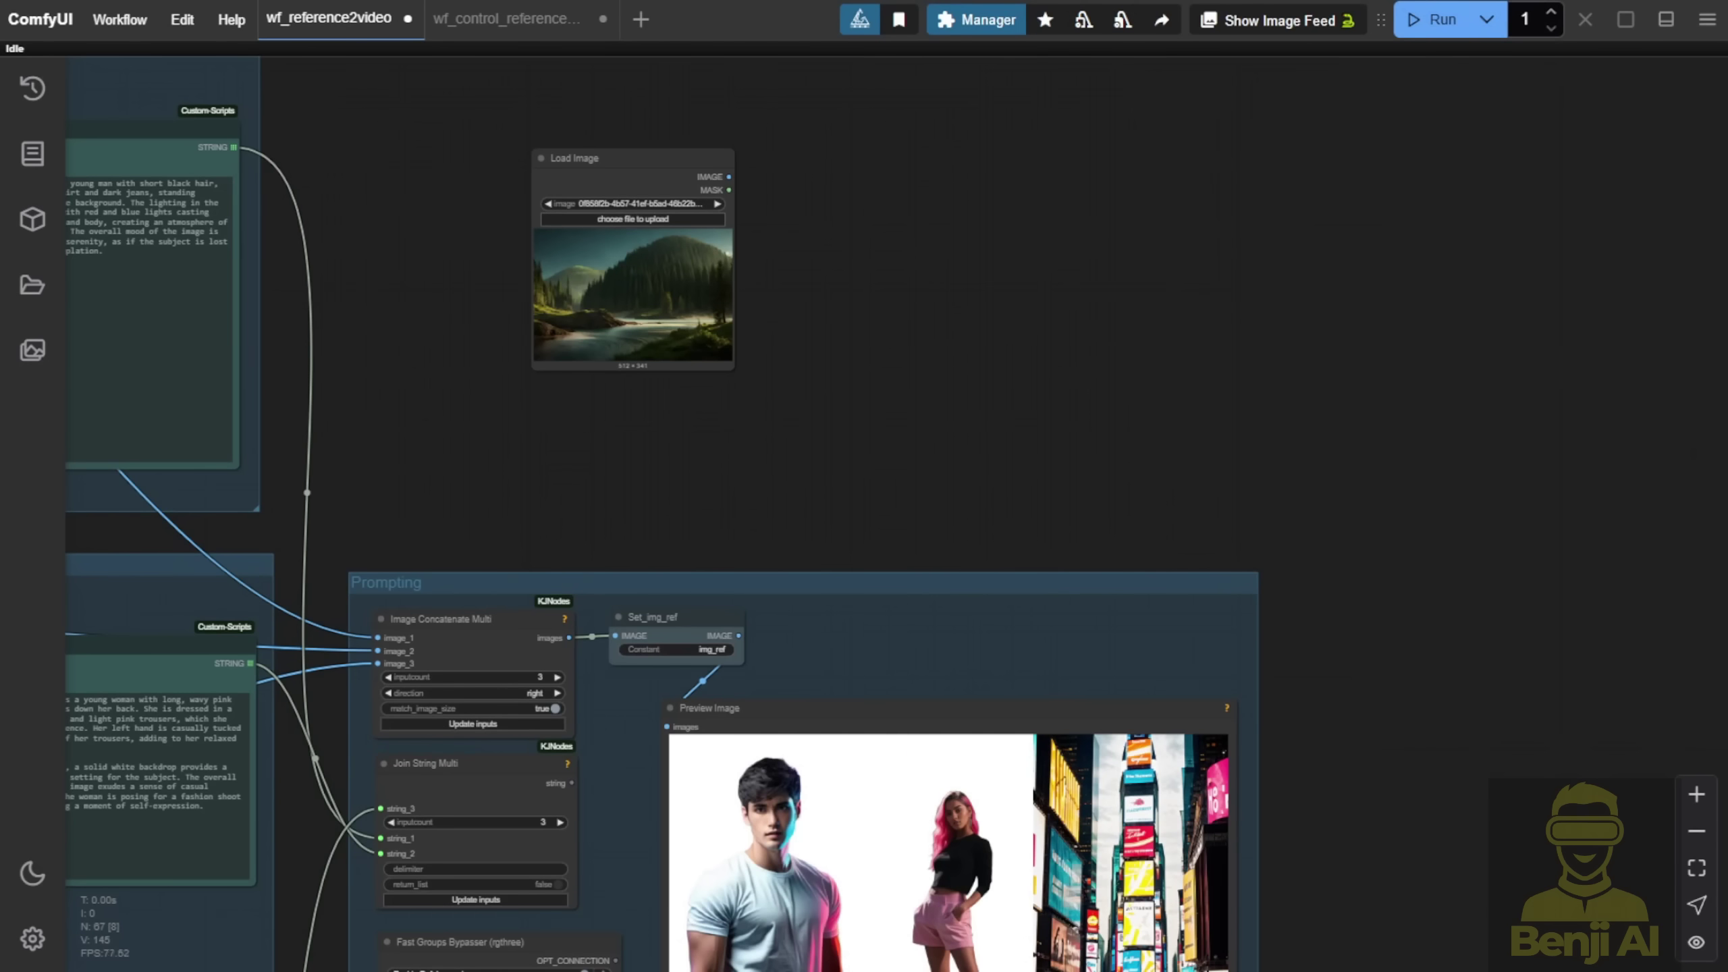
Step: Feed Set_img_ref from the Load Image node instead of Image Concatenate Multi, and enlarge the Load Image node
{"action": "left_click_drag", "start_coordinate": [651, 162], "coordinate": [800, 267]}
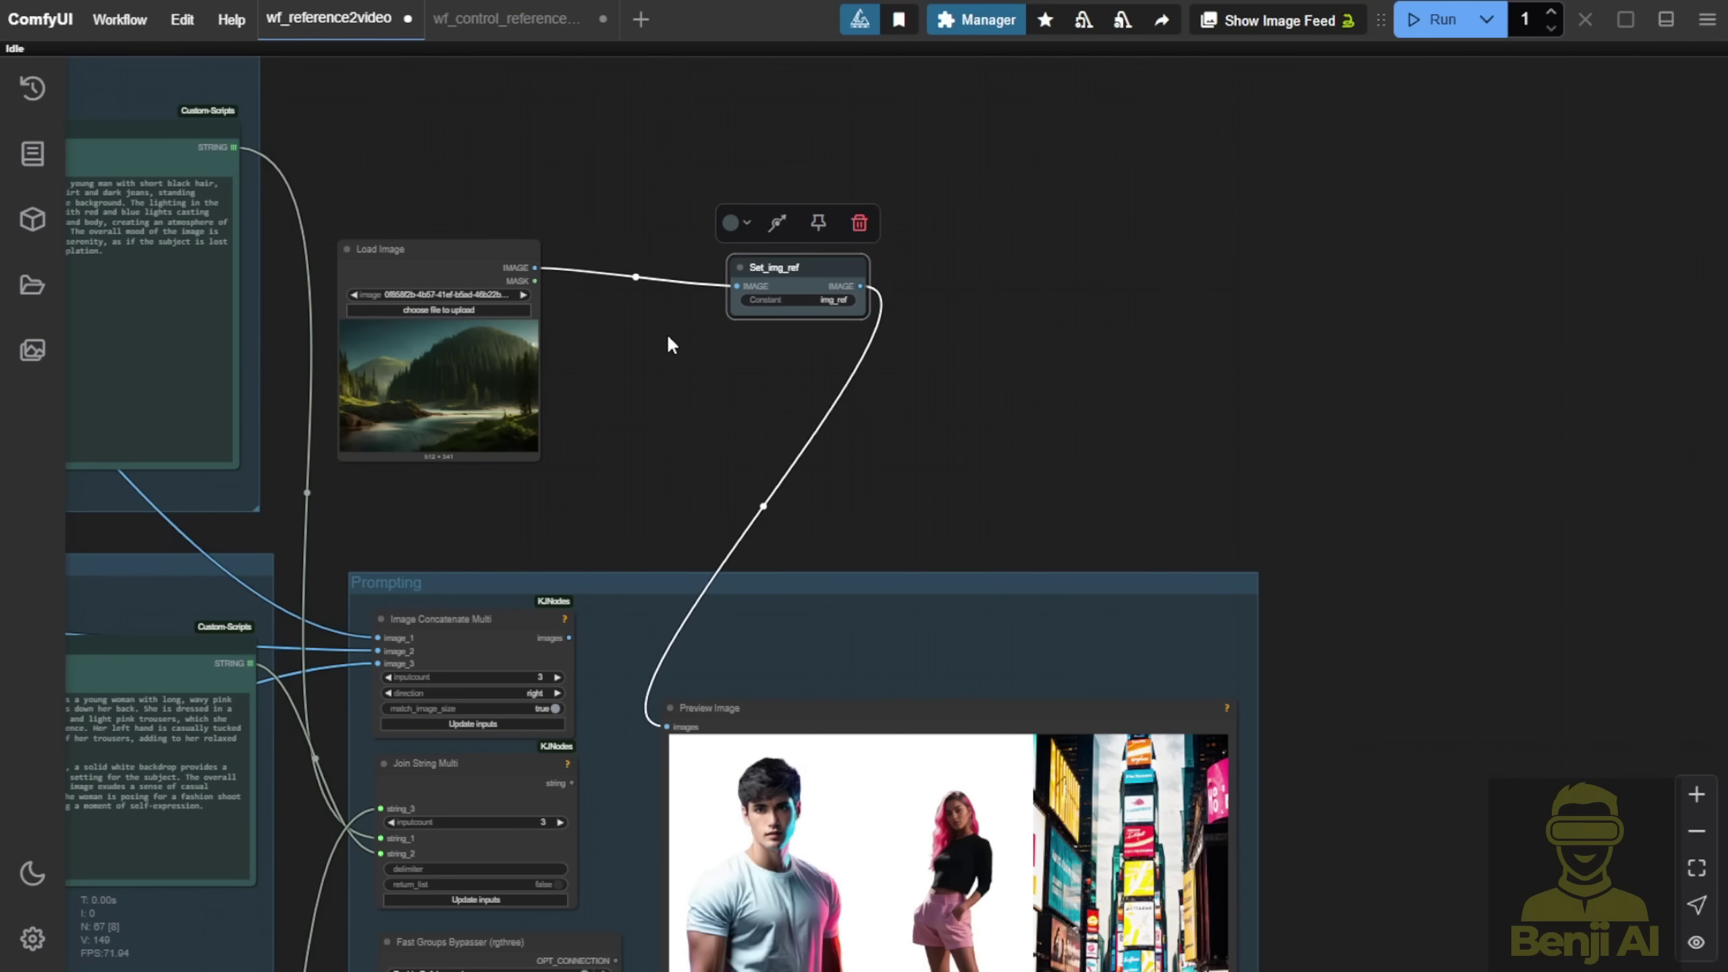
{"action": "left_click_drag", "start_coordinate": [538, 465], "coordinate": [664, 526]}
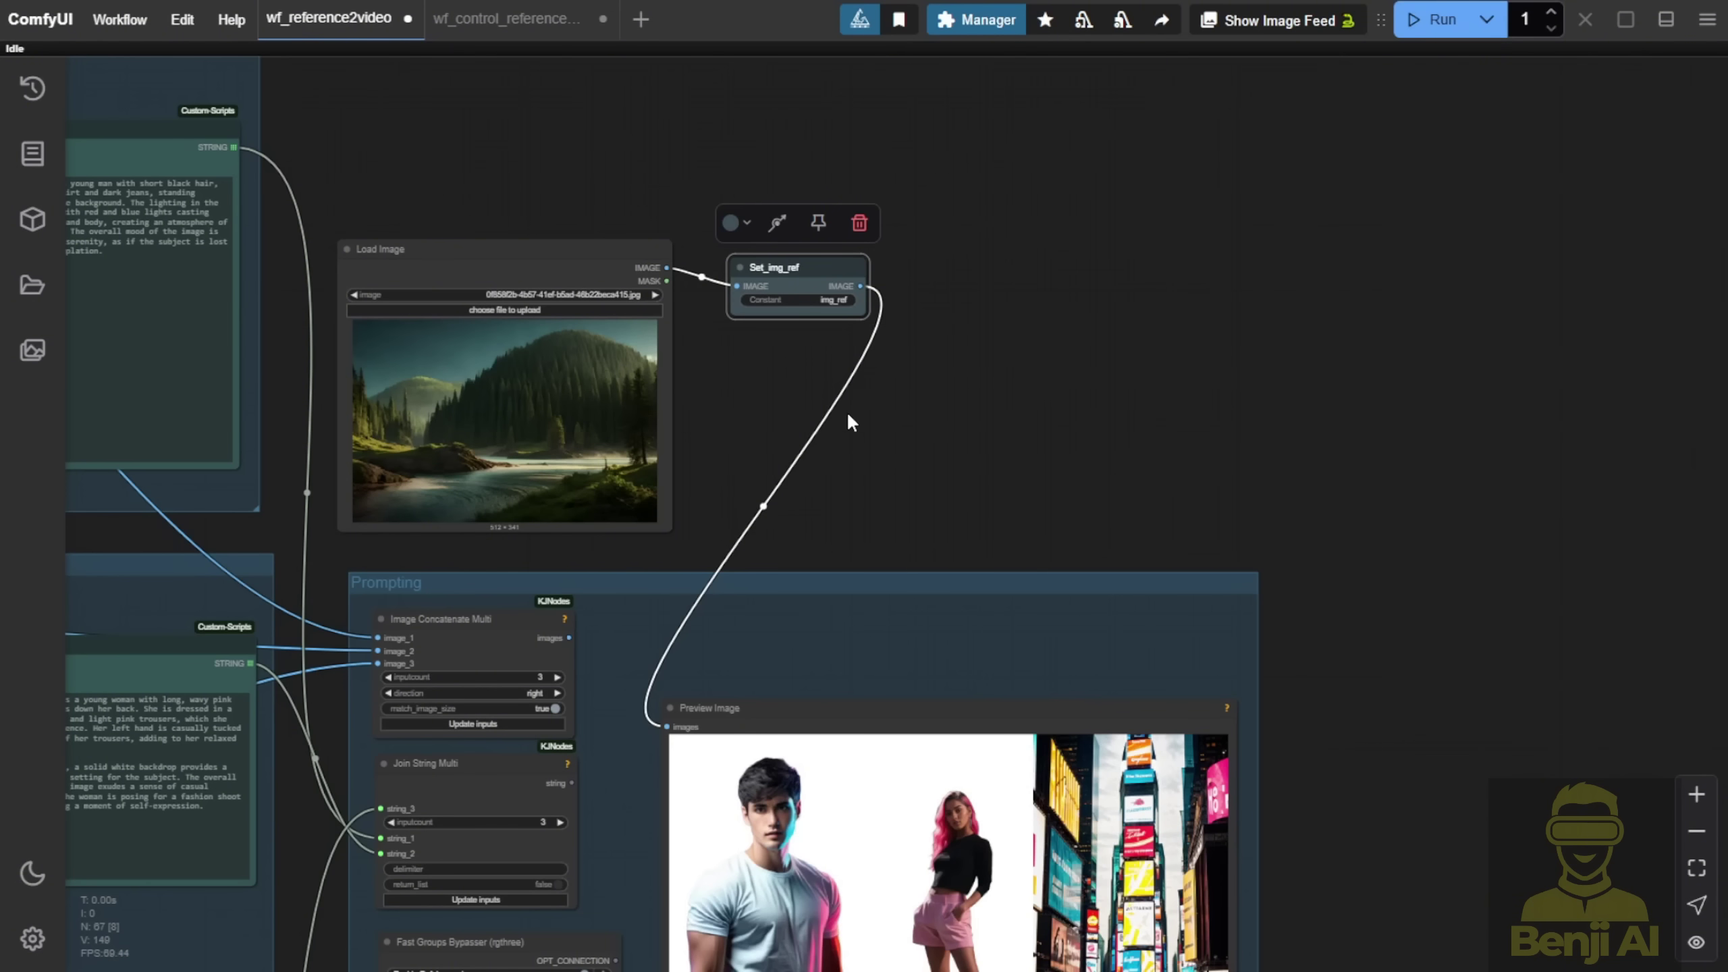
Step: Switch to the wf_control_reference workflow and examine the inputs of the WanVideo VACE Encode node in the Sampling group
{"action": "left_click_drag", "start_coordinate": [873, 463], "coordinate": [915, 358]}
{"action": "scroll", "coordinate": [907, 204], "scroll_direction": "down", "scroll_amount": 3}
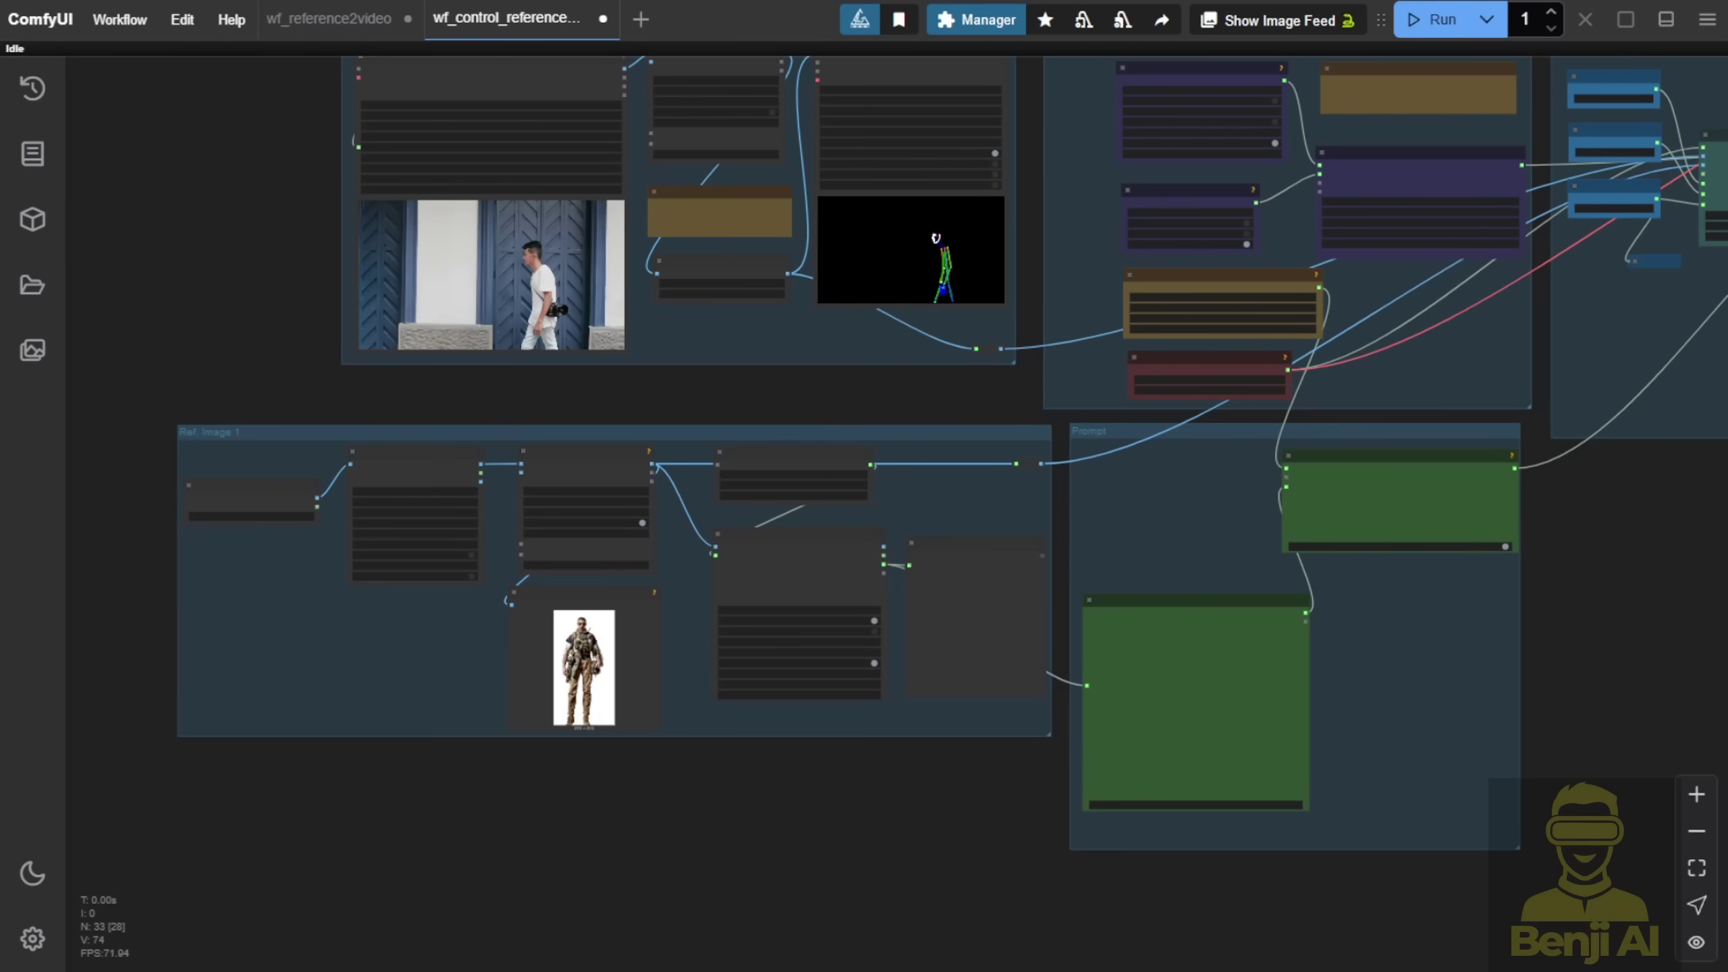
{"action": "left_click_drag", "start_coordinate": [1221, 497], "coordinate": [541, 729]}
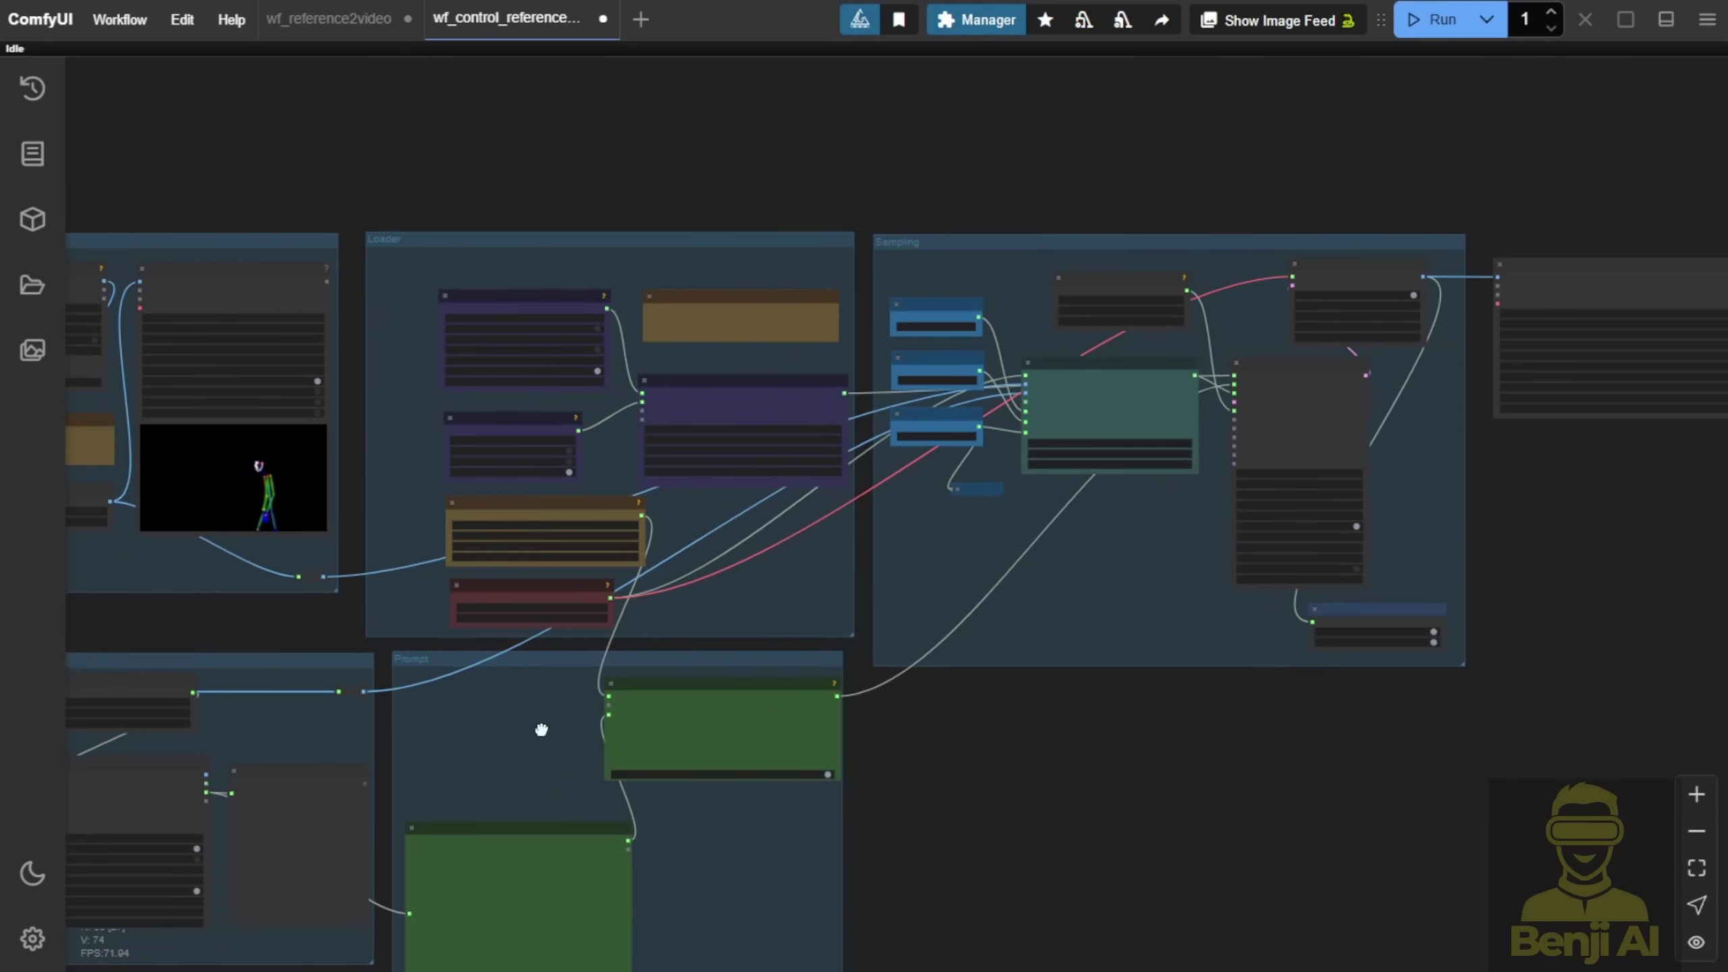
{"action": "scroll", "coordinate": [931, 528], "scroll_direction": "up", "scroll_amount": 6}
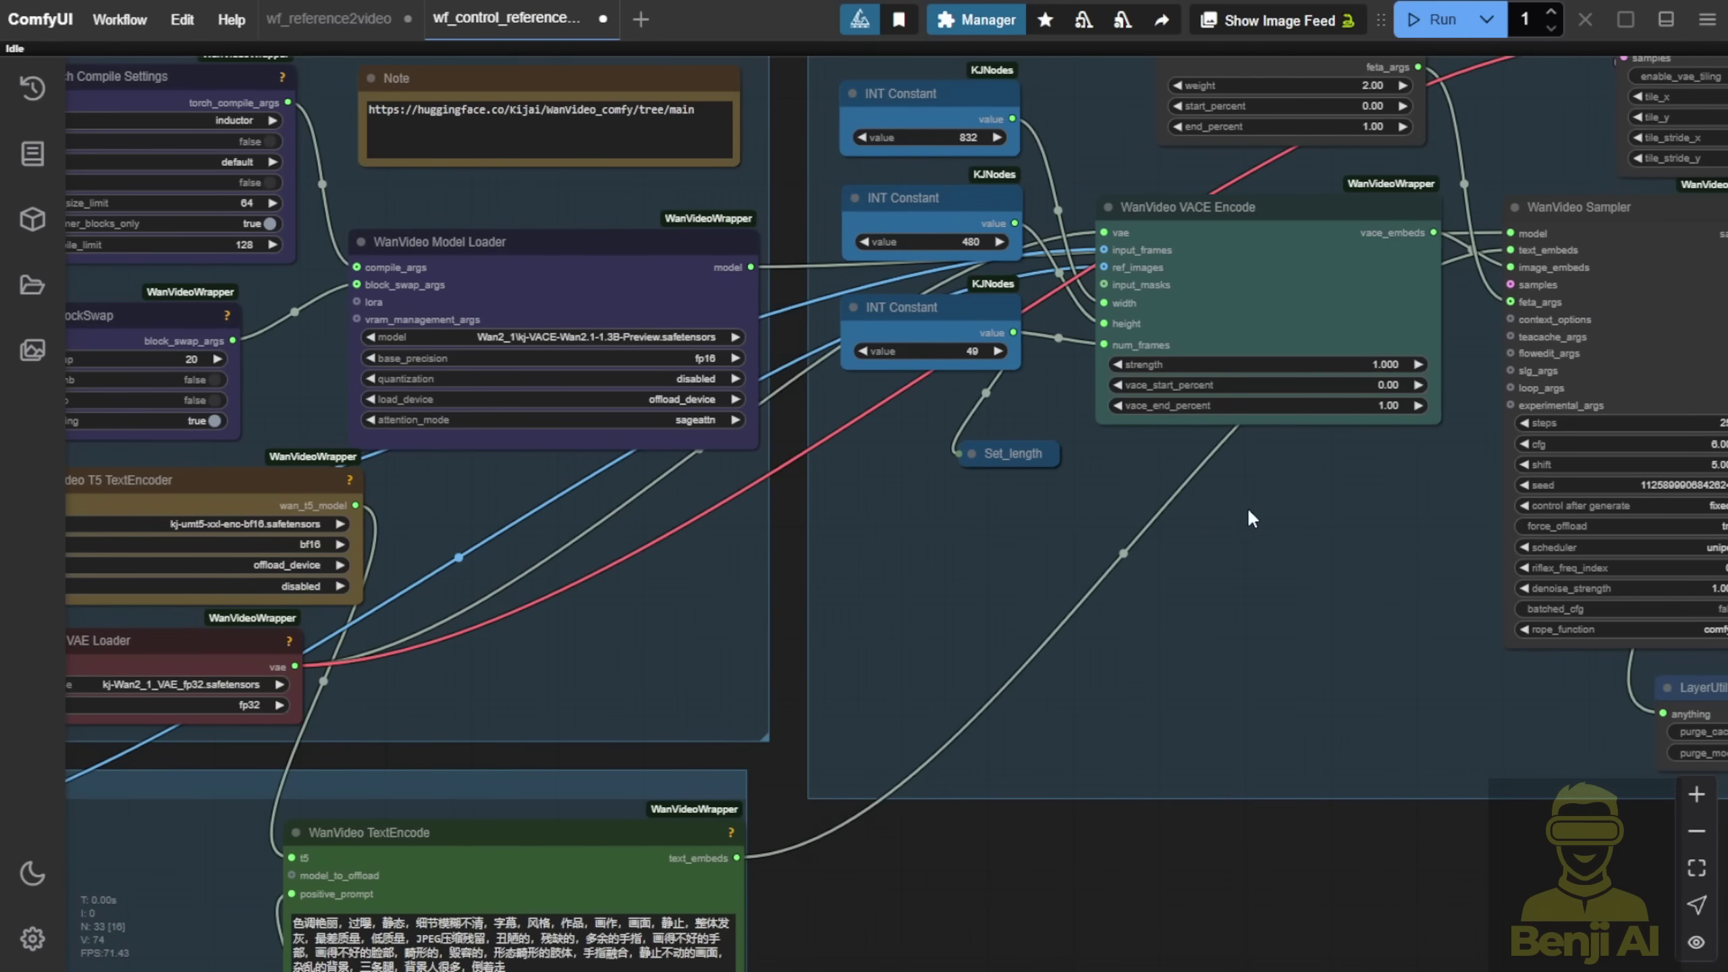
{"action": "scroll", "coordinate": [1248, 518], "scroll_direction": "up", "scroll_amount": 3}
{"action": "scroll", "coordinate": [1247, 518], "scroll_direction": "right", "scroll_amount": 3}
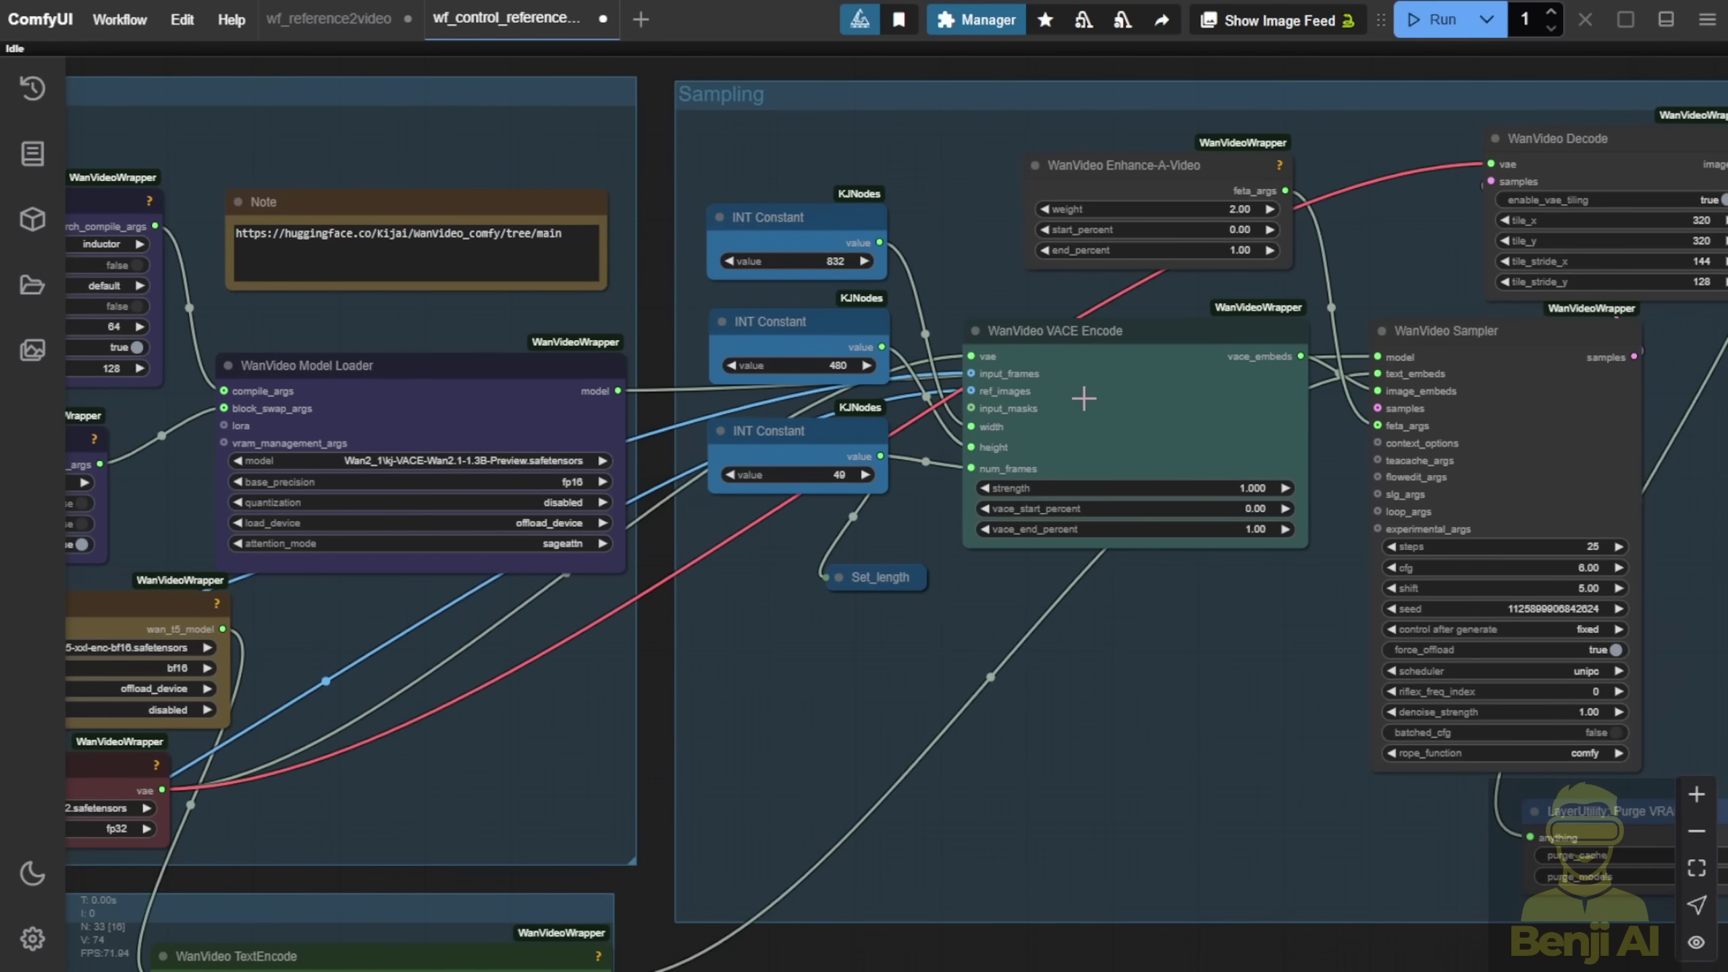
{"action": "scroll", "coordinate": [1084, 398], "scroll_direction": "up", "scroll_amount": 3}
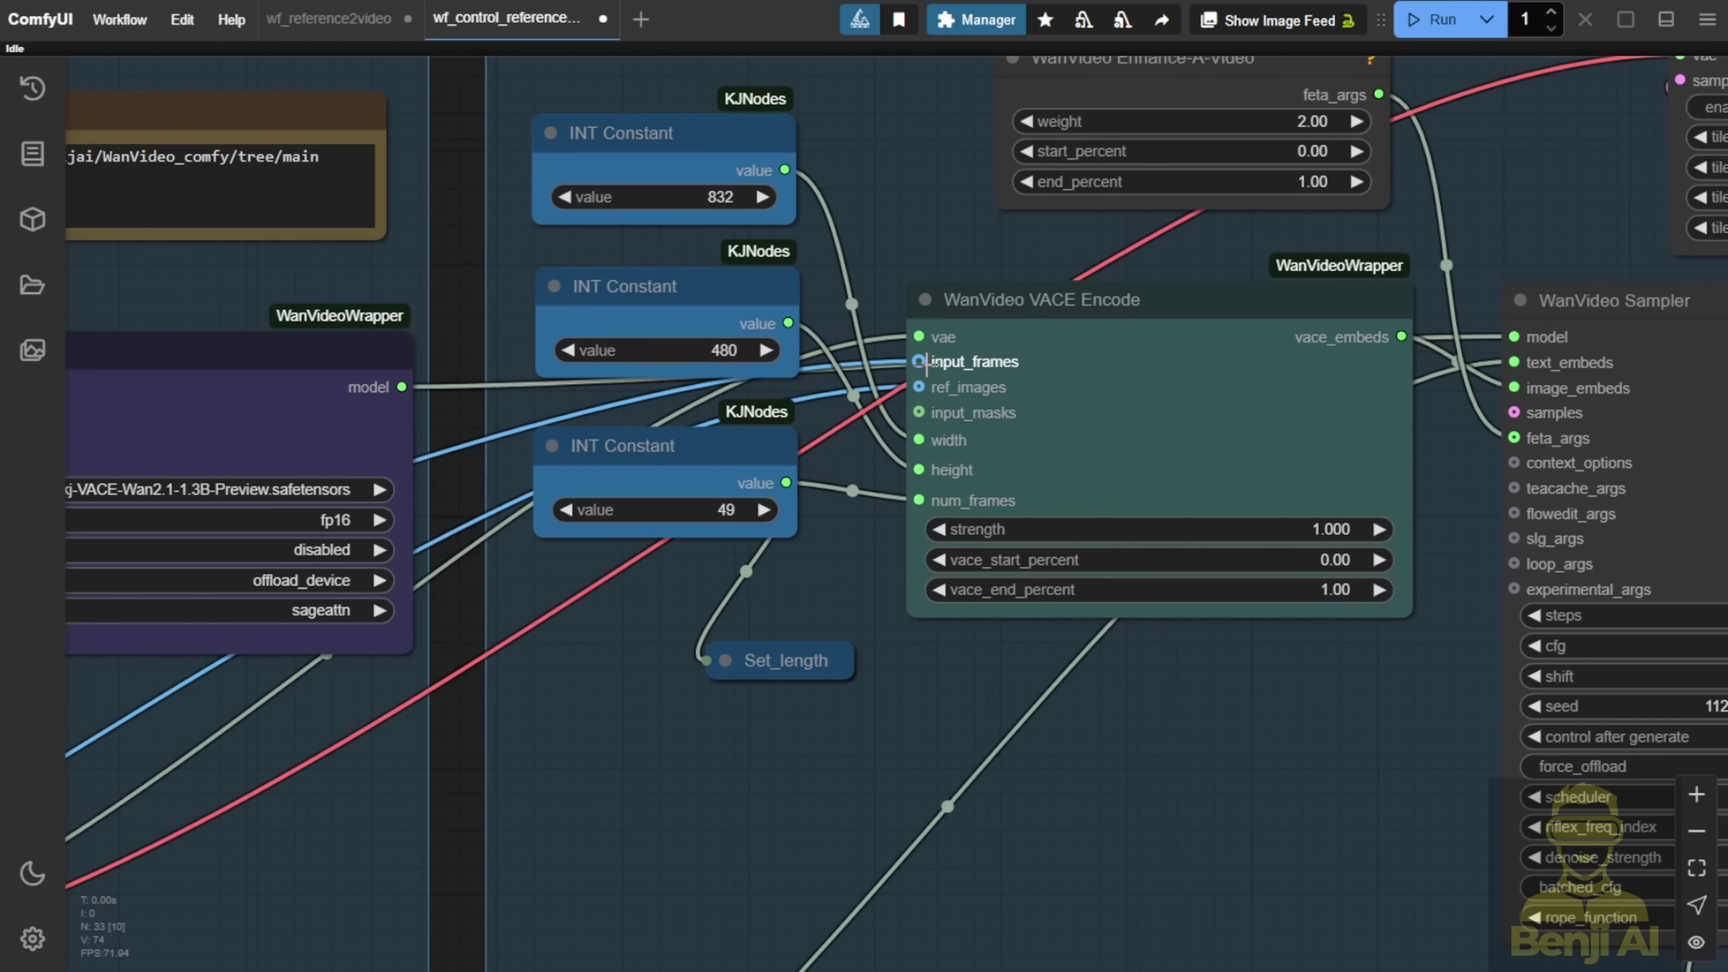
Step: Examine the control video group, from the Load Video node through the DWPreprocessor to the pose video in Video Combine
{"action": "scroll", "coordinate": [1312, 376], "scroll_direction": "down", "scroll_amount": 3}
{"action": "scroll", "coordinate": [1312, 375], "scroll_direction": "left", "scroll_amount": 5}
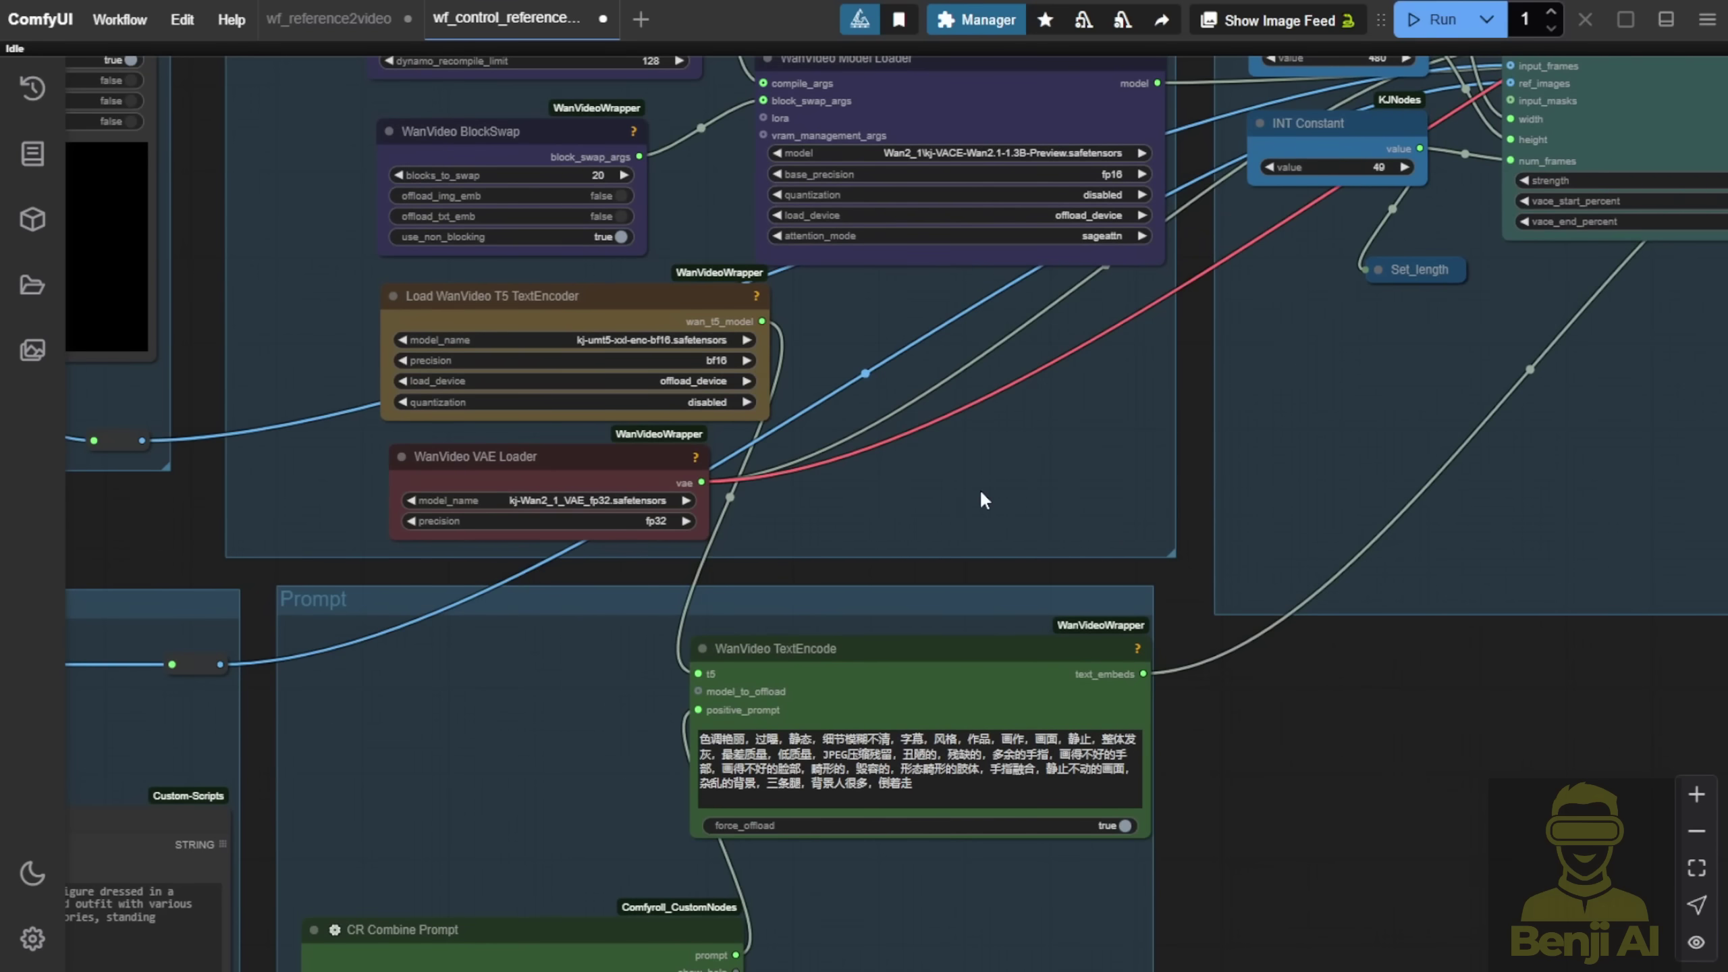
{"action": "scroll", "coordinate": [980, 500], "scroll_direction": "left", "scroll_amount": 5}
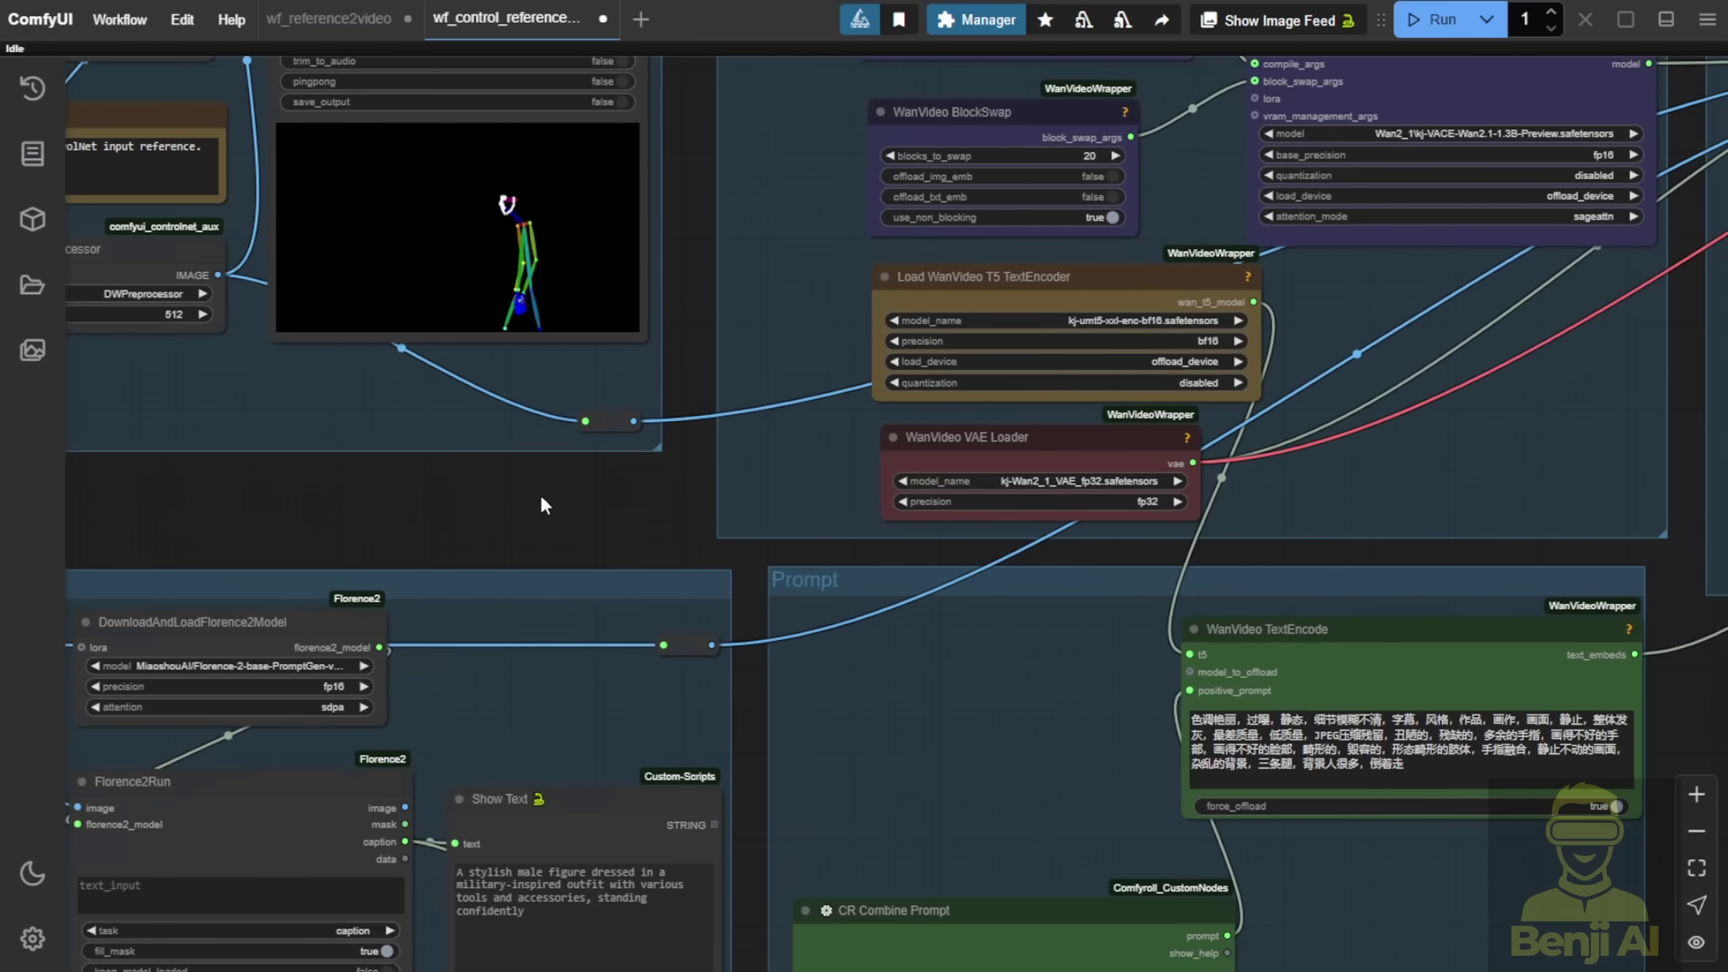
{"action": "scroll", "coordinate": [540, 494], "scroll_direction": "left", "scroll_amount": 3}
{"action": "scroll", "coordinate": [540, 495], "scroll_direction": "up", "scroll_amount": 2}
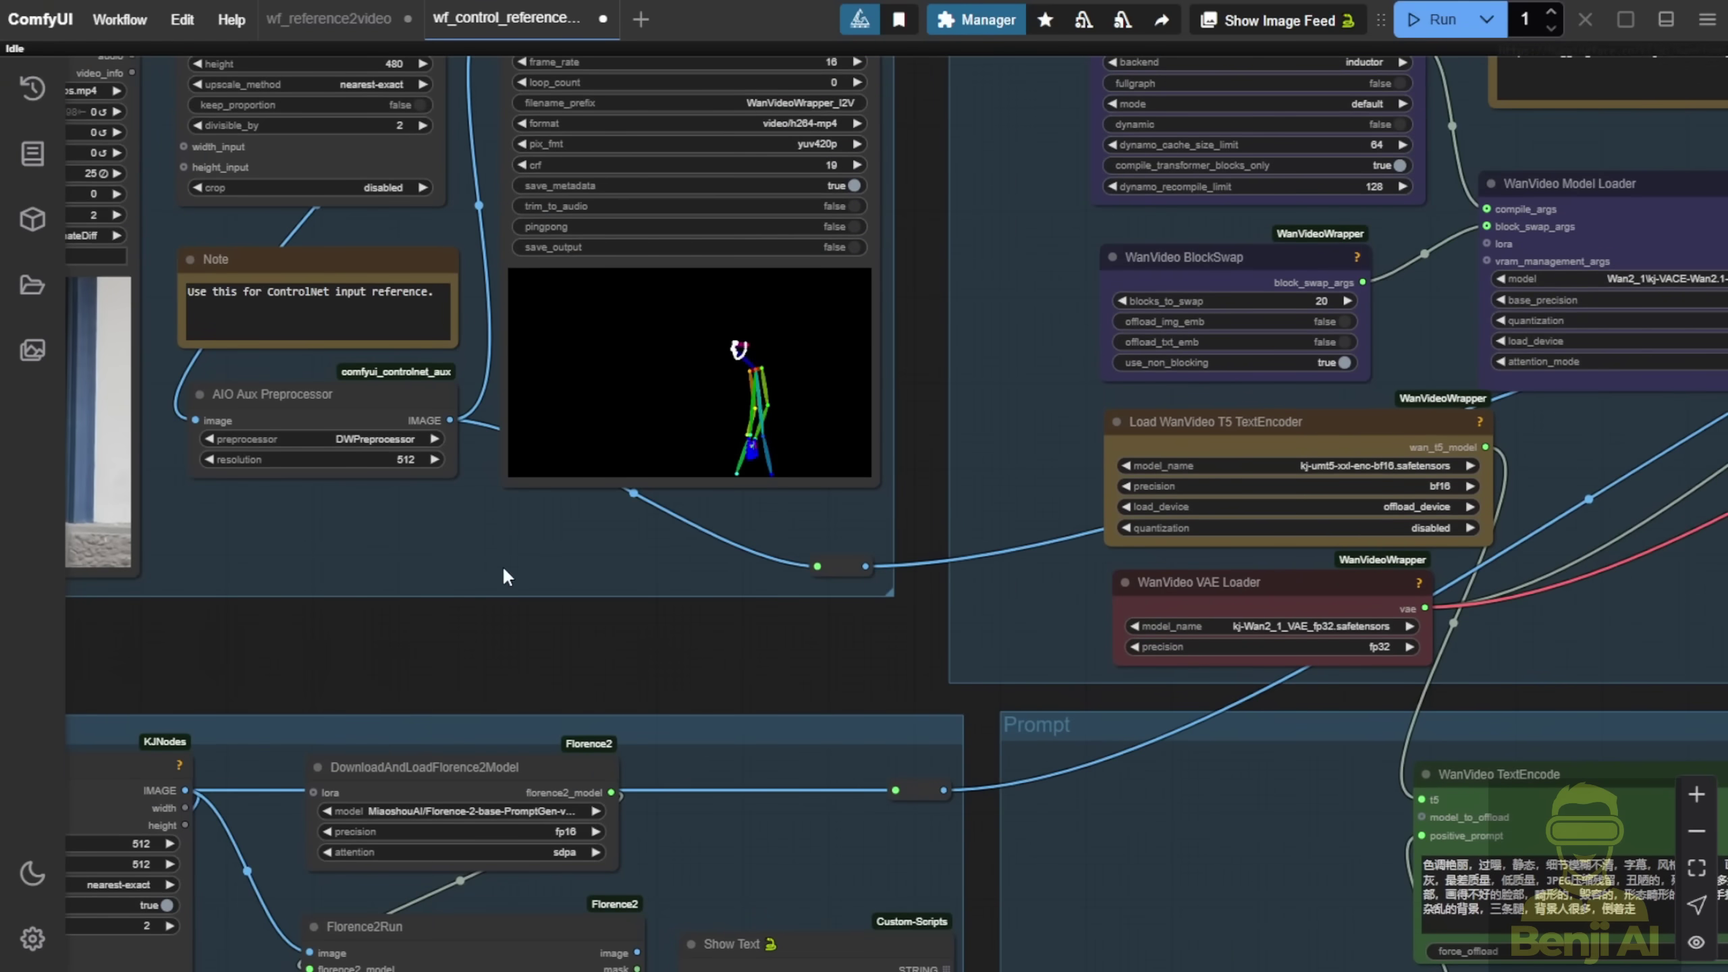
{"action": "left_click_drag", "start_coordinate": [504, 570], "coordinate": [820, 696]}
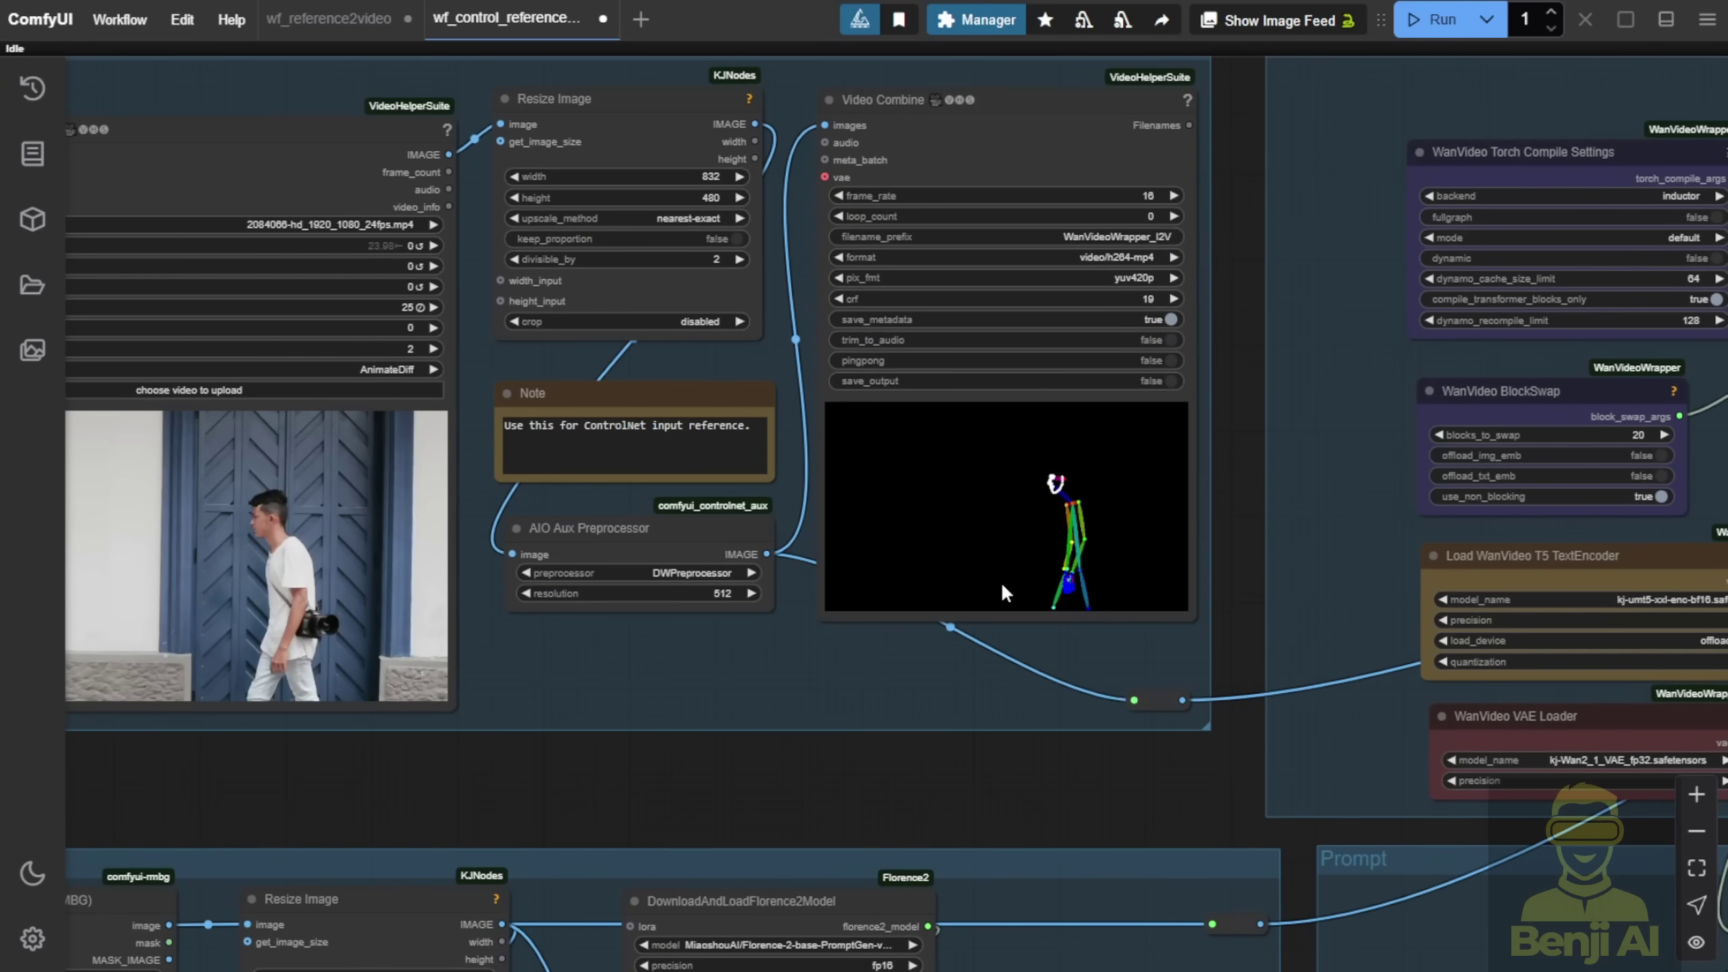
{"action": "scroll", "coordinate": [1002, 581], "scroll_direction": "up", "scroll_amount": 2}
{"action": "left_click_drag", "start_coordinate": [850, 720], "coordinate": [1105, 708]}
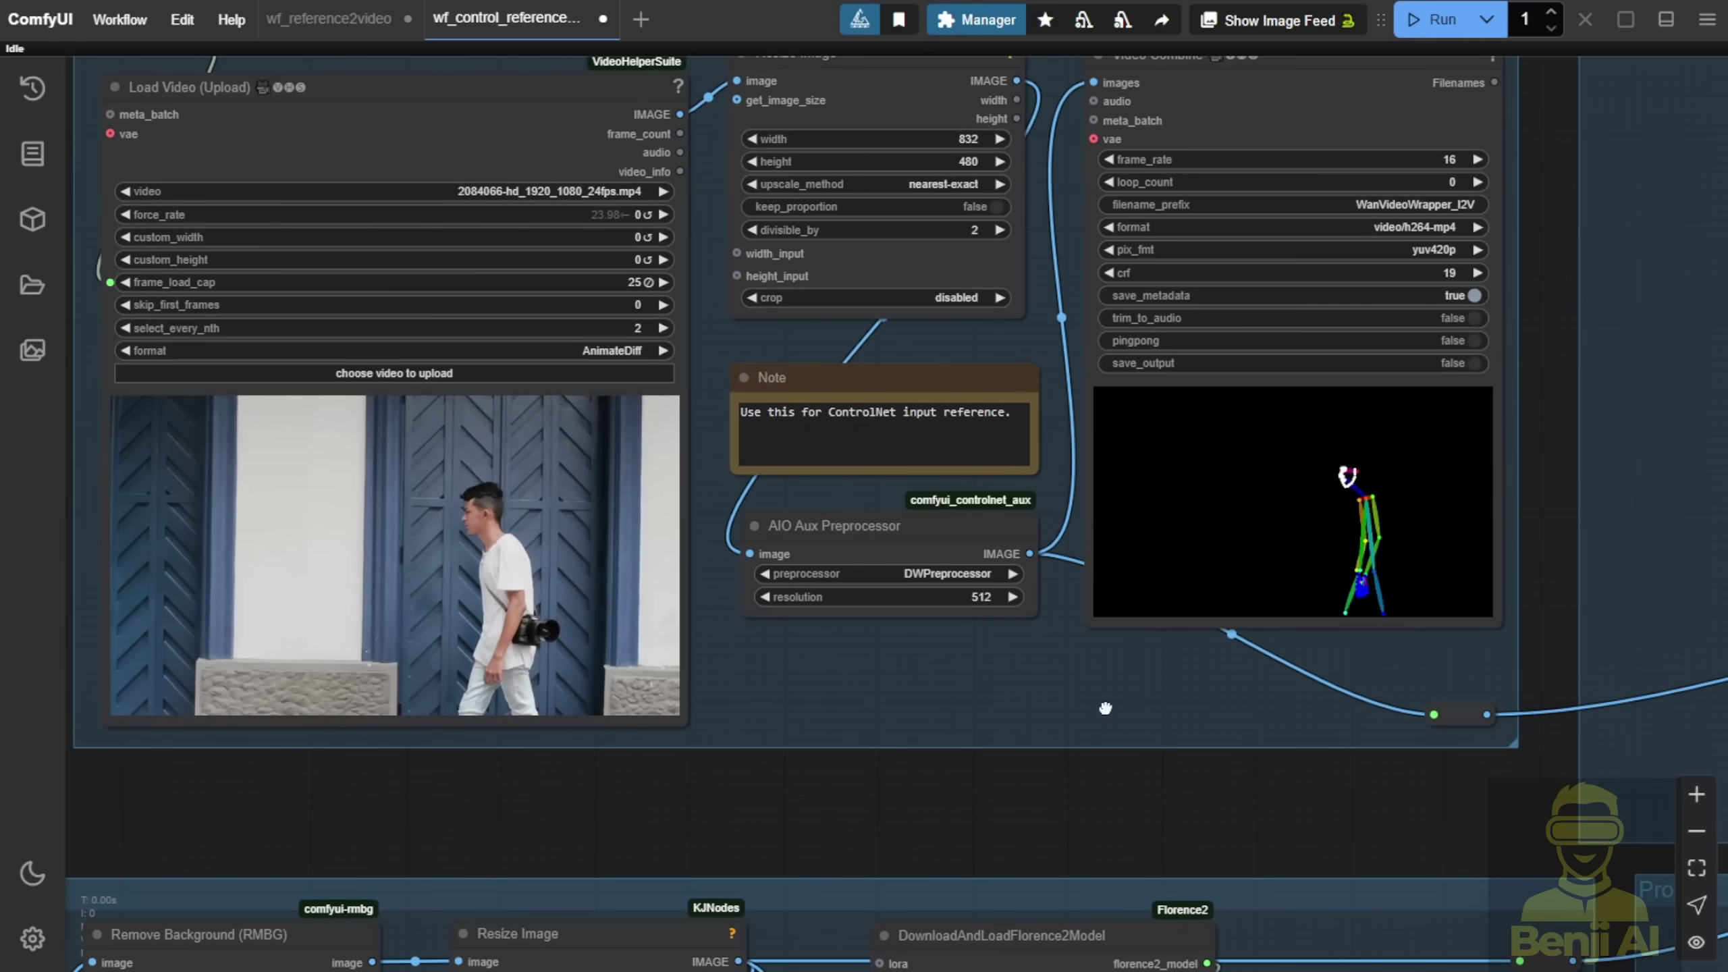
{"action": "left_click", "coordinate": [449, 515]}
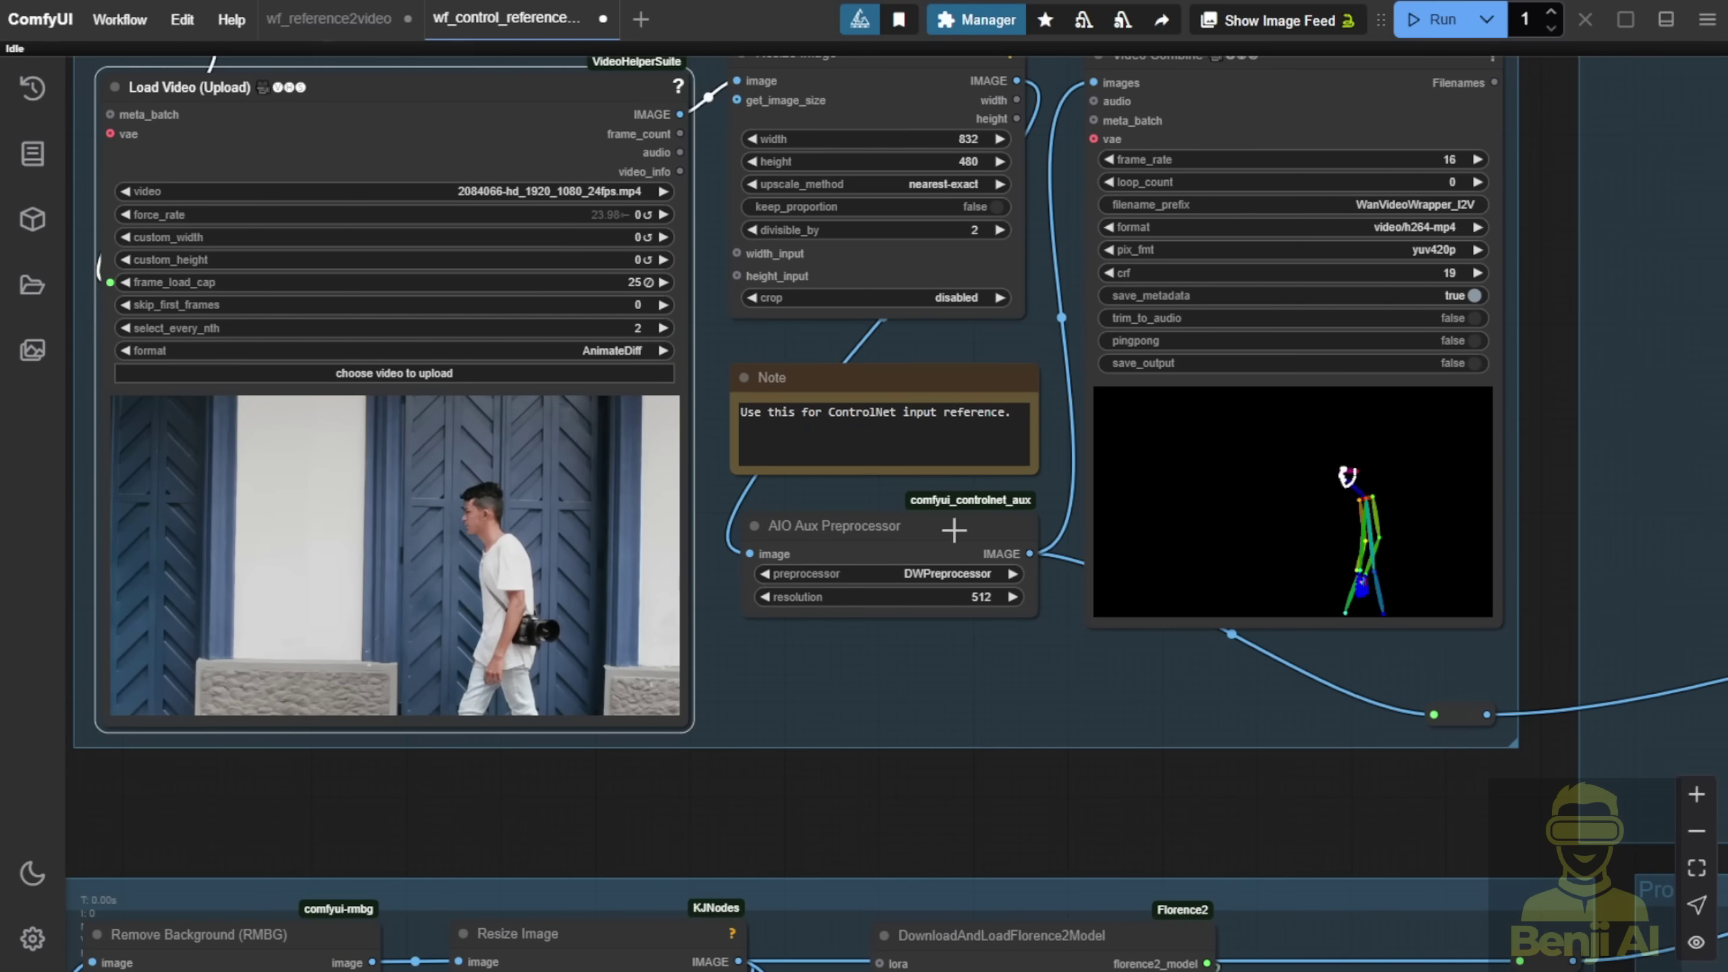
{"action": "scroll", "coordinate": [954, 530], "scroll_direction": "up", "scroll_amount": 2}
{"action": "left_click_drag", "start_coordinate": [902, 533], "coordinate": [853, 442]}
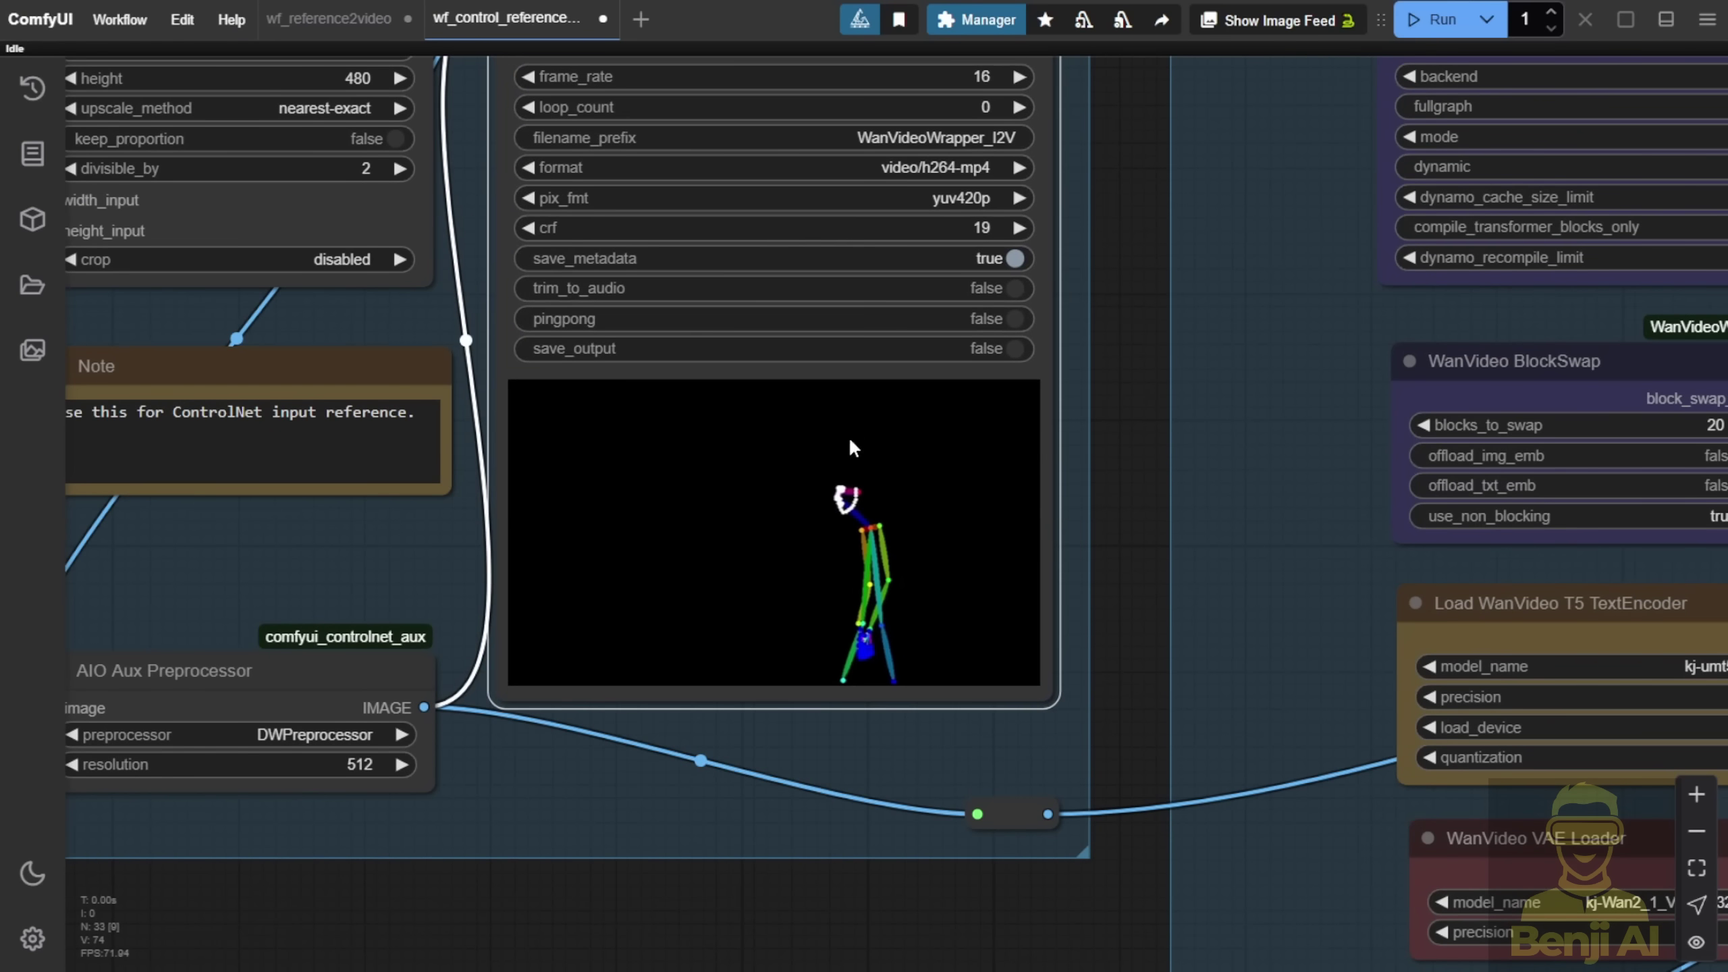
Step: Trace the pose preprocessor's image output through the reroute to the input_frames input of WanVideo VACE Encode
{"action": "left_click_drag", "start_coordinate": [856, 844], "coordinate": [298, 640]}
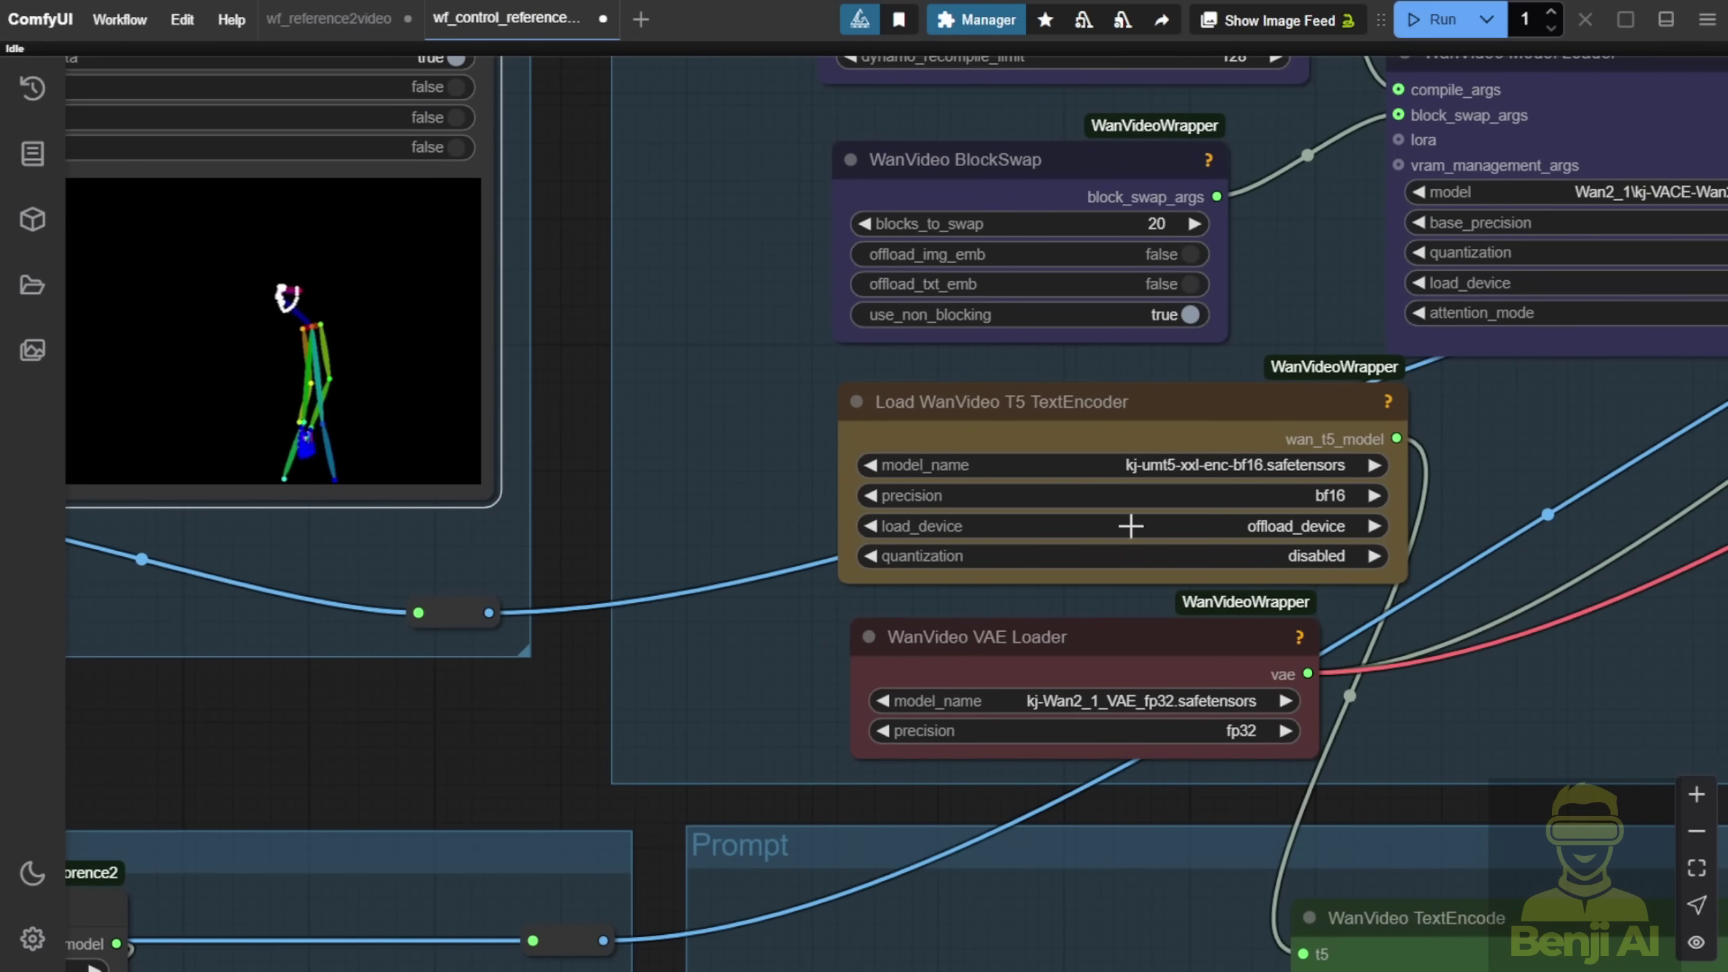
{"action": "scroll", "coordinate": [1130, 523], "scroll_direction": "down", "scroll_amount": 2}
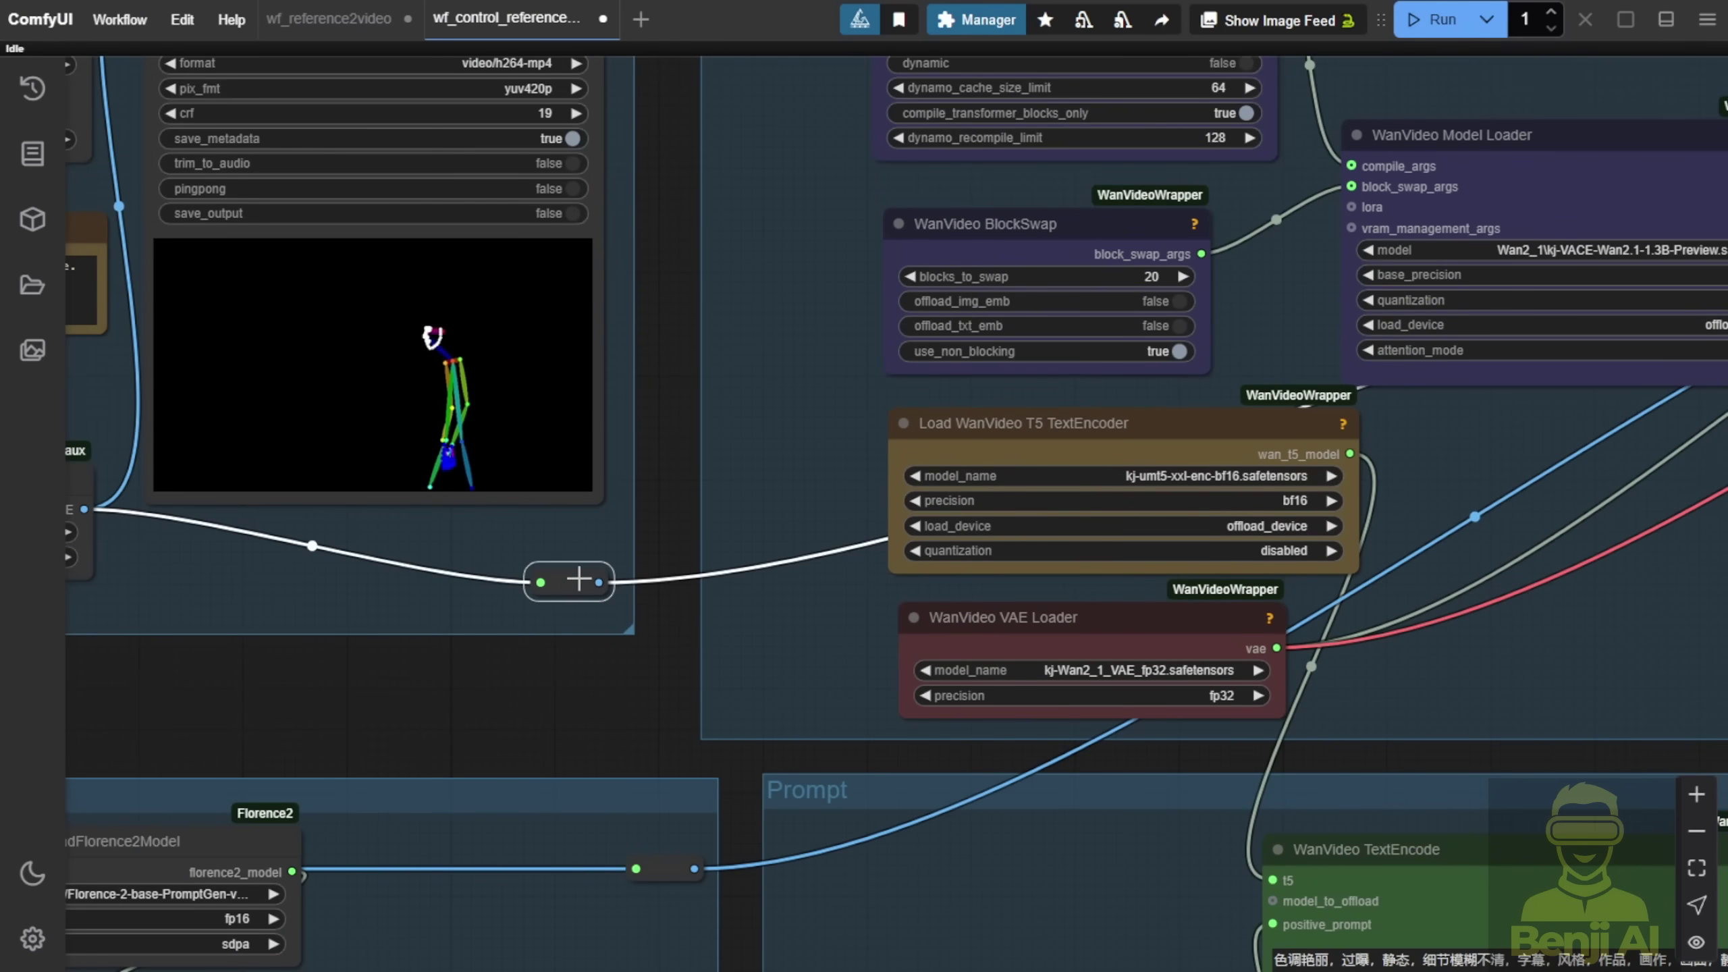
{"action": "left_click", "coordinate": [580, 596]}
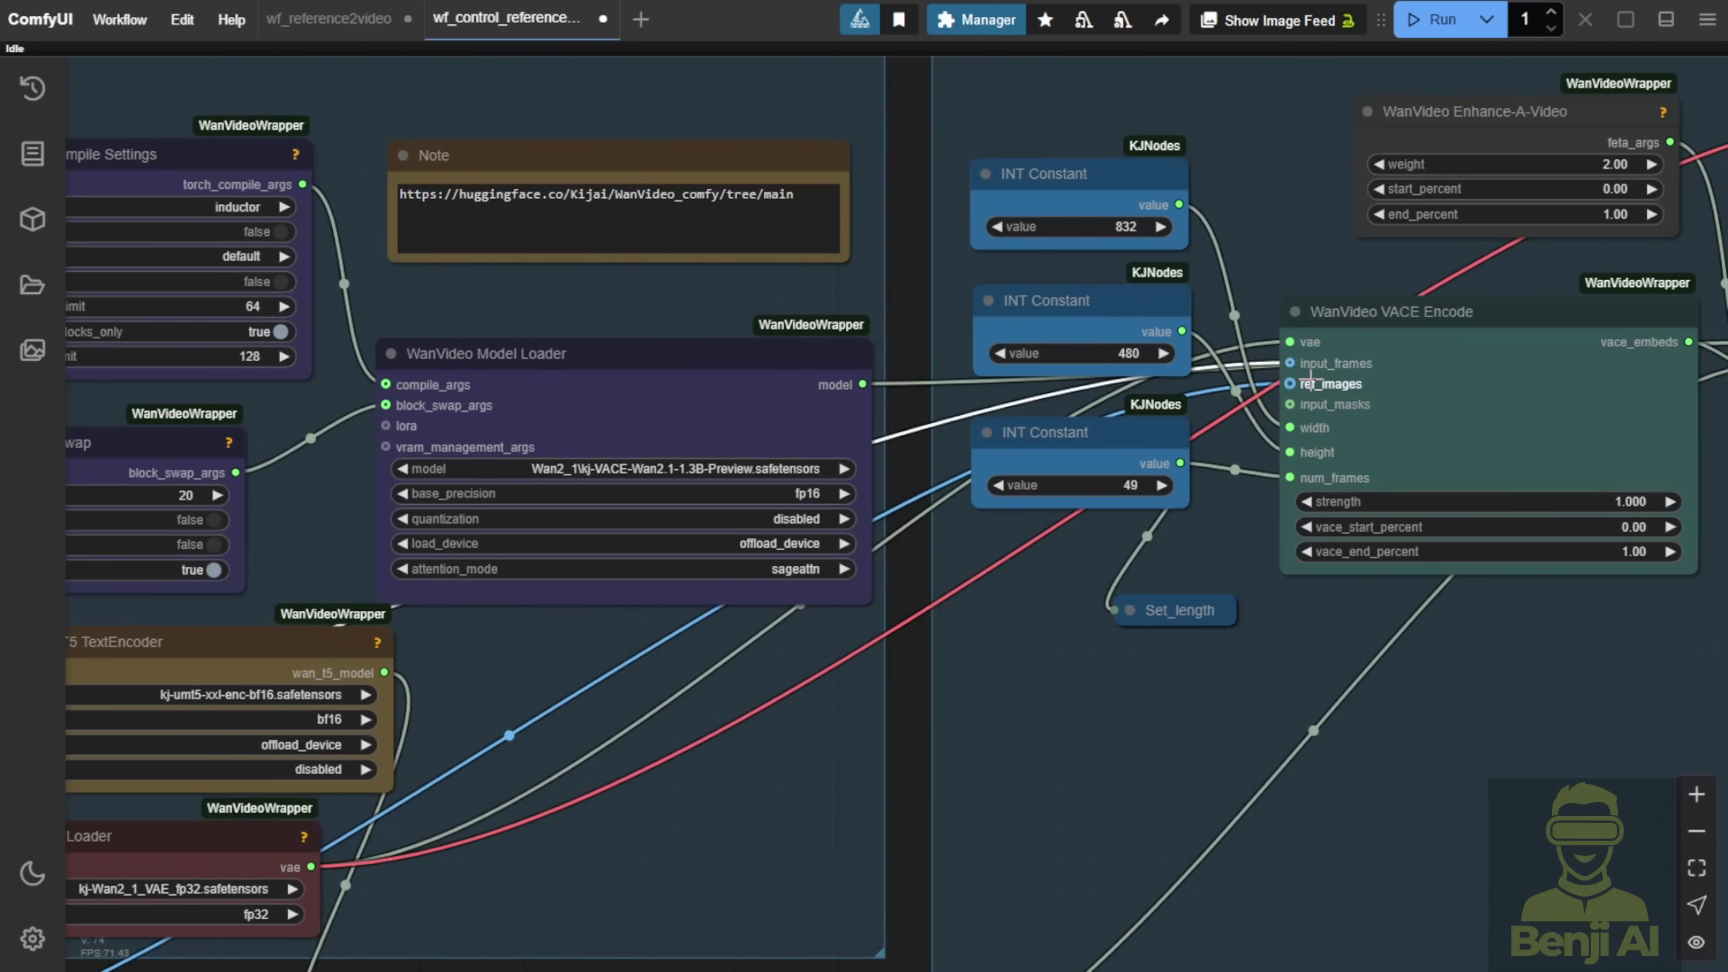
{"action": "left_click_drag", "start_coordinate": [1301, 257], "coordinate": [1049, 256]}
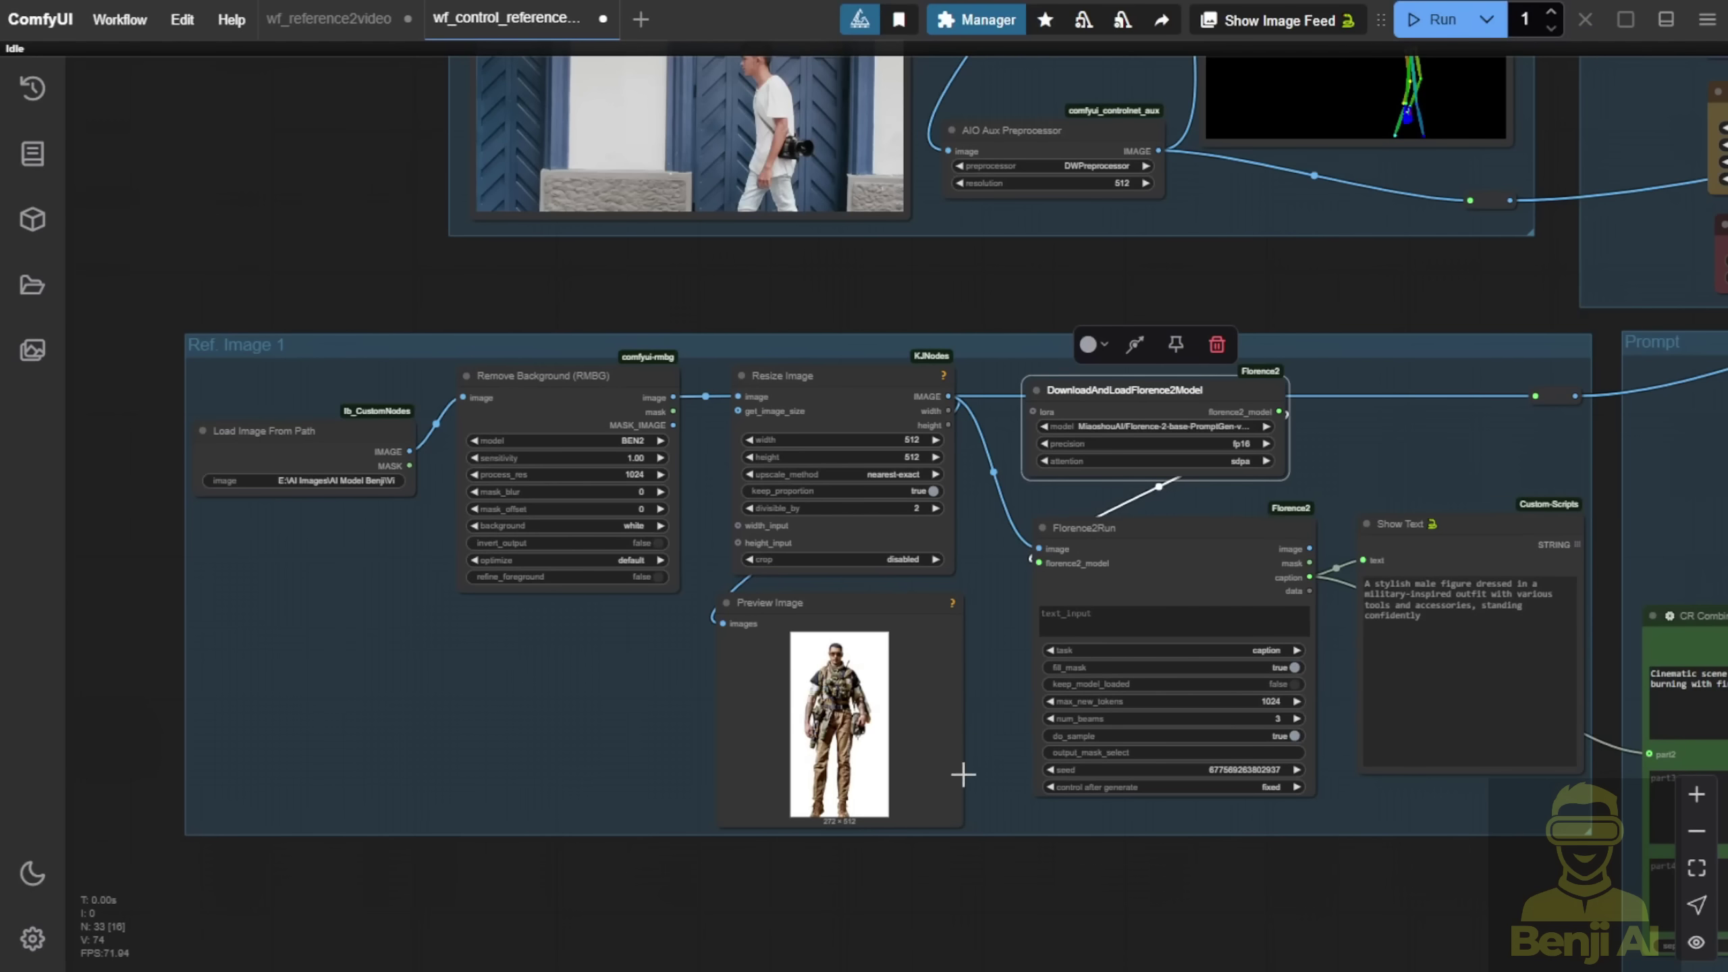
Step: Examine the Remove Background, Resize Image and Preview Image nodes of the military-outfit character in the Ref. Image 1 group
{"action": "scroll", "coordinate": [900, 762], "scroll_direction": "up", "scroll_amount": 4}
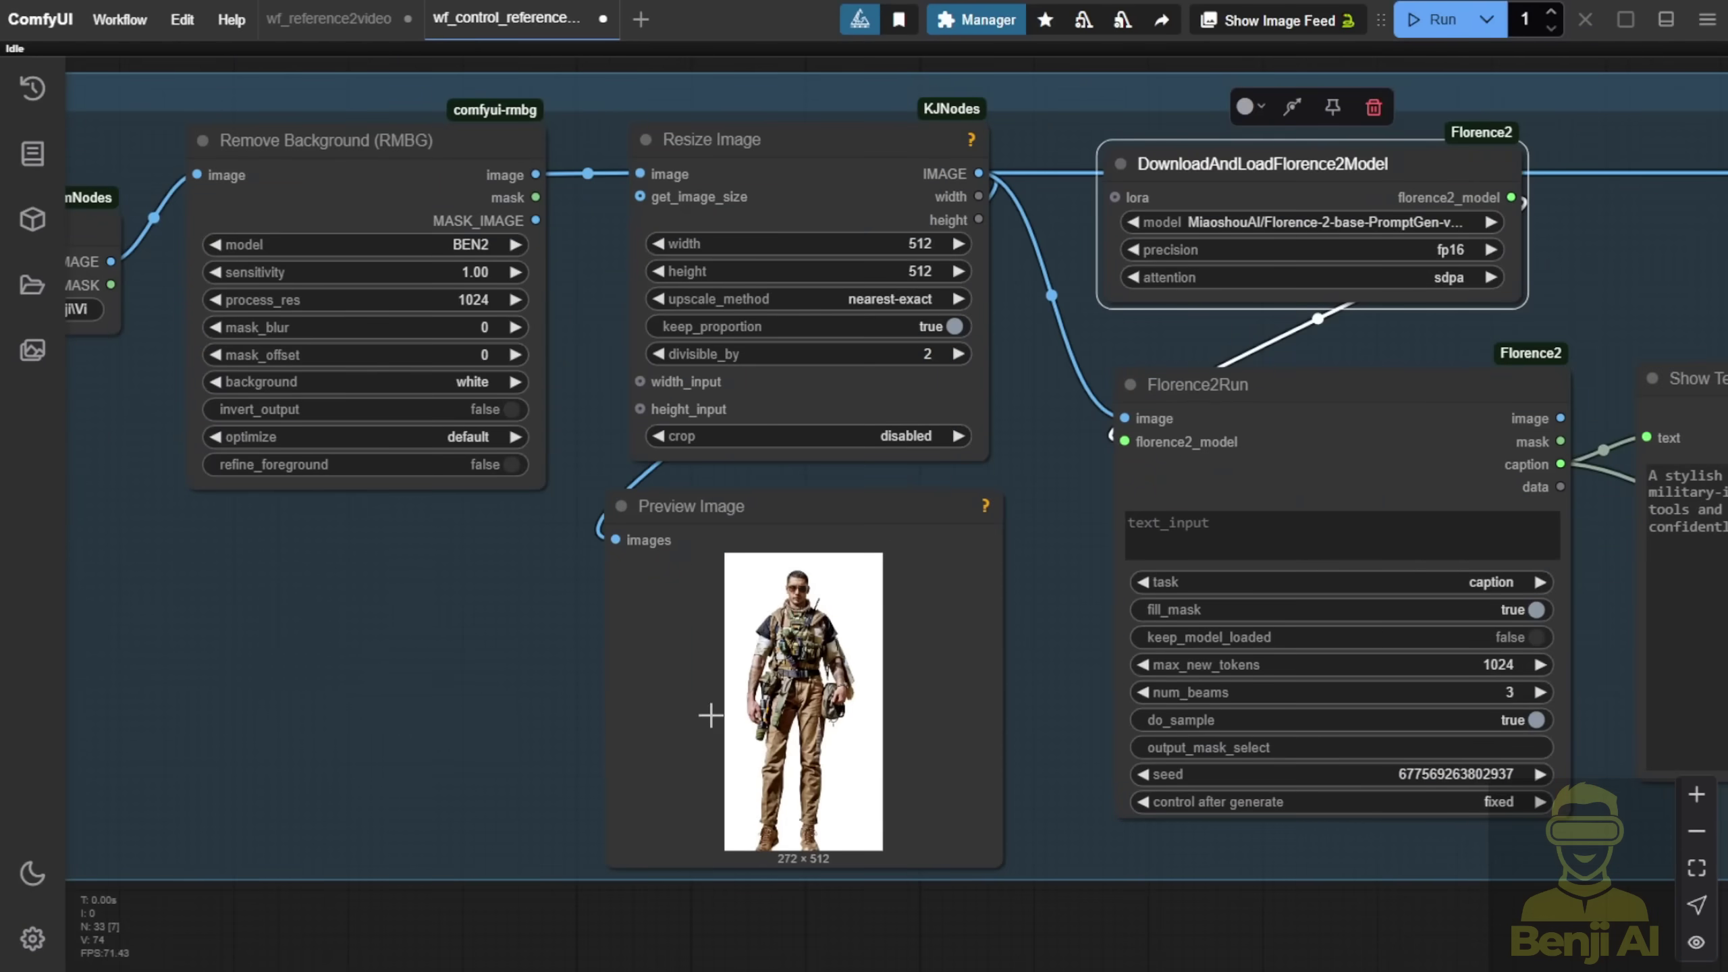
{"action": "scroll", "coordinate": [489, 652], "scroll_direction": "up", "scroll_amount": 2}
{"action": "left_click_drag", "start_coordinate": [486, 660], "coordinate": [543, 678]}
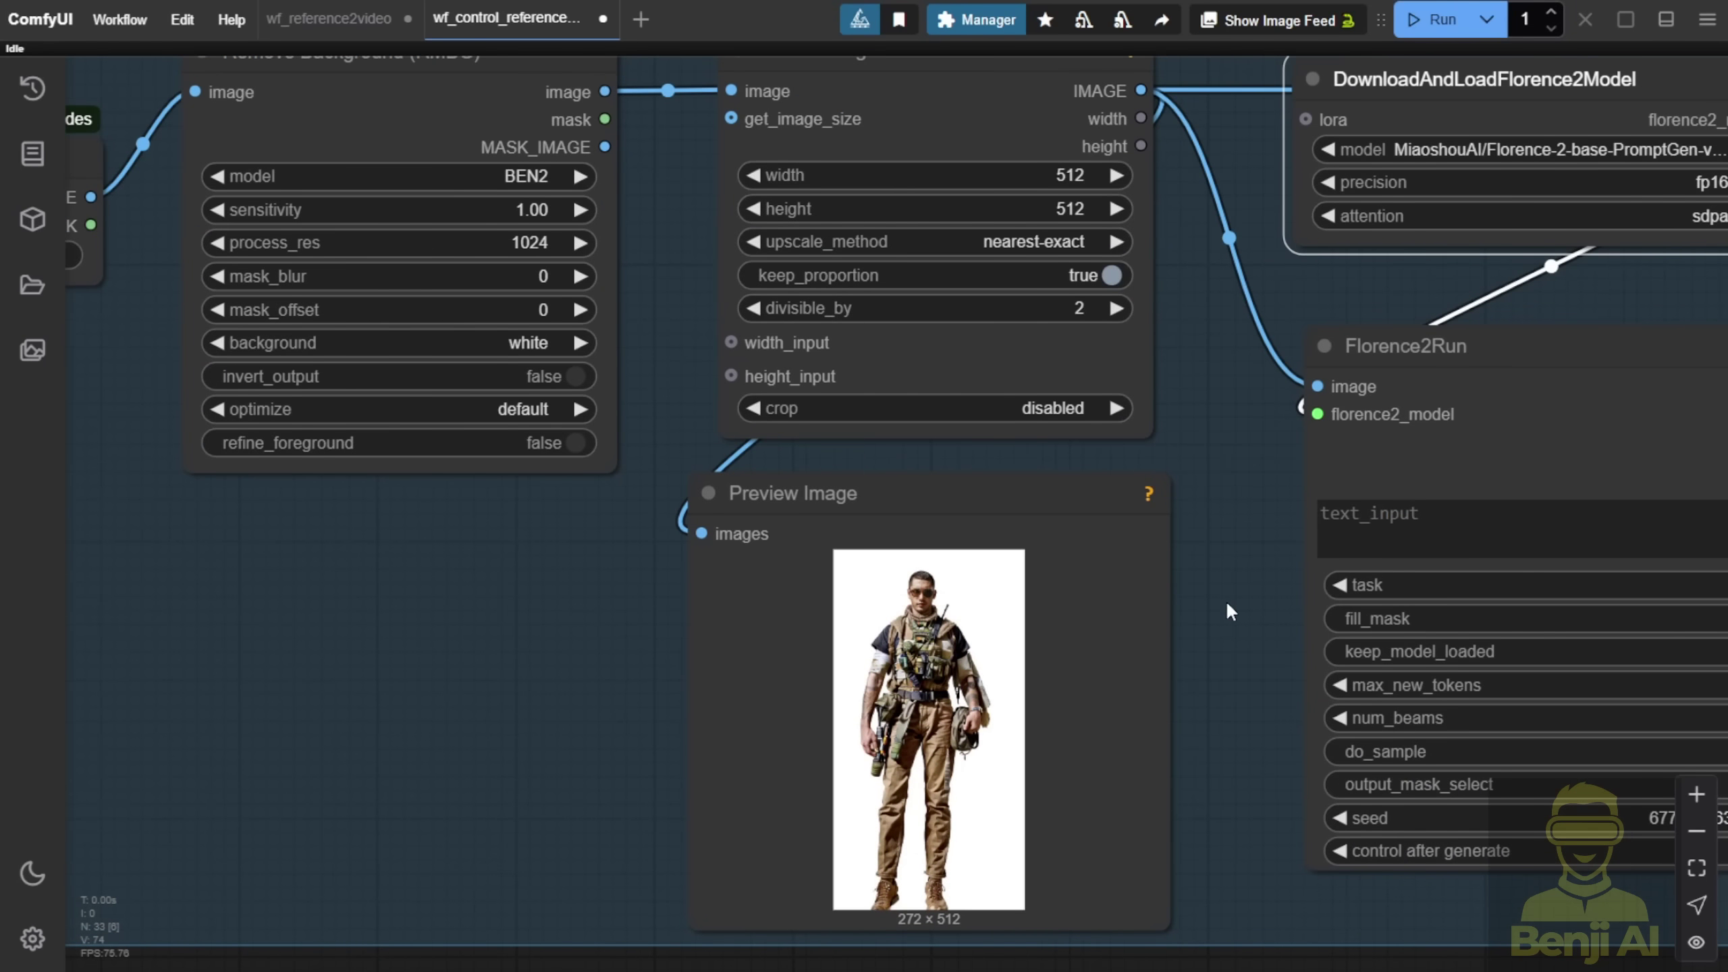
Step: Set the model of the DownloadAndLoadFlorence2Model node to microsoft/Florence-2-large
{"action": "left_click_drag", "start_coordinate": [1237, 591], "coordinate": [459, 646]}
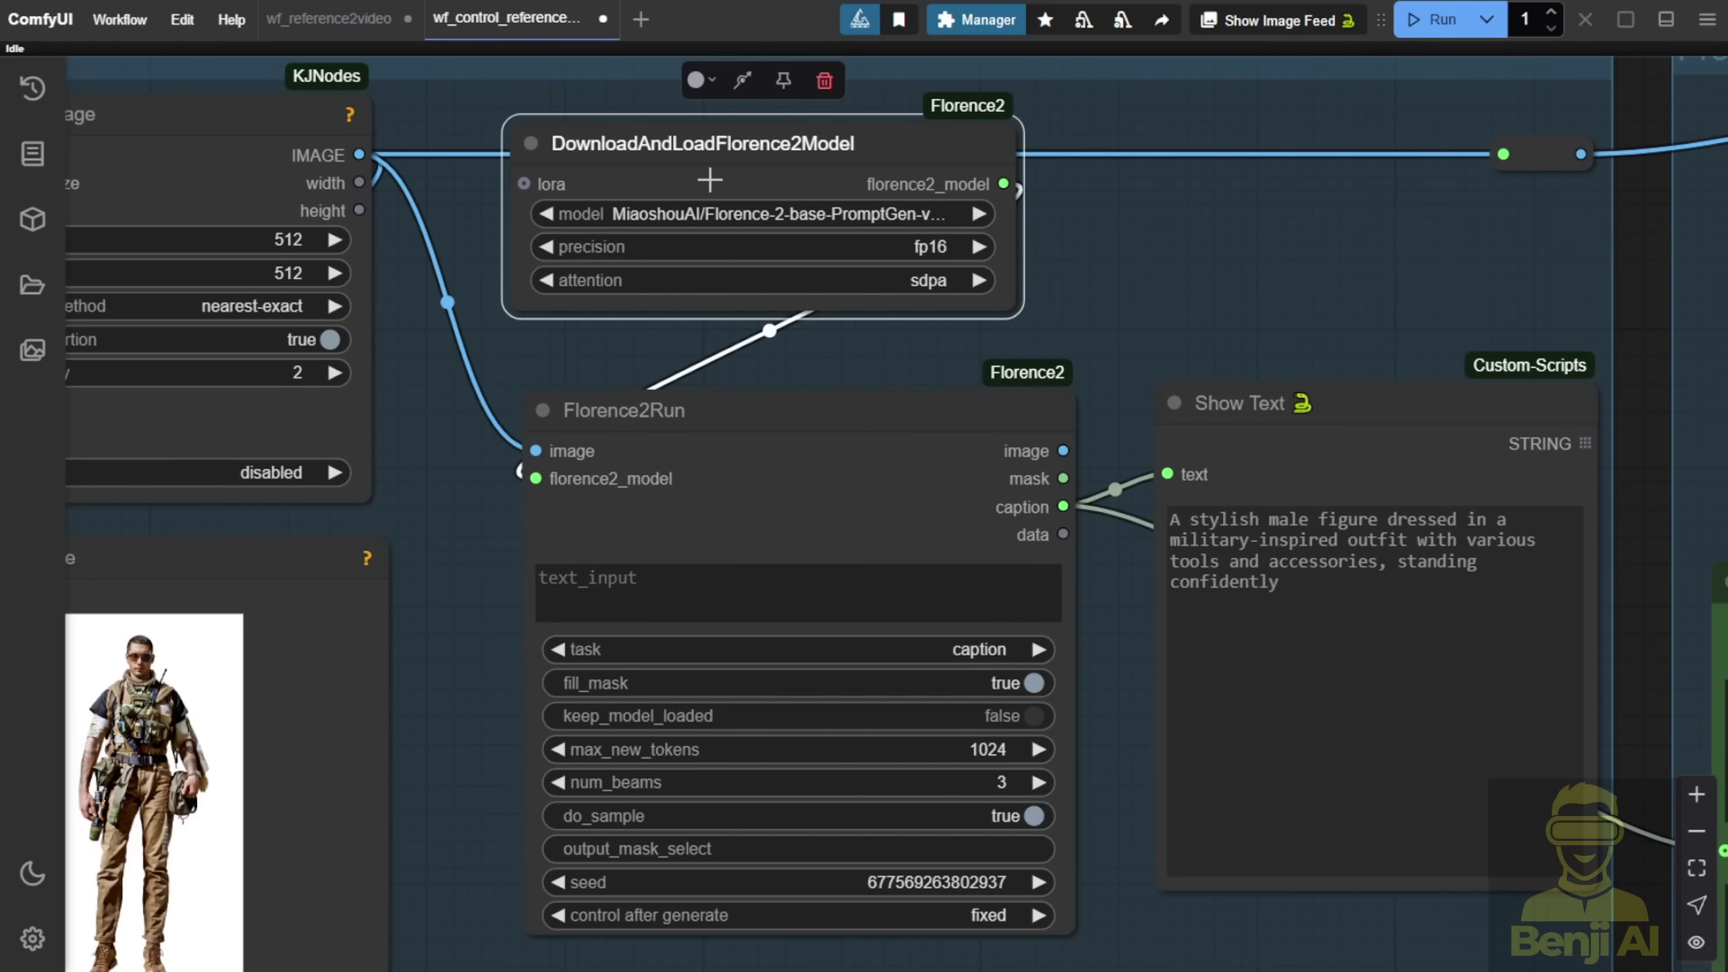
{"action": "left_click", "coordinate": [780, 213]}
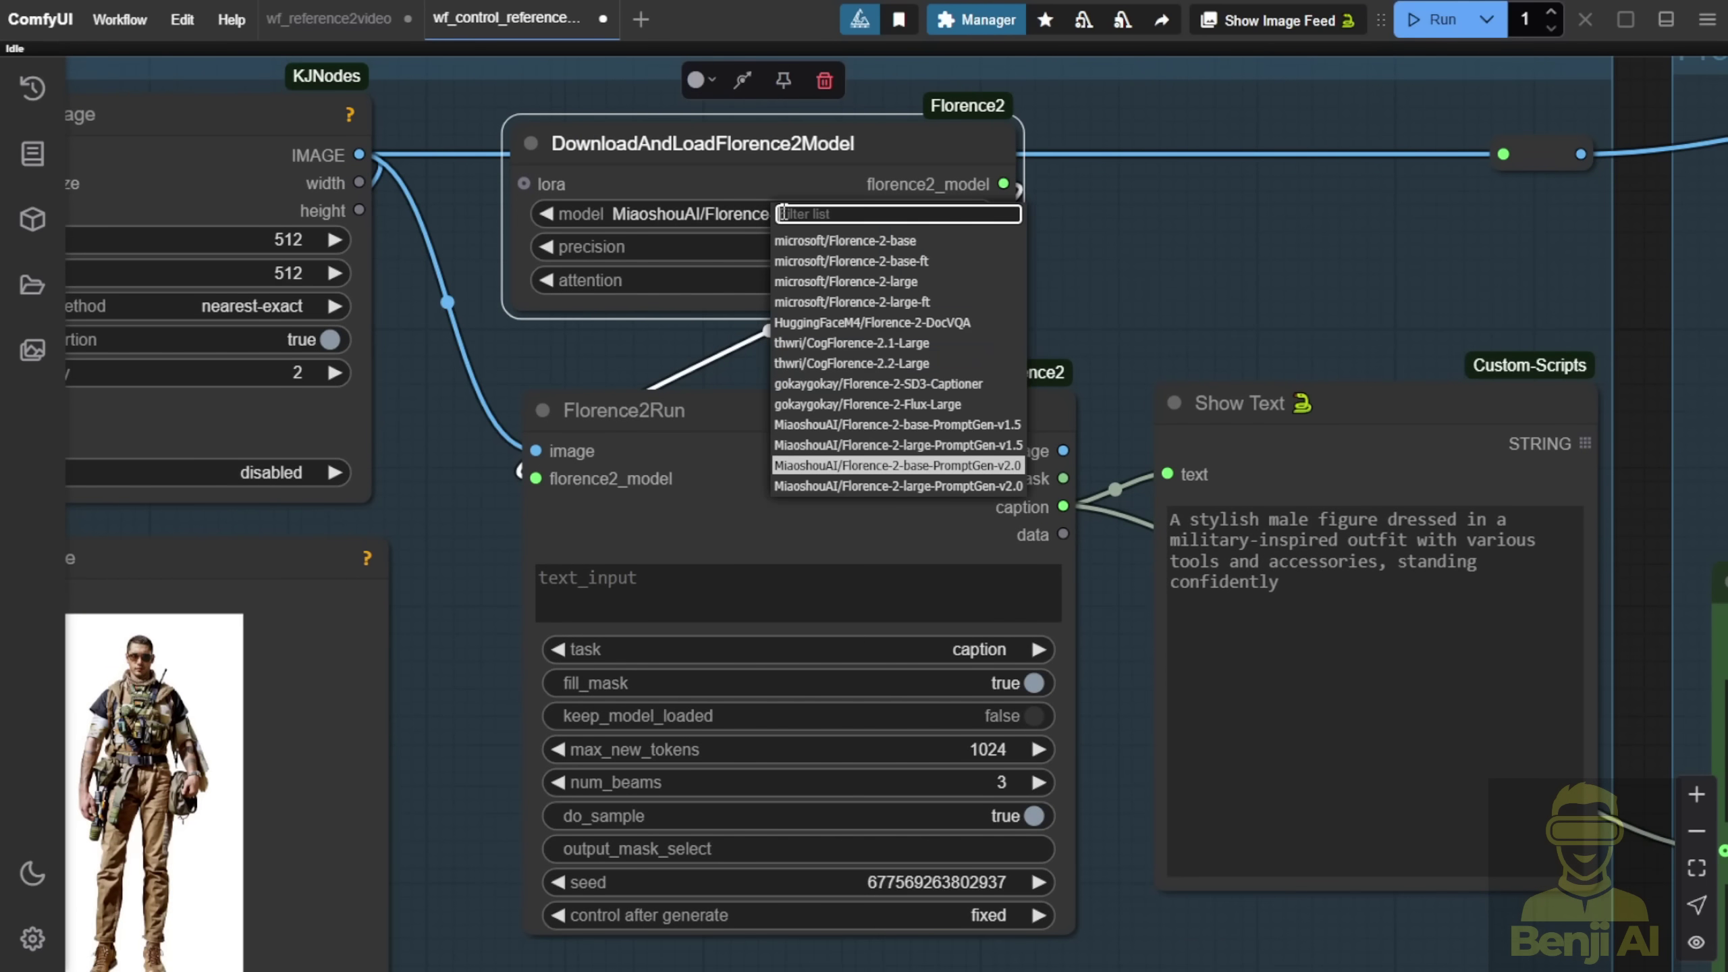
{"action": "left_click", "coordinate": [942, 282]}
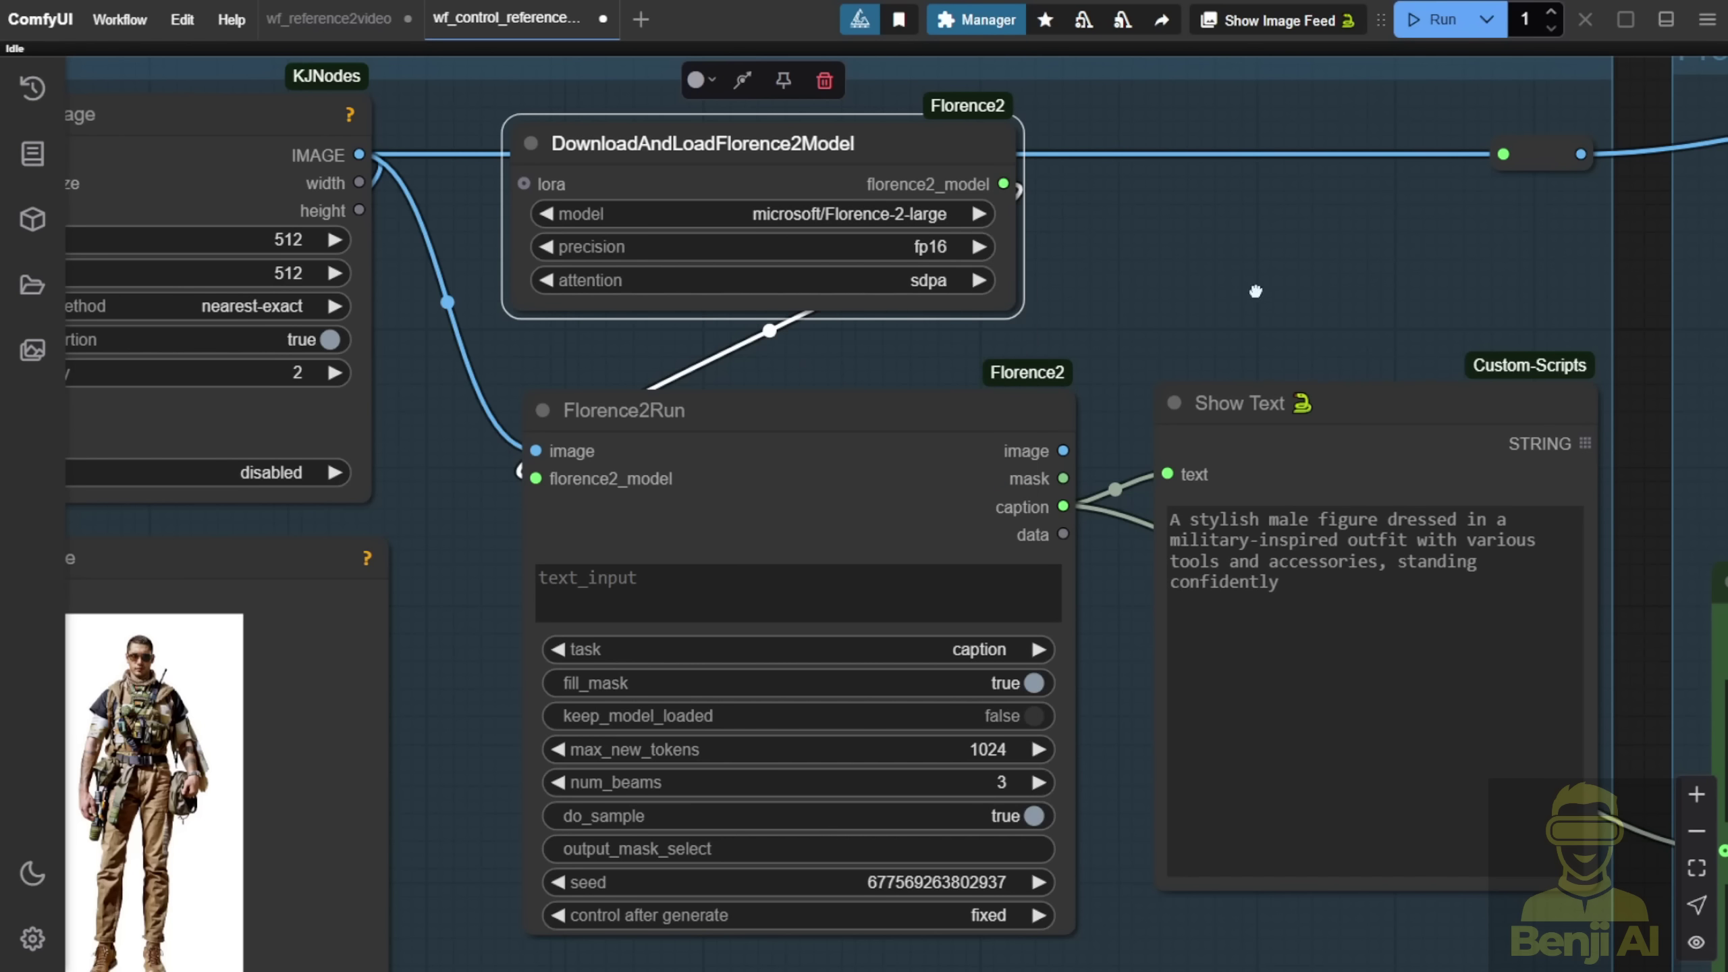
{"action": "left_click_drag", "start_coordinate": [1255, 291], "coordinate": [918, 278]}
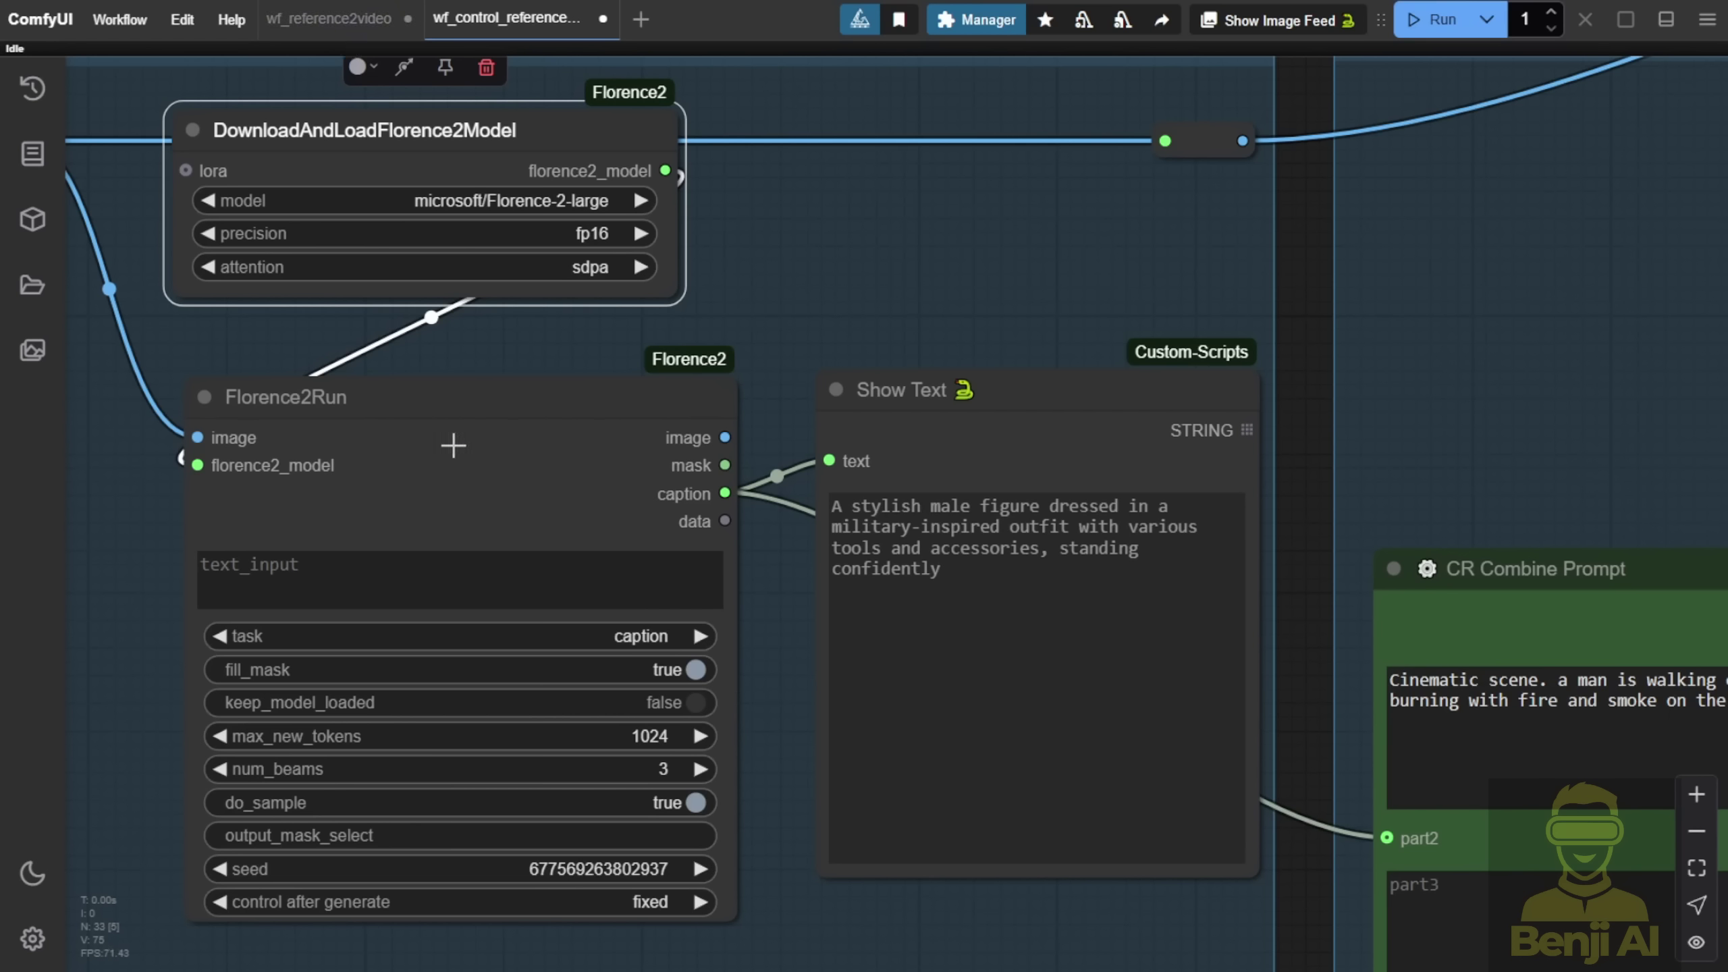
Step: Examine the image caption's link into part2 of CR Combine Prompt and highlight the walking-man wording in its first prompt part
{"action": "scroll", "coordinate": [453, 445], "scroll_direction": "down", "scroll_amount": 2}
{"action": "left_click_drag", "start_coordinate": [453, 445], "coordinate": [815, 226]}
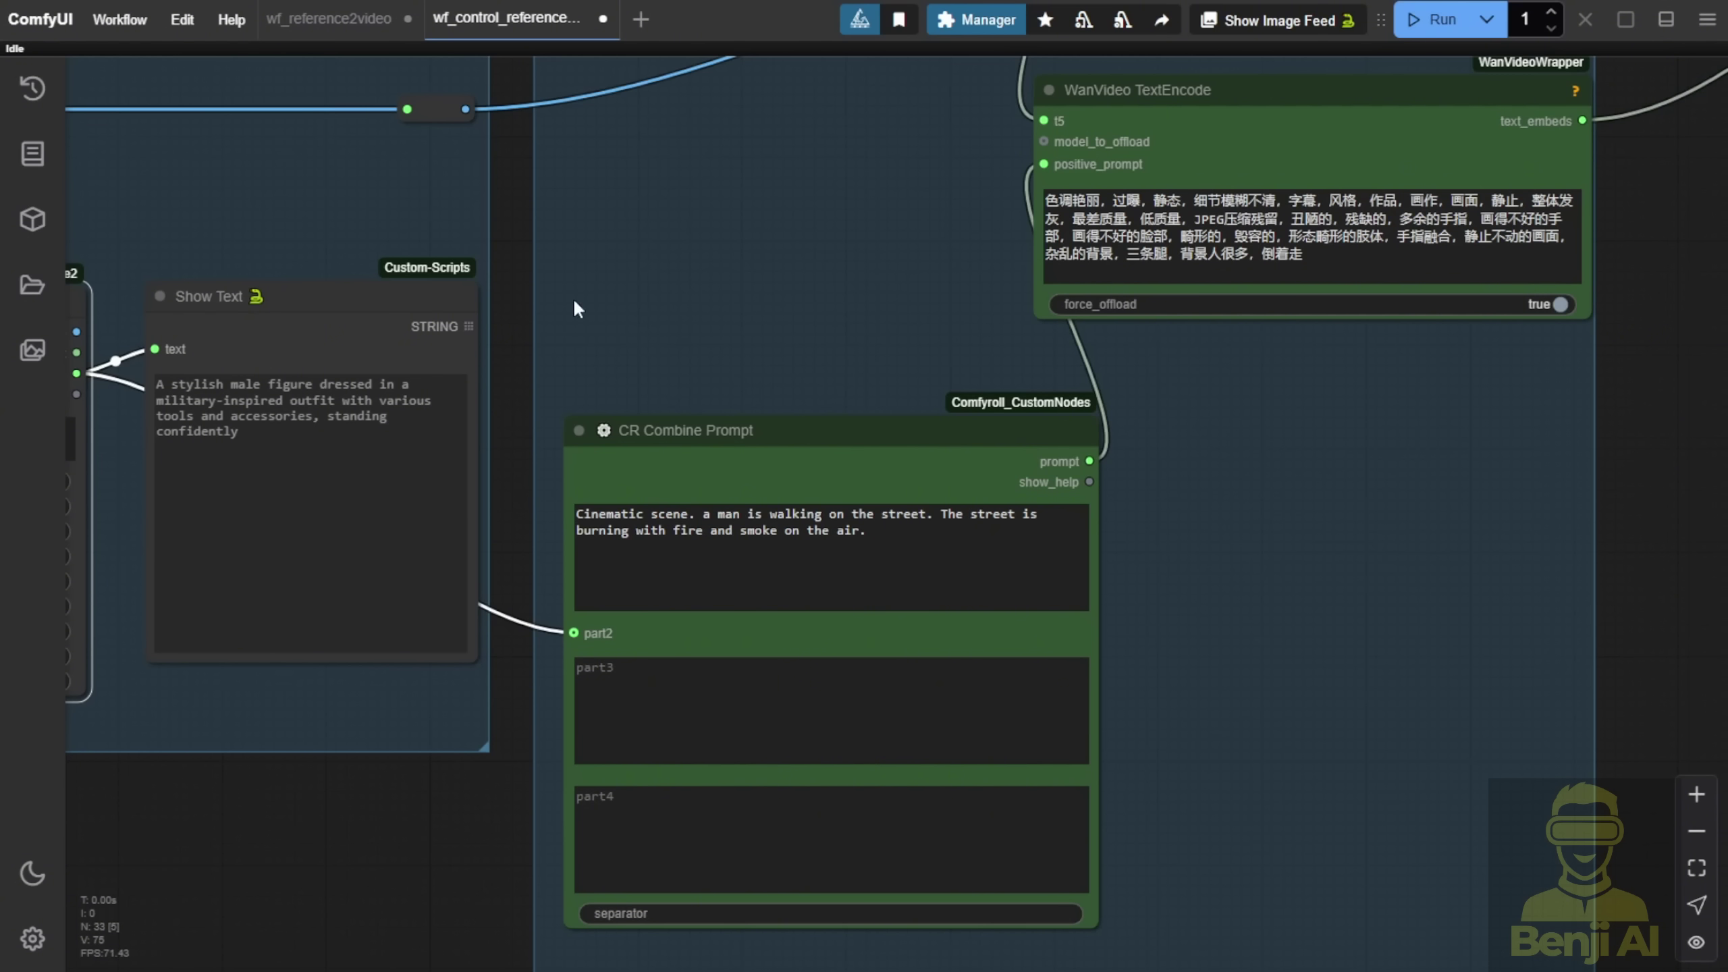
{"action": "scroll", "coordinate": [884, 476], "scroll_direction": "down", "scroll_amount": 2}
{"action": "scroll", "coordinate": [884, 477], "scroll_direction": "up", "scroll_amount": 3}
{"action": "left_click", "coordinate": [884, 425]}
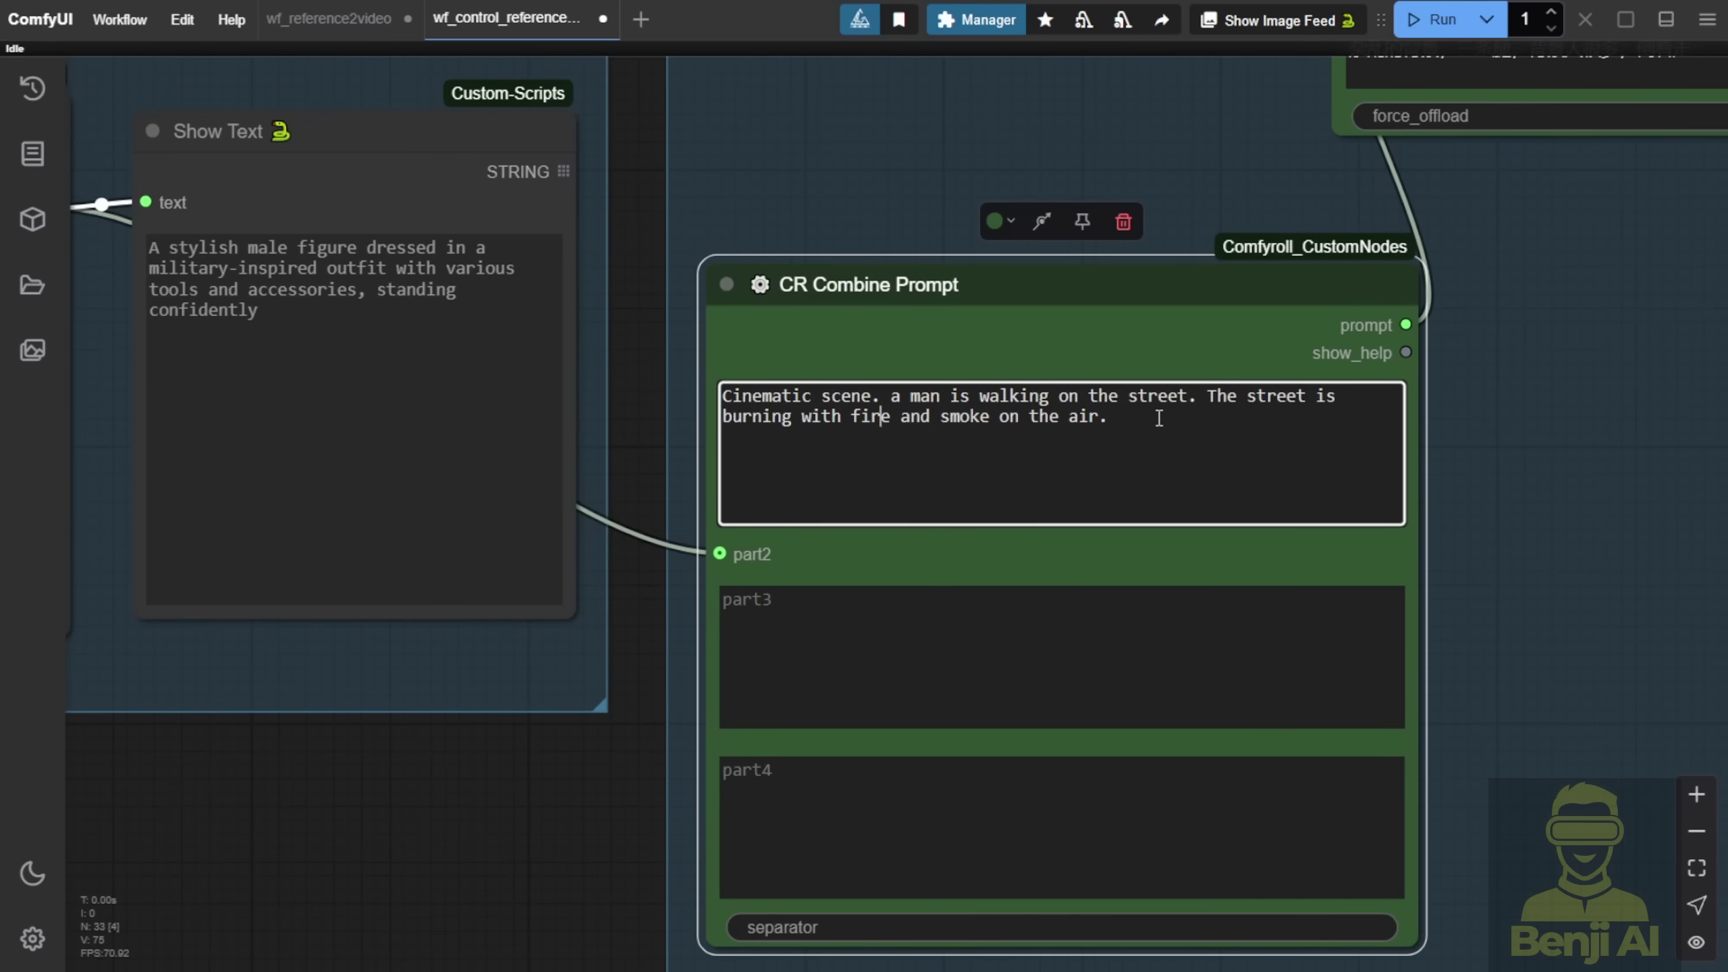
{"action": "key", "text": "ctrl+a"}
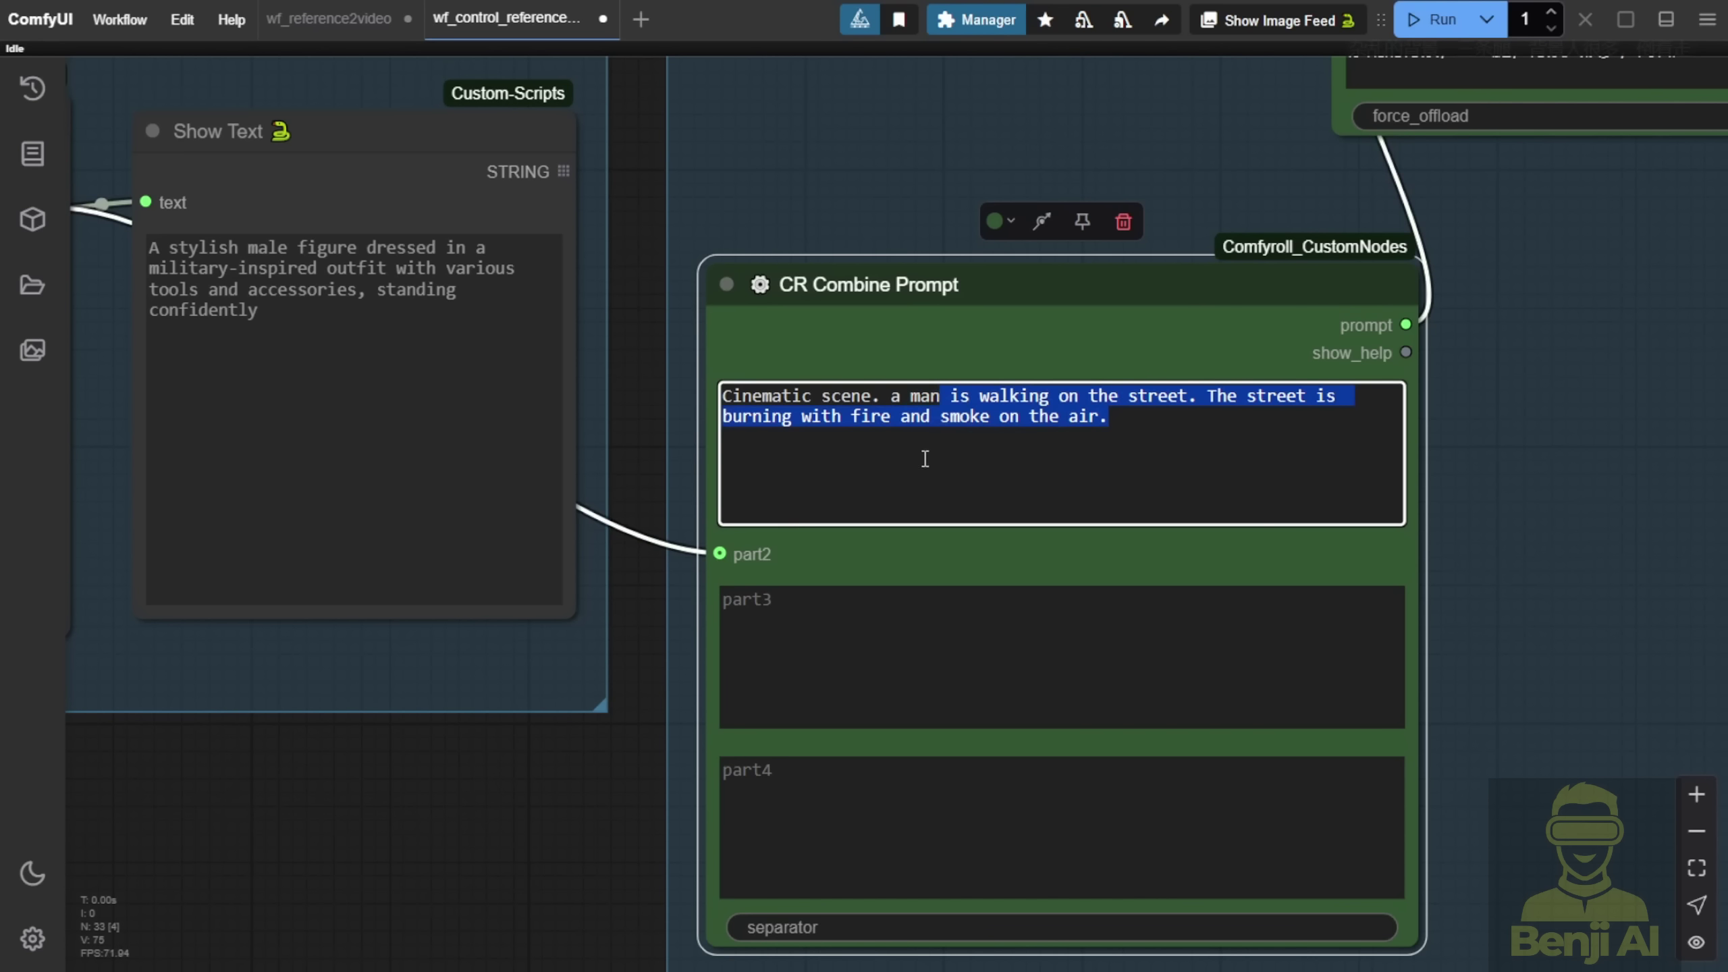
{"action": "left_click", "coordinate": [921, 416]}
{"action": "left_click_drag", "start_coordinate": [886, 393], "coordinate": [1119, 396]}
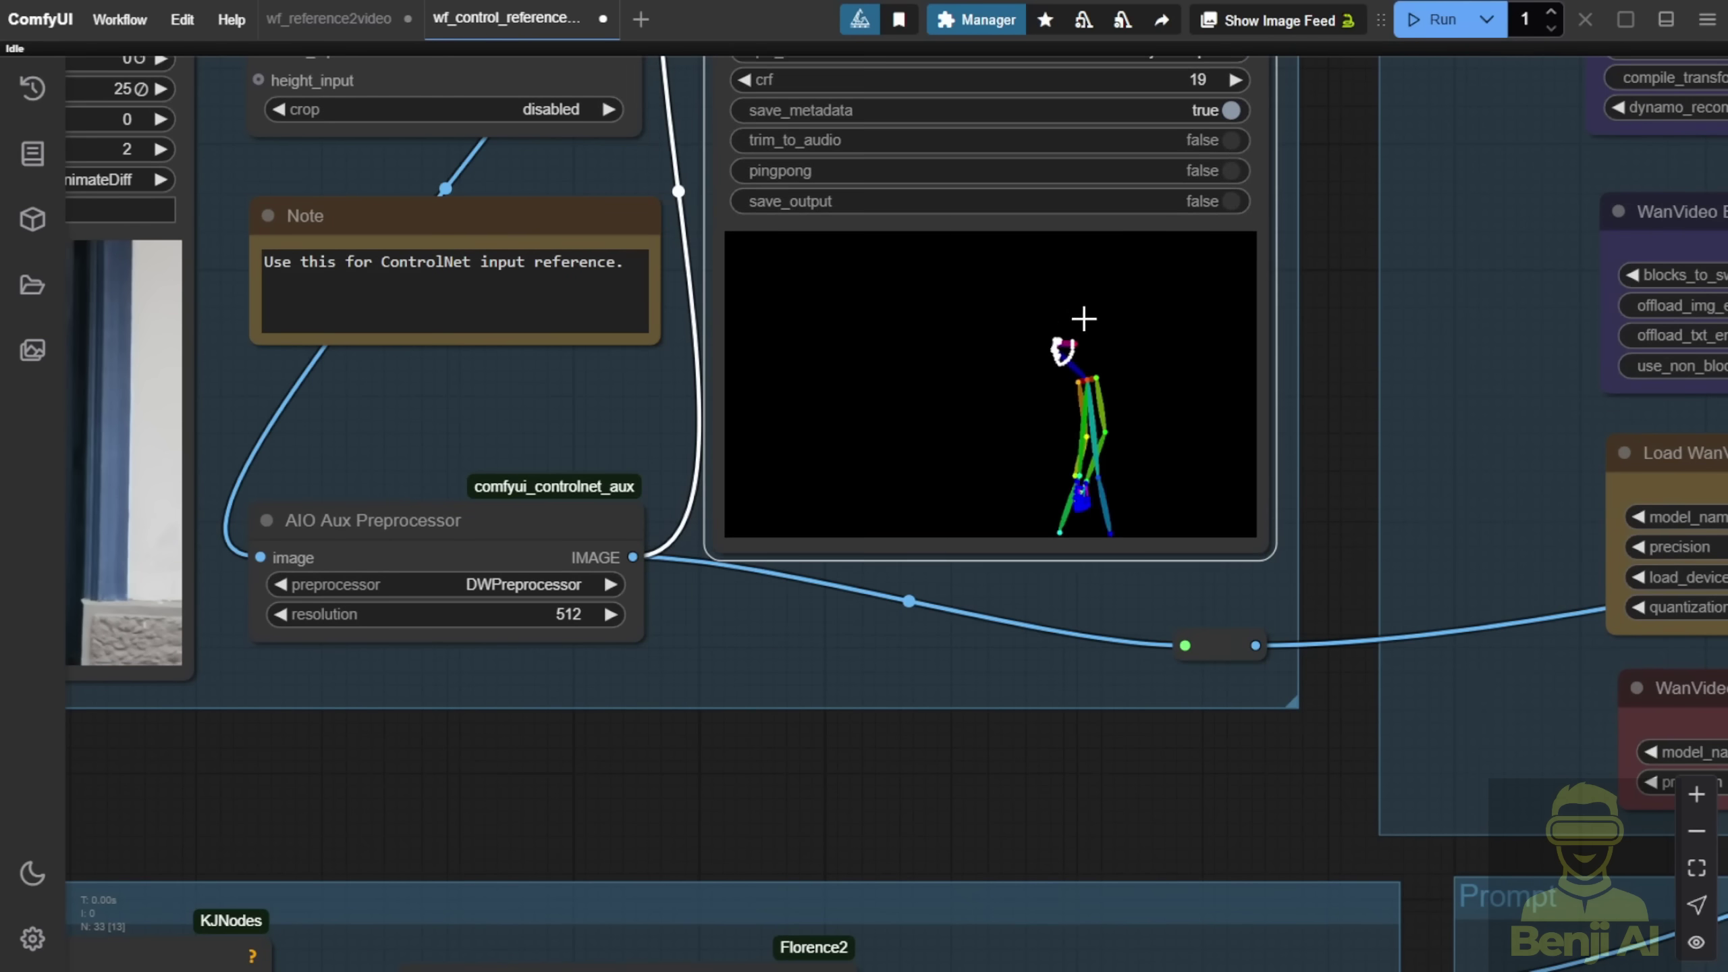
Step: Look over the Loader, Prompt and Sampling groups while the control-reference workflow runs
{"action": "scroll", "coordinate": [1083, 527], "scroll_direction": "down", "scroll_amount": 5}
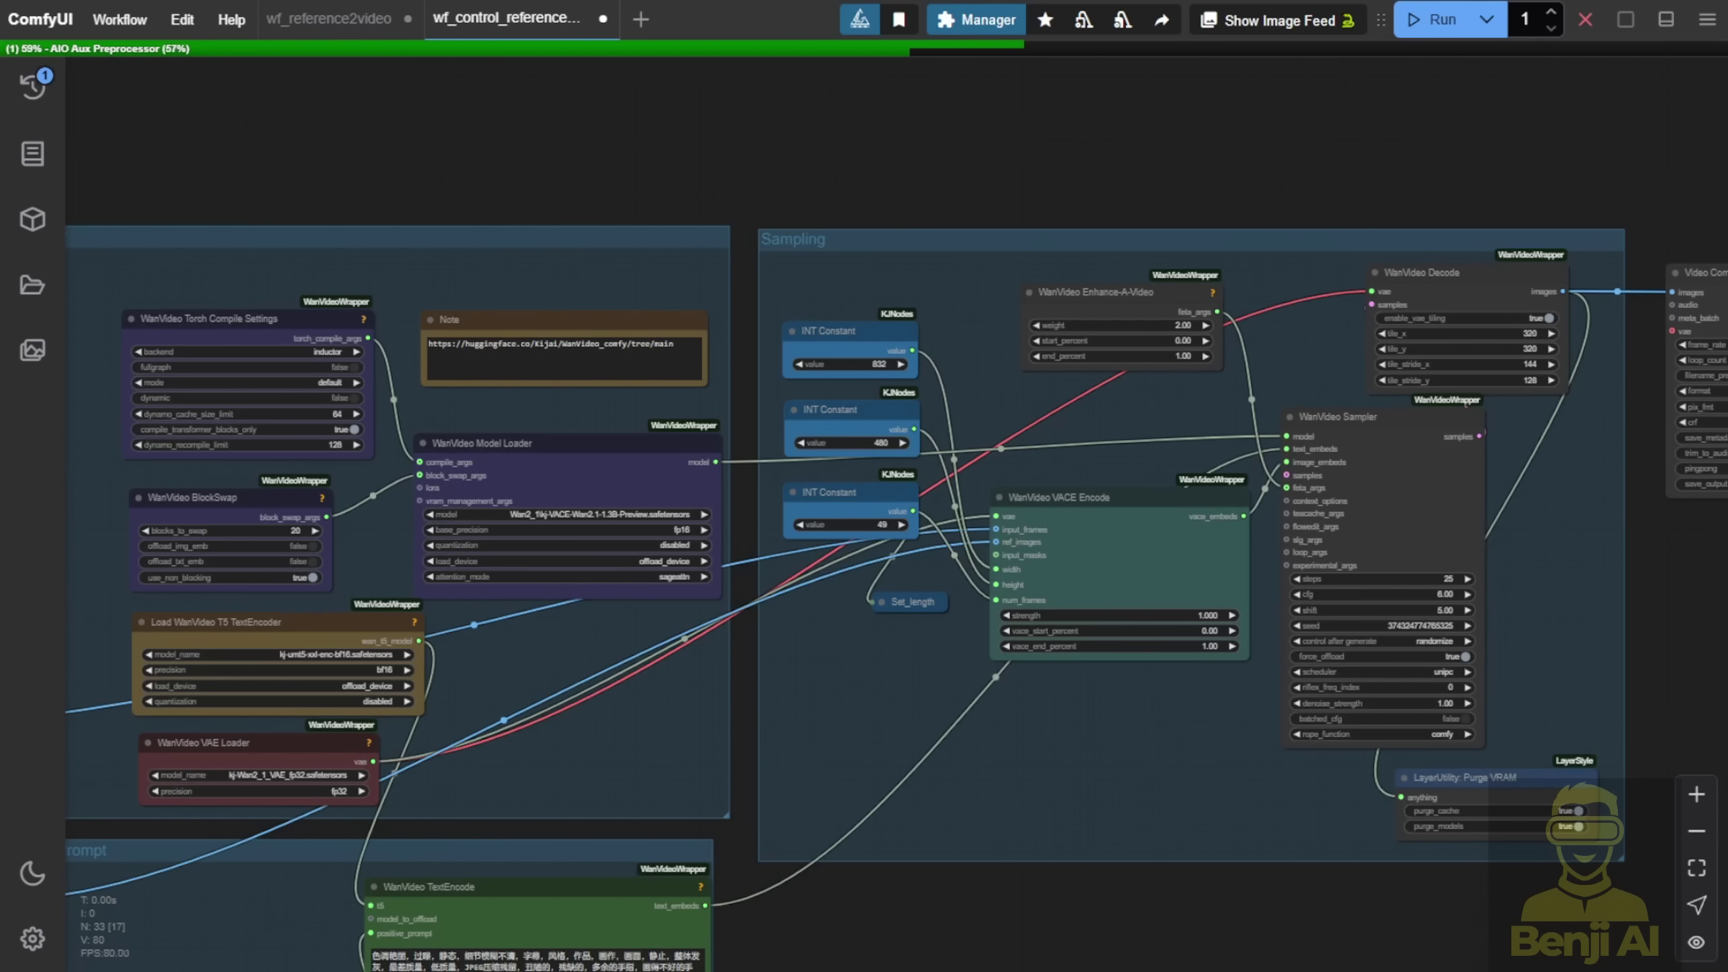
{"action": "scroll", "coordinate": [721, 545], "scroll_direction": "down", "scroll_amount": 2}
{"action": "left_click_drag", "start_coordinate": [721, 572], "coordinate": [1061, 398]}
{"action": "left_click_drag", "start_coordinate": [641, 689], "coordinate": [949, 457]}
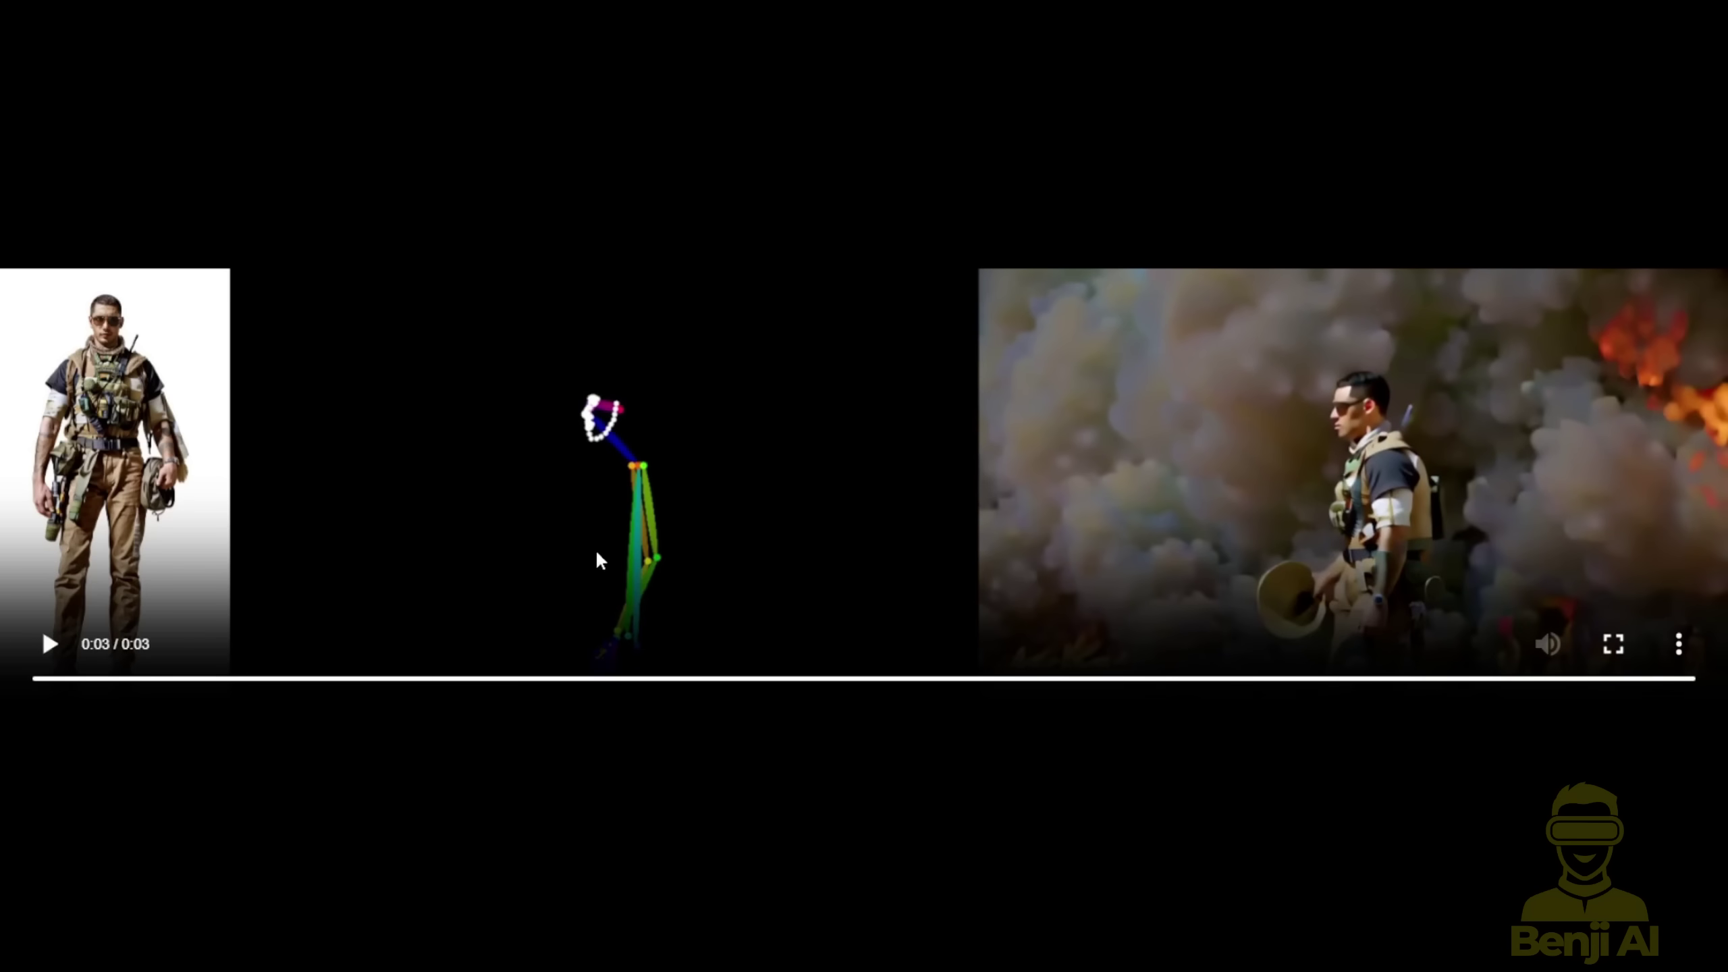
Step: Play the comparison videos showing the reference character, the pose control and the generated result side by side
{"action": "left_click", "coordinate": [49, 643]}
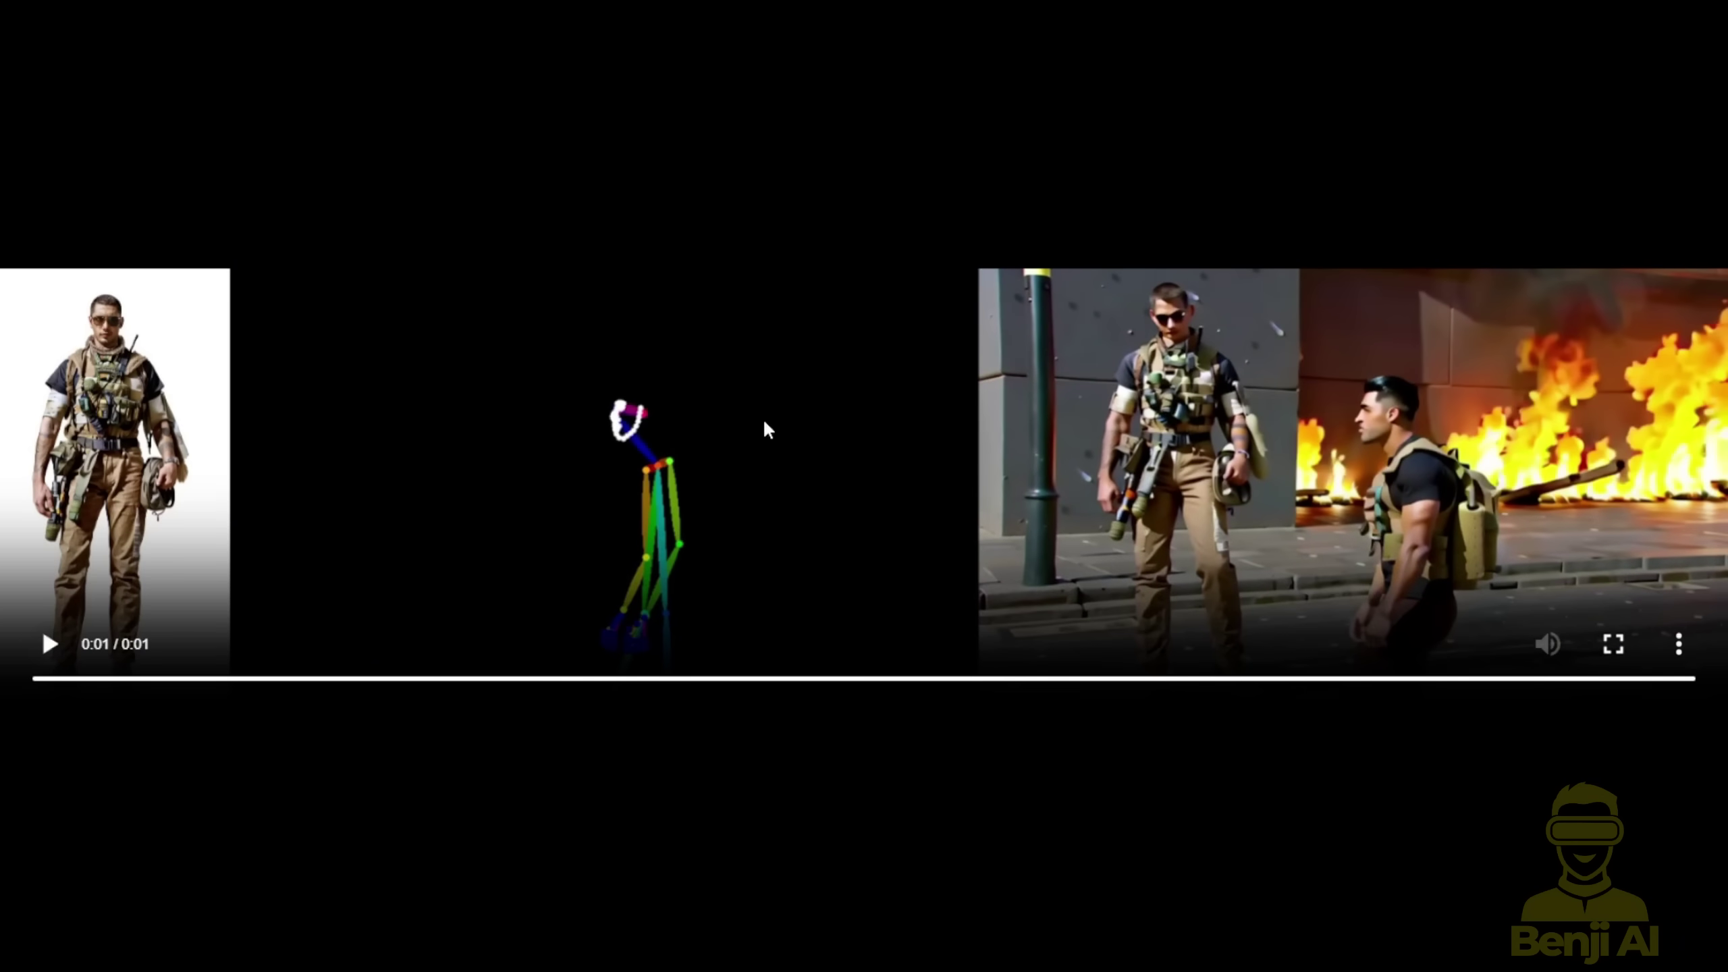
{"action": "left_click", "coordinate": [219, 668]}
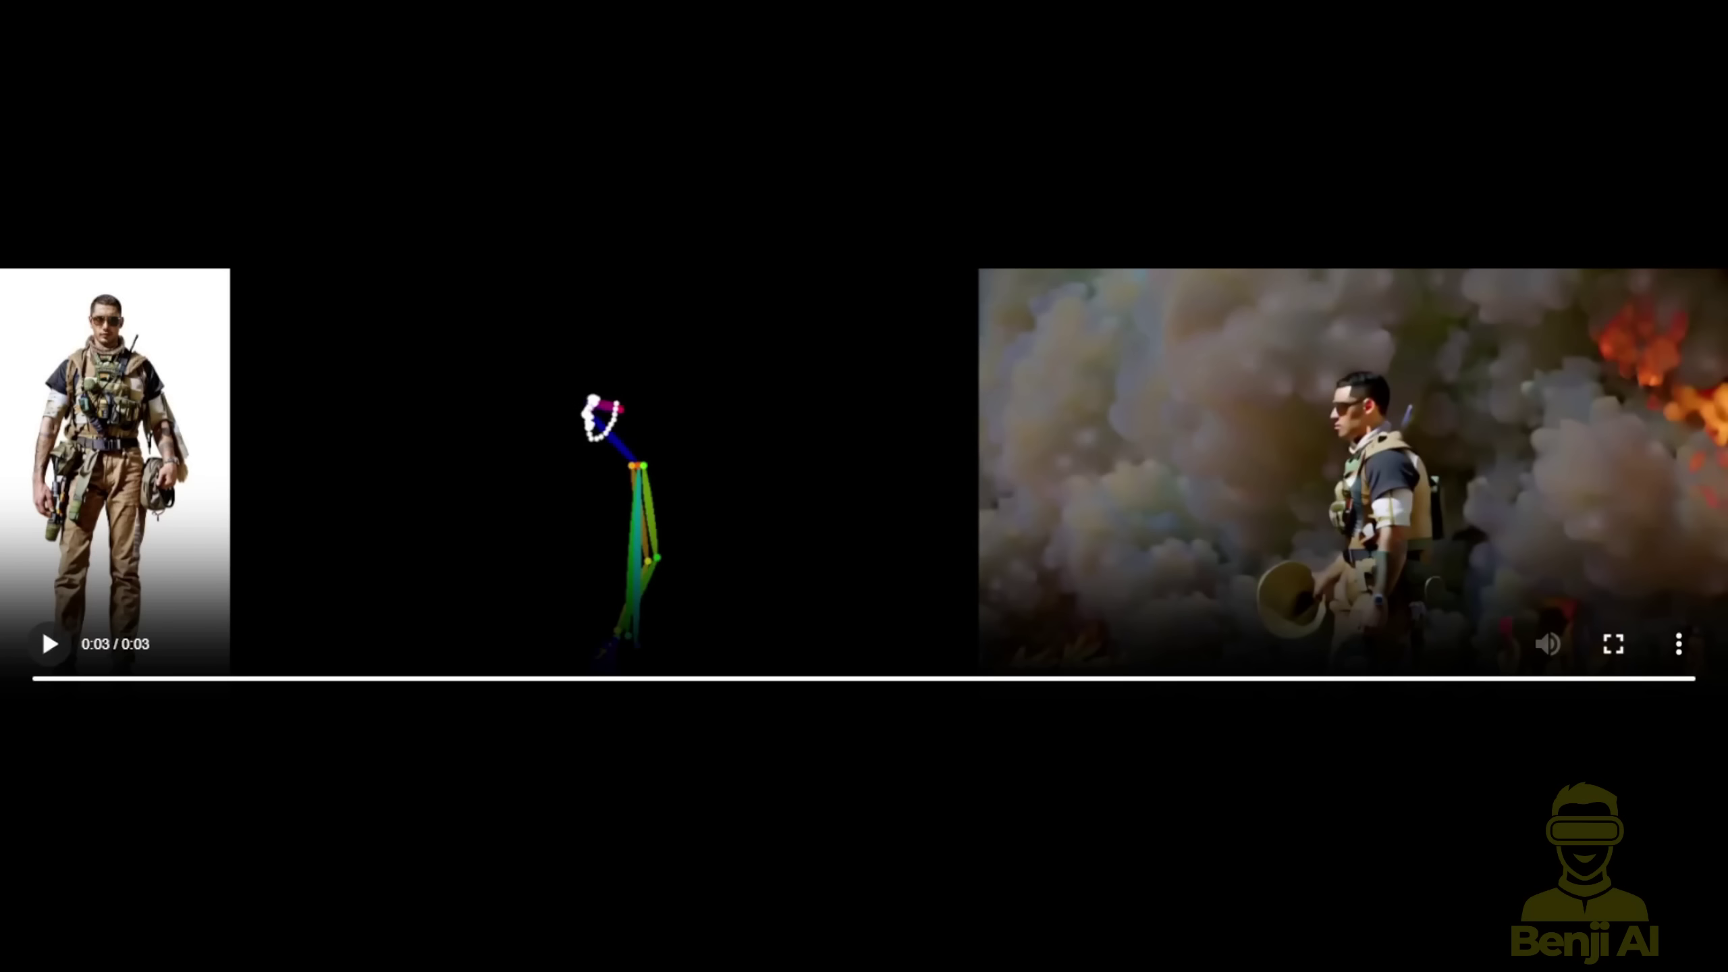
{"action": "left_click", "coordinate": [42, 664]}
{"action": "left_click", "coordinate": [50, 643]}
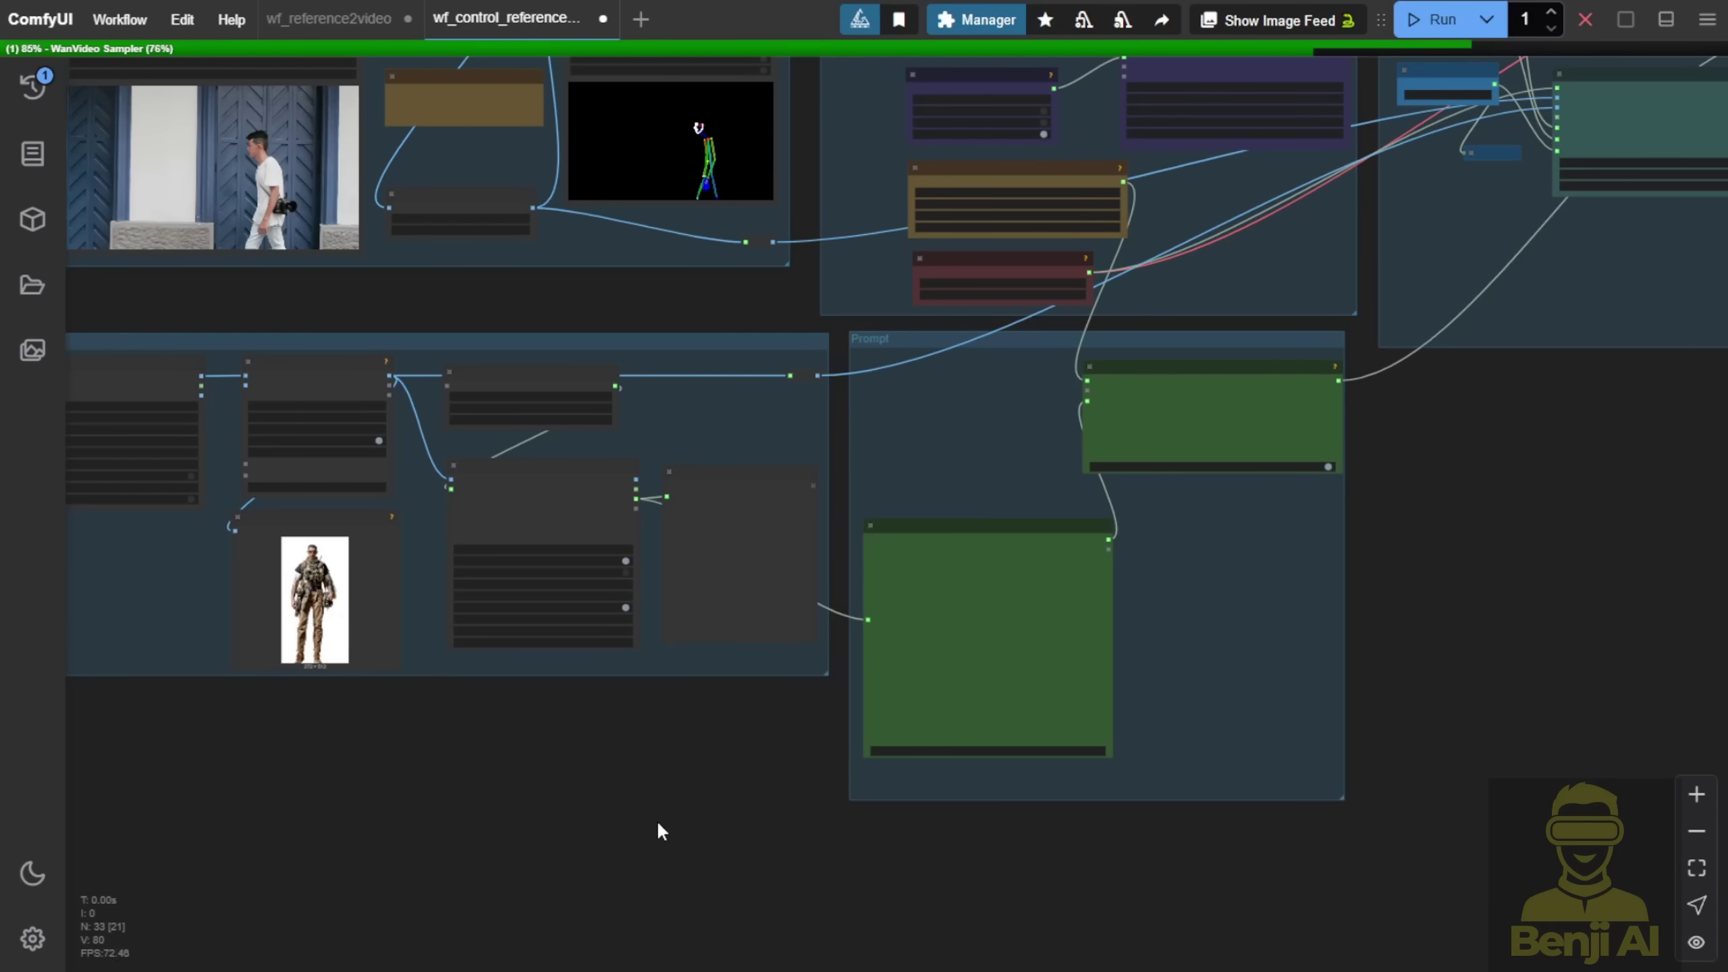
Step: Follow the workflow's progress across the node groups and view the generated video in the final Video Combine node
{"action": "scroll", "coordinate": [696, 816], "scroll_direction": "down", "scroll_amount": 5}
{"action": "left_click_drag", "start_coordinate": [703, 810], "coordinate": [553, 703]}
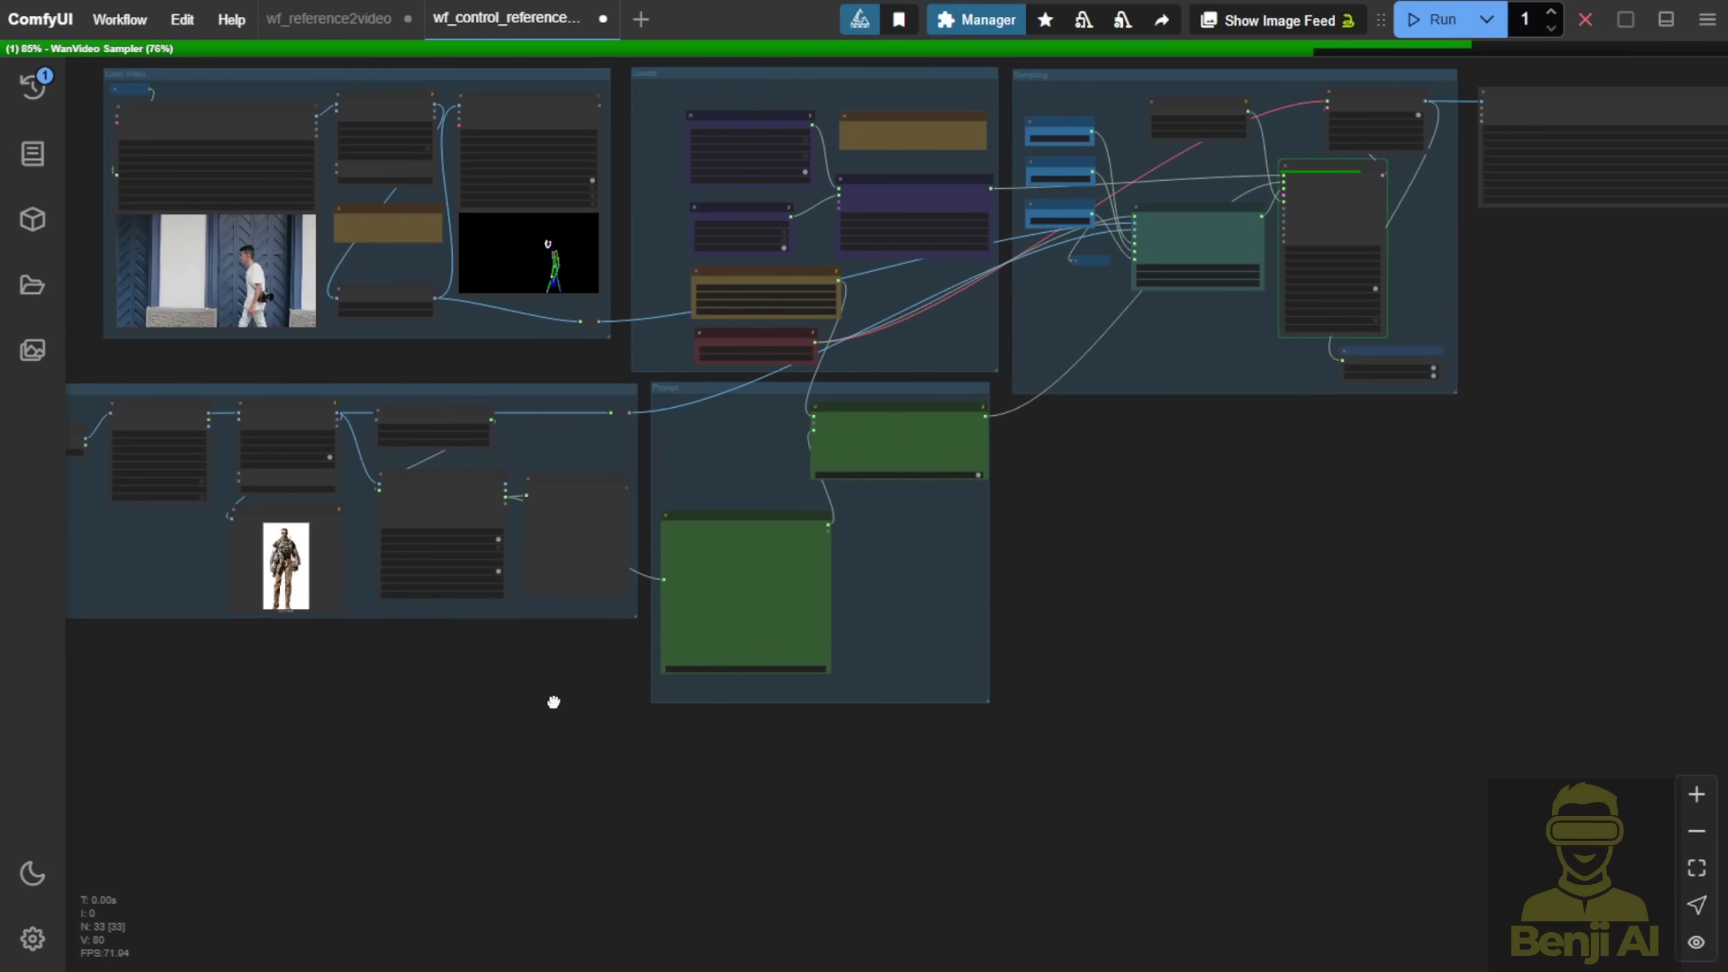
{"action": "left_click_drag", "start_coordinate": [1342, 443], "coordinate": [1193, 559]}
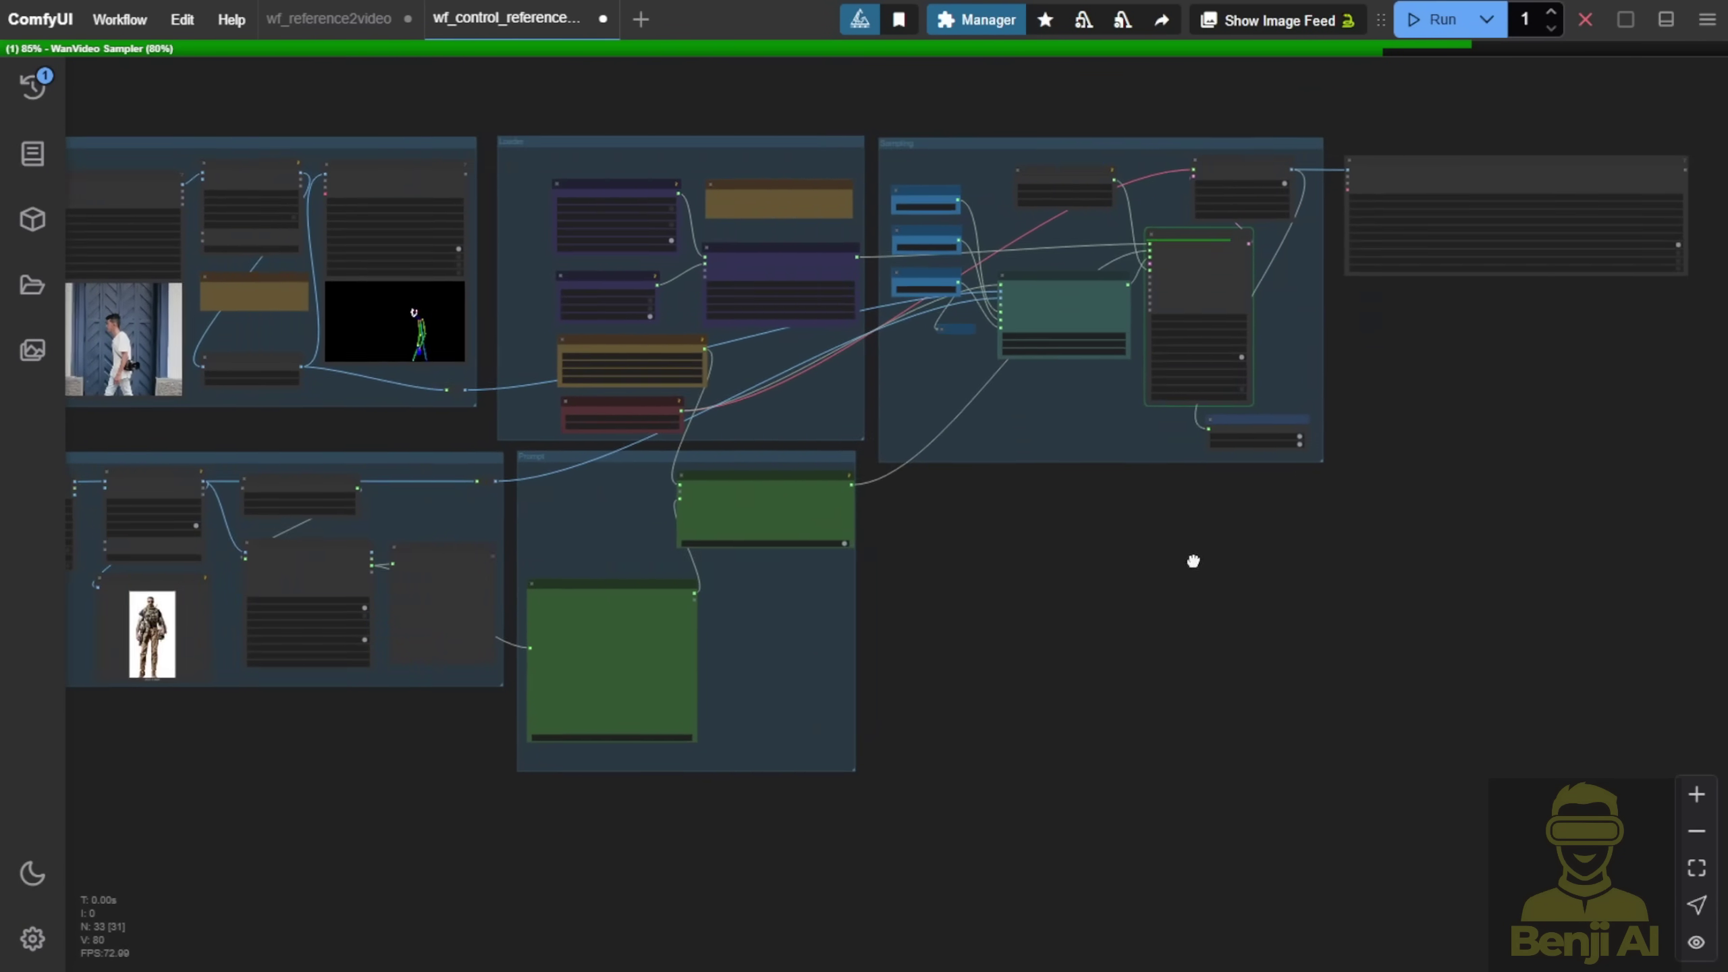
{"action": "scroll", "coordinate": [1255, 475], "scroll_direction": "up", "scroll_amount": 2}
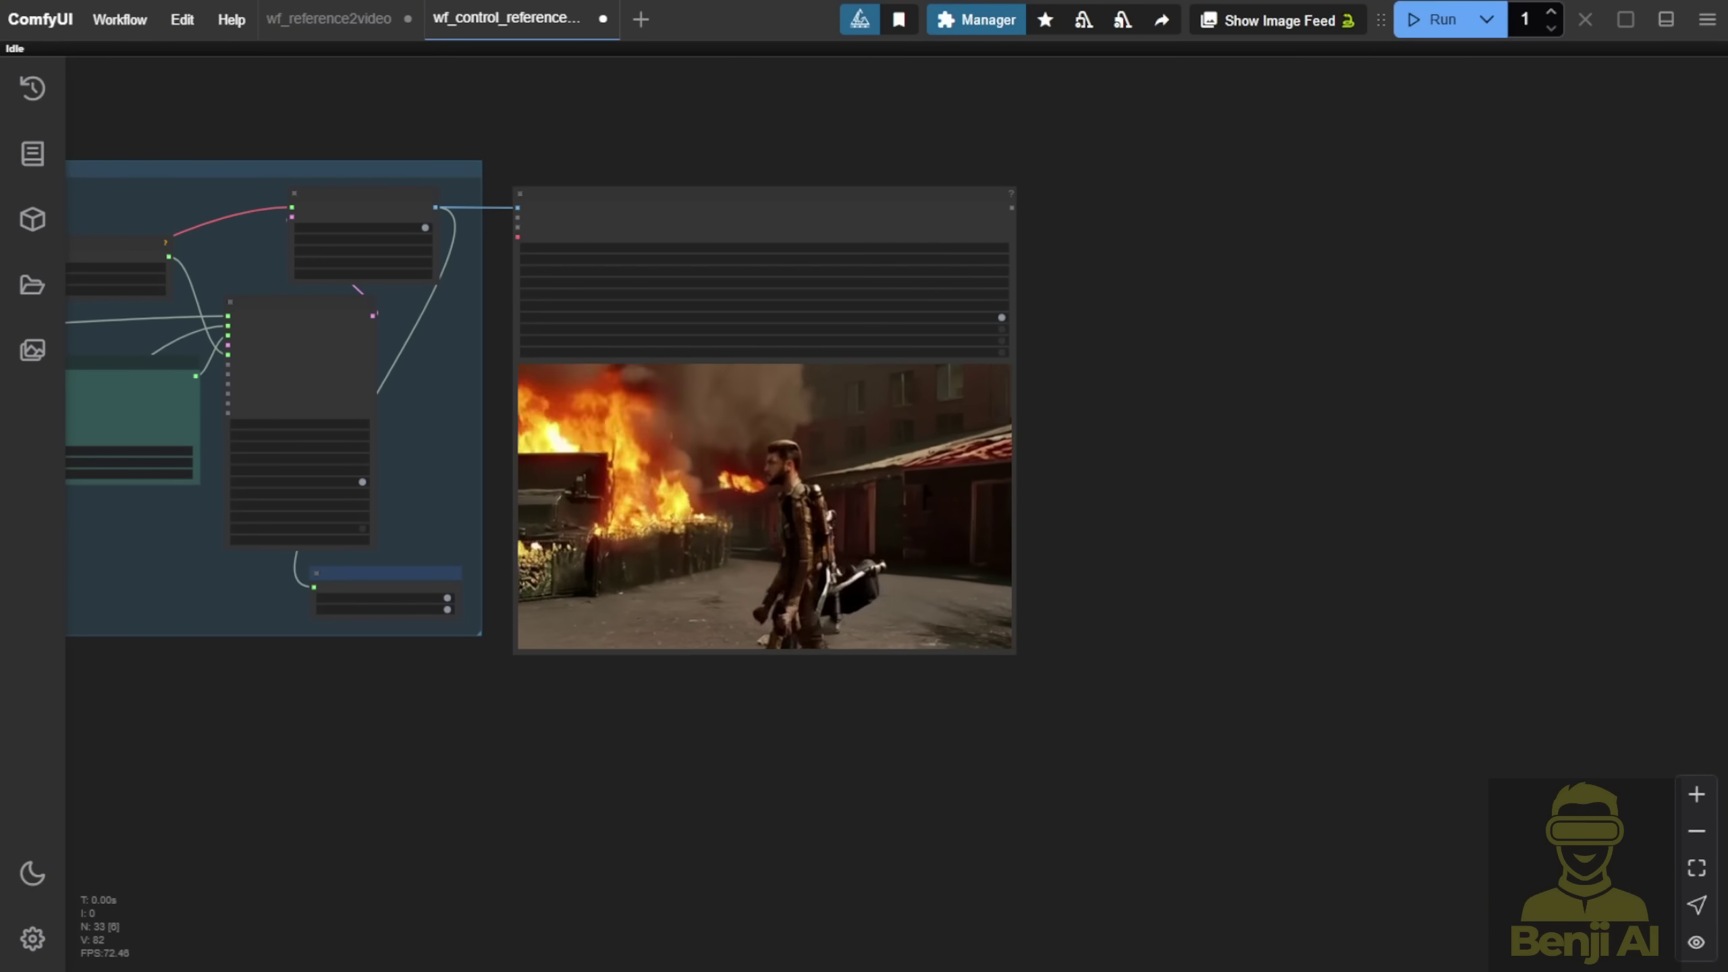
{"action": "left_click_drag", "start_coordinate": [532, 847], "coordinate": [791, 875]}
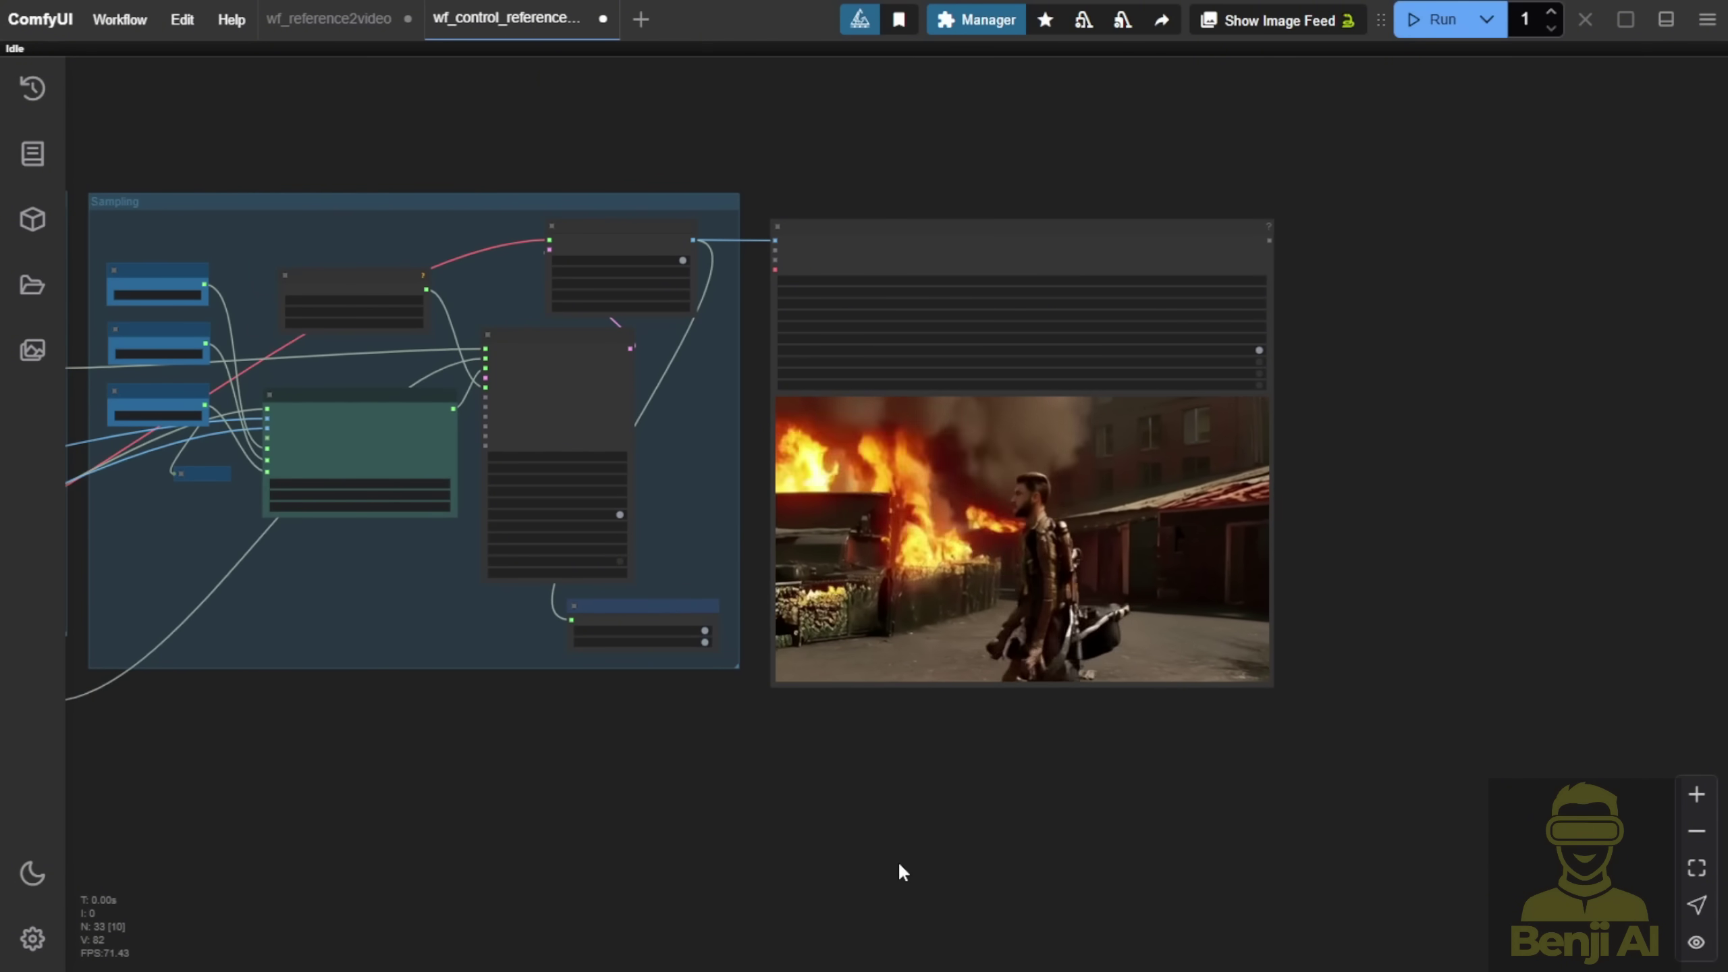
Step: Play the generated test clips of the soldier walking past smoke and fire, one after another
{"action": "key", "text": "."}
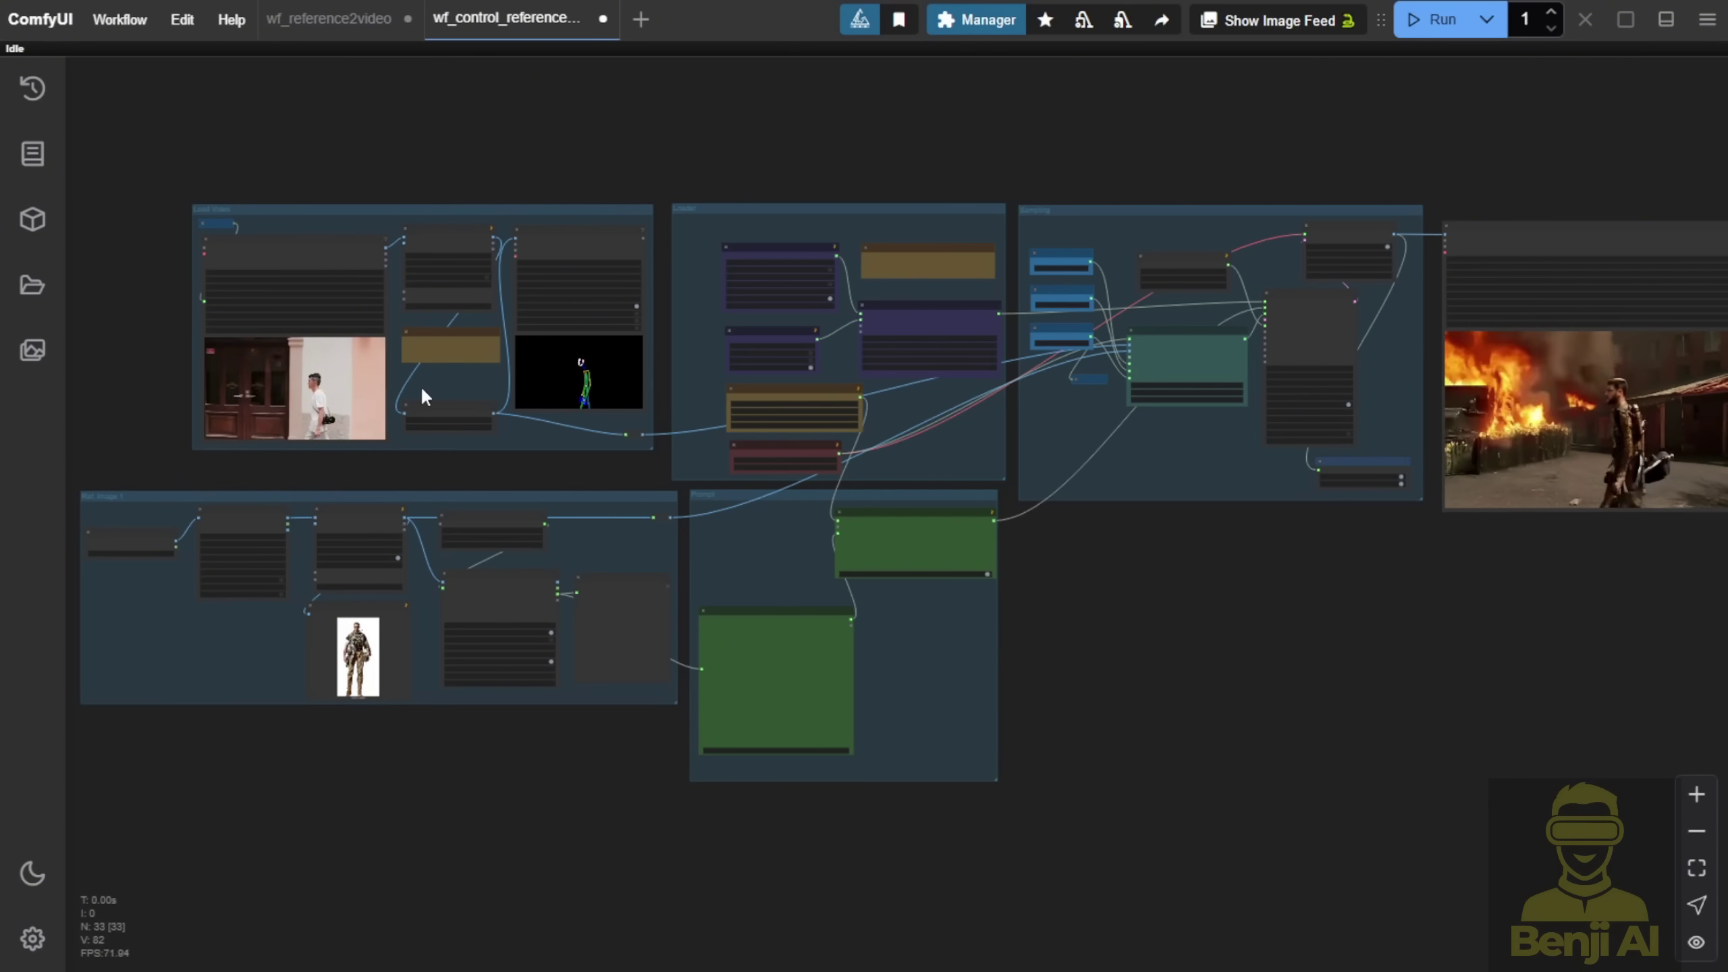
{"action": "left_click_drag", "start_coordinate": [157, 348], "coordinate": [424, 437]}
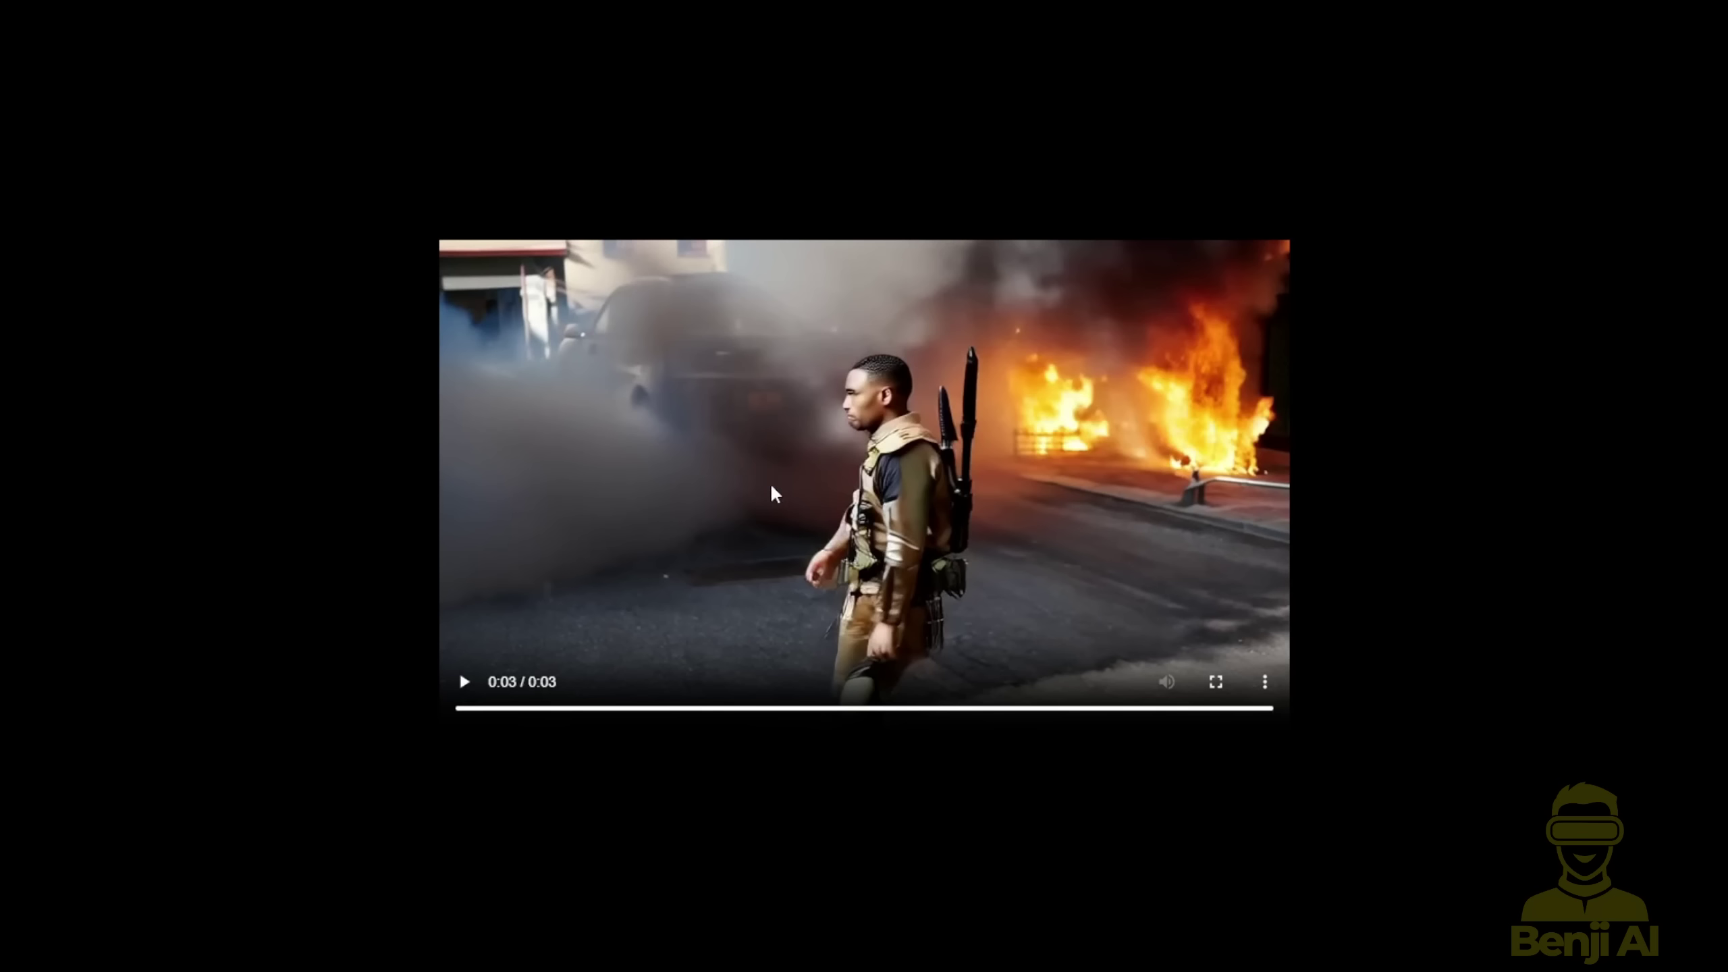
{"action": "left_click", "coordinate": [464, 681]}
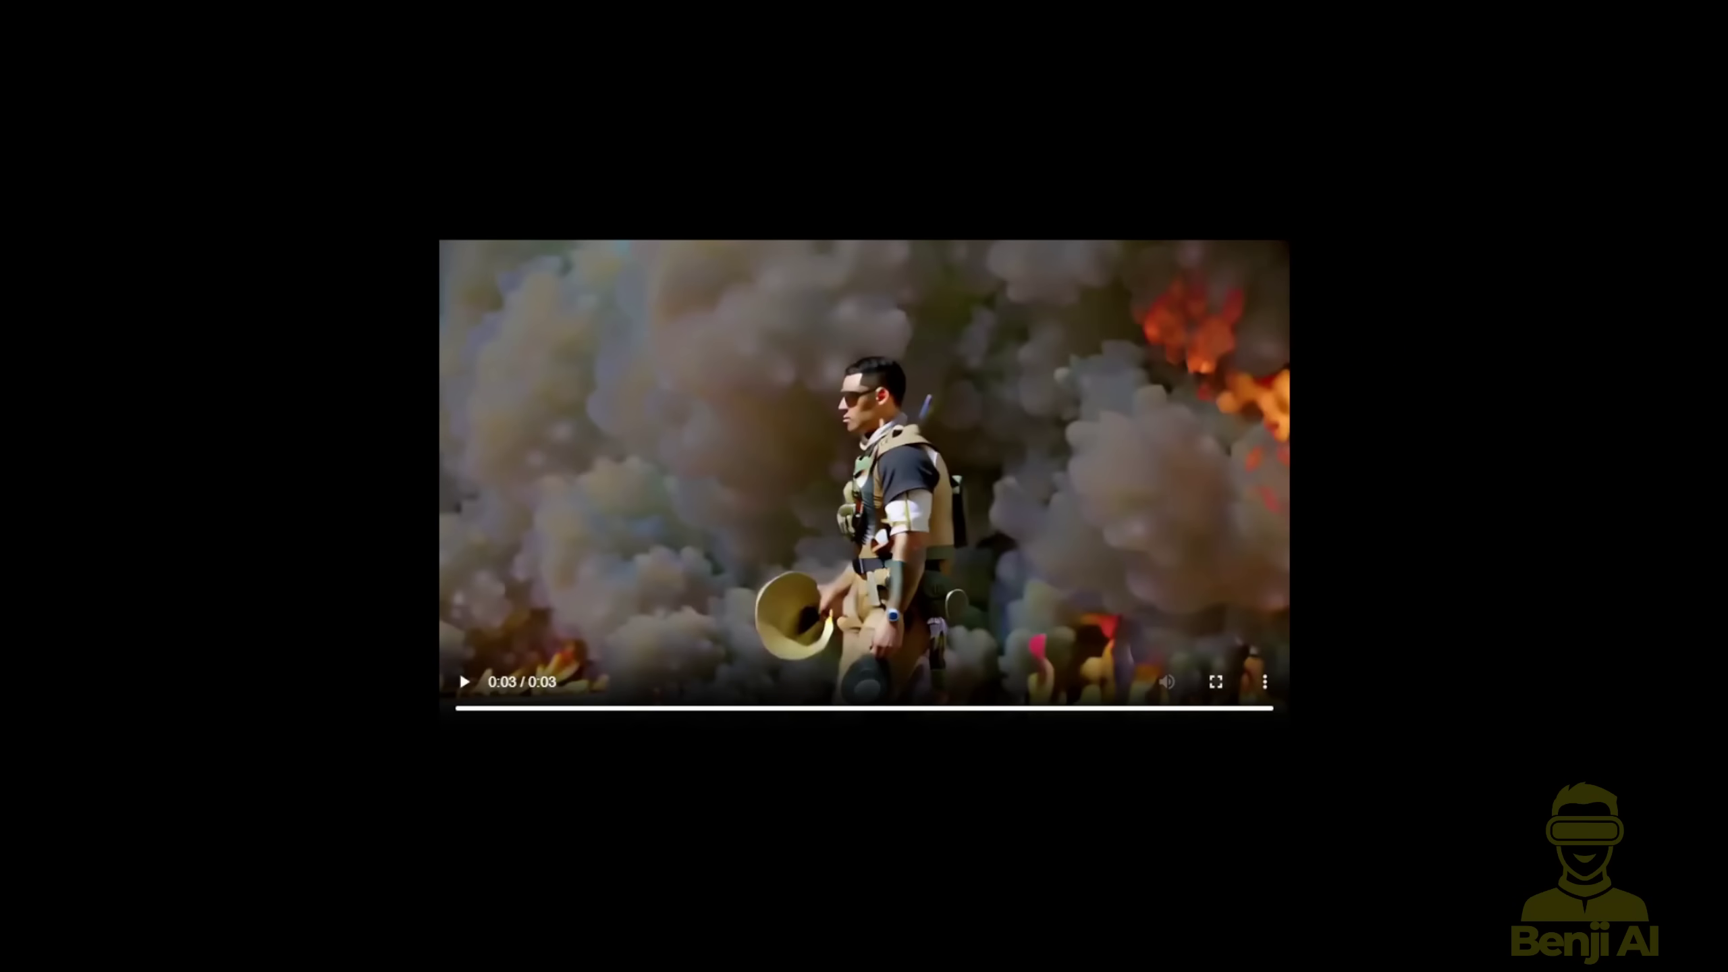
{"action": "left_click", "coordinate": [465, 684]}
{"action": "left_click", "coordinate": [466, 686]}
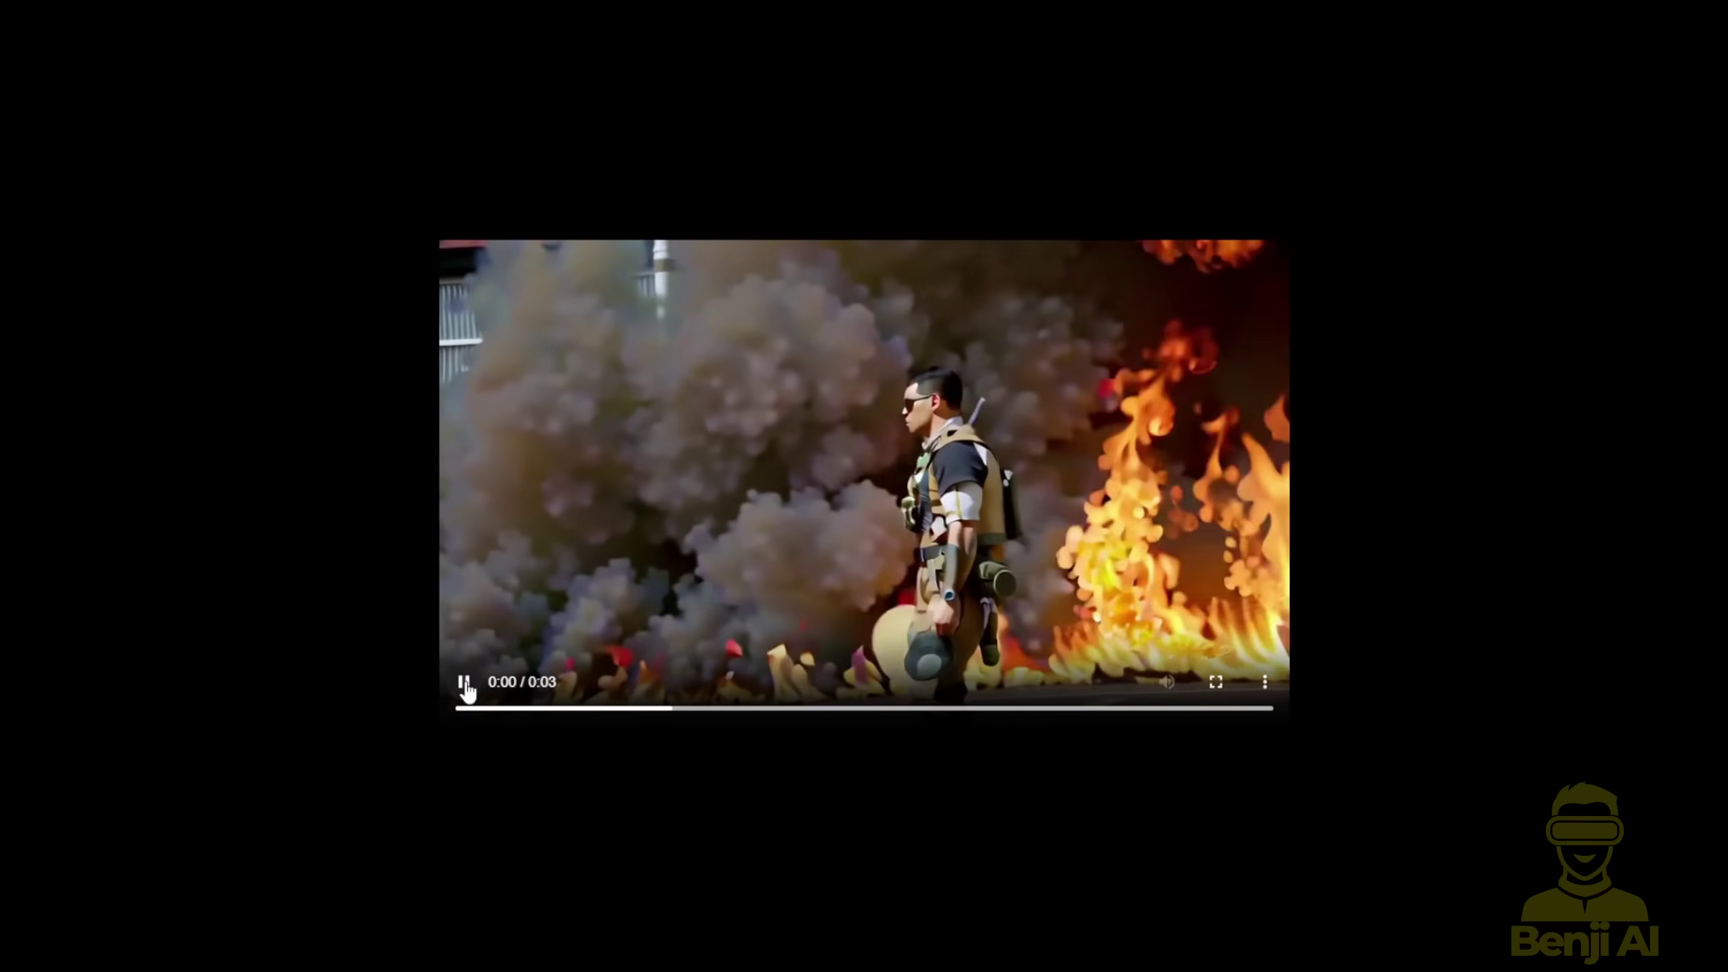
{"action": "left_click", "coordinate": [465, 683]}
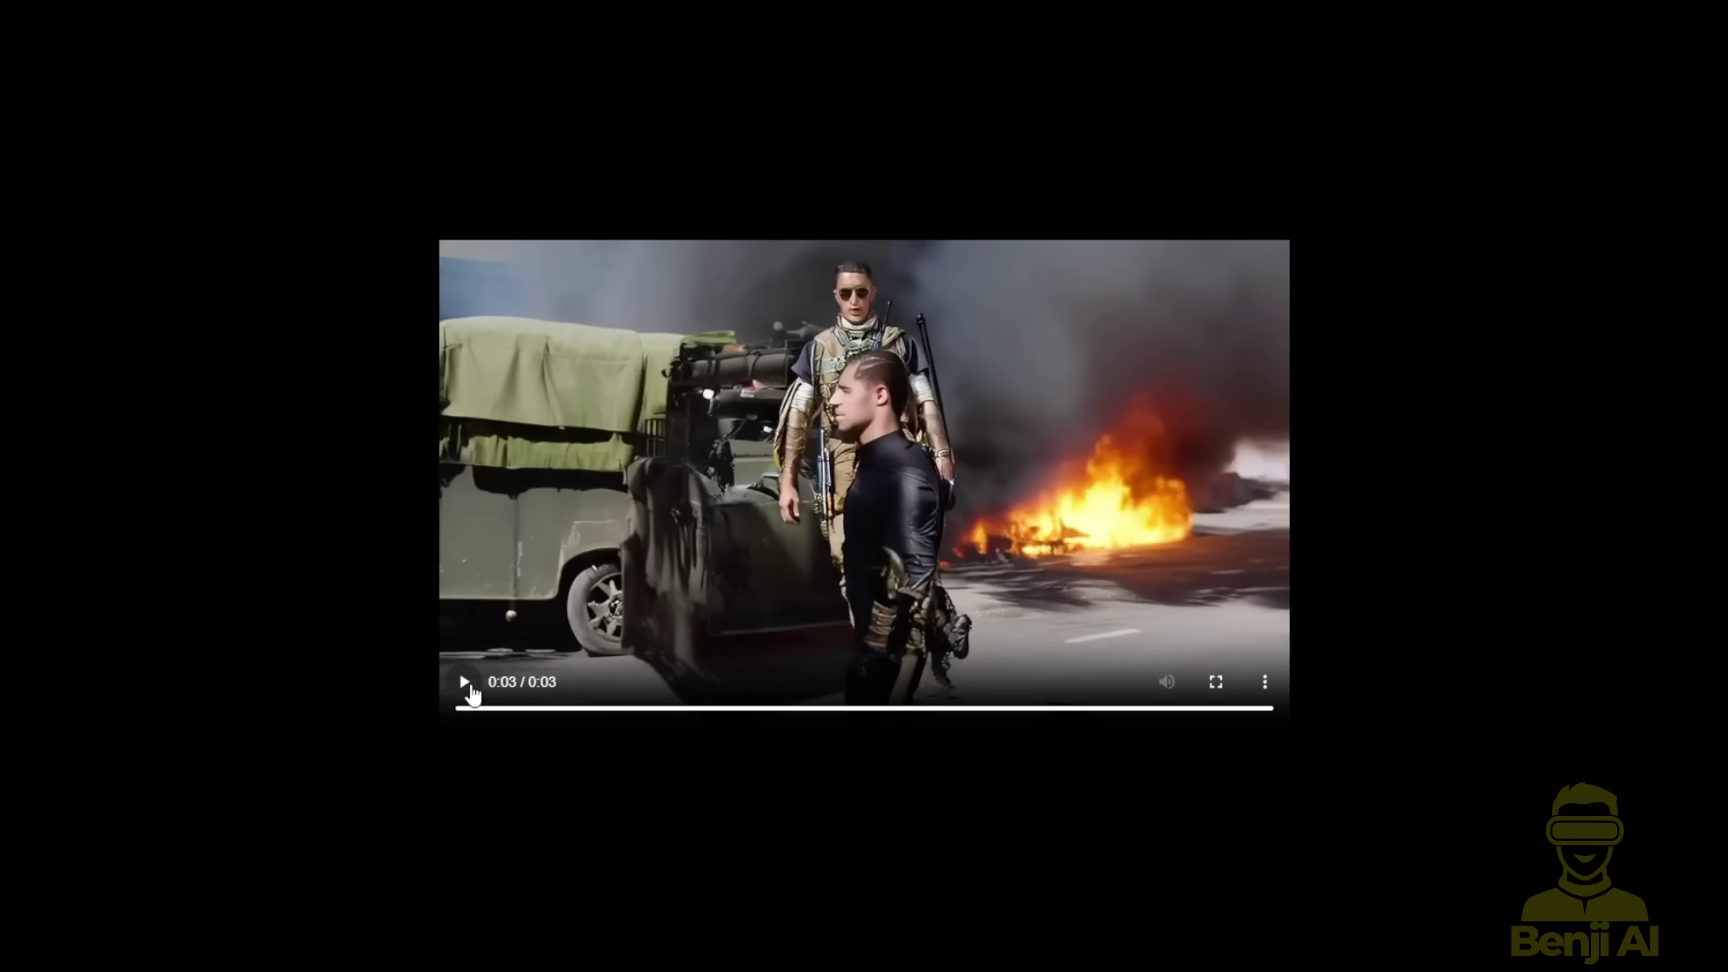
{"action": "left_click", "coordinate": [470, 688]}
{"action": "left_click", "coordinate": [460, 684]}
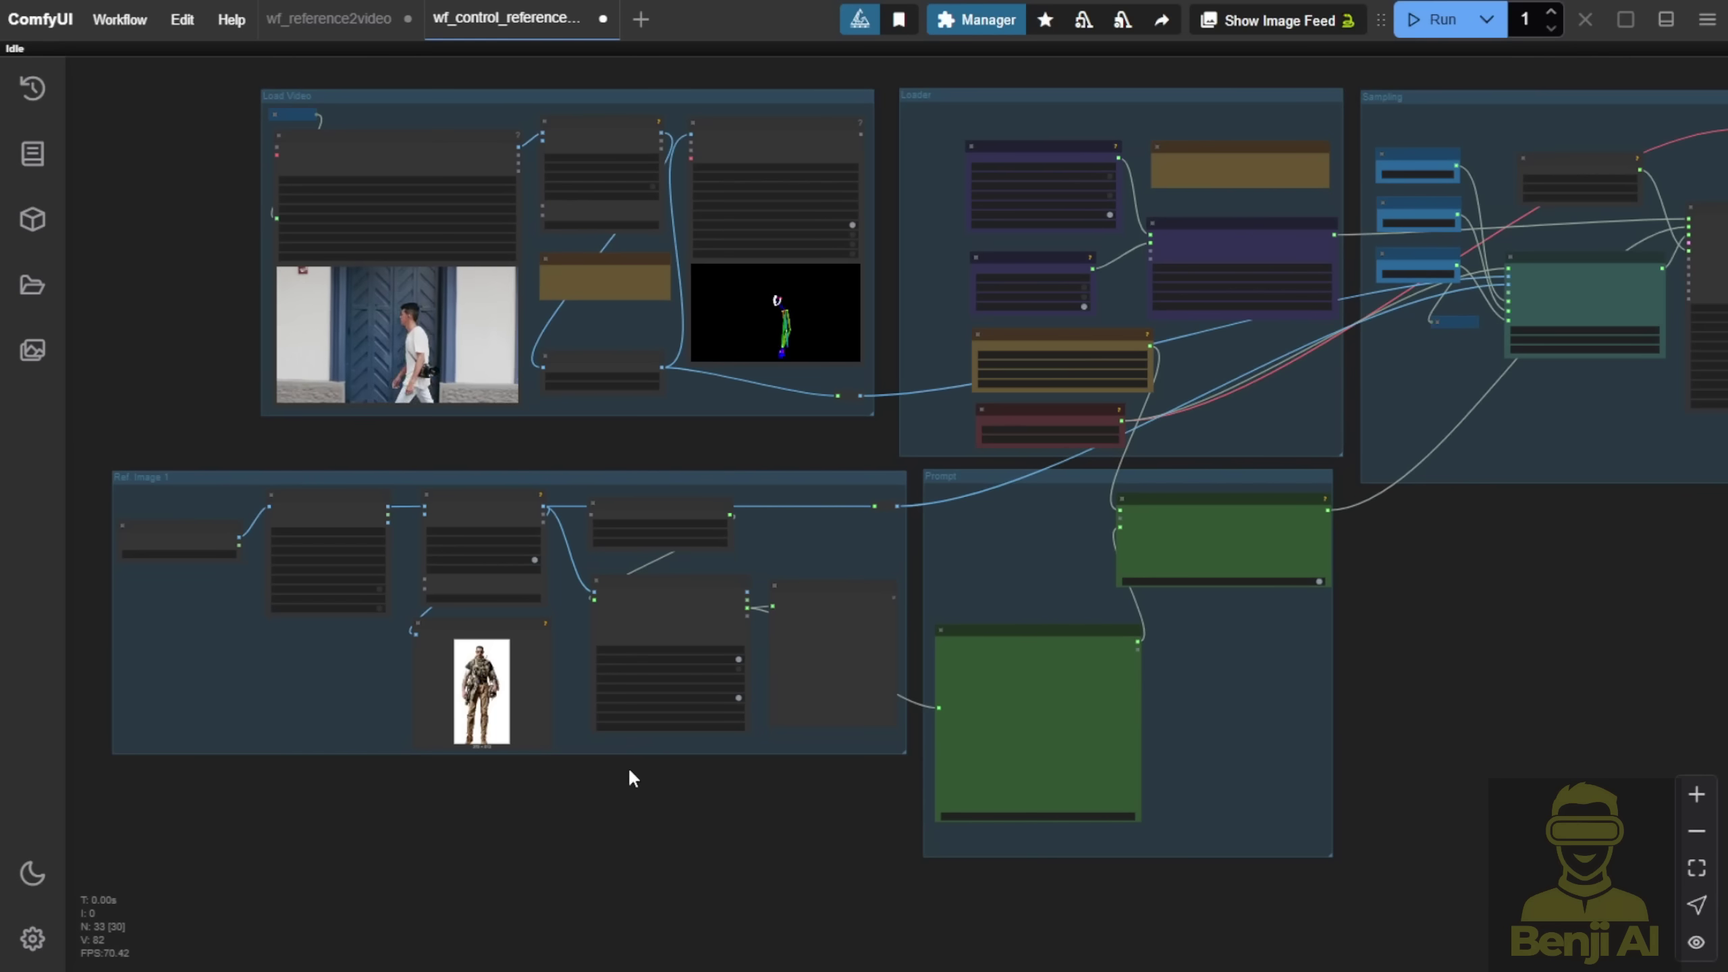
Step: Review the control-reference workflow from its input groups to the final video, and look over the node groups of the wf_reference2video workflow
{"action": "left_click_drag", "start_coordinate": [1533, 727], "coordinate": [702, 668]}
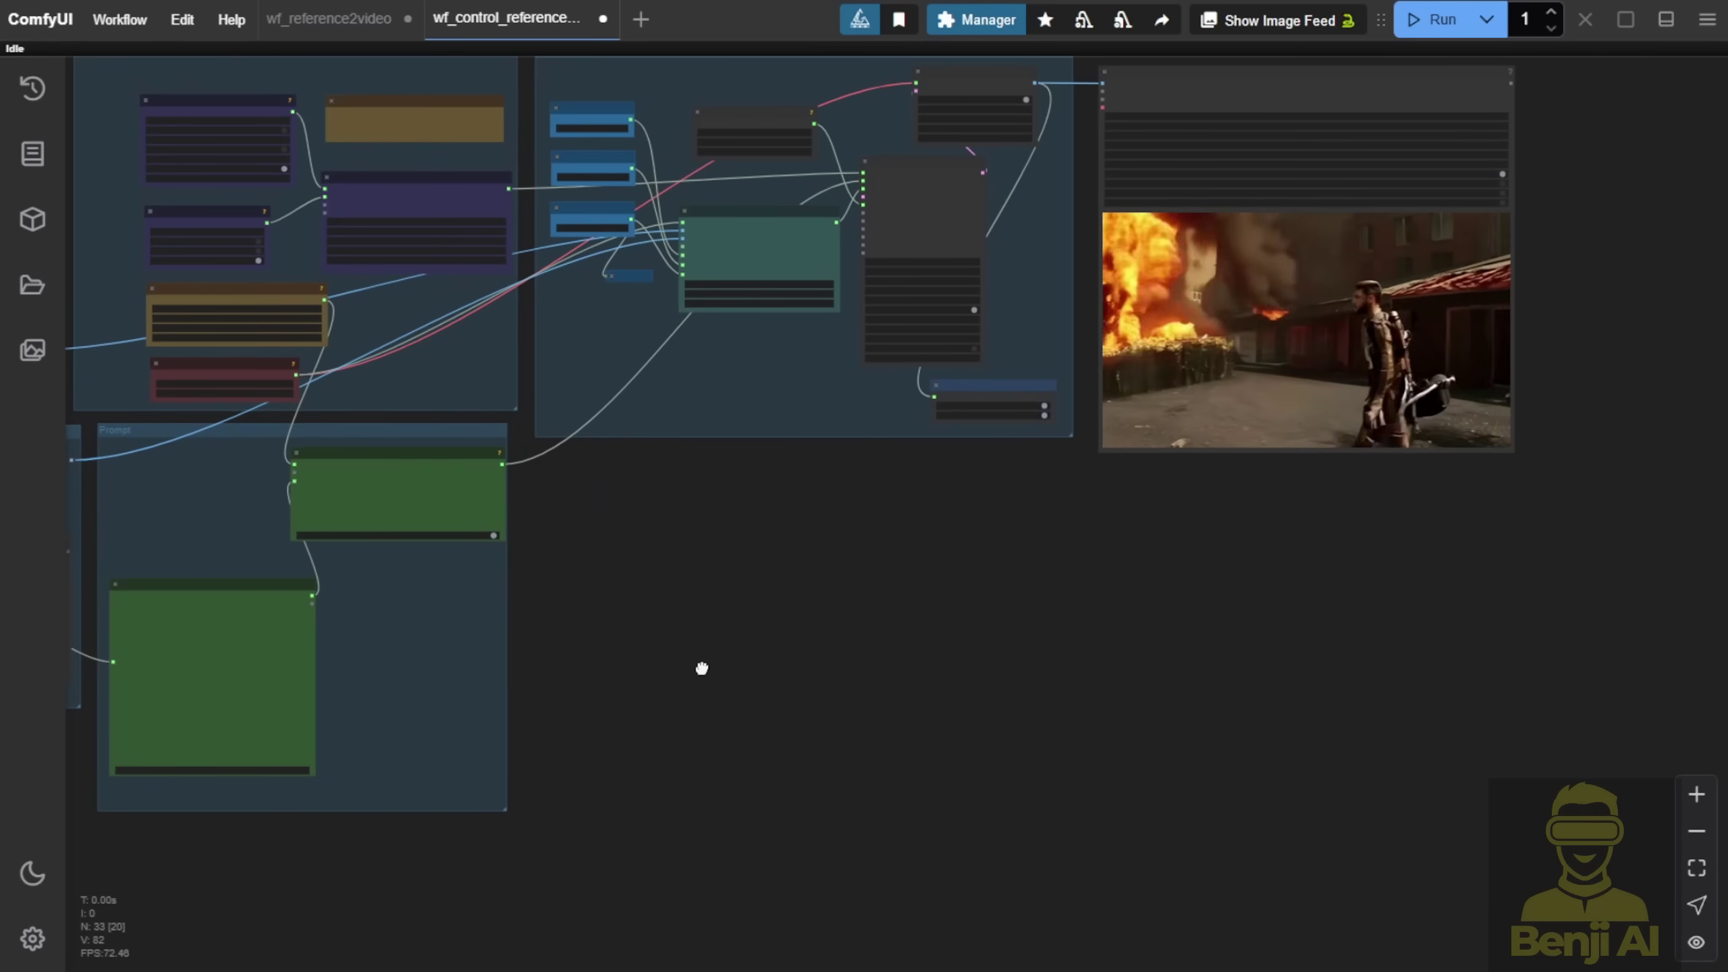
{"action": "scroll", "coordinate": [707, 662], "scroll_direction": "down", "scroll_amount": 3}
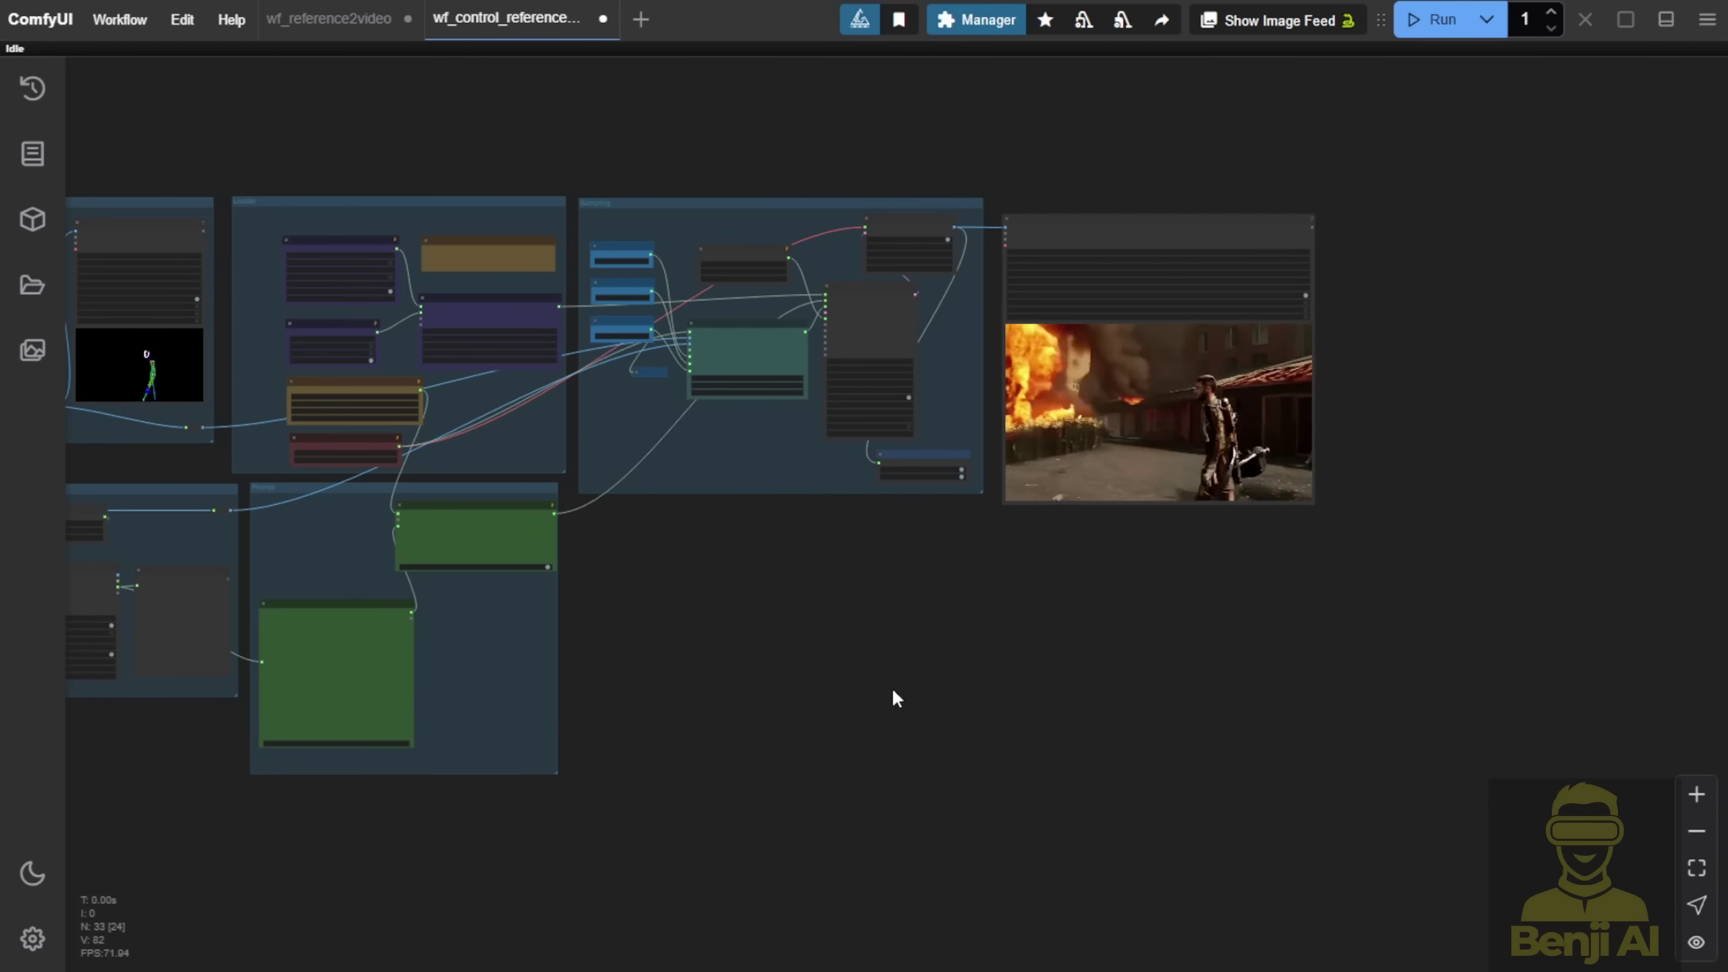
{"action": "left_click_drag", "start_coordinate": [892, 686], "coordinate": [1370, 625]}
{"action": "scroll", "coordinate": [241, 336], "scroll_direction": "up", "scroll_amount": 5}
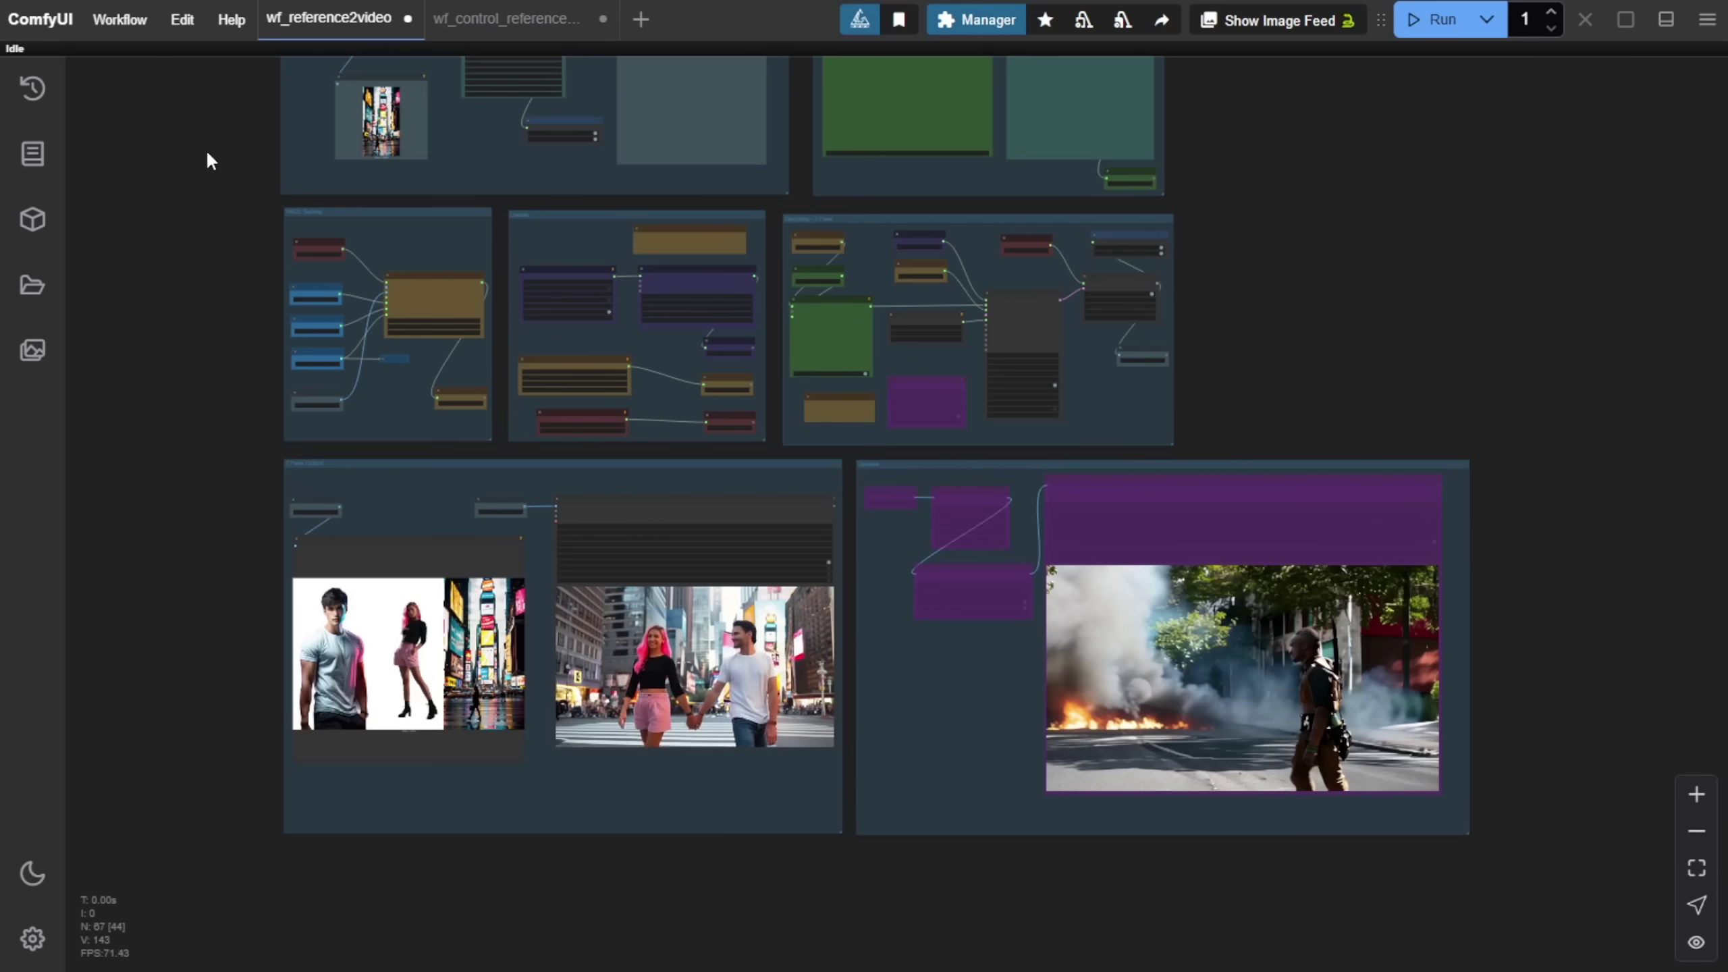
{"action": "left_click_drag", "start_coordinate": [207, 150], "coordinate": [227, 324]}
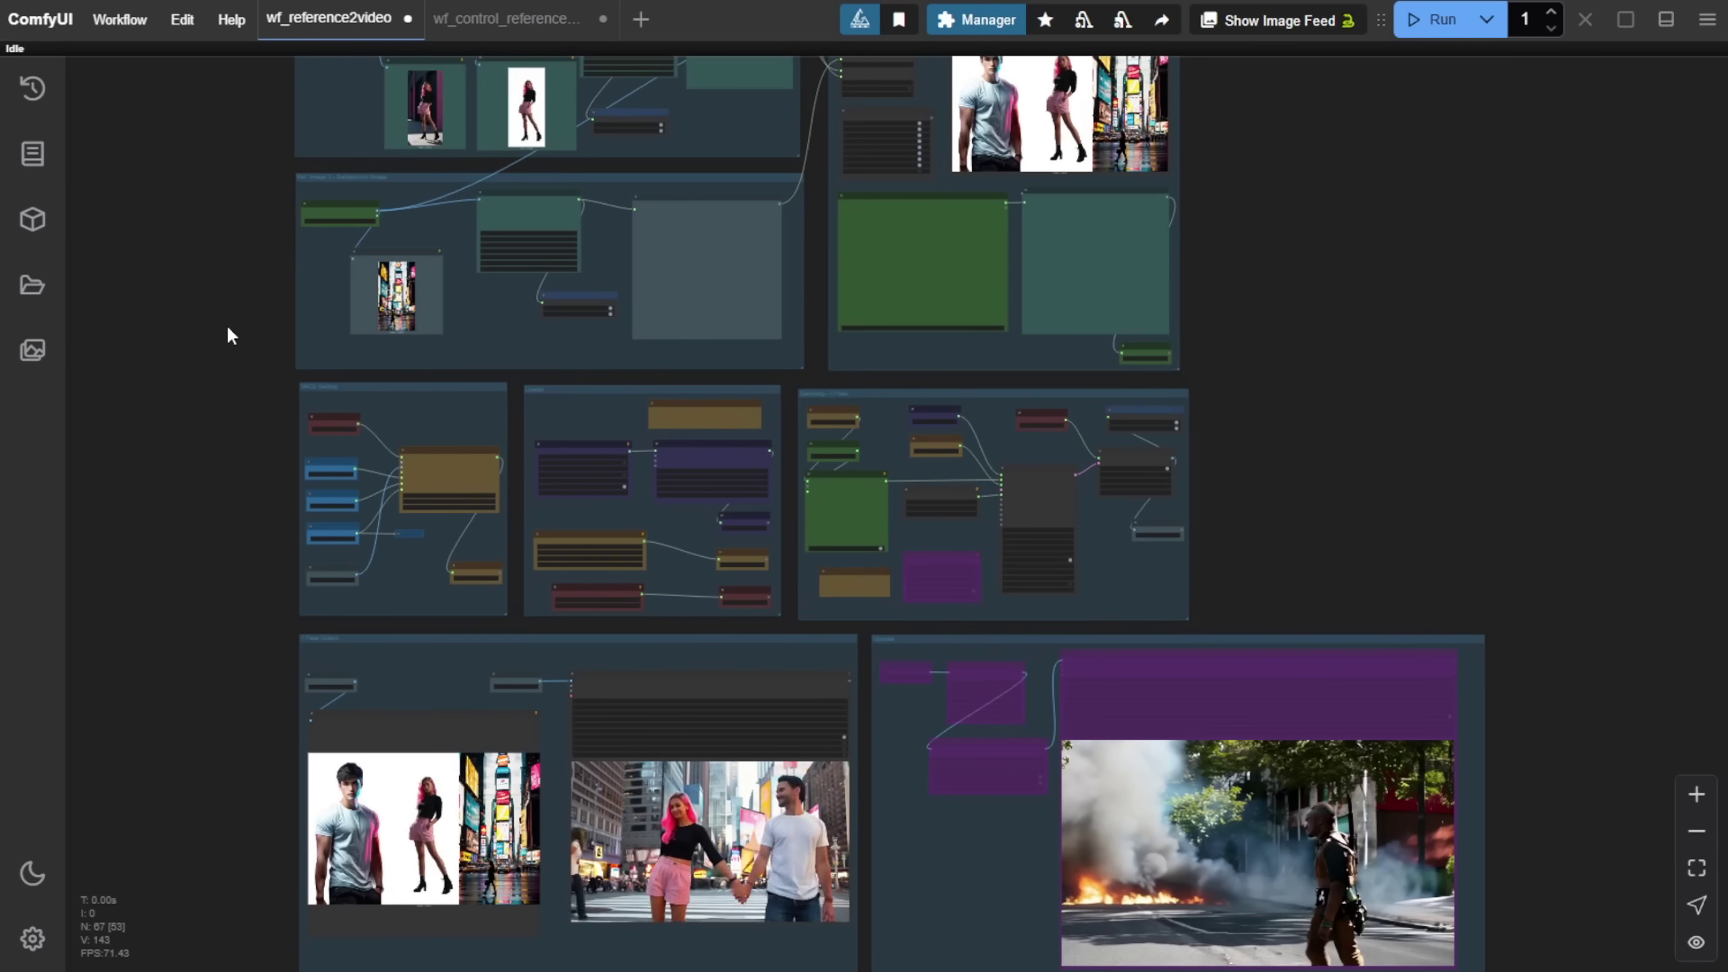
{"action": "scroll", "coordinate": [227, 324], "scroll_direction": "down", "scroll_amount": 2}
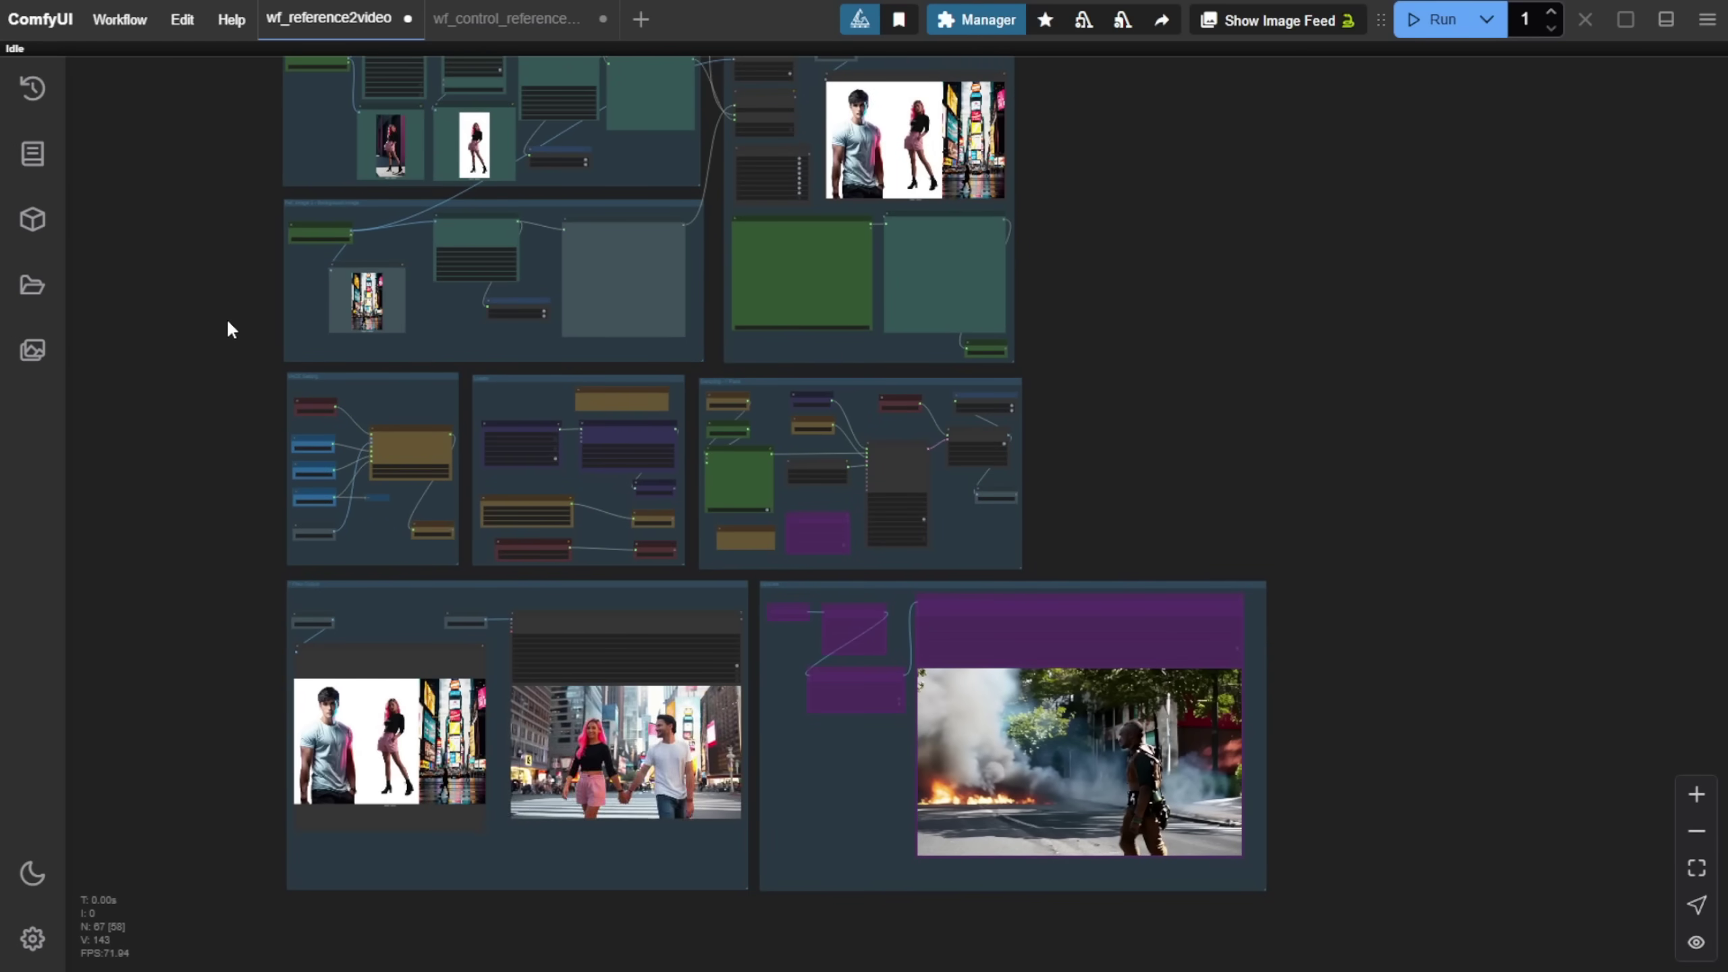